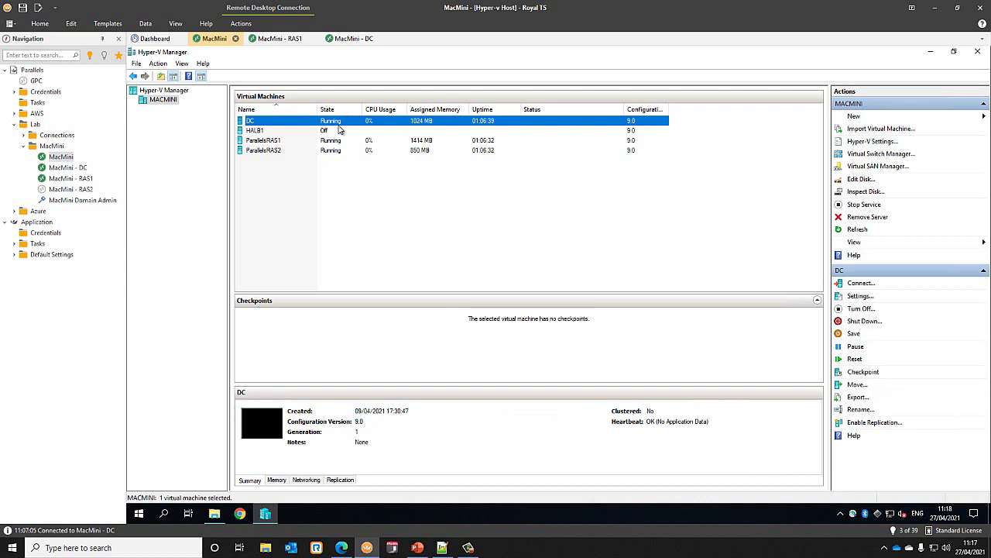
- Check the details of the ParallelsRAS2 and ParallelsRAS1 virtual machines in Hyper-V Manager
{"action": "left_click", "coordinate": [338, 139]}
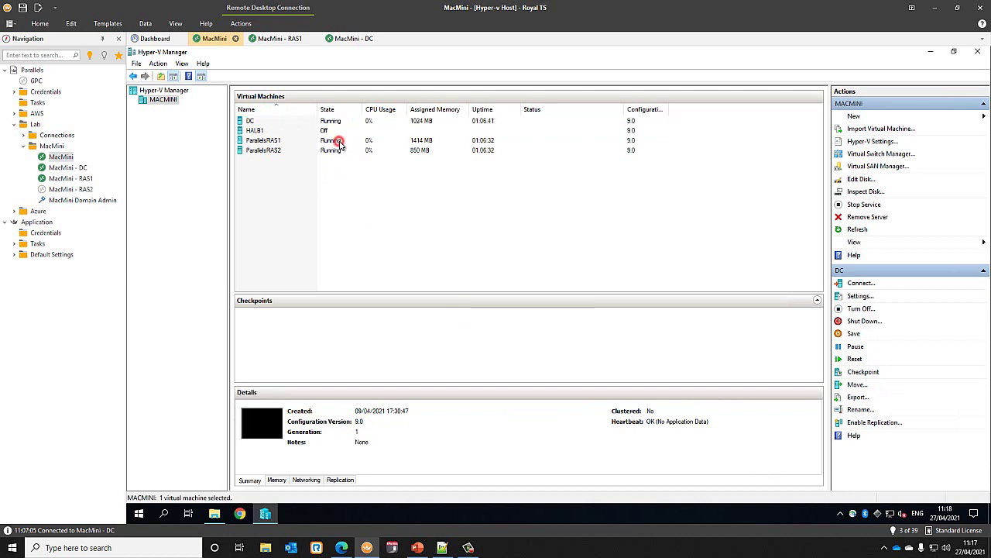
{"action": "left_click", "coordinate": [338, 150]}
{"action": "left_click", "coordinate": [338, 150], "text": "ctrl"}
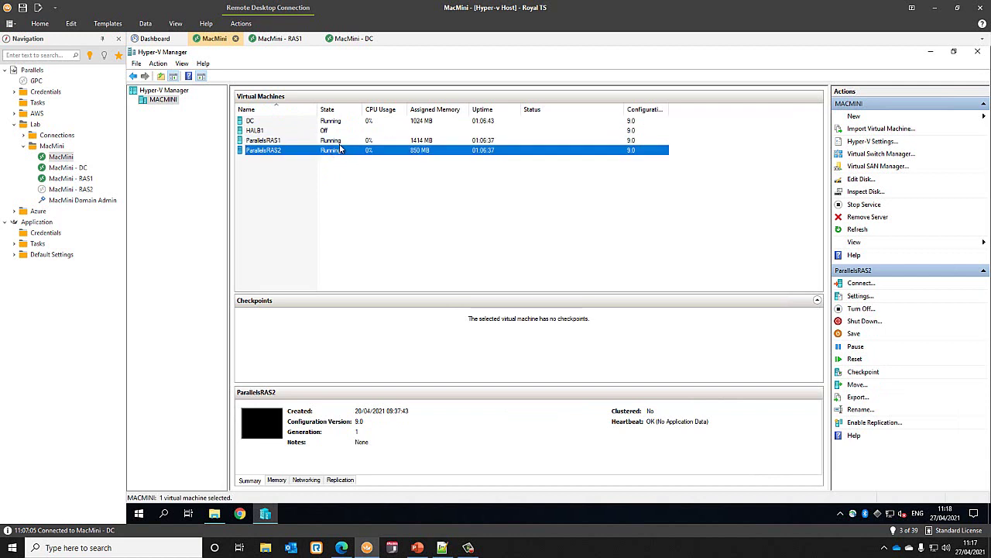
{"action": "left_click", "coordinate": [337, 150], "text": "ctrl"}
{"action": "left_click", "coordinate": [339, 152]}
{"action": "left_click", "coordinate": [342, 143]}
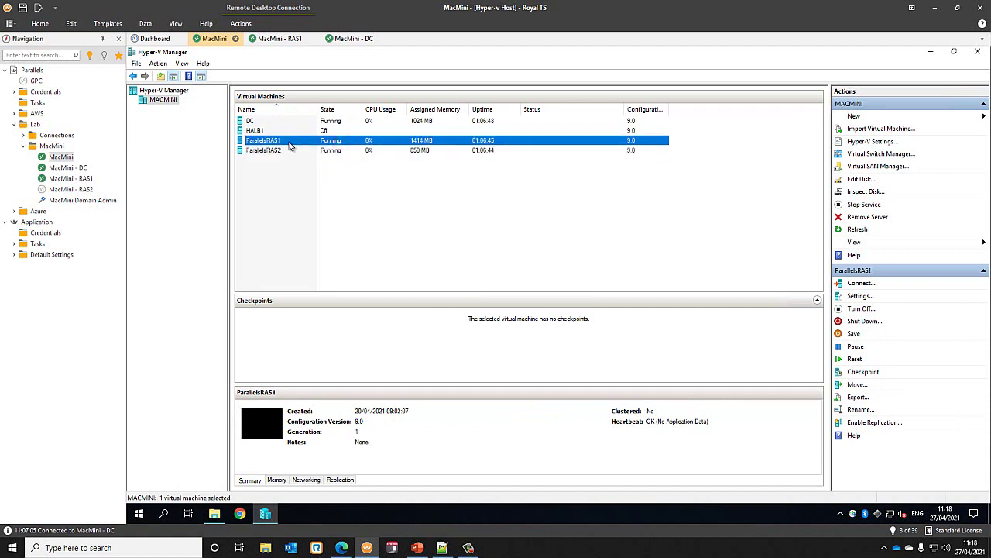
- Confirm HALB1 is off and both RAS VMs run, then open the MacMini - RAS1 session
{"action": "left_click", "coordinate": [329, 151]}
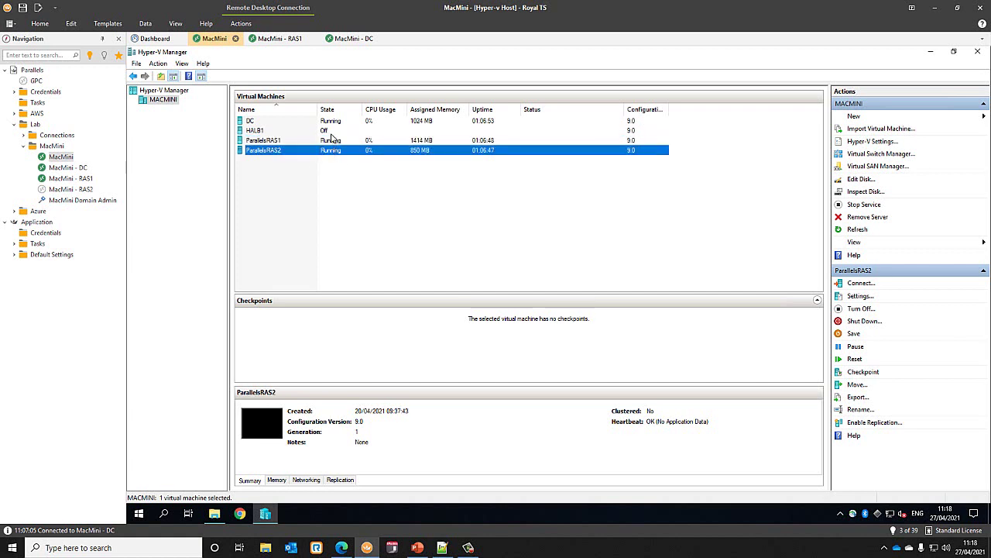
{"action": "left_click", "coordinate": [329, 131]}
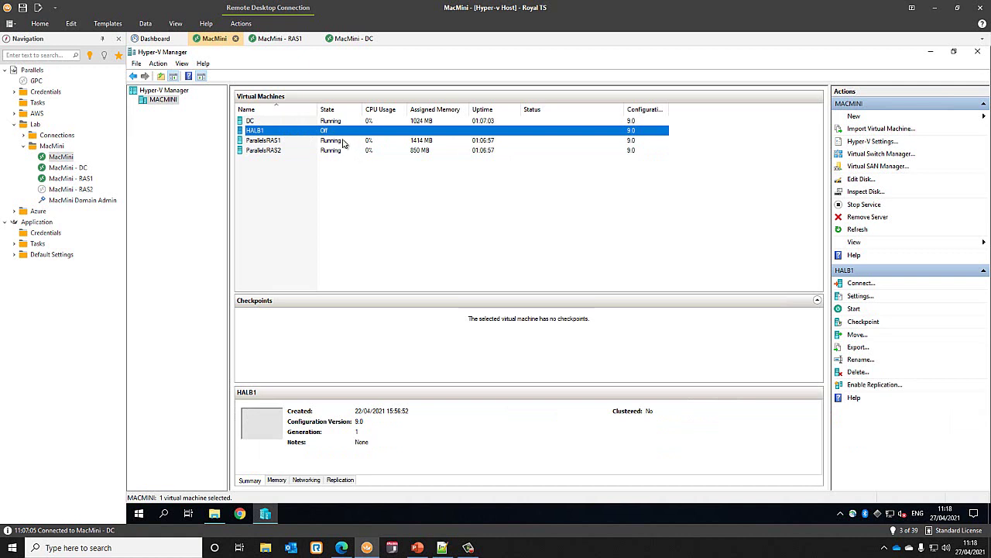
{"action": "left_click", "coordinate": [339, 140]}
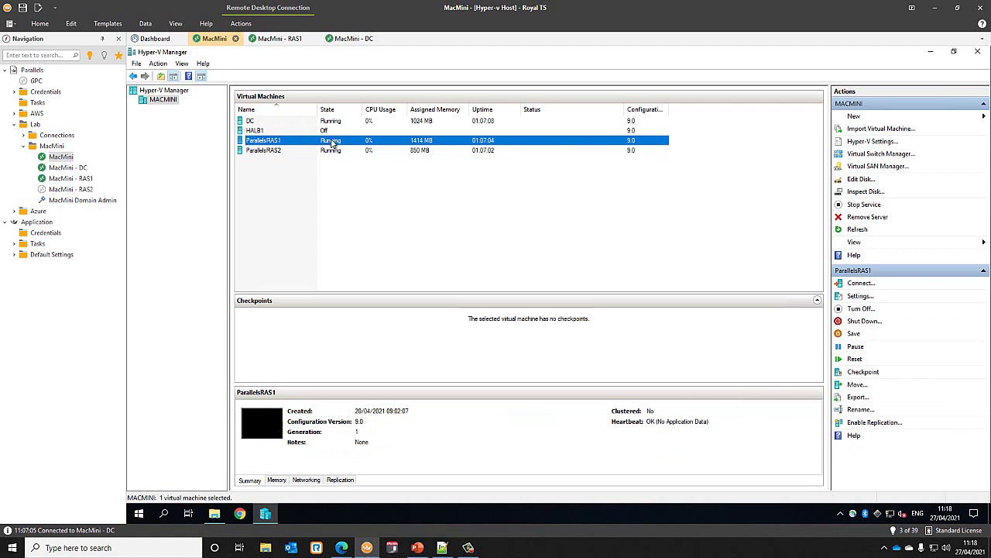
{"action": "left_click", "coordinate": [71, 179]}
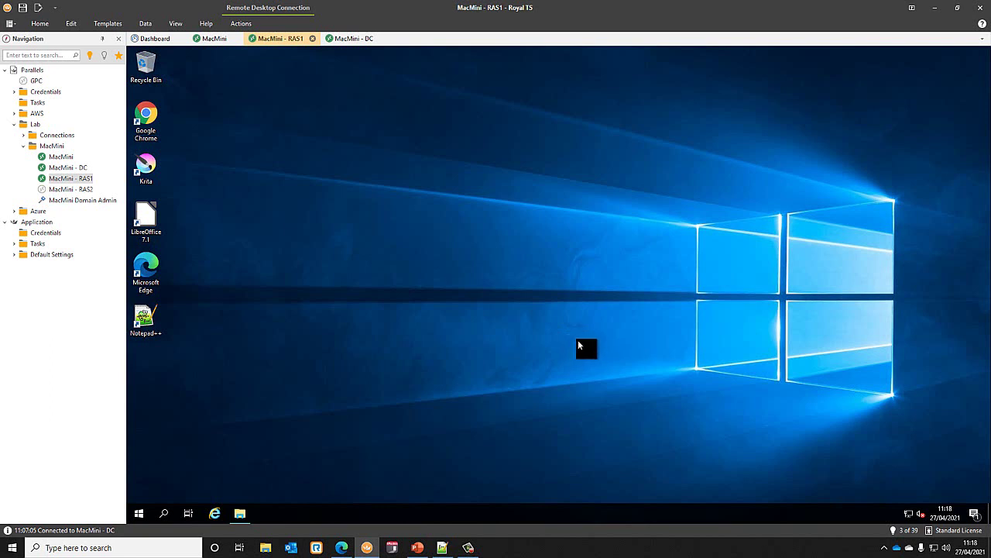
- Run RASInstaller-18.0.22497 from the Install folder on the Files drive and pass the welcome page
{"action": "left_click", "coordinate": [242, 514]}
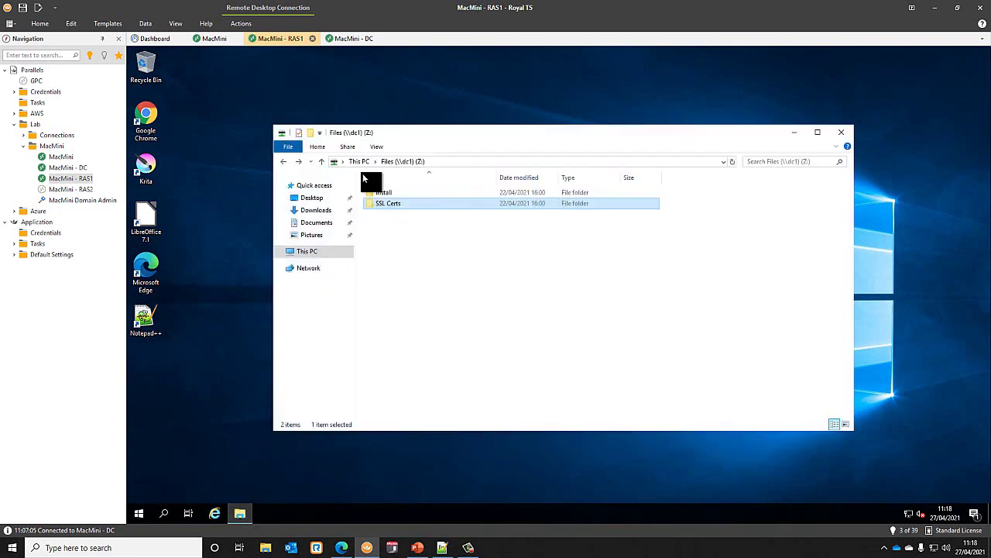
{"action": "double_click", "coordinate": [388, 192]}
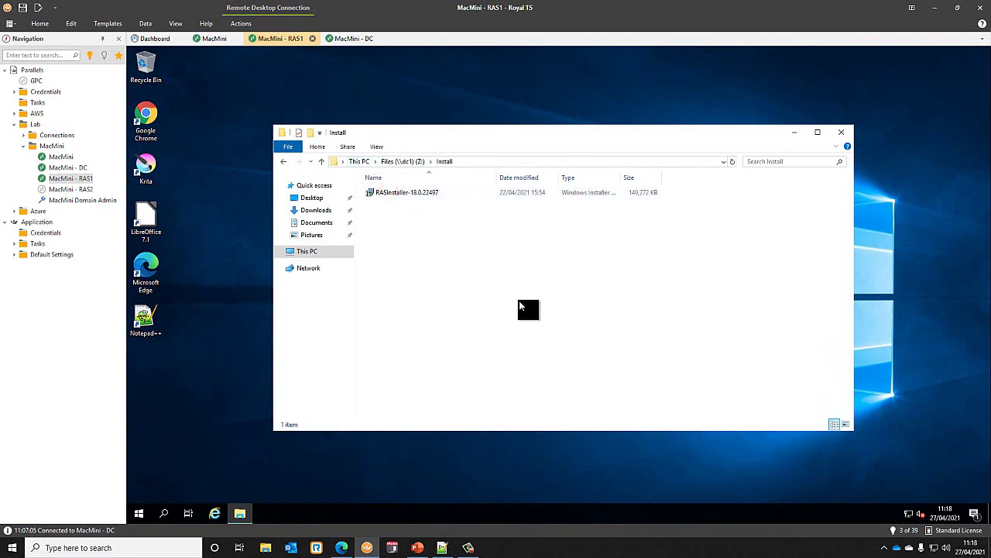
{"action": "double_click", "coordinate": [412, 192]}
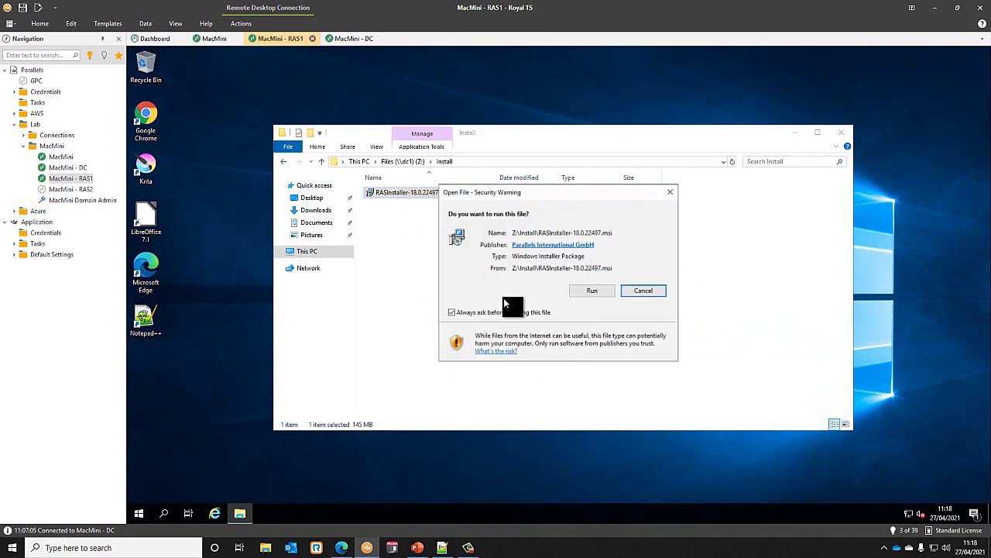
{"action": "left_click", "coordinate": [586, 290]}
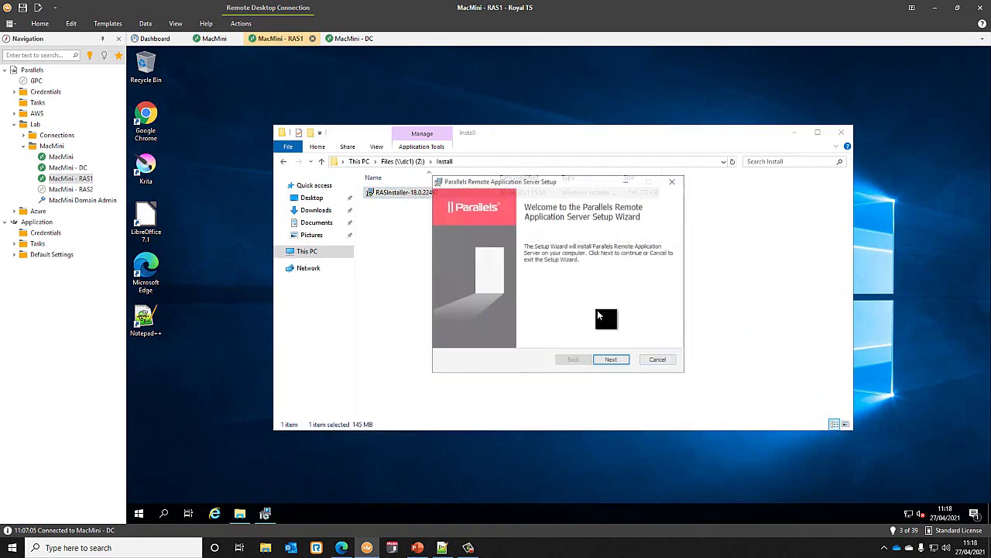
{"action": "left_click", "coordinate": [618, 361]}
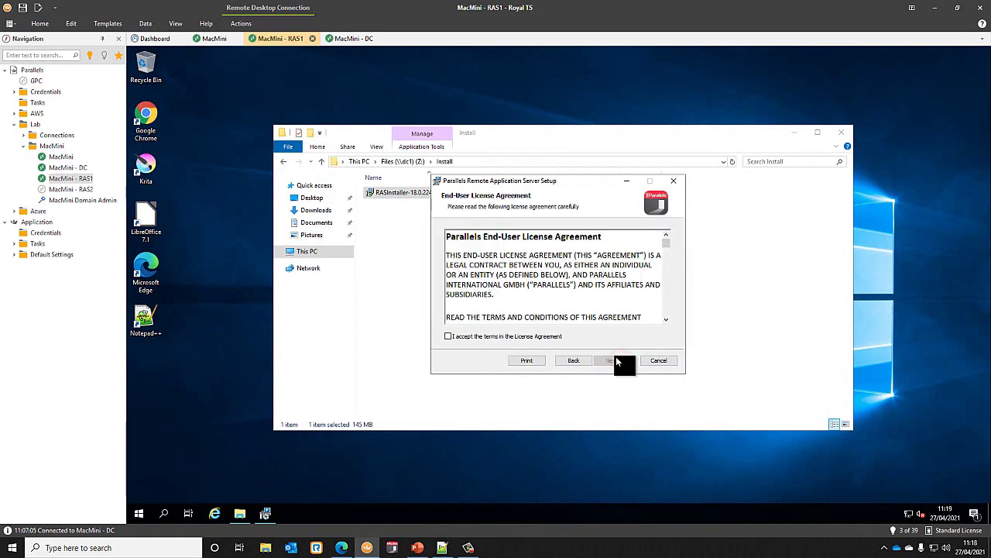
- Accept the licence agreement and keep the default installation folder
{"action": "left_click", "coordinate": [534, 335]}
{"action": "left_click_drag", "start_coordinate": [666, 242], "coordinate": [672, 317]}
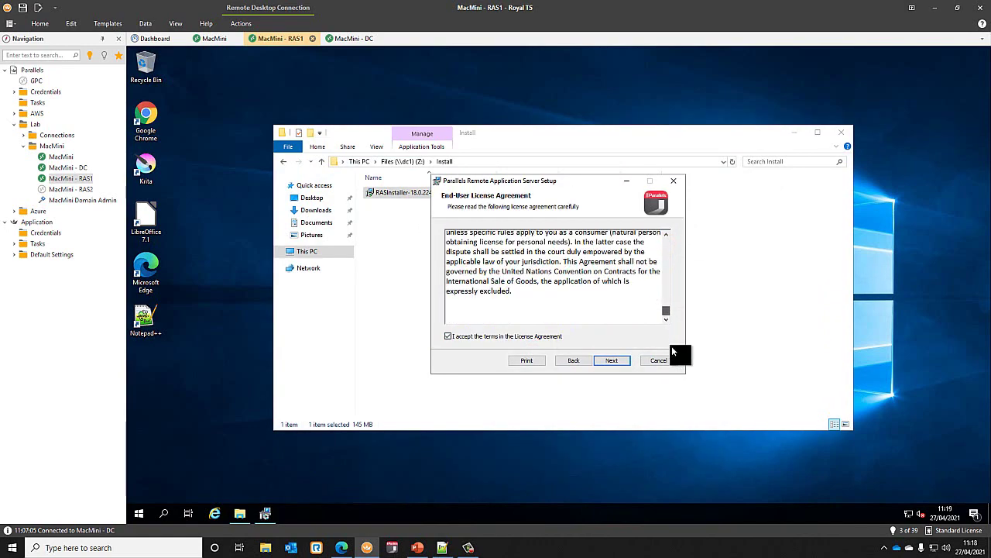
{"action": "left_click", "coordinate": [614, 360]}
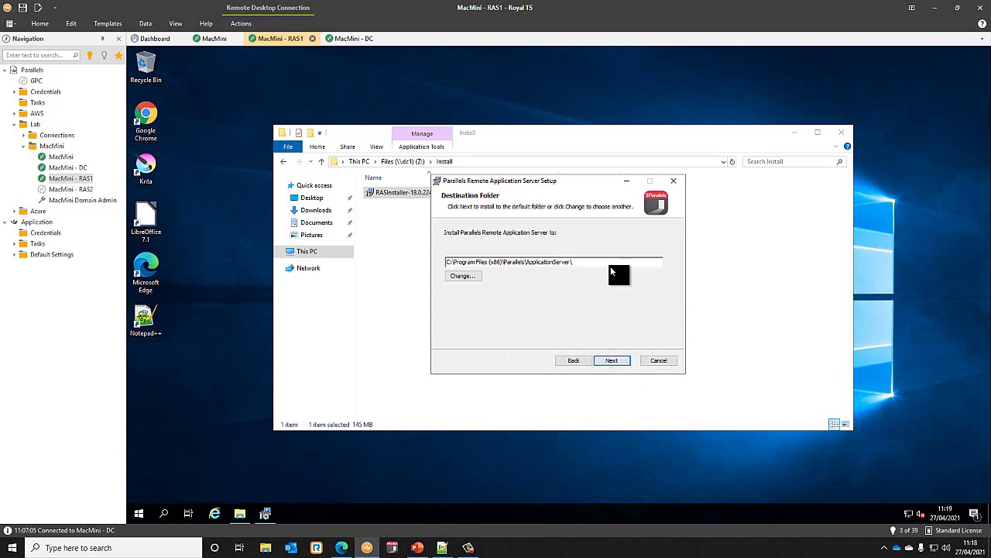
{"action": "left_click", "coordinate": [613, 359]}
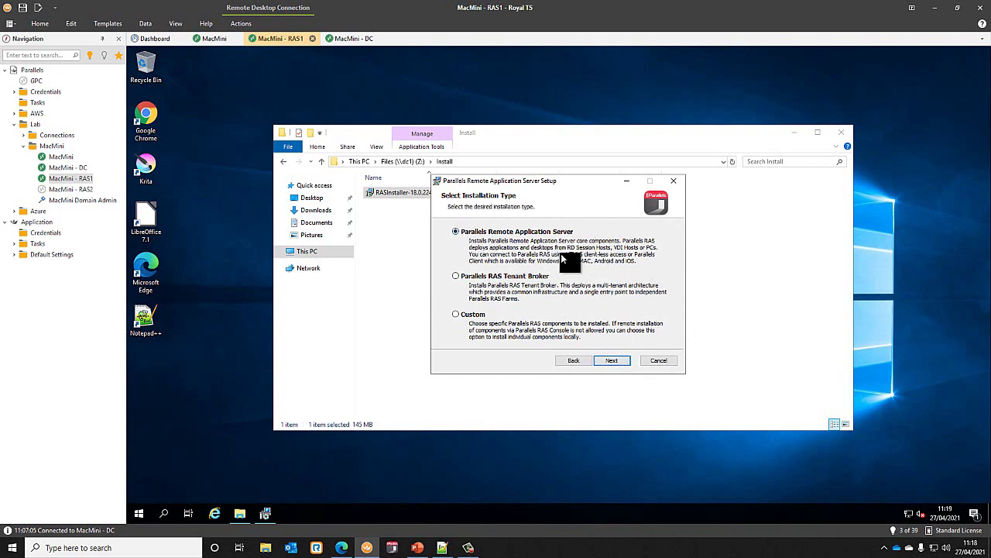
- Inspect the Custom installation's Web Administration Service component, then return to the installation type choices
{"action": "left_click", "coordinate": [470, 313]}
{"action": "left_click", "coordinate": [605, 358]}
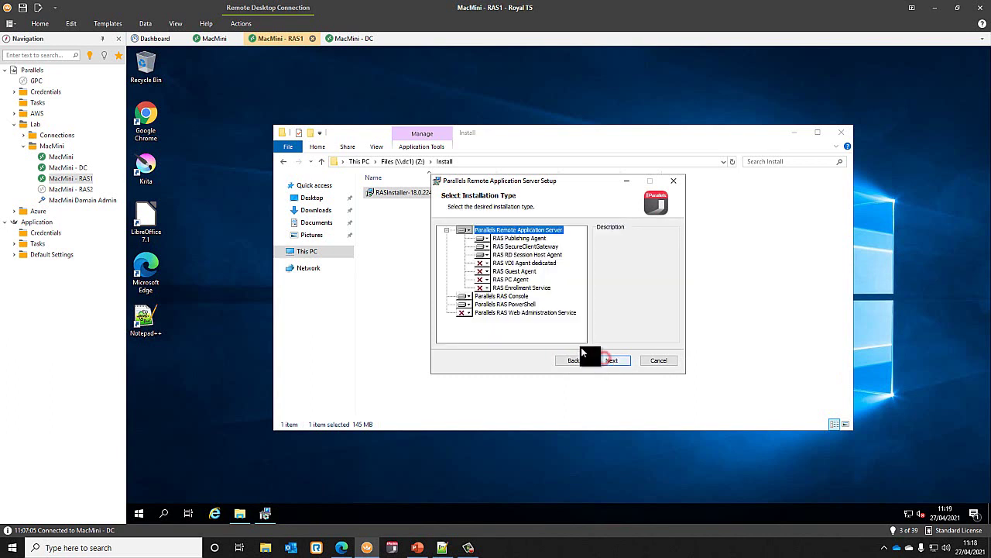
{"action": "left_click", "coordinate": [508, 313]}
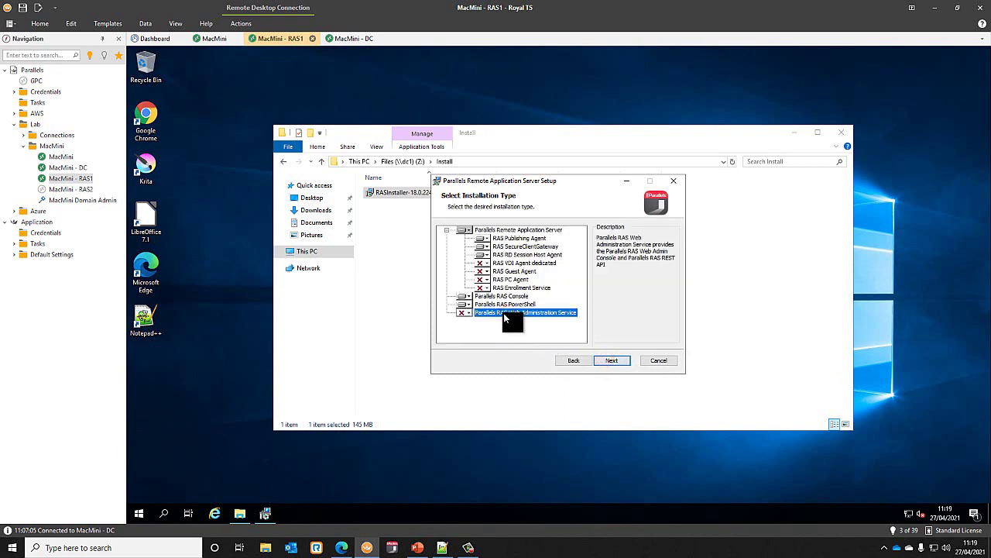
{"action": "left_click", "coordinate": [463, 311]}
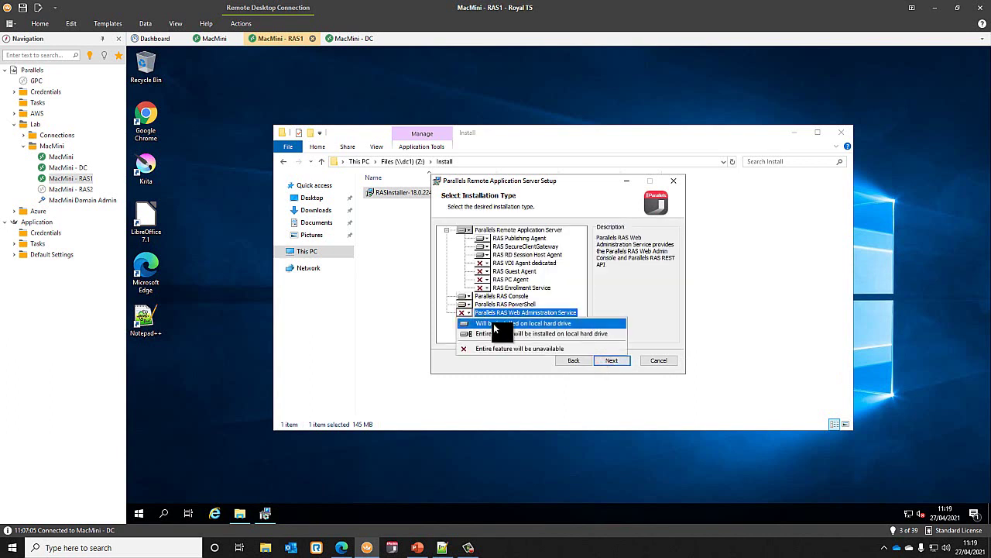
{"action": "left_click", "coordinate": [498, 322]}
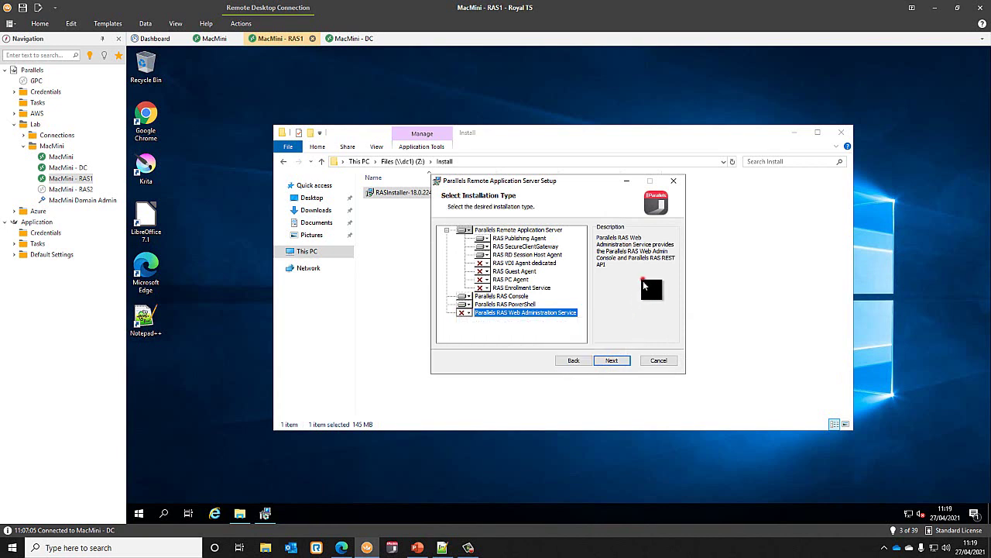
{"action": "left_click", "coordinate": [573, 360]}
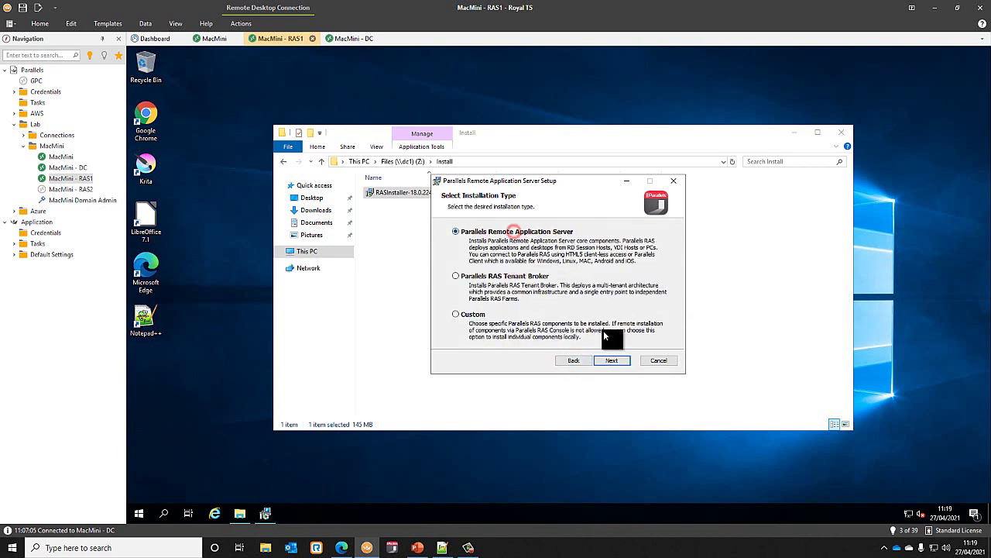
- Install the standard server type with automatic firewall rules plus the Single Sign-On component
{"action": "left_click", "coordinate": [611, 360]}
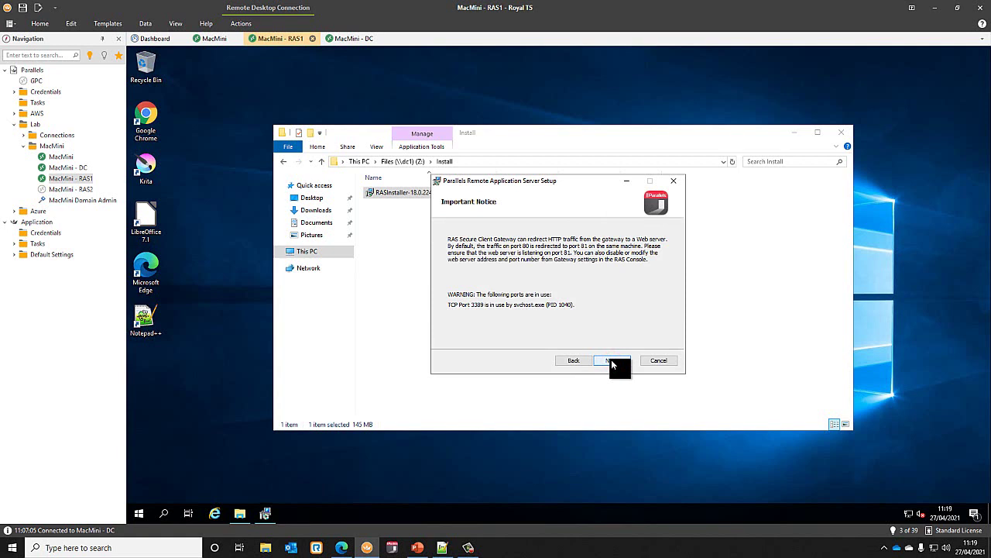
{"action": "left_click", "coordinate": [611, 360]}
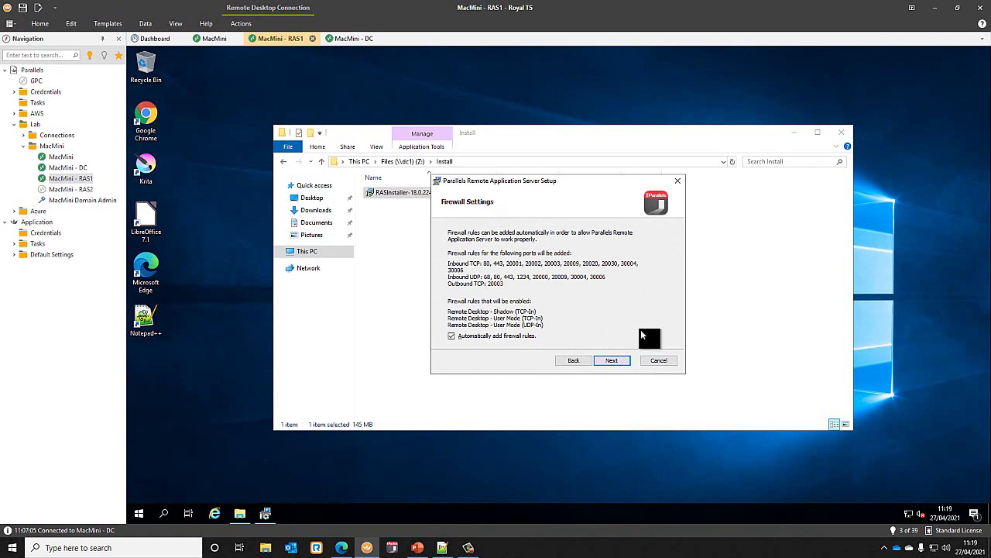
{"action": "left_click", "coordinate": [612, 361]}
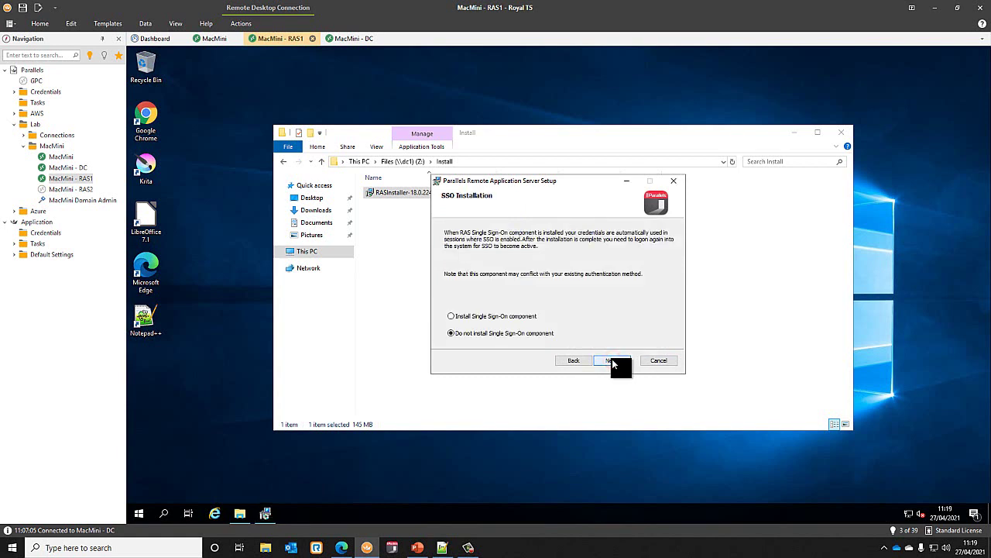
{"action": "left_click", "coordinate": [499, 316]}
{"action": "left_click", "coordinate": [611, 360]}
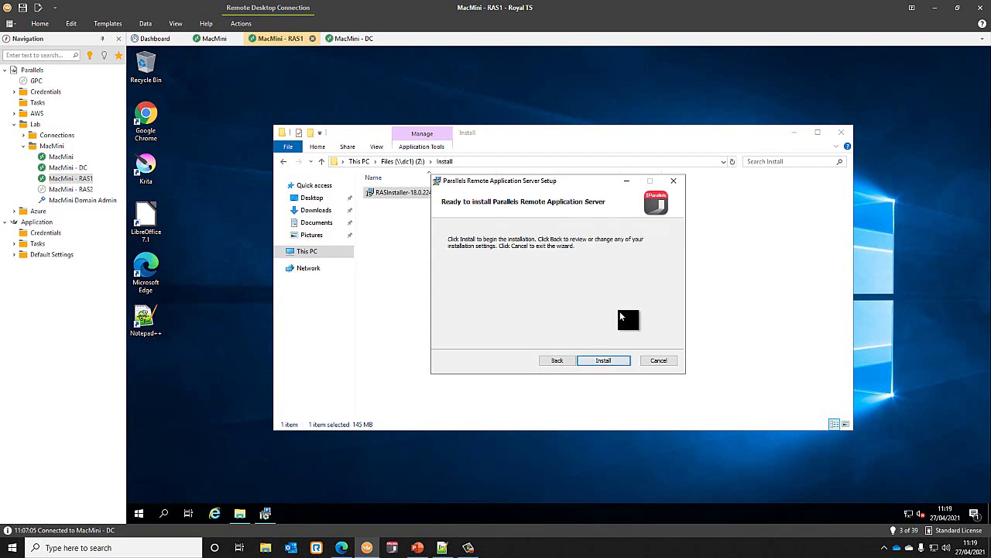
{"action": "left_click", "coordinate": [604, 360]}
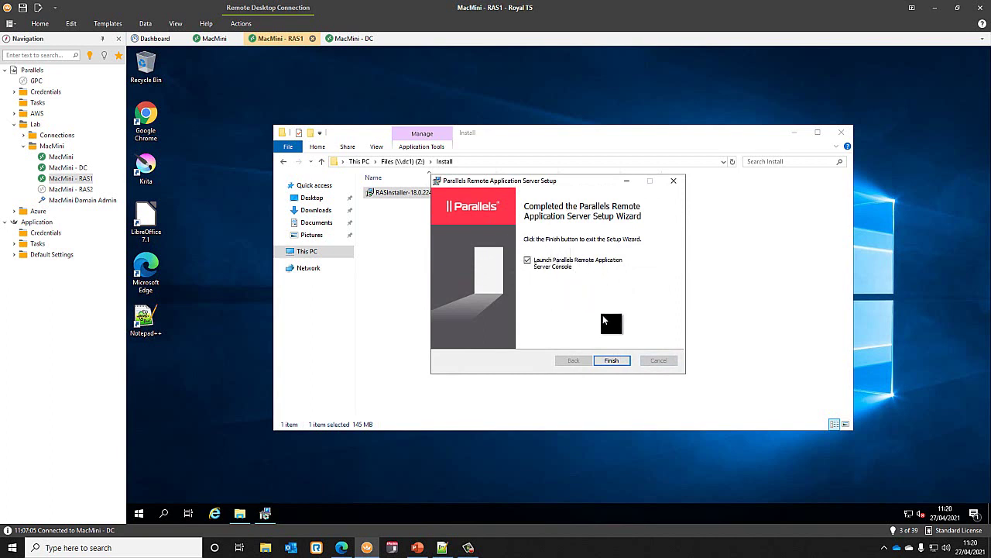
- Finish setup, dismiss the RAS farm login window, and accept restarting RAS1 now
{"action": "left_click", "coordinate": [612, 360]}
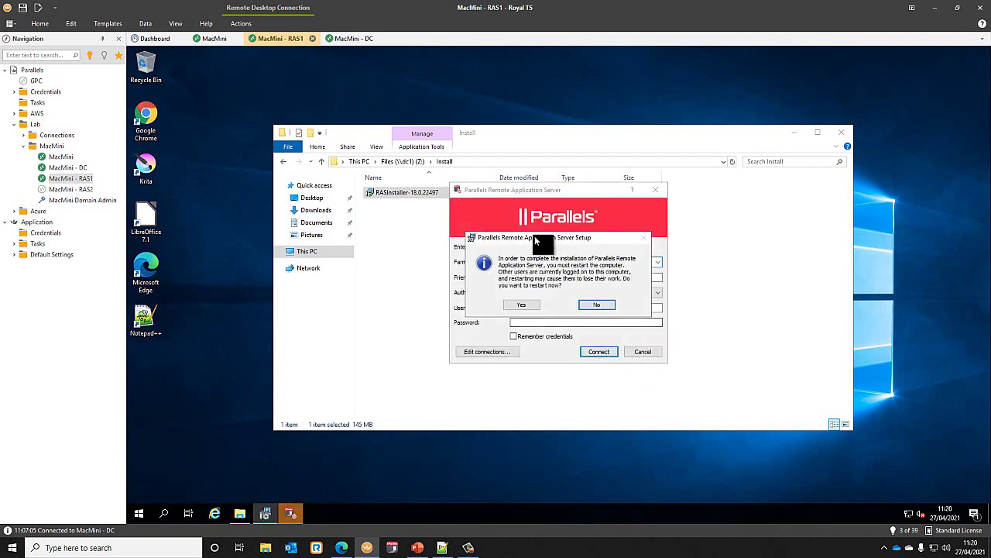
{"action": "left_click_drag", "start_coordinate": [534, 237], "coordinate": [739, 198]}
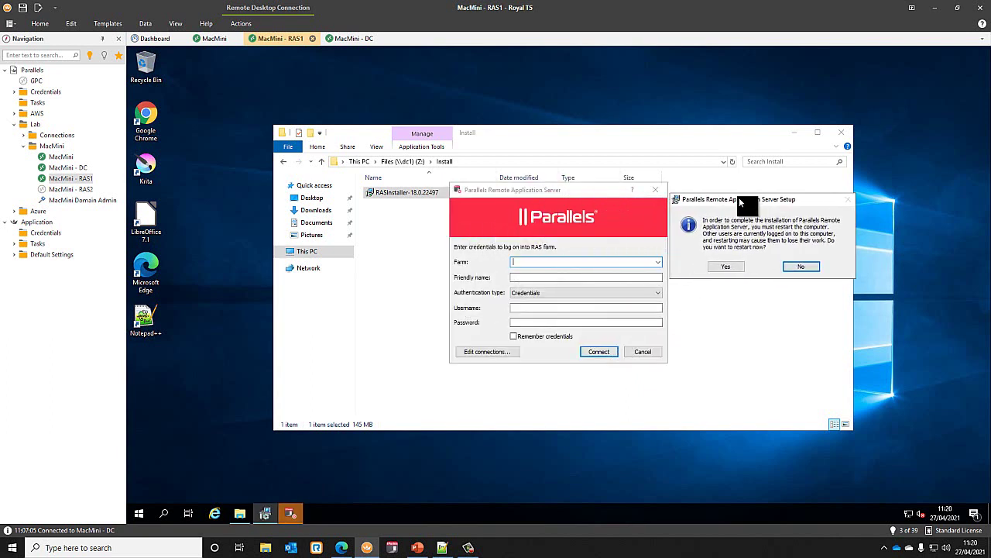
{"action": "left_click", "coordinate": [639, 350]}
{"action": "left_click_drag", "start_coordinate": [759, 200], "coordinate": [633, 231]}
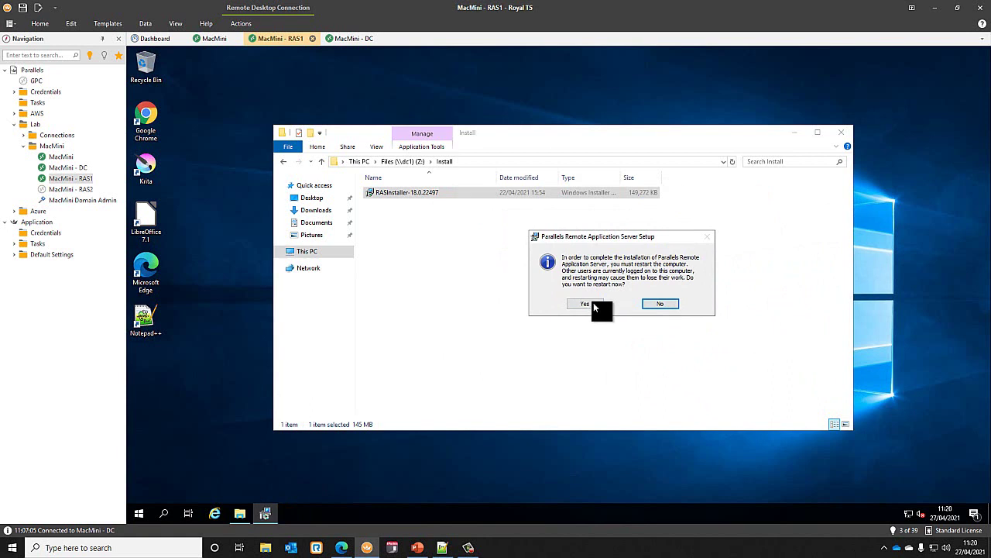
{"action": "left_click", "coordinate": [593, 303]}
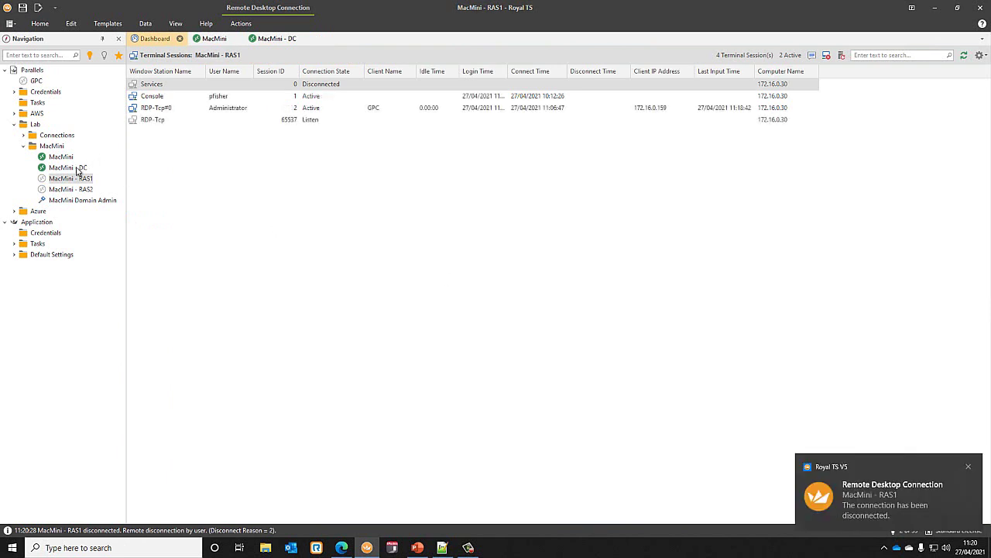
- Open the ParallelsRAS1 VM console to confirm it is back up, then reconnect MacMini - RAS1
{"action": "left_click", "coordinate": [69, 158]}
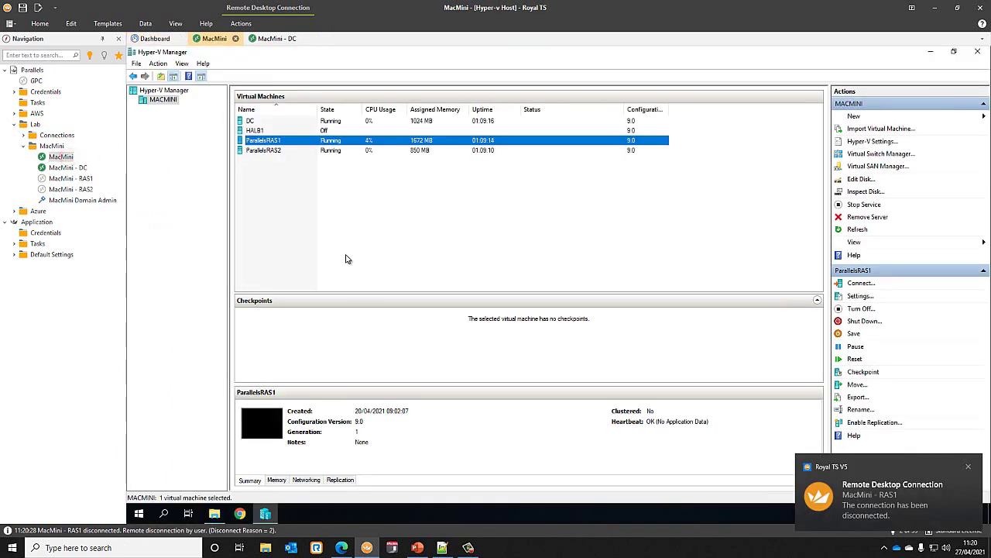
{"action": "double_click", "coordinate": [359, 140]}
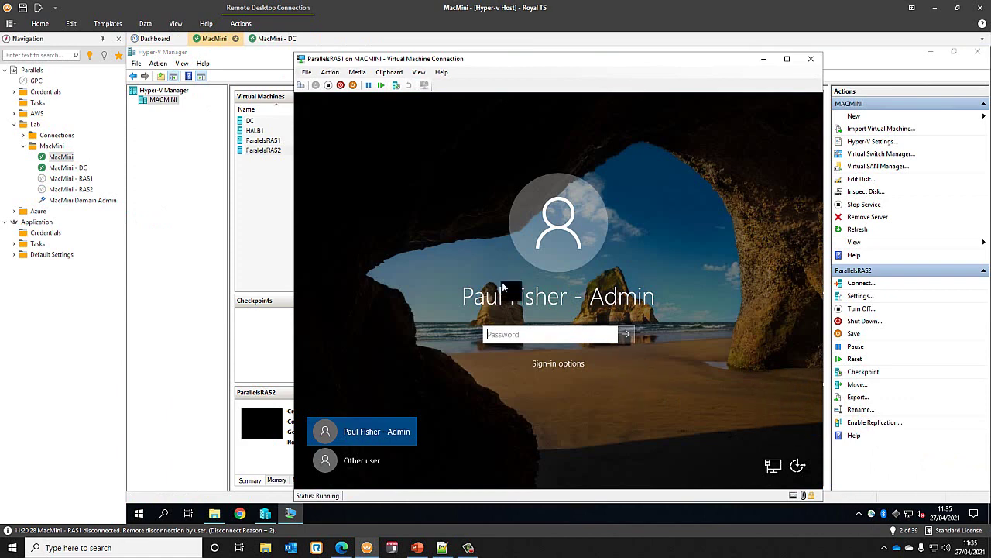
{"action": "left_click", "coordinate": [75, 179]}
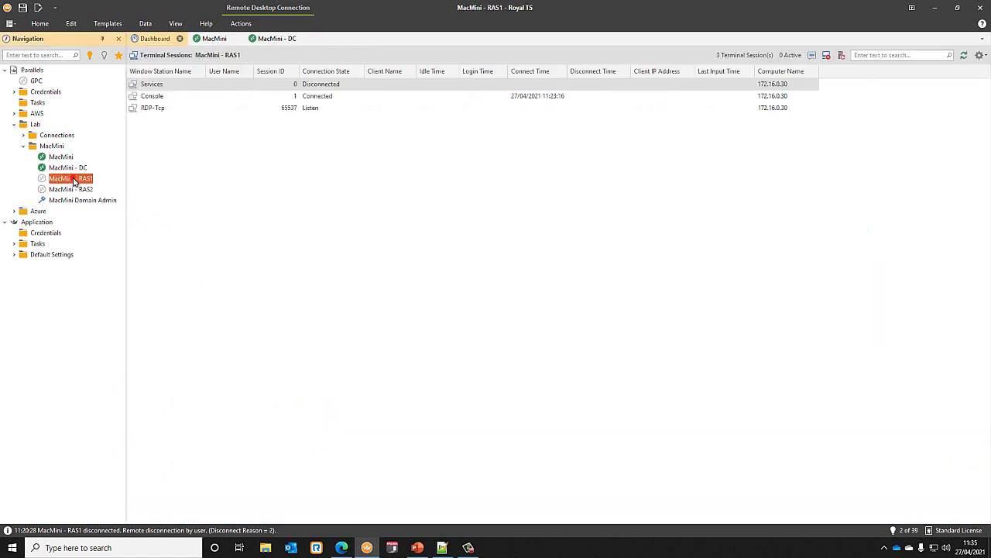
{"action": "double_click", "coordinate": [74, 179]}
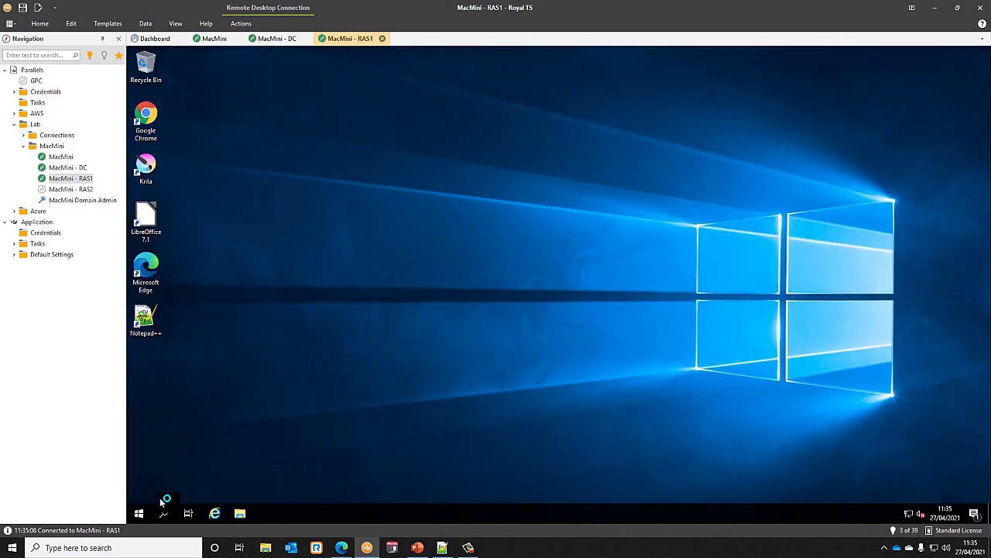
- Launch the Parallels RAS Console and connect to farm Localhost with Single Sign-On authentication
{"action": "left_click", "coordinate": [141, 515]}
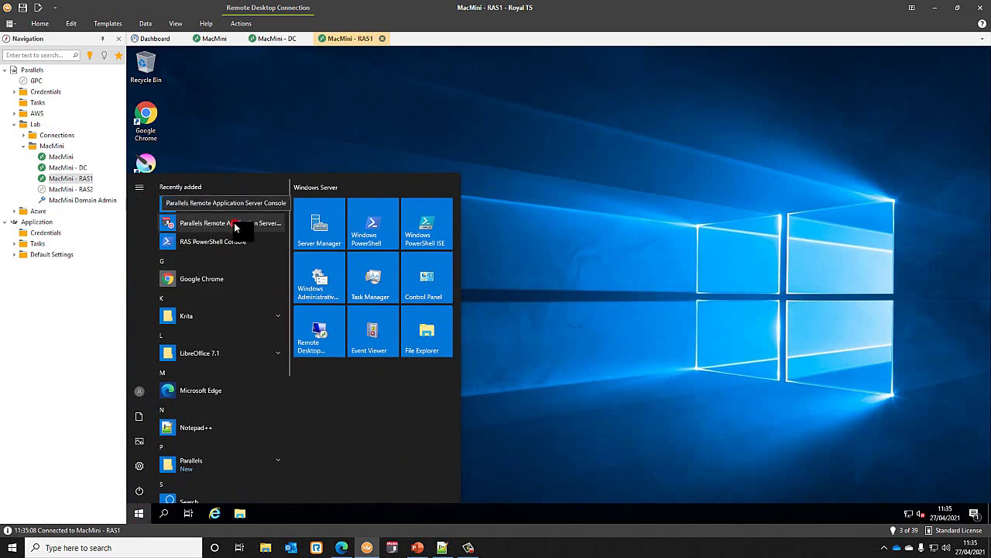
{"action": "left_click", "coordinate": [234, 222]}
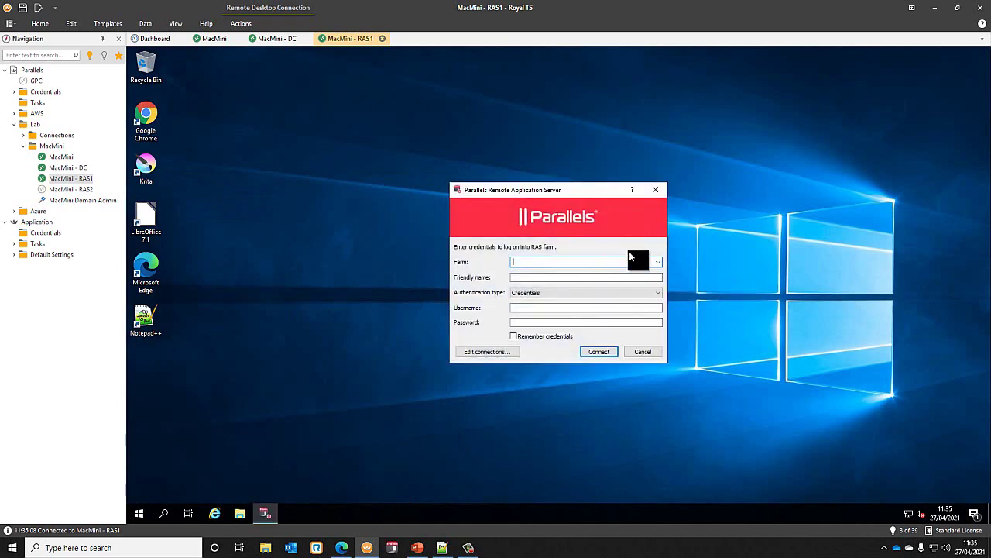
{"action": "type", "text": "lo"}
{"action": "key", "text": "BackSpace"}
{"action": "key", "text": "BackSpace"}
{"action": "key", "text": "Down"}
{"action": "type", "text": "ocal"}
{"action": "key", "text": "Tab"}
{"action": "key", "text": "Tab"}
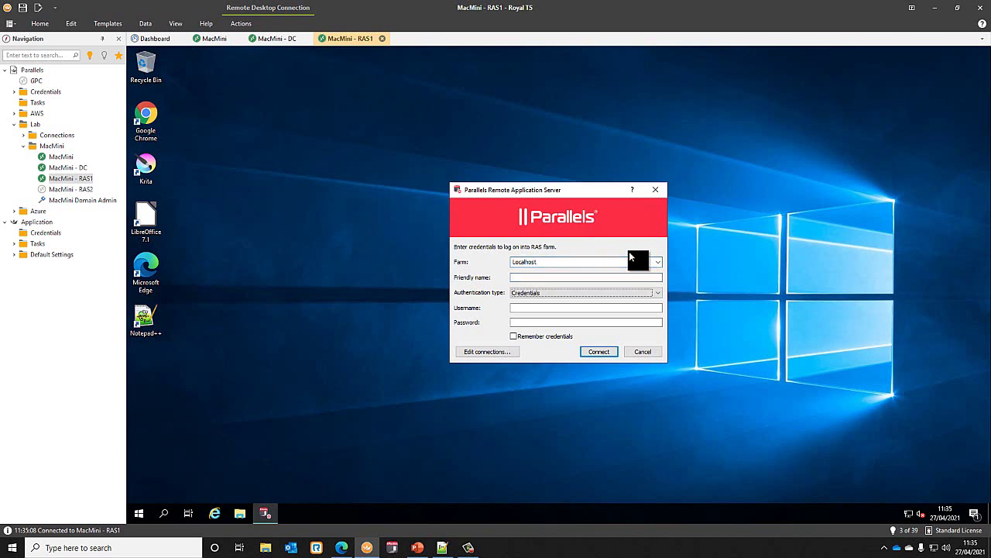
{"action": "left_click", "coordinate": [587, 292]}
{"action": "left_click", "coordinate": [548, 308]}
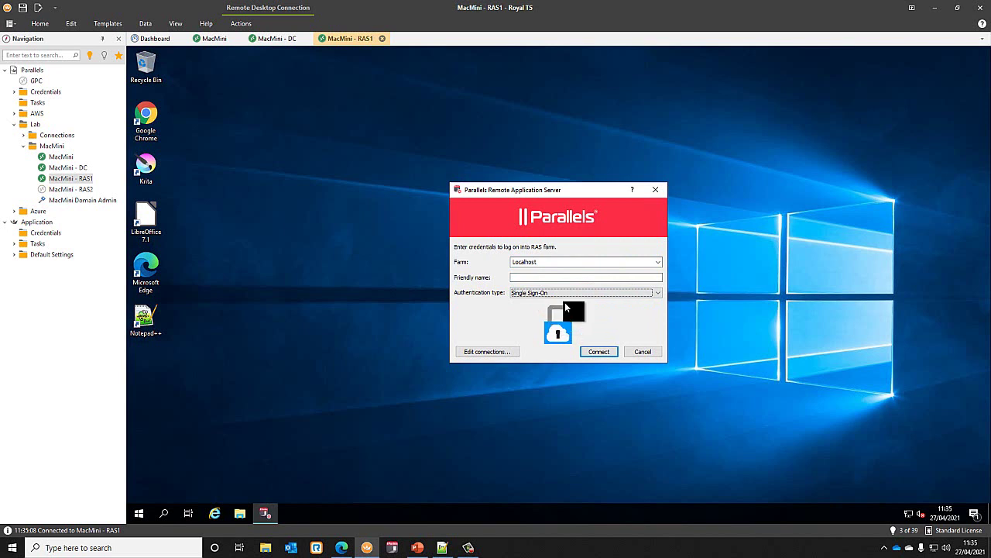
{"action": "left_click", "coordinate": [597, 353]}
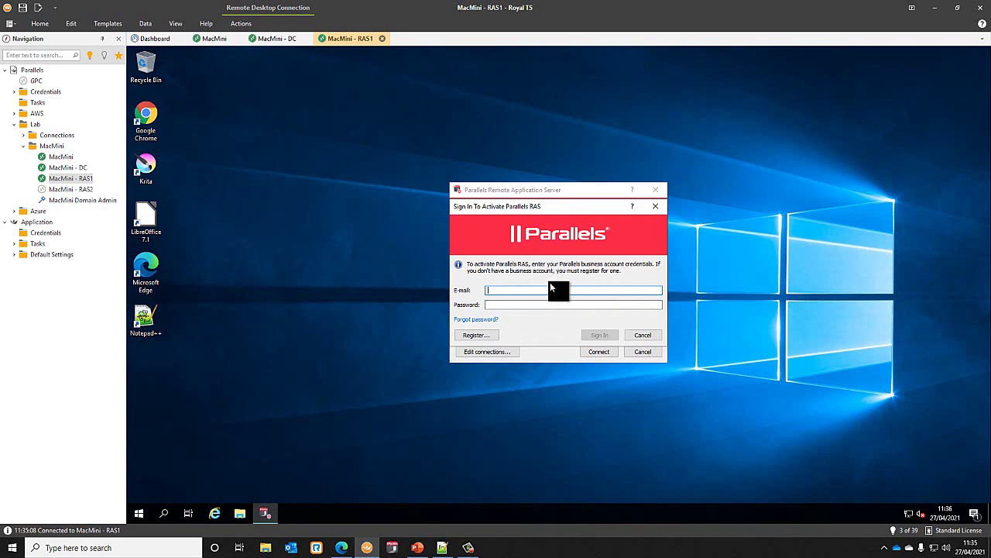
- Cancel account registration and sign in with the business account's e-mail and password
{"action": "left_click", "coordinate": [489, 336]}
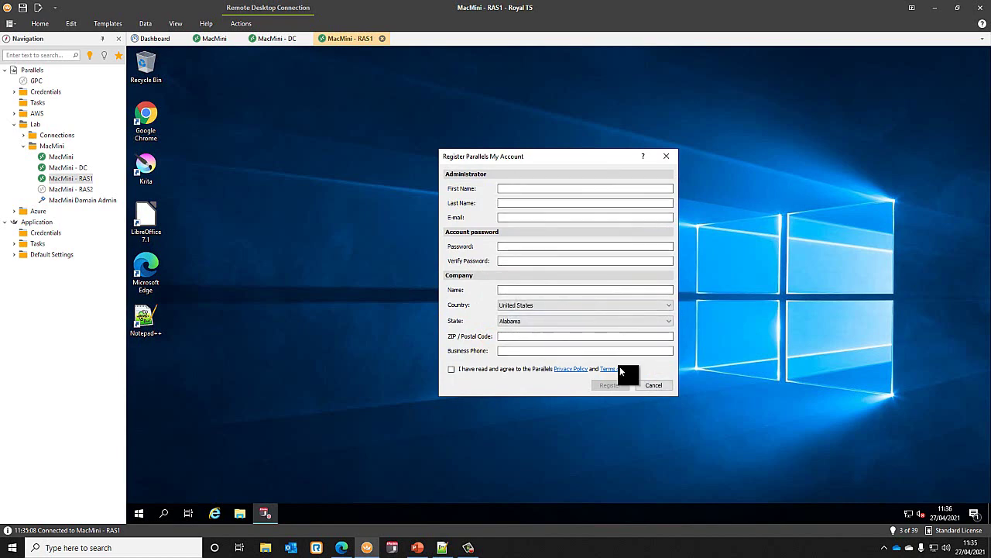
{"action": "left_click", "coordinate": [659, 384]}
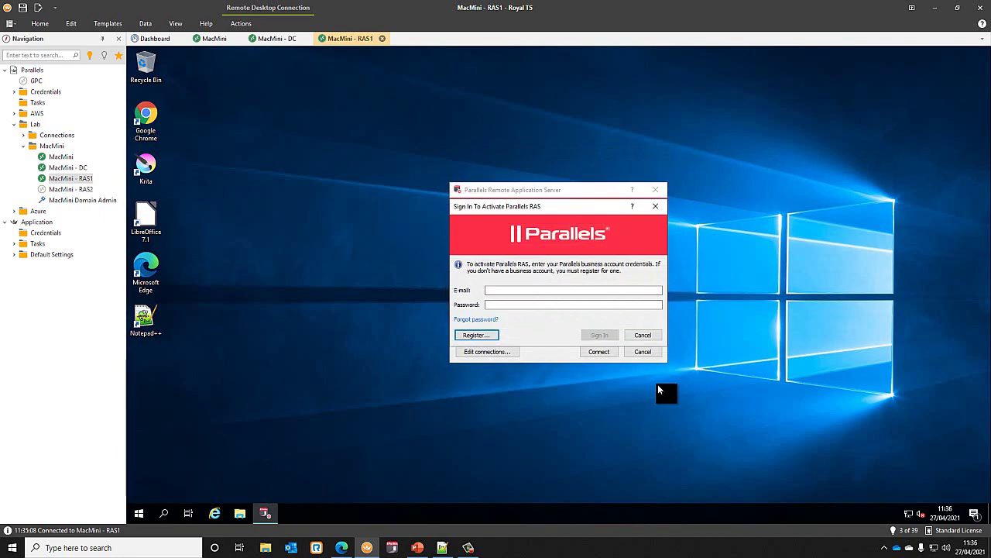
{"action": "left_click", "coordinate": [508, 291]}
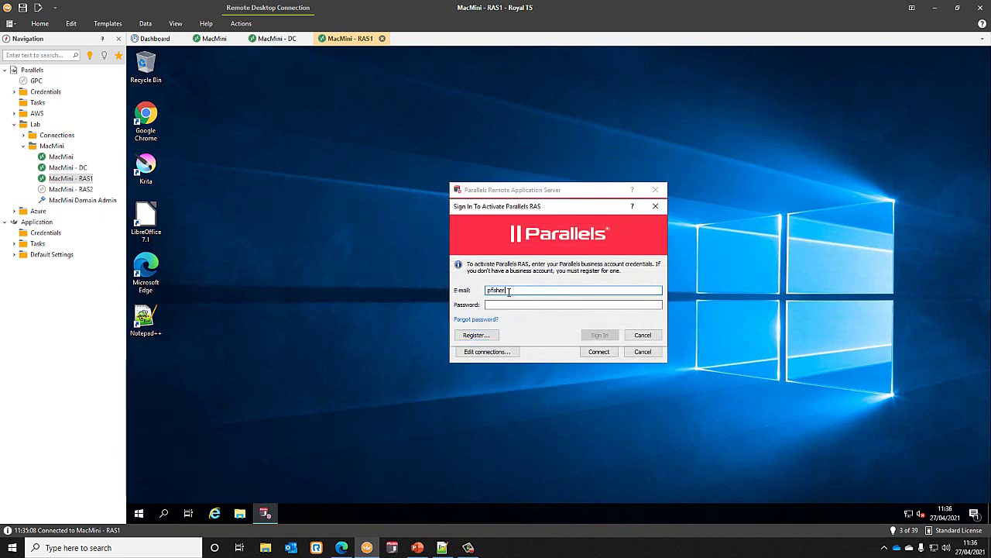
{"action": "key", "text": "Tab"}
{"action": "type", "text": "••"}
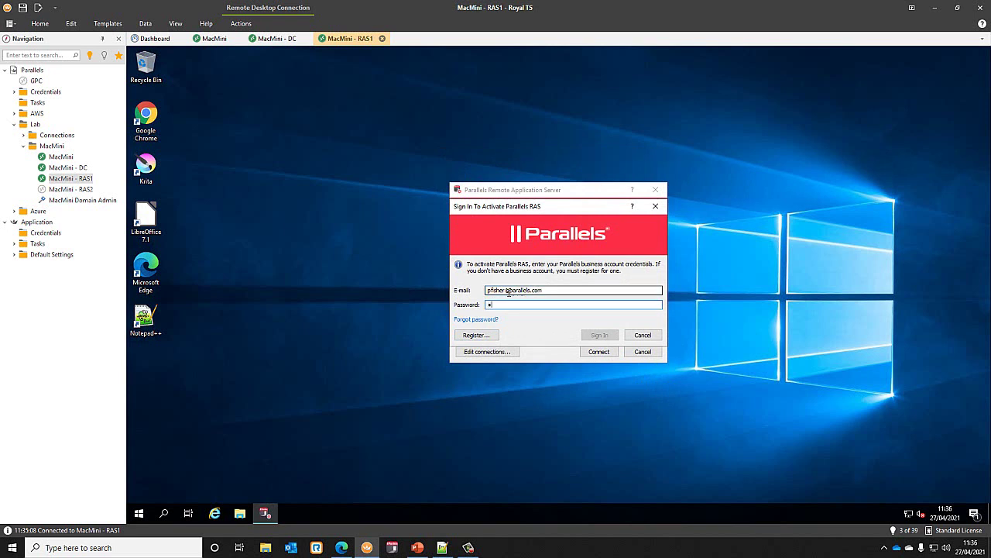
{"action": "type", "text": "•••••••"}
{"action": "left_click", "coordinate": [599, 335]}
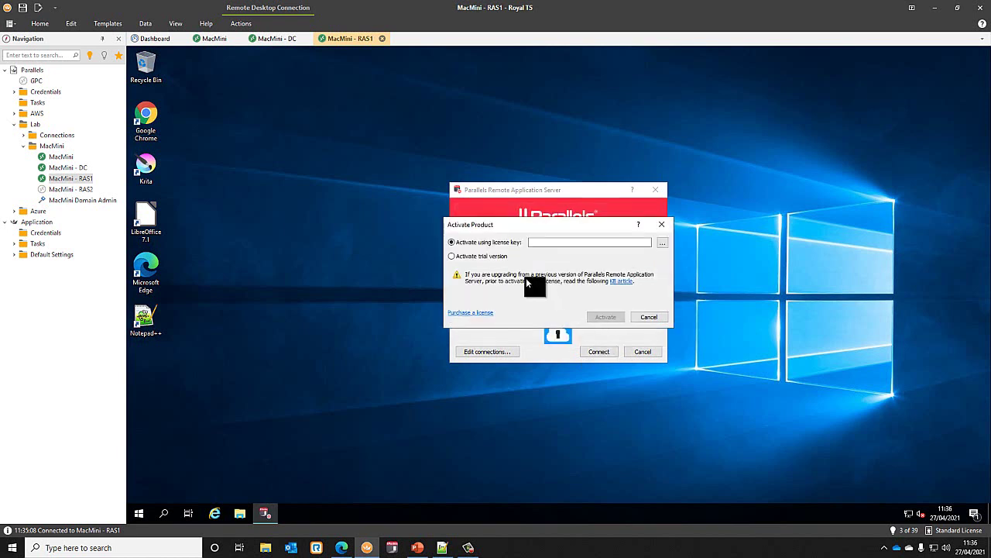
- Activate the trial licence and acknowledge the success and static IP address messages
{"action": "left_click", "coordinate": [481, 259]}
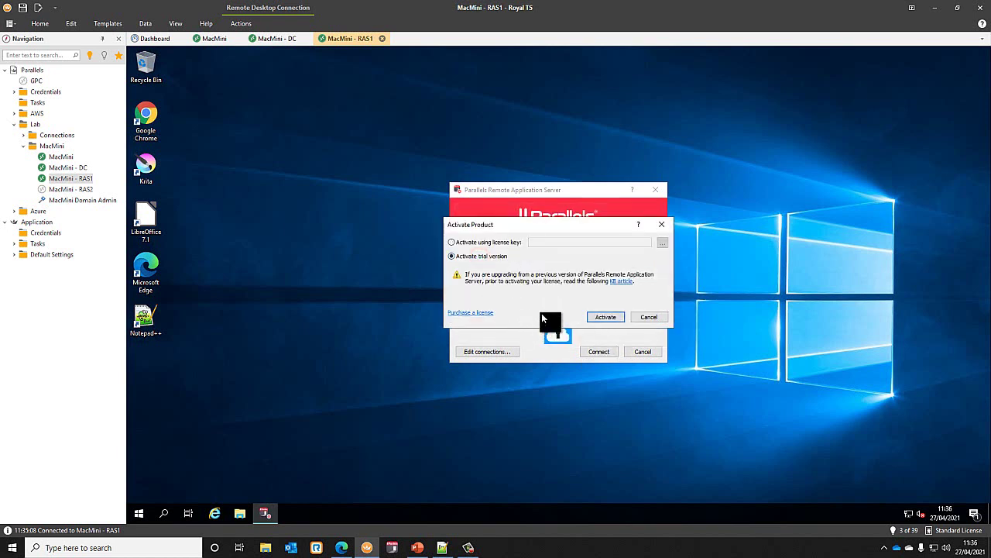
{"action": "left_click", "coordinate": [594, 317]}
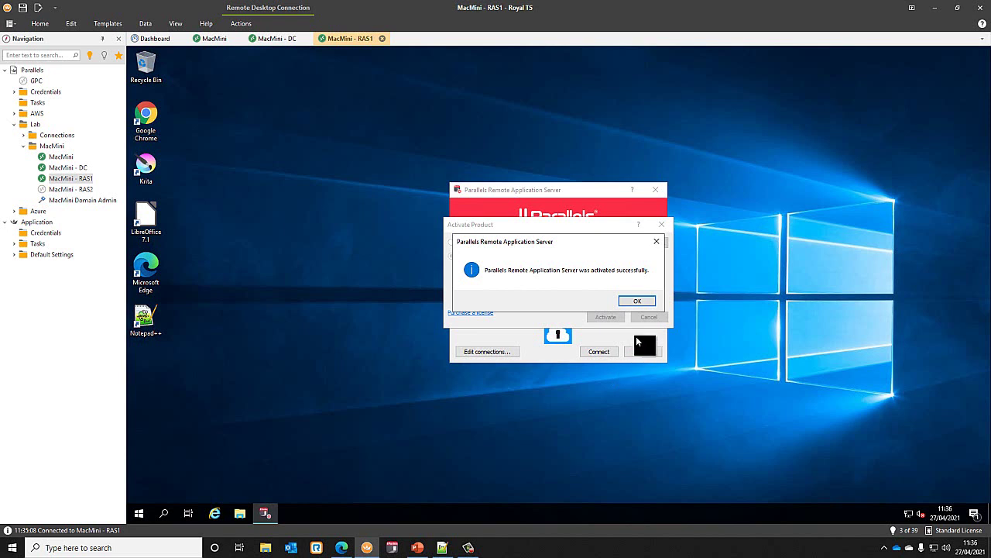
{"action": "left_click", "coordinate": [637, 301]}
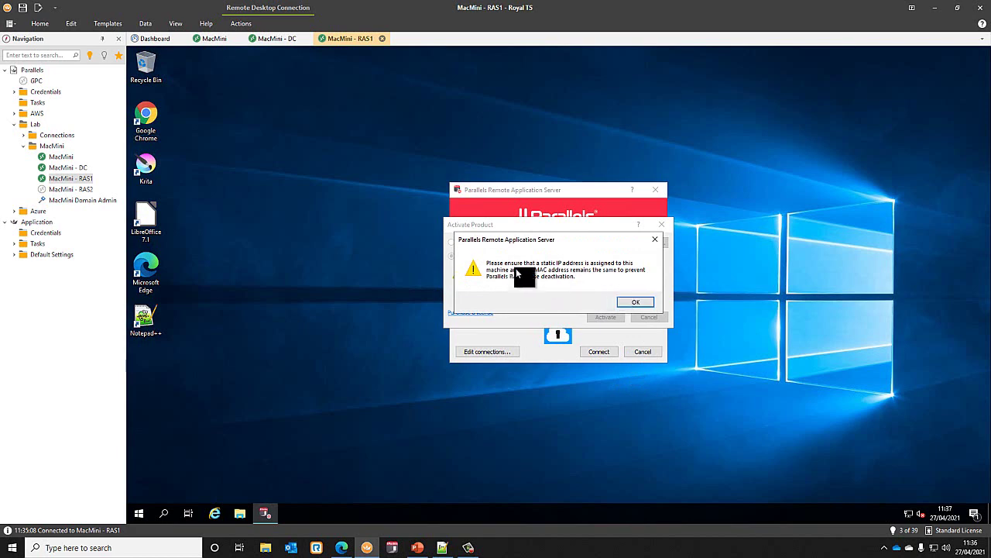
{"action": "left_click", "coordinate": [631, 302]}
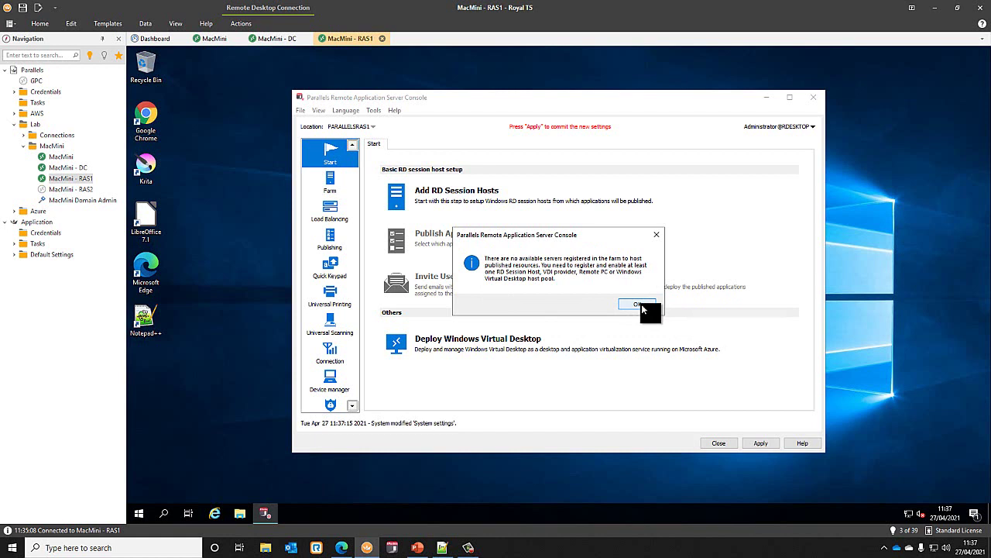
- Dismiss the no-servers notice, maximize the console, and review the farm's Publishing Agents, applying pending settings
{"action": "left_click", "coordinate": [639, 304]}
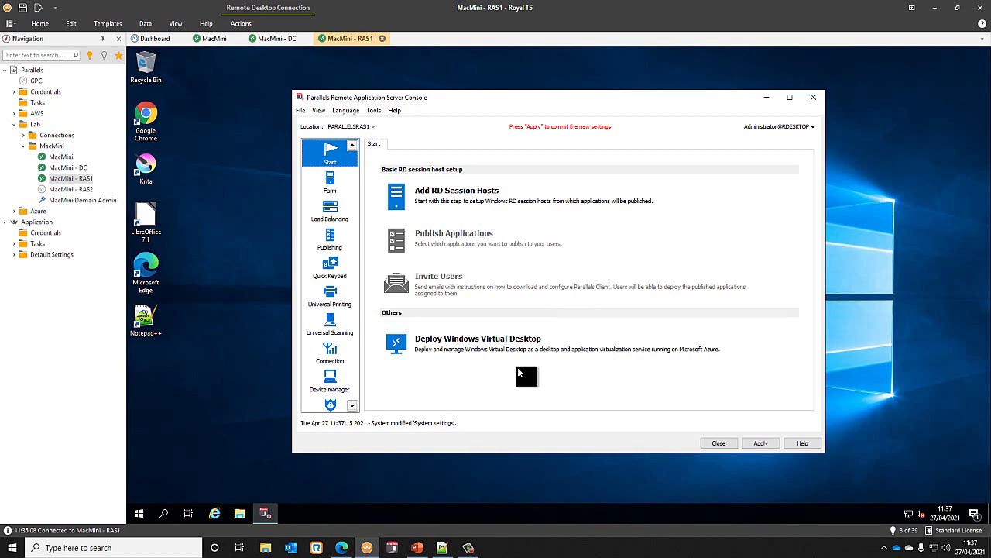
{"action": "left_click", "coordinate": [334, 172]}
{"action": "left_click_drag", "start_coordinate": [411, 98], "coordinate": [385, 103]}
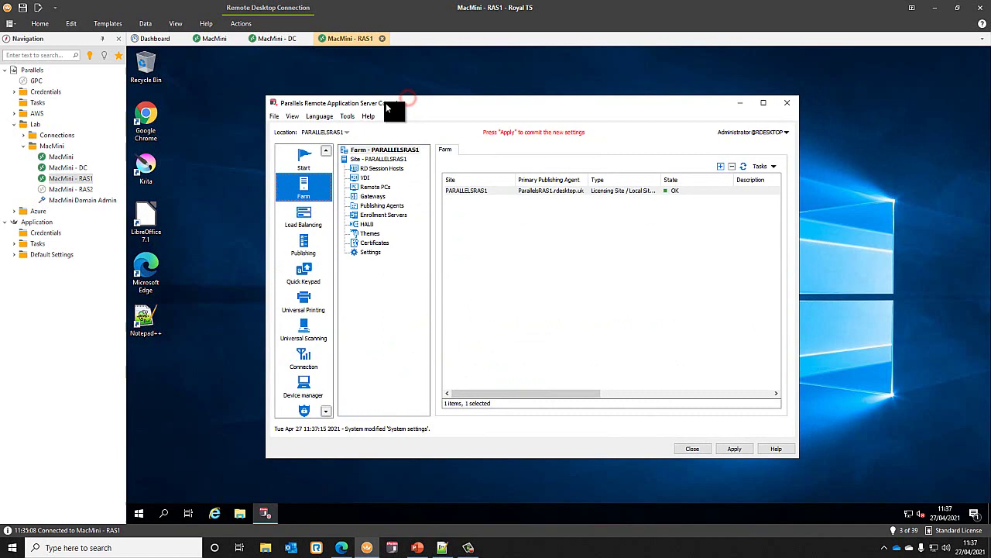
{"action": "double_click", "coordinate": [463, 103]}
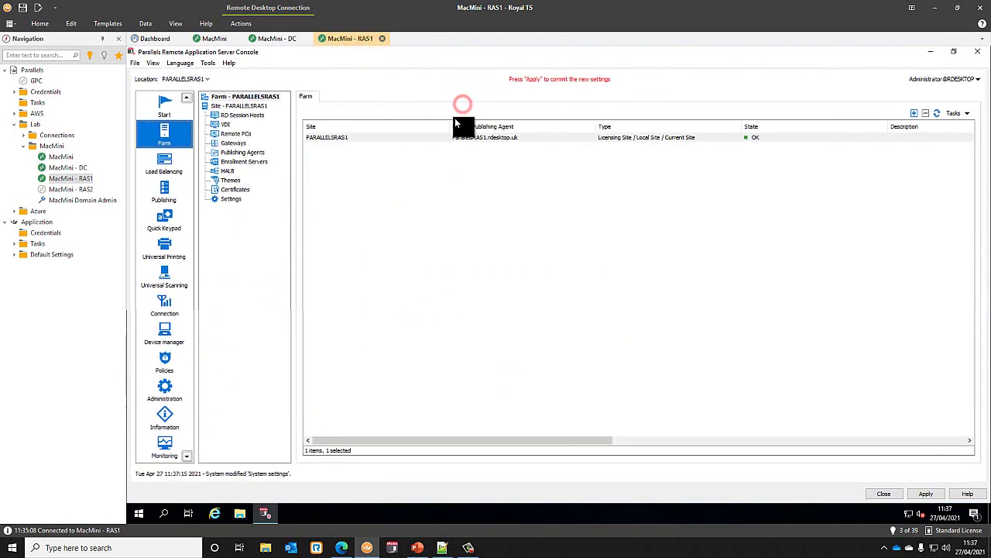
{"action": "left_click", "coordinate": [246, 153]}
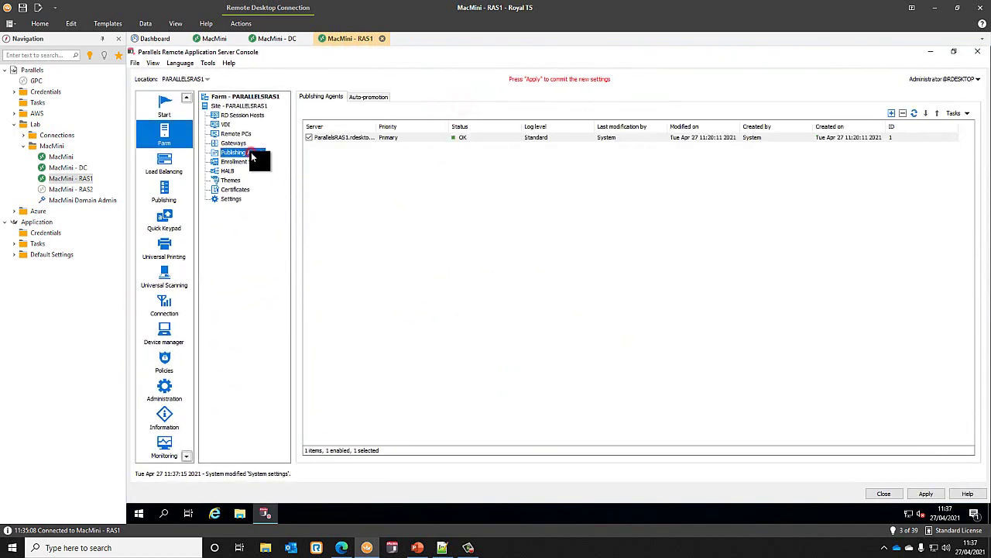
{"action": "double_click", "coordinate": [376, 126]}
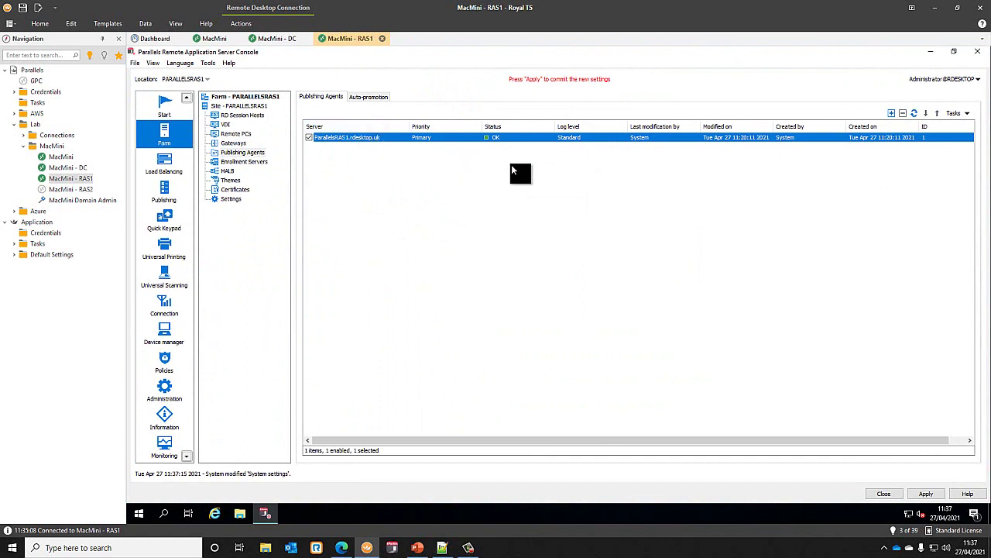
{"action": "left_click", "coordinate": [929, 493]}
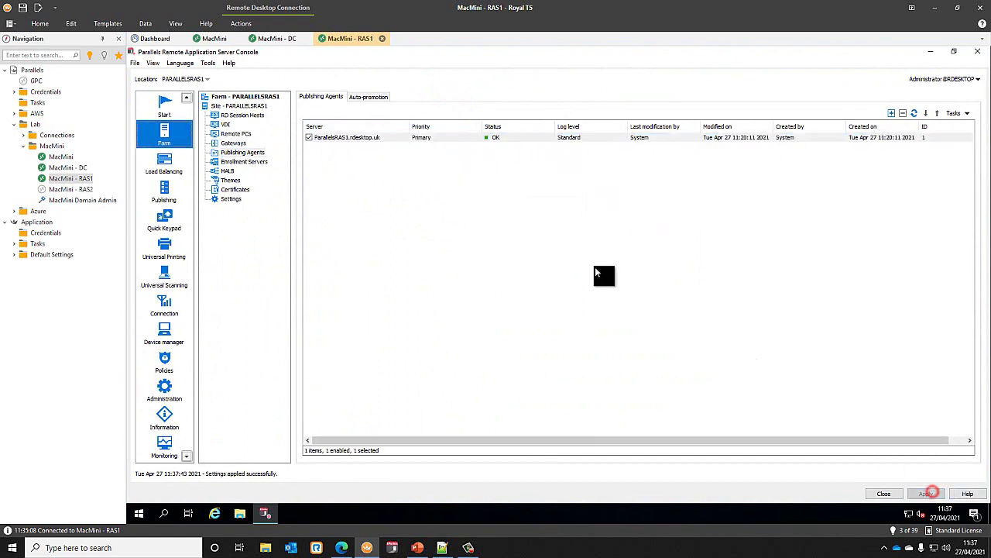
- Review the Gateways list with a widened Server column, then show the site overview
{"action": "left_click", "coordinate": [234, 143]}
{"action": "left_click", "coordinate": [360, 123]}
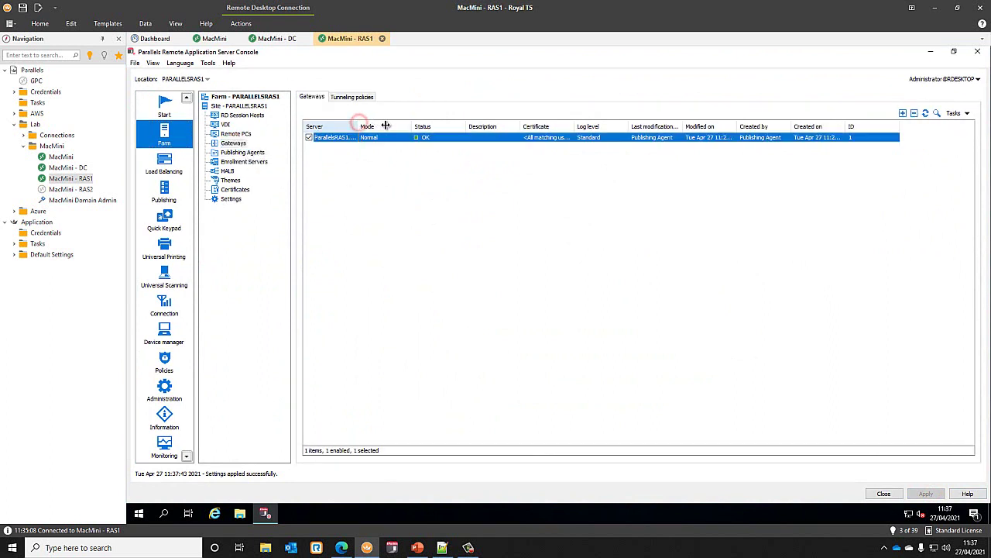
{"action": "left_click_drag", "start_coordinate": [359, 125], "coordinate": [385, 125]}
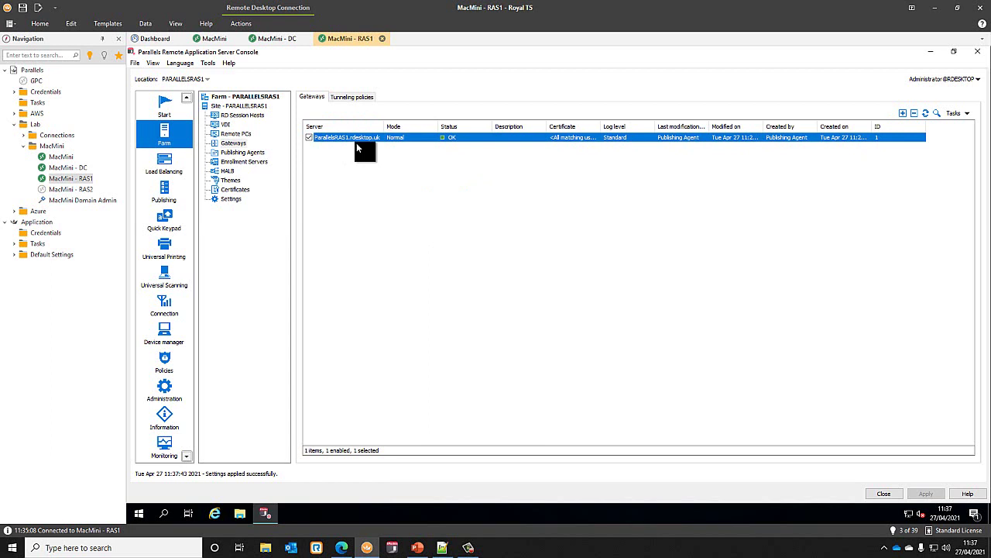
{"action": "left_click", "coordinate": [254, 153]}
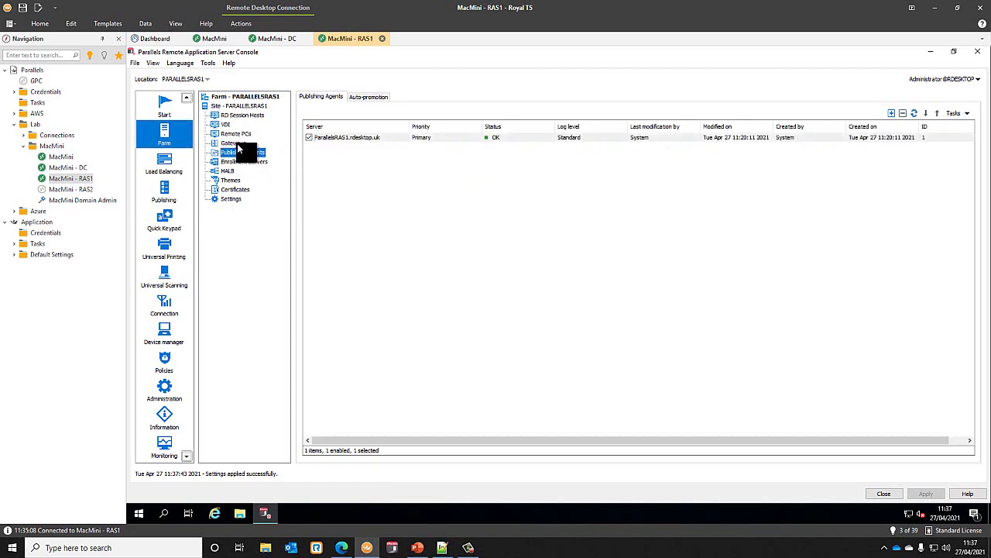
{"action": "left_click", "coordinate": [237, 144]}
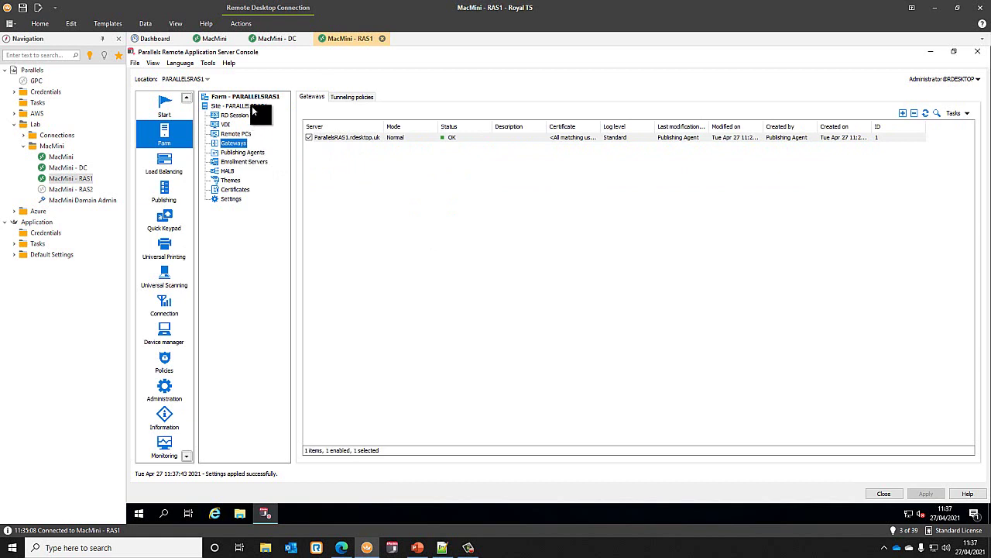
{"action": "left_click", "coordinate": [251, 106]}
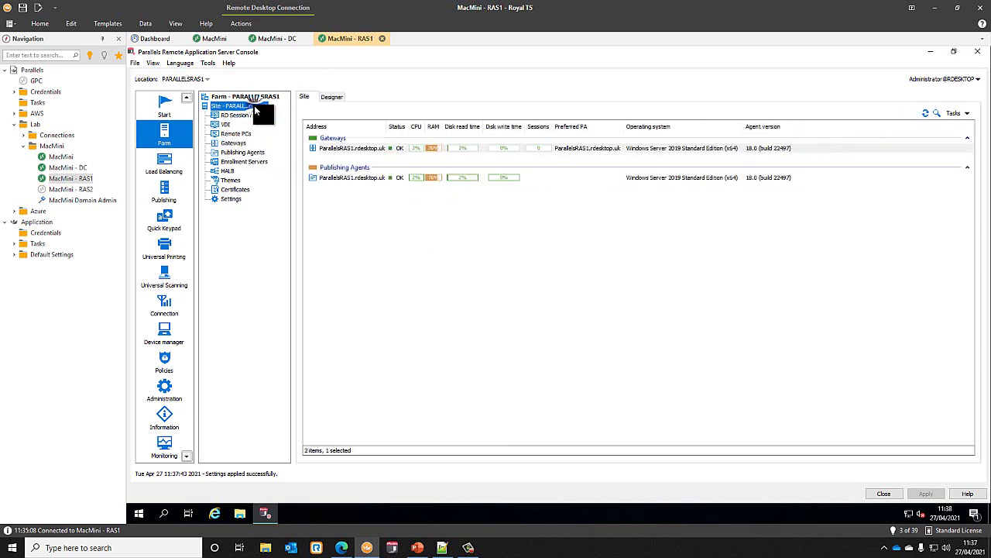
- Rename the site to 'Site 1'
{"action": "left_click", "coordinate": [260, 110]}
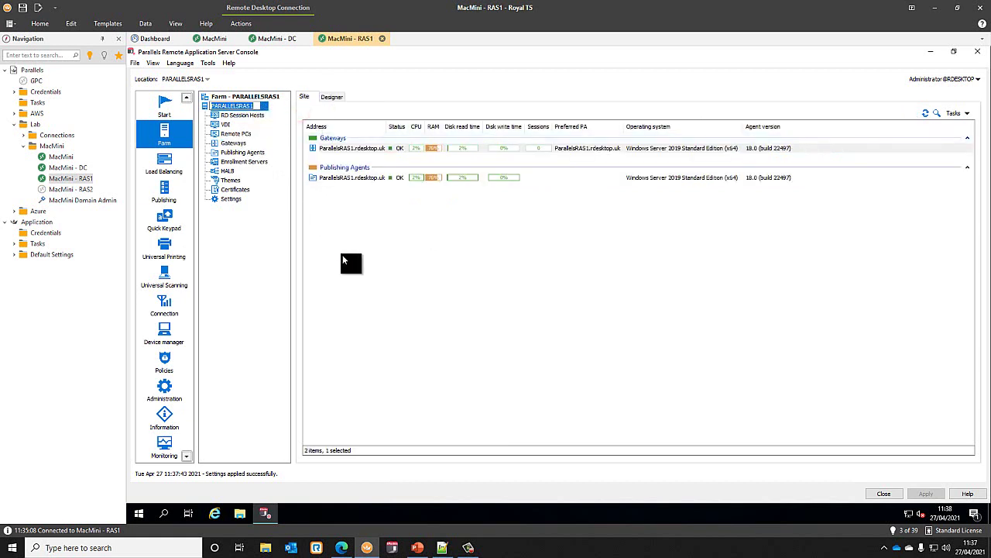
{"action": "type", "text": "Site 1"}
{"action": "key", "text": "Return"}
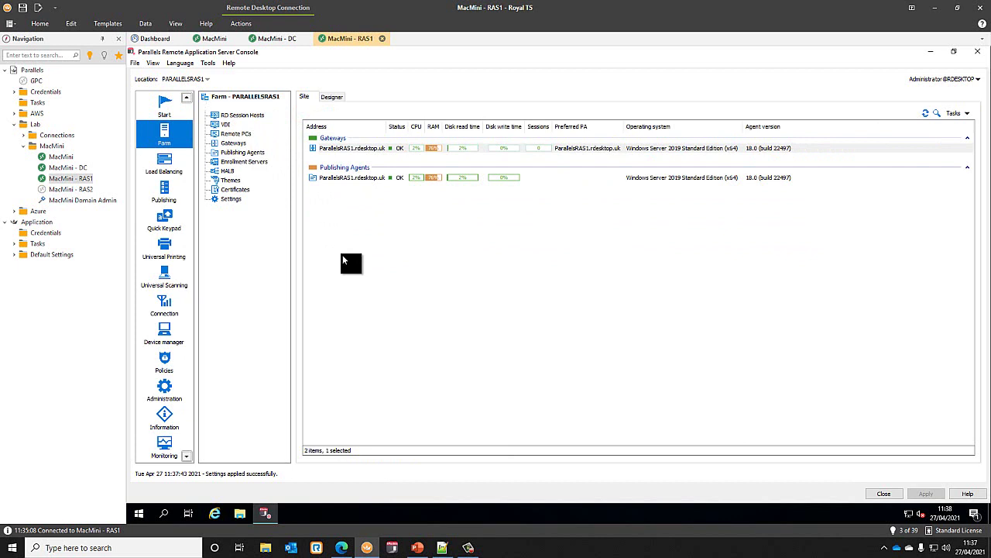
- Rename the farm to 'PoC', apply the changes, and show the RD Session Hosts list
{"action": "left_click", "coordinate": [251, 96]}
{"action": "left_click", "coordinate": [251, 96]}
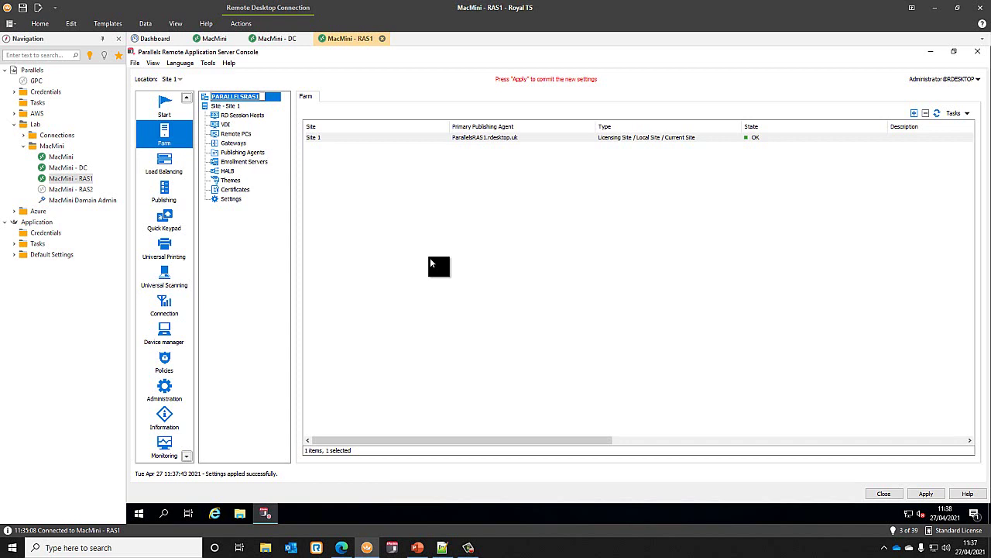
{"action": "type", "text": "PoC"}
{"action": "key", "text": "Return"}
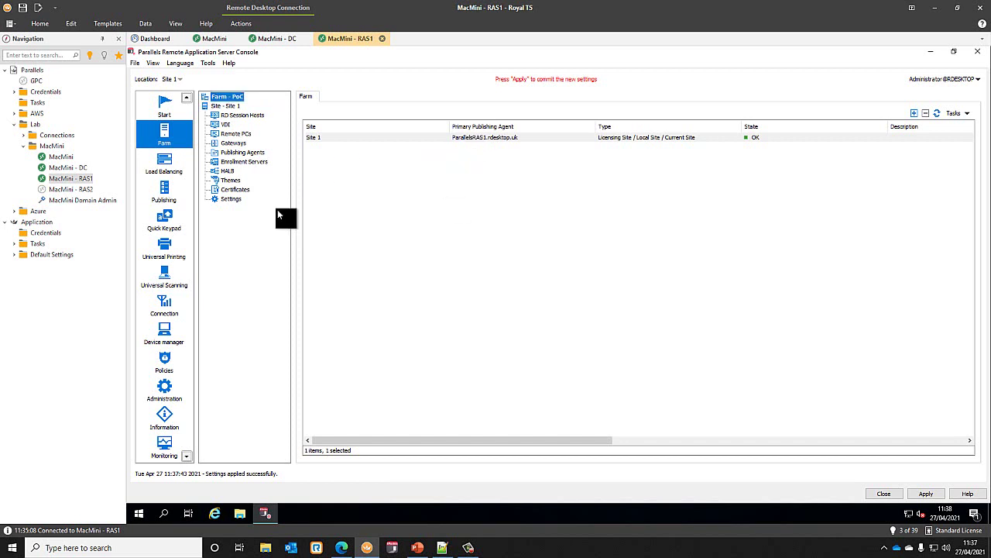
{"action": "left_click", "coordinate": [926, 493]}
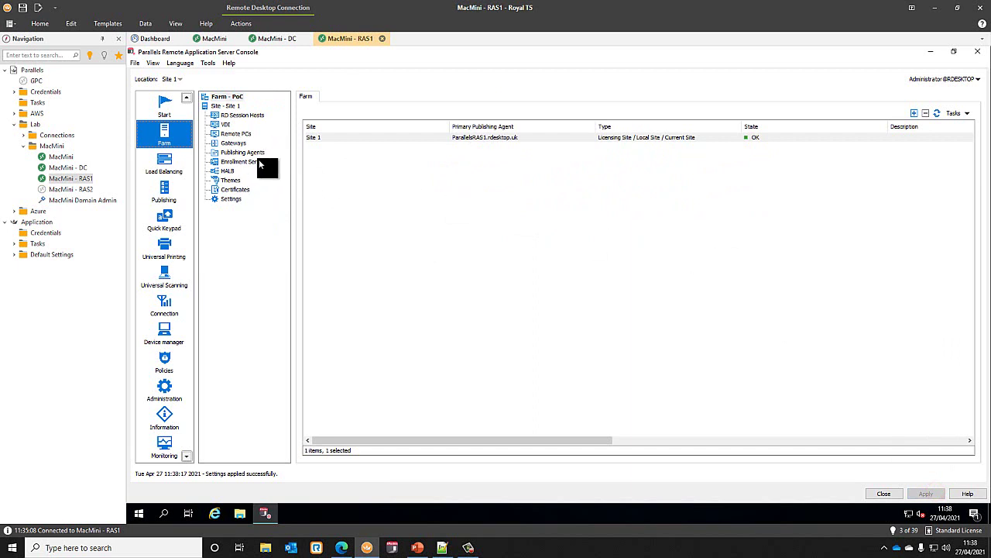
{"action": "left_click", "coordinate": [237, 115]}
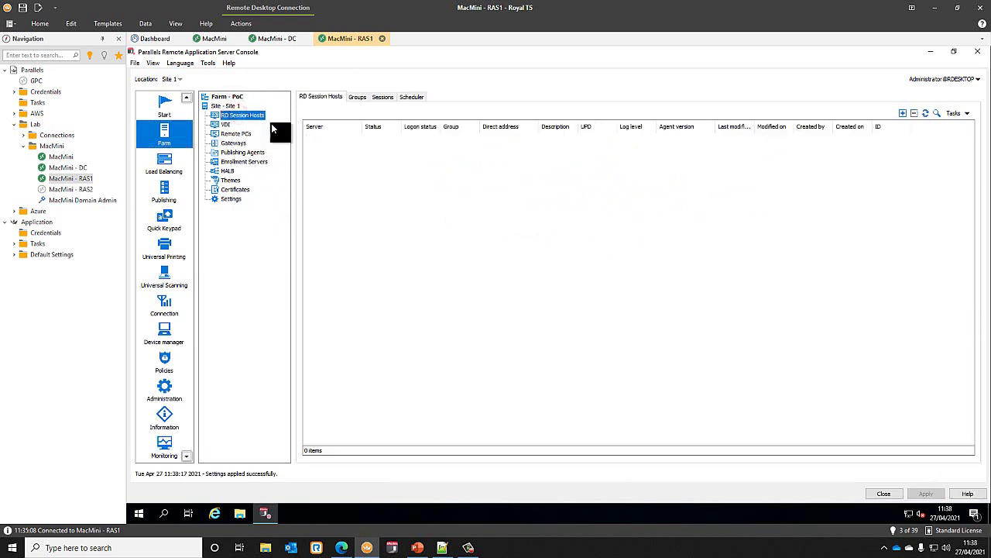
- Add localhost as a new RD Session Host, placing it in the RD Session Hosts group
{"action": "left_click", "coordinate": [902, 113]}
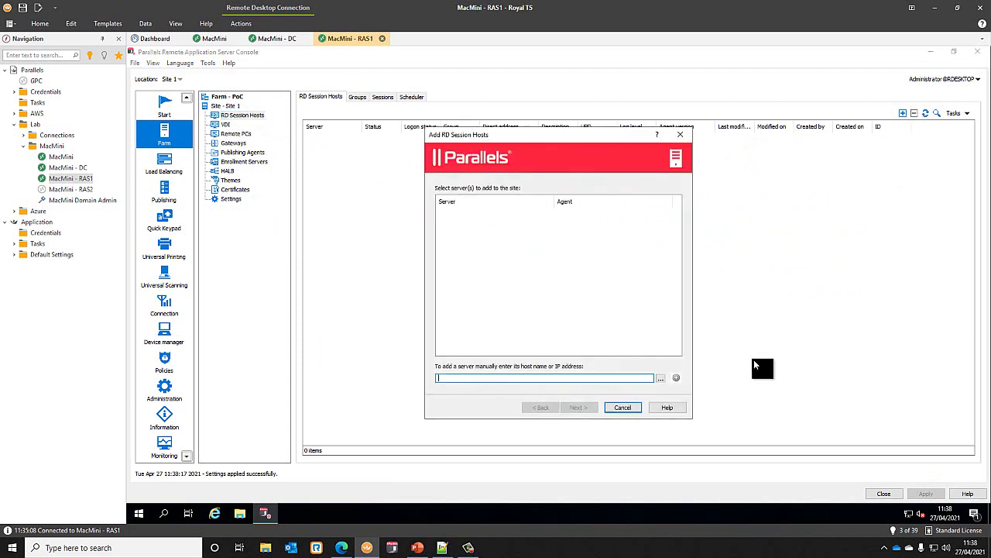
{"action": "left_click", "coordinate": [446, 379]}
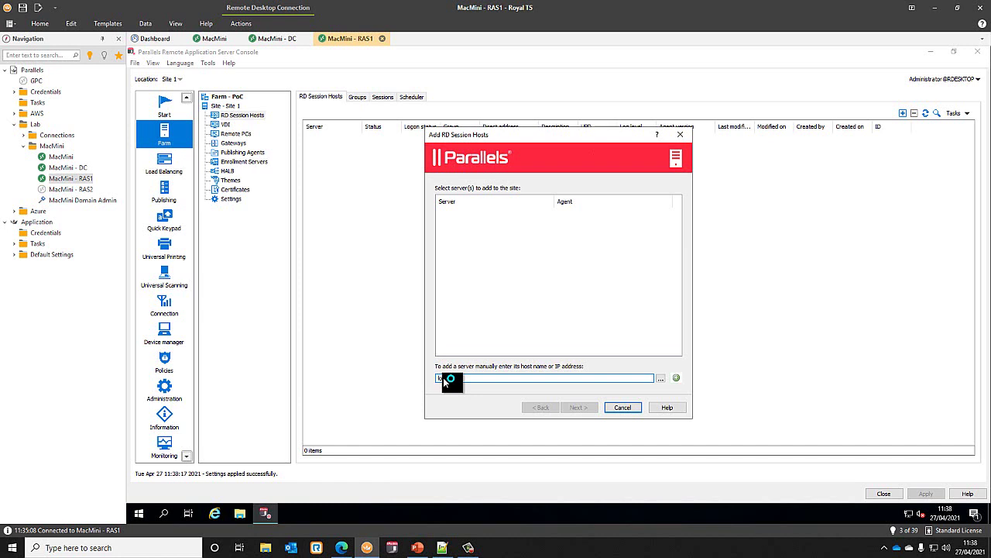
{"action": "type", "text": "localhost"}
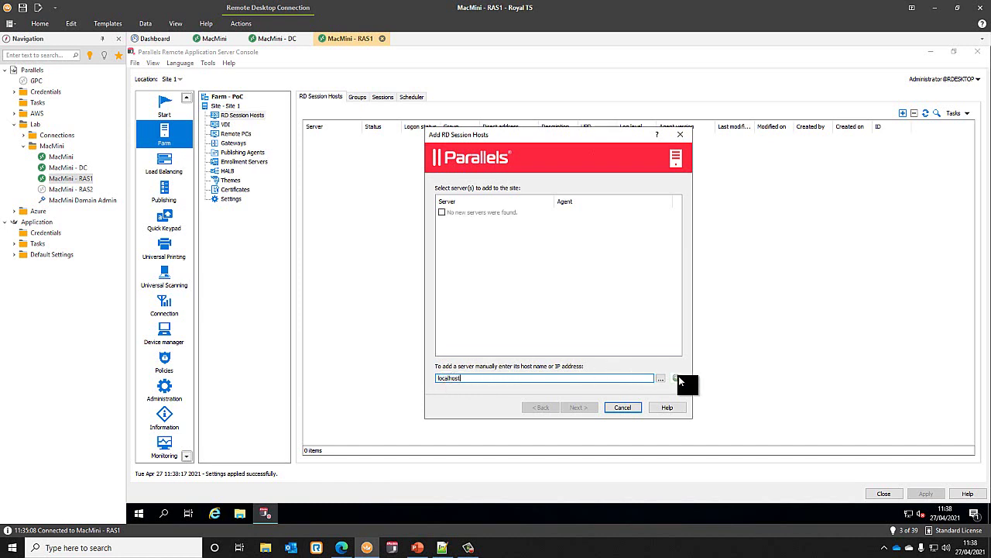
{"action": "left_click", "coordinate": [679, 377]}
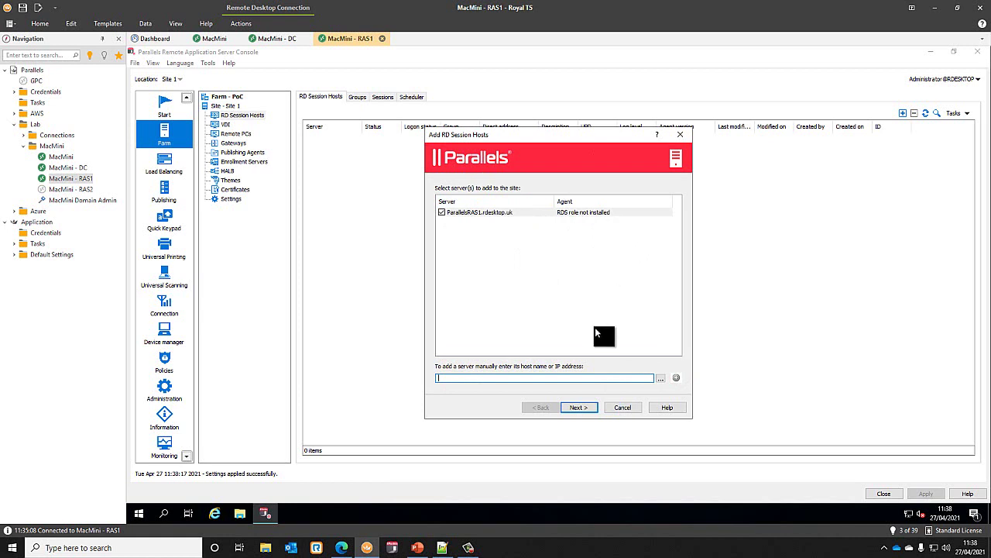
{"action": "left_click", "coordinate": [584, 408]}
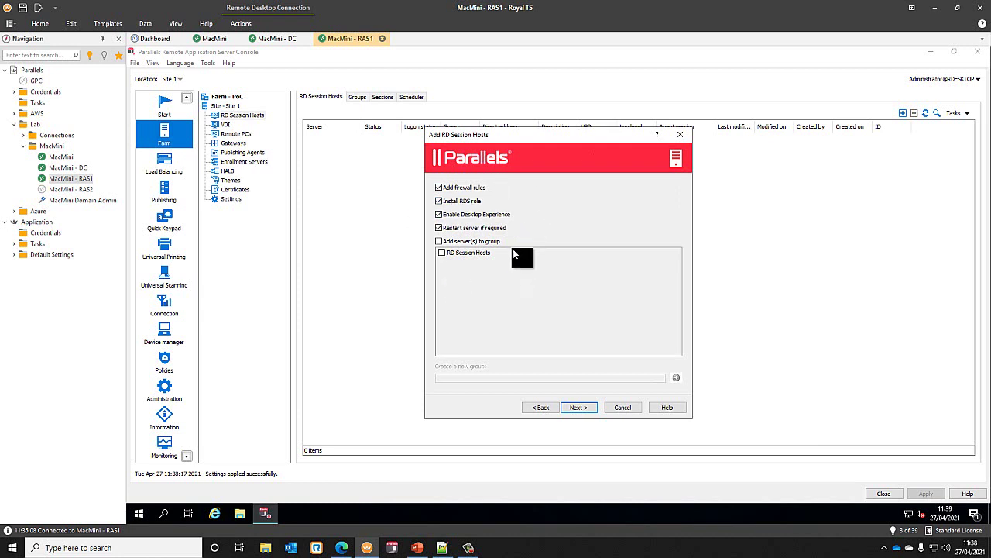
{"action": "left_click", "coordinate": [438, 240]}
{"action": "left_click", "coordinate": [443, 253]}
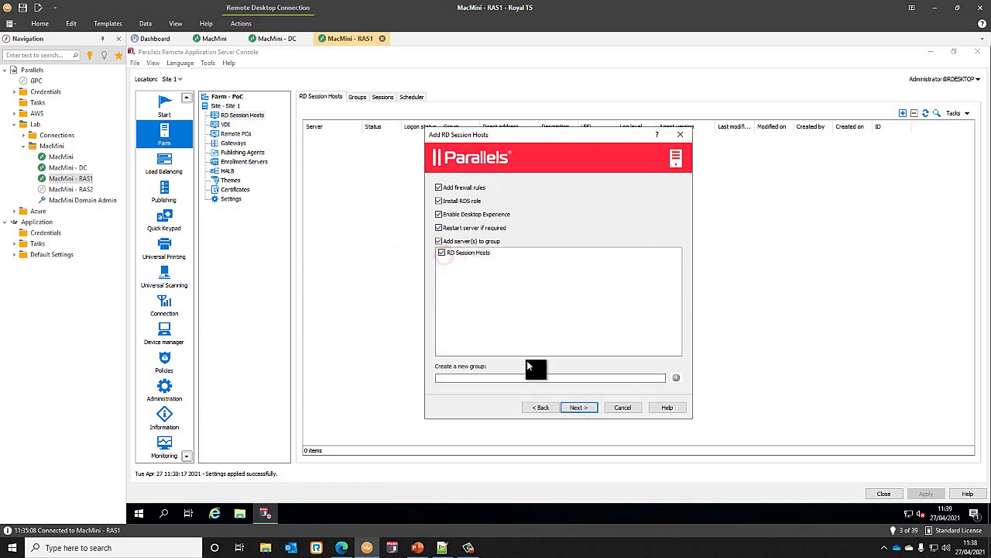
{"action": "left_click", "coordinate": [584, 406]}
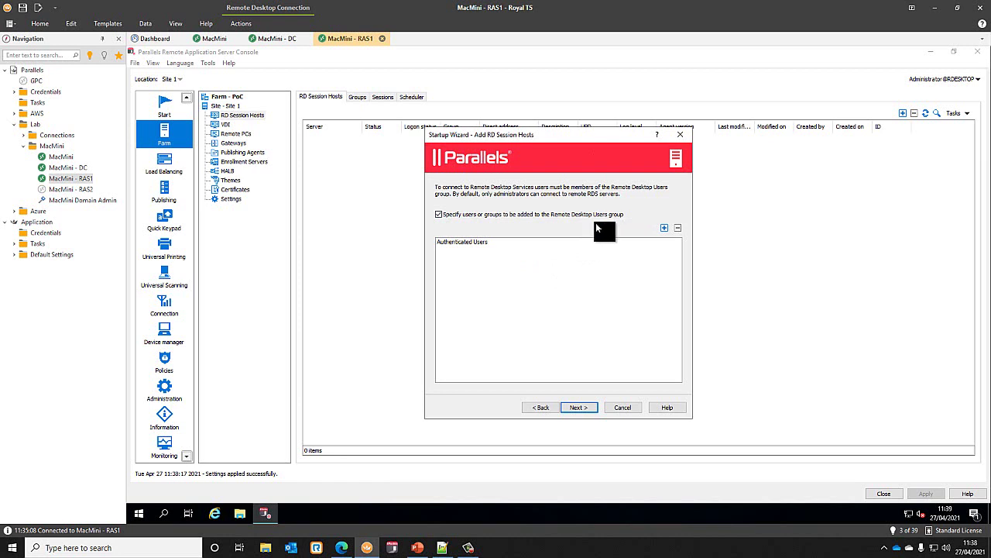
- Keep Authenticated Users as remote desktop users and set profile technology to Do not manage by RAS
{"action": "left_click", "coordinate": [491, 243]}
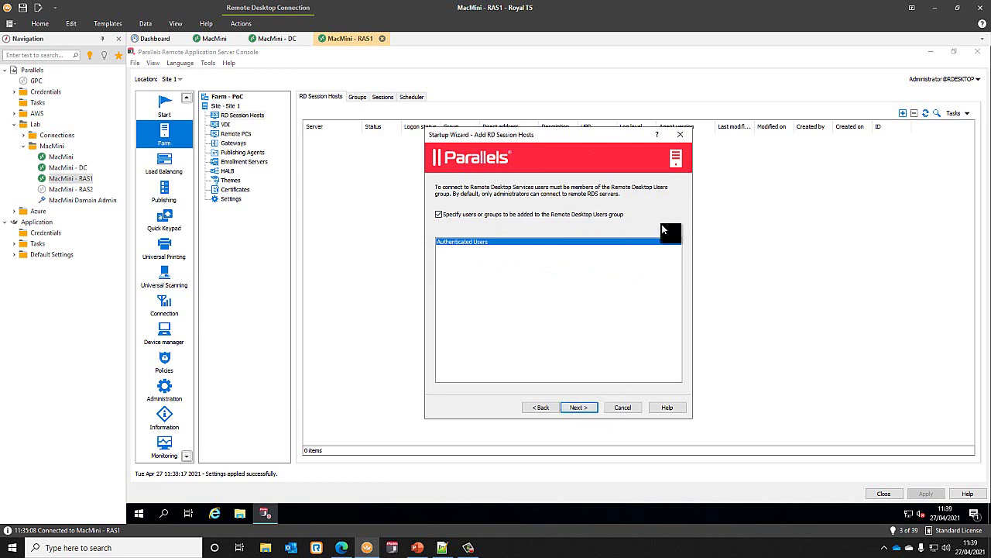
{"action": "left_click", "coordinate": [581, 408]}
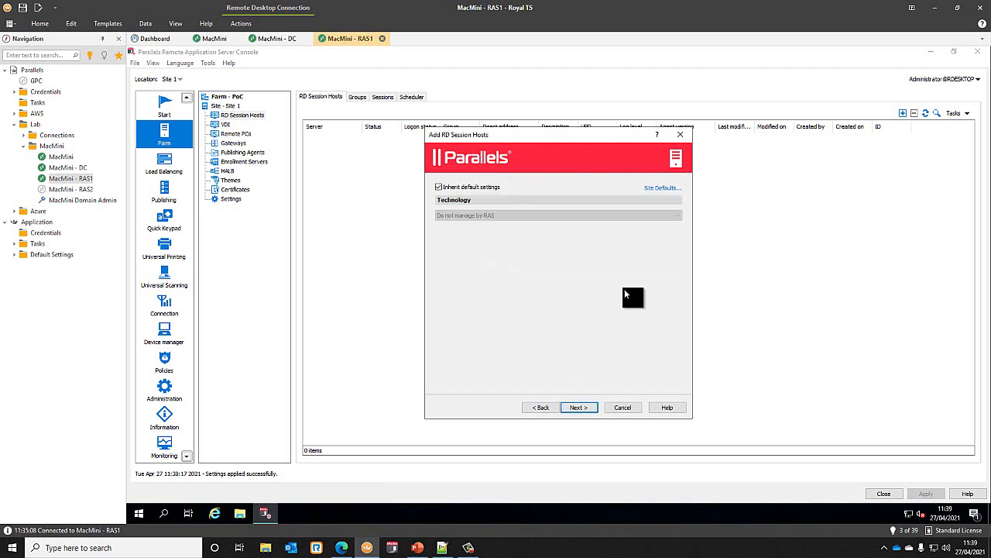
{"action": "left_click", "coordinate": [479, 186]}
{"action": "left_click", "coordinate": [485, 215]}
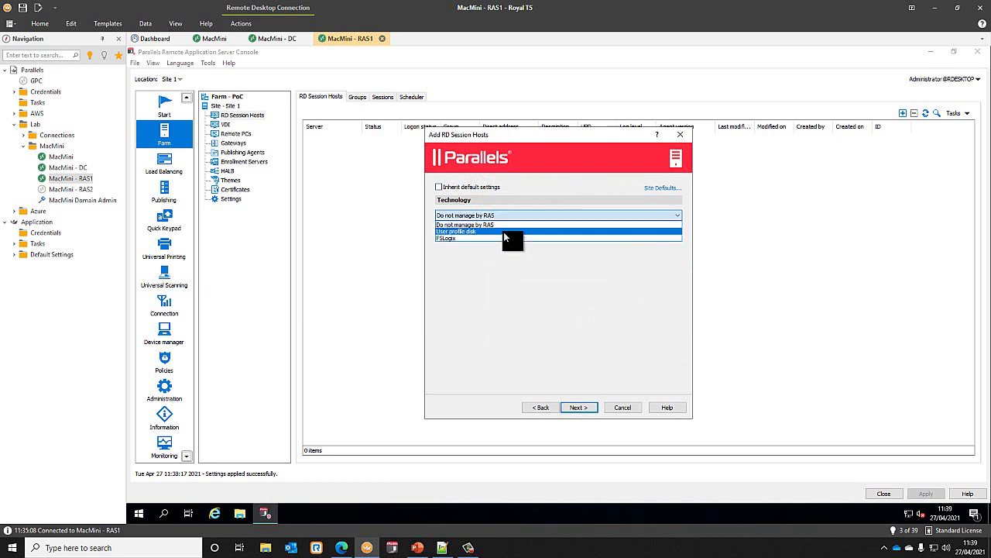
{"action": "left_click", "coordinate": [514, 182]}
{"action": "left_click", "coordinate": [438, 186]}
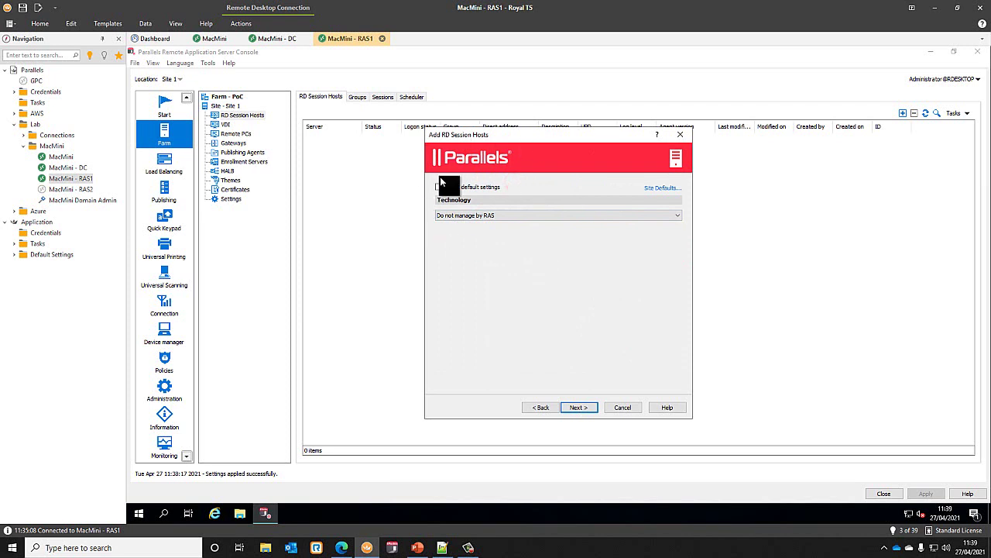
{"action": "left_click", "coordinate": [579, 407]}
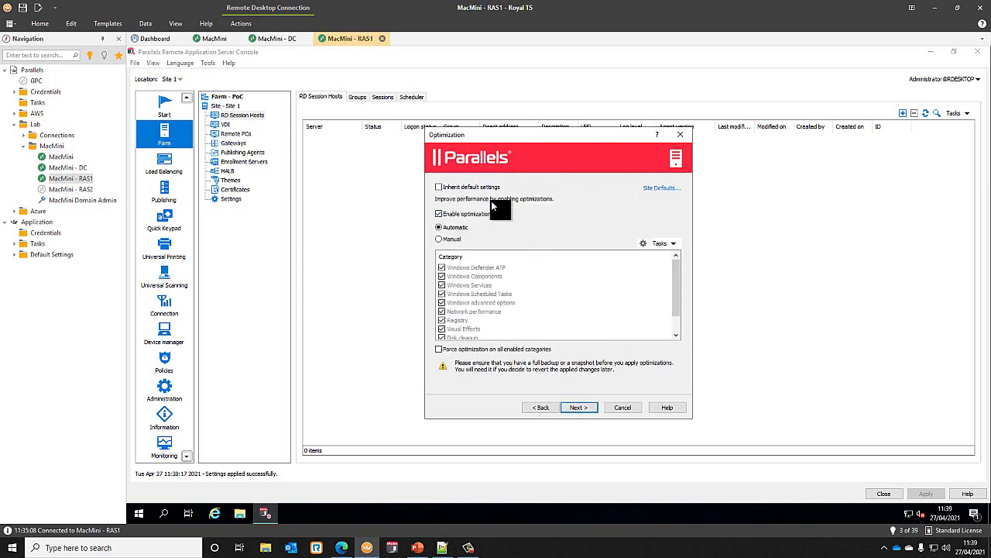
- Switch optimization to Manual and review the Windows Services category without changes
{"action": "left_click", "coordinate": [448, 237]}
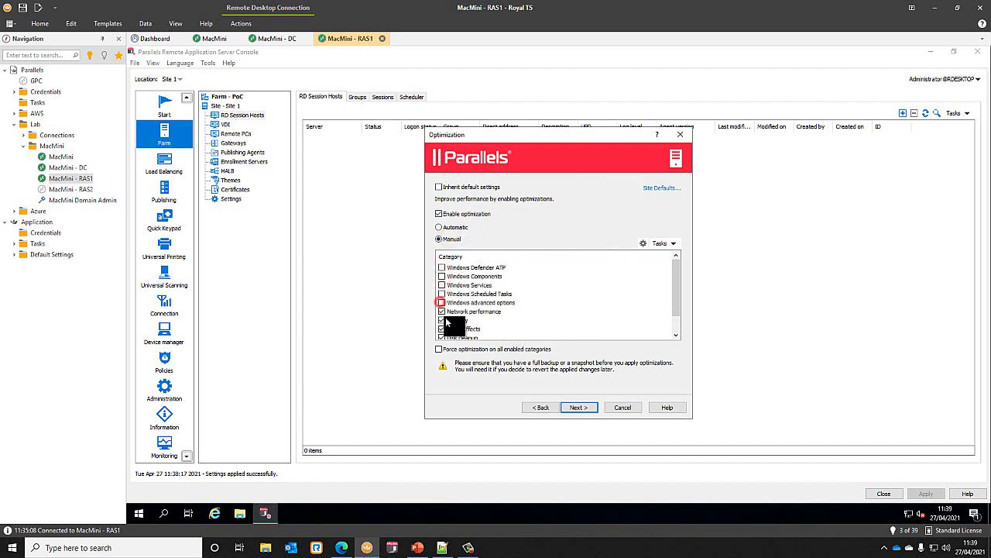
{"action": "scroll", "coordinate": [446, 317], "scroll_direction": "down", "scroll_amount": 1}
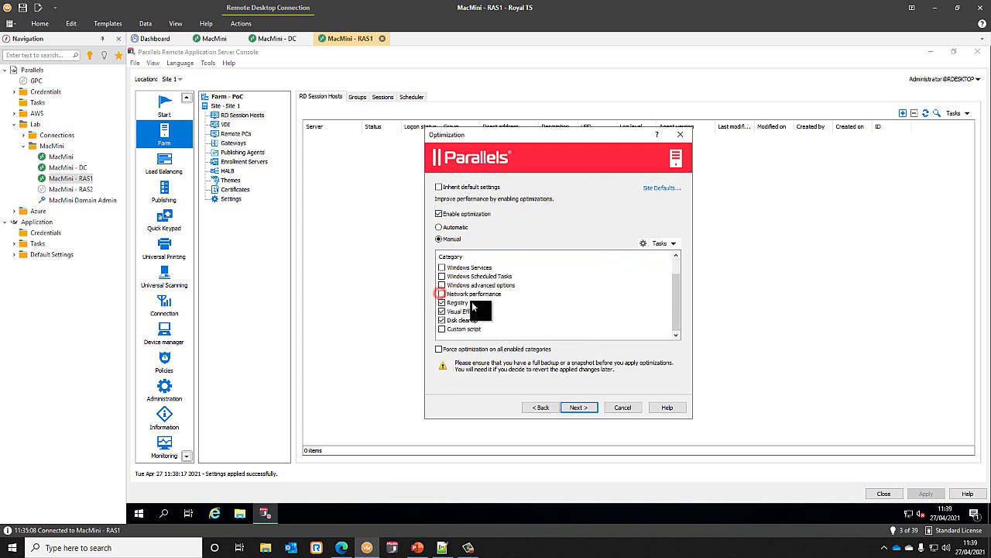
{"action": "scroll", "coordinate": [471, 301], "scroll_direction": "up", "scroll_amount": 1}
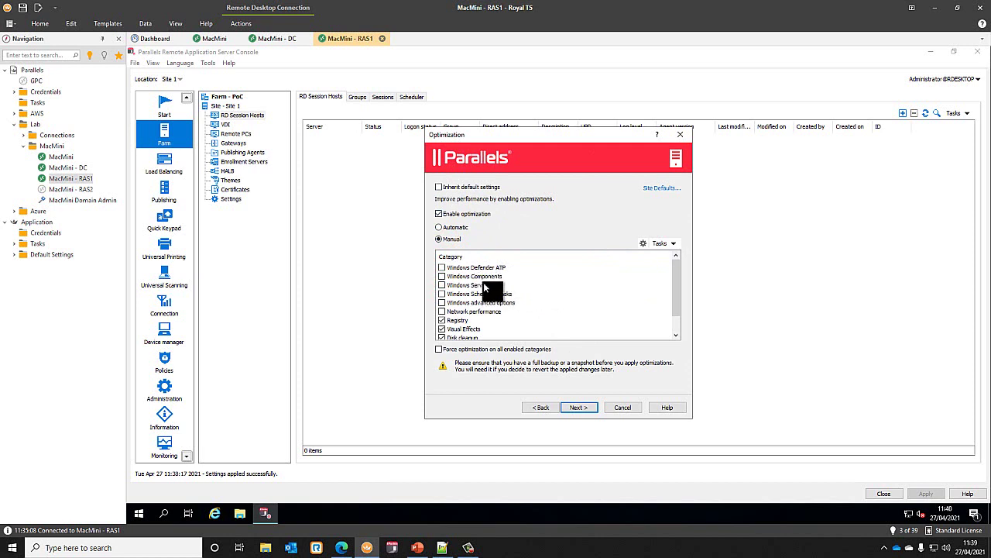
{"action": "double_click", "coordinate": [483, 282]}
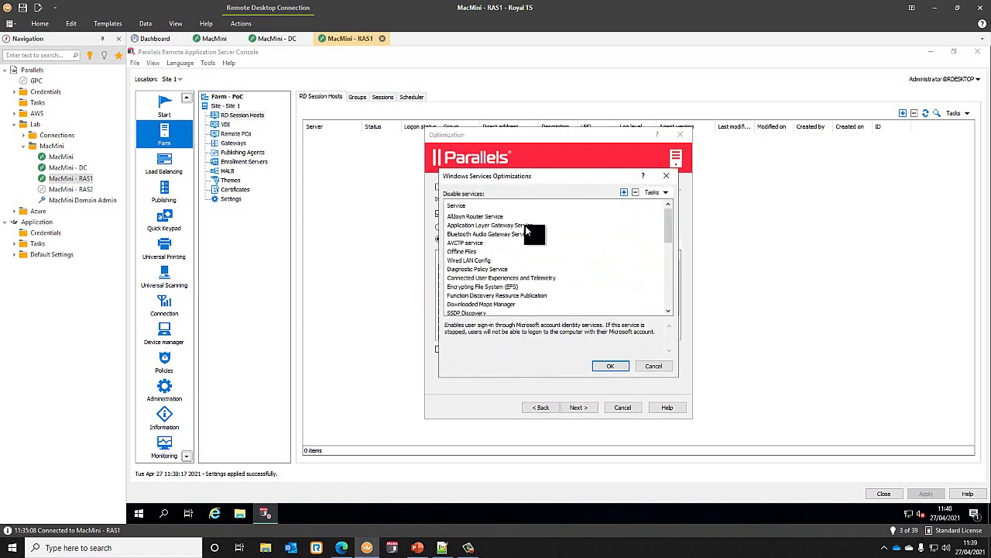
{"action": "scroll", "coordinate": [517, 260], "scroll_direction": "down", "scroll_amount": 5}
{"action": "scroll", "coordinate": [516, 267], "scroll_direction": "up", "scroll_amount": 6}
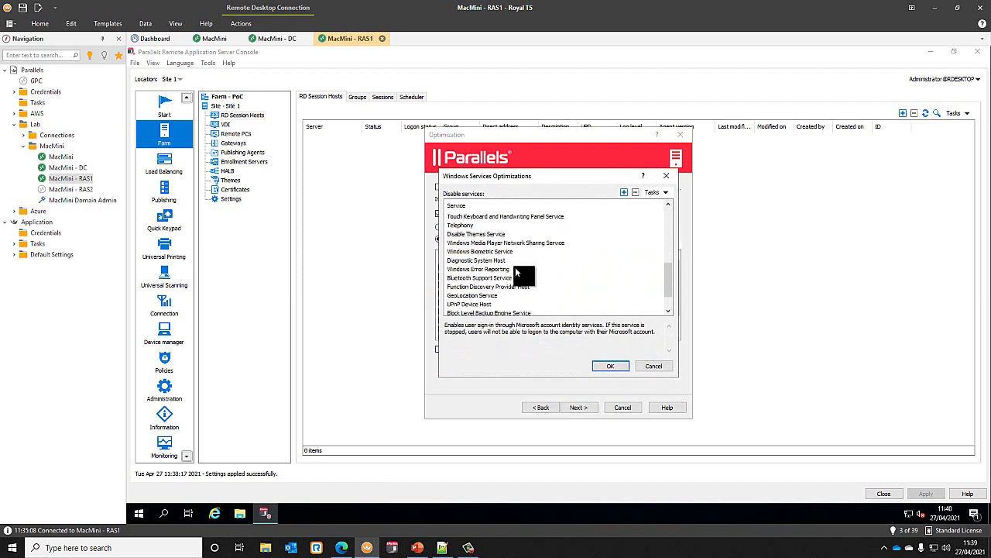
{"action": "scroll", "coordinate": [515, 266], "scroll_direction": "up", "scroll_amount": 1}
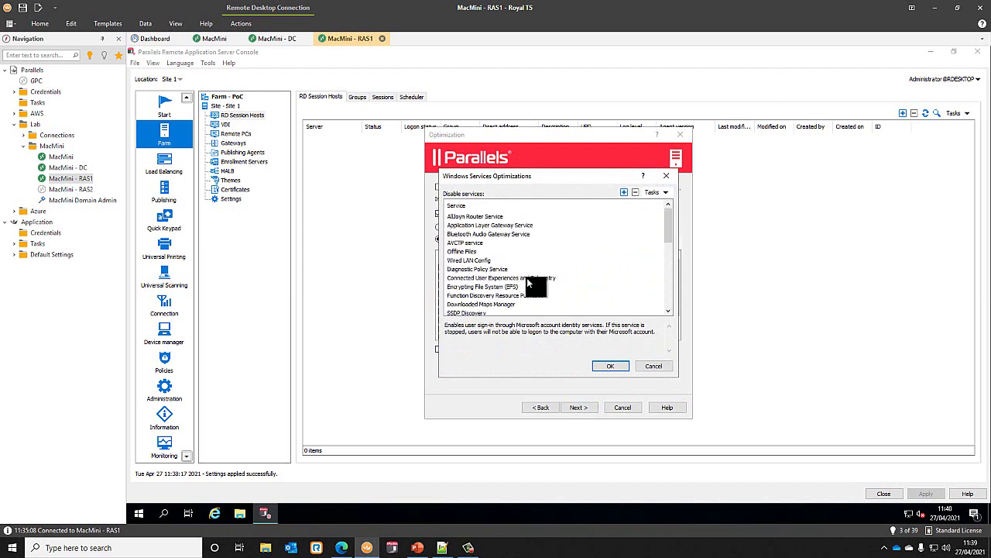
{"action": "left_click", "coordinate": [656, 367]}
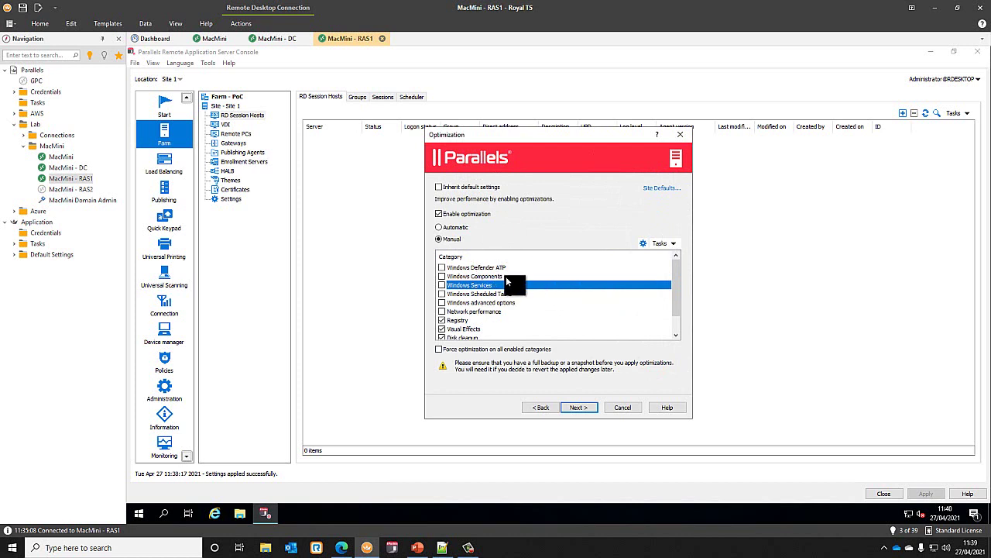
- Review the Visual Effects category and accept the drain-and-reboot warning
{"action": "scroll", "coordinate": [512, 291], "scroll_direction": "down", "scroll_amount": 1}
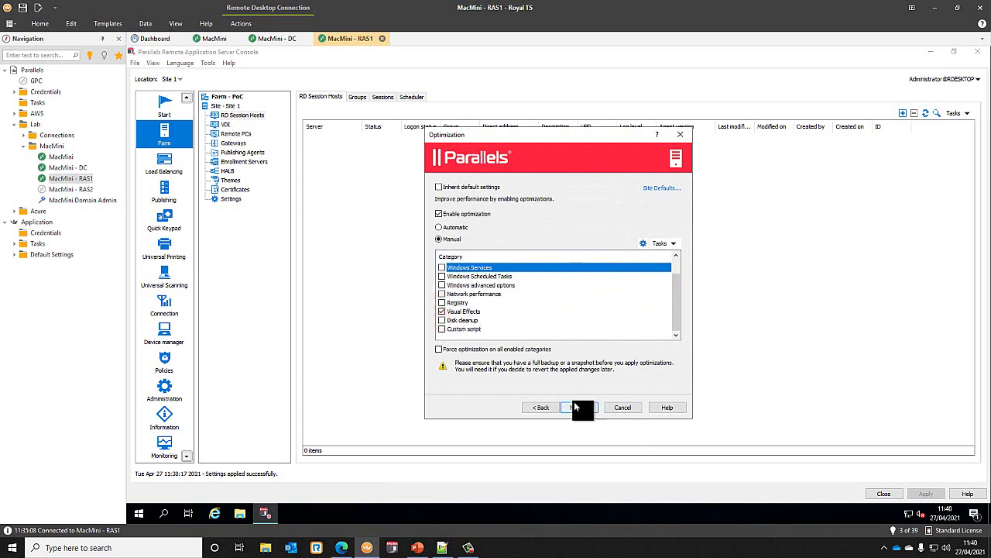
{"action": "double_click", "coordinate": [480, 310]}
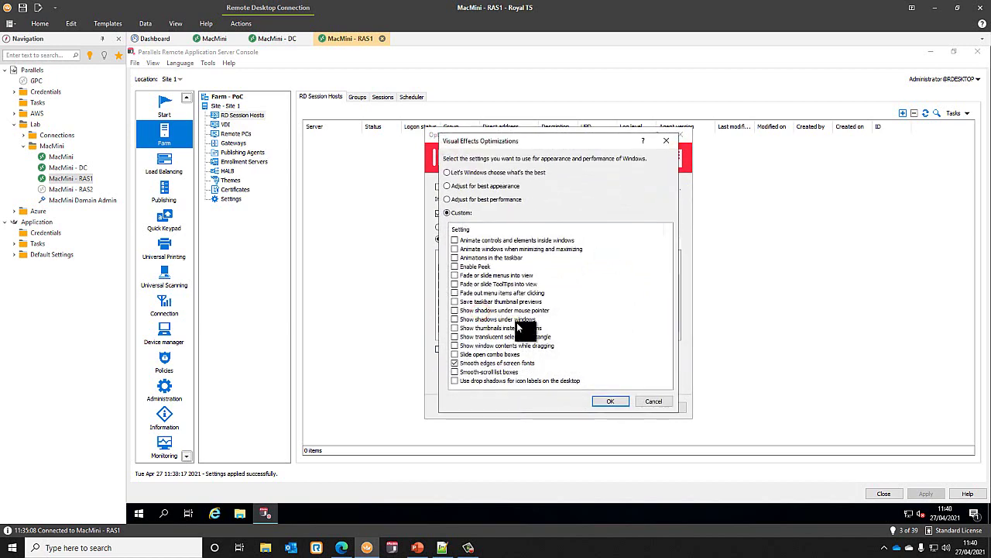
{"action": "left_click", "coordinate": [657, 401]}
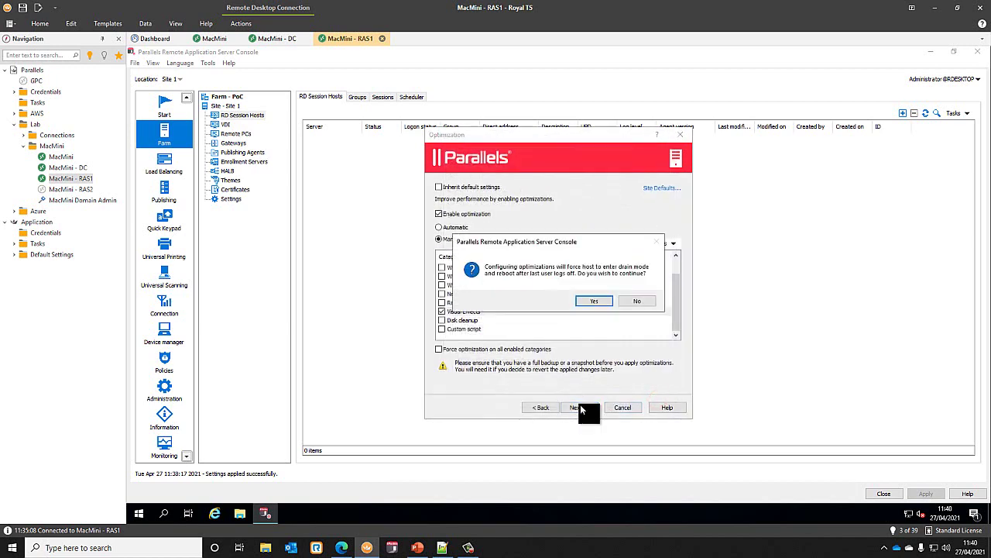
{"action": "left_click", "coordinate": [594, 303]}
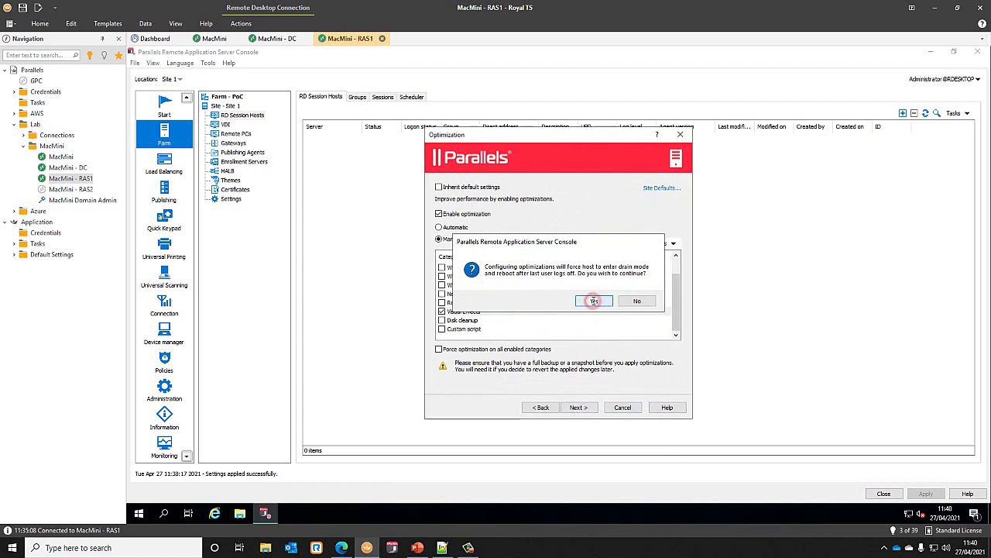
- Install the session host agent using the administrator username and password
{"action": "left_click", "coordinate": [583, 408]}
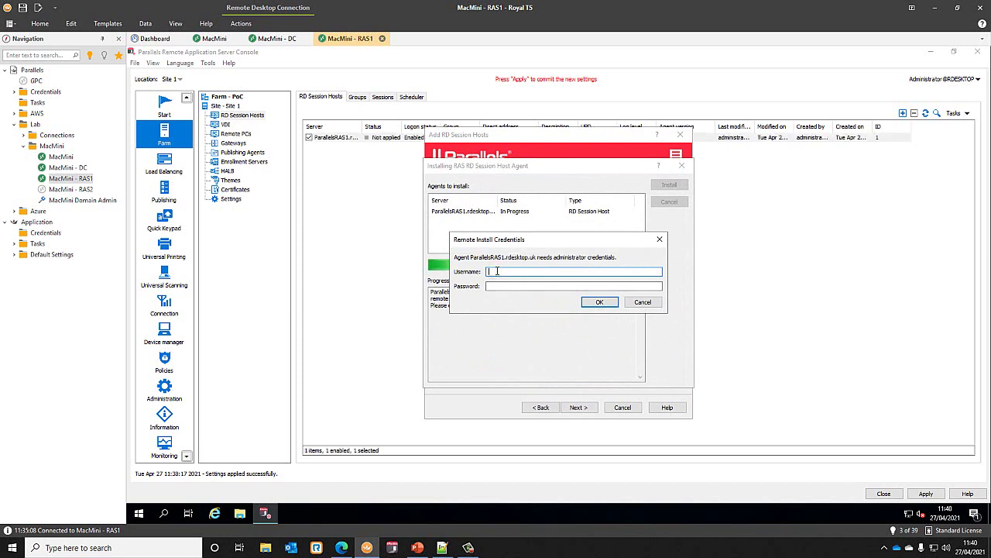
{"action": "type", "text": "paral"}
{"action": "key", "text": "BackSpace"}
{"action": "key", "text": "BackSpace"}
{"action": "key", "text": "BackSpace"}
{"action": "key", "text": "BackSpace"}
{"action": "type", "text": "fcuser"}
{"action": "key", "text": "Tab"}
{"action": "type", "text": "●●●●●●●●●●●"}
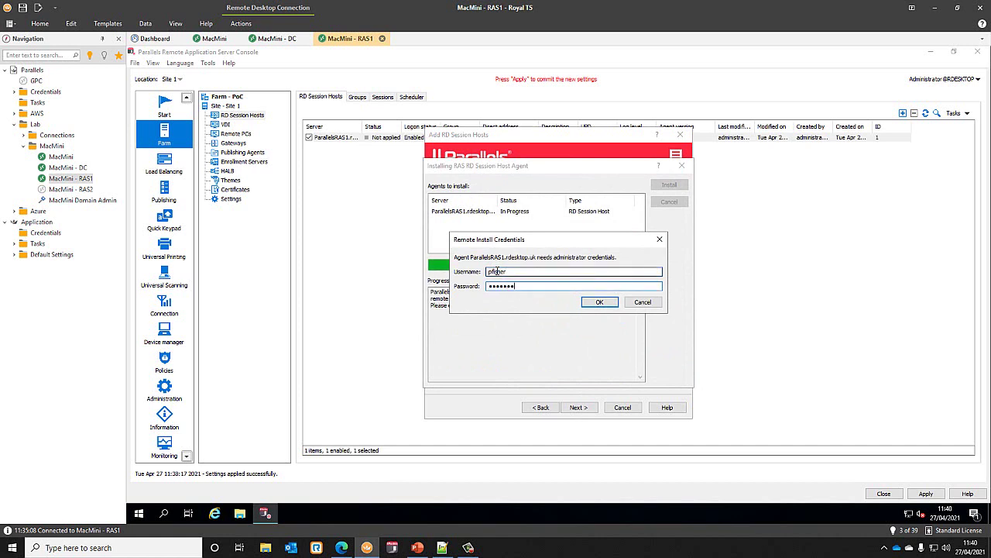
{"action": "left_click", "coordinate": [595, 301]}
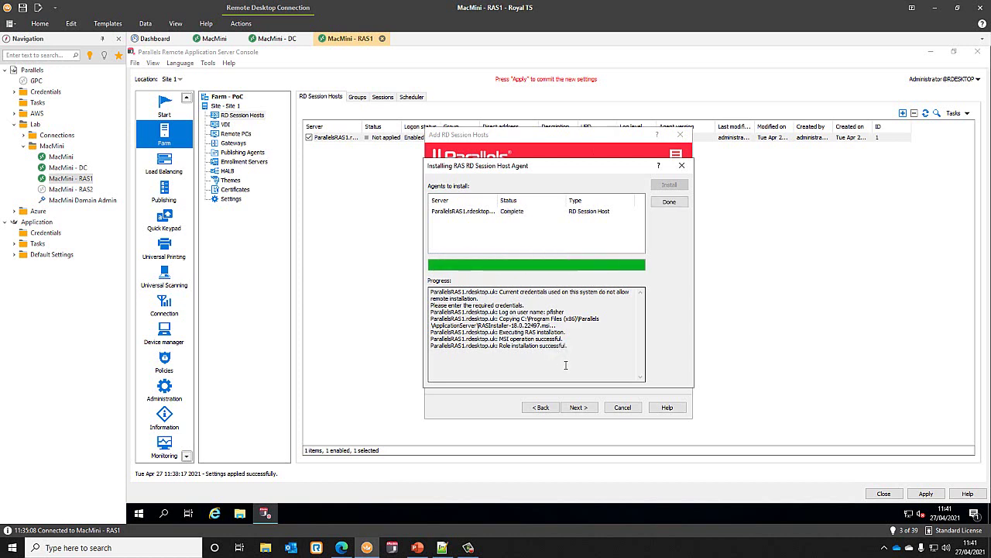
- Finish adding ParallelsRAS1 as an RD Session Host, apply settings, and widen the Status column
{"action": "left_click", "coordinate": [670, 200]}
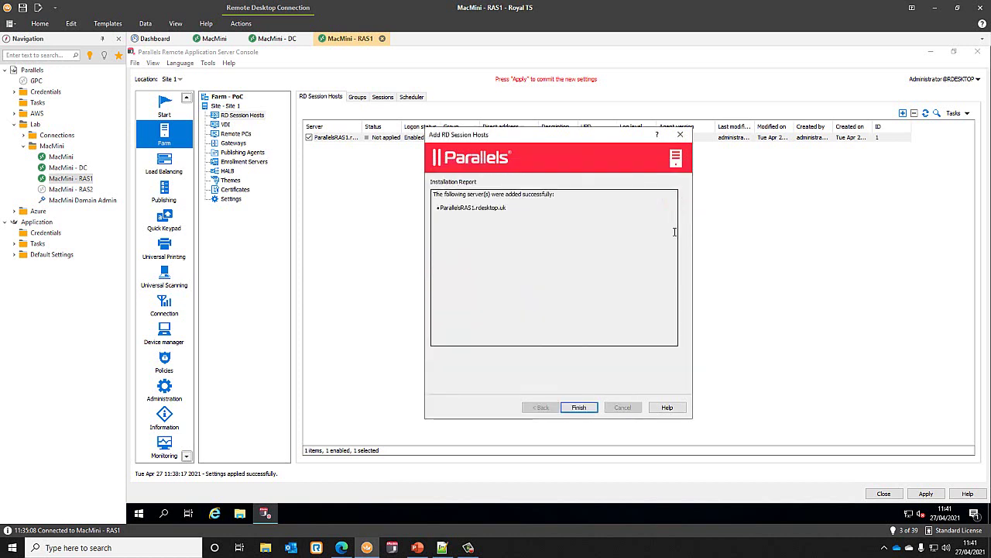
{"action": "left_click", "coordinate": [585, 409]}
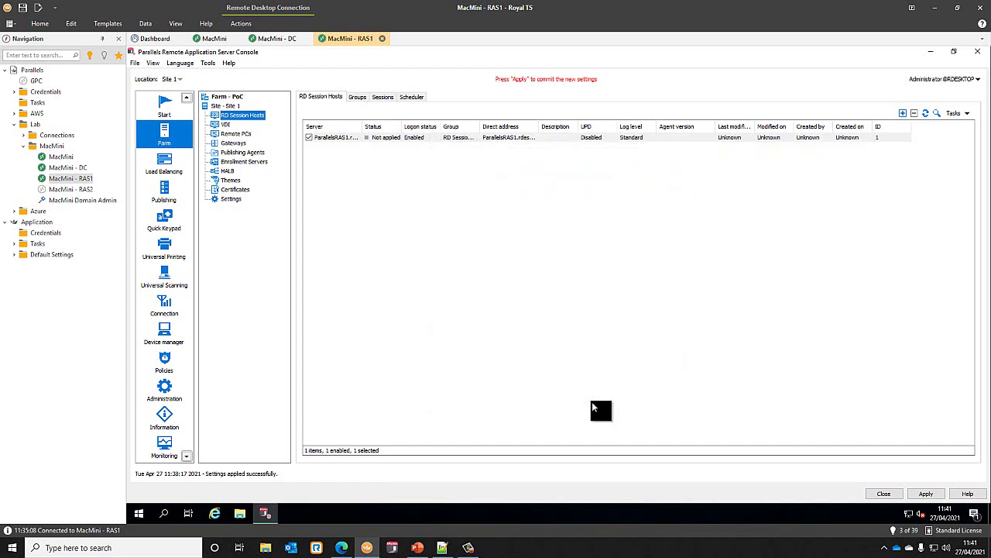
{"action": "left_click", "coordinate": [929, 494]}
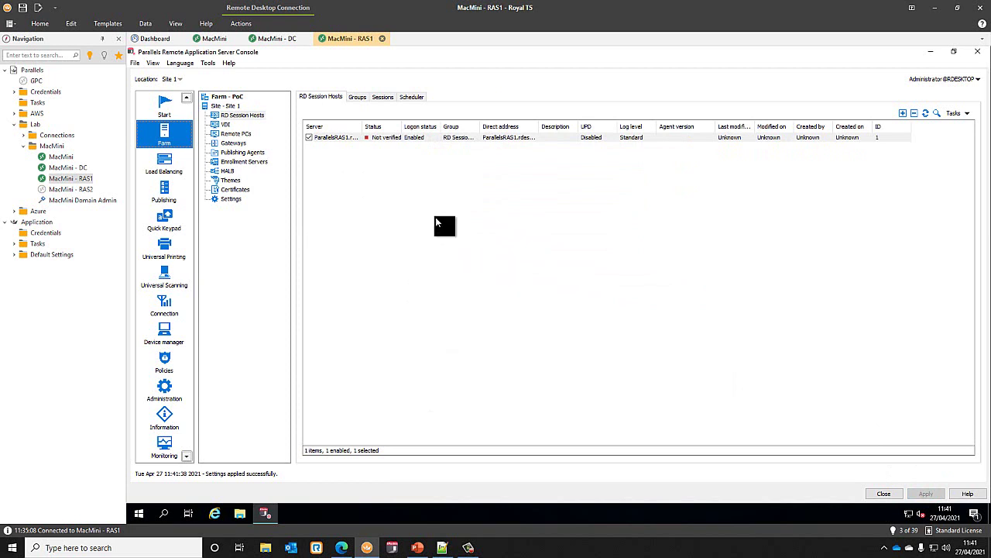
{"action": "left_click", "coordinate": [925, 113]}
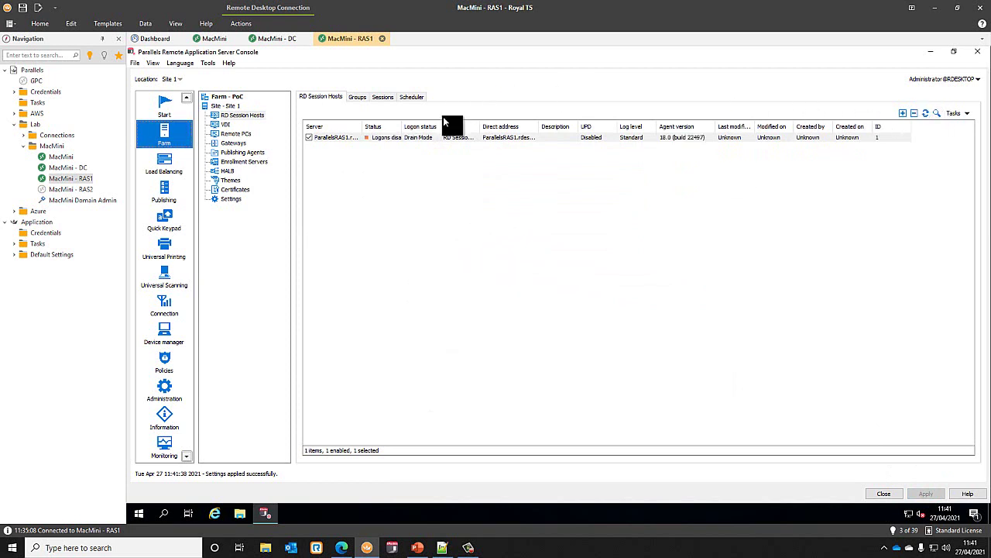
{"action": "left_click_drag", "start_coordinate": [399, 125], "coordinate": [457, 126]}
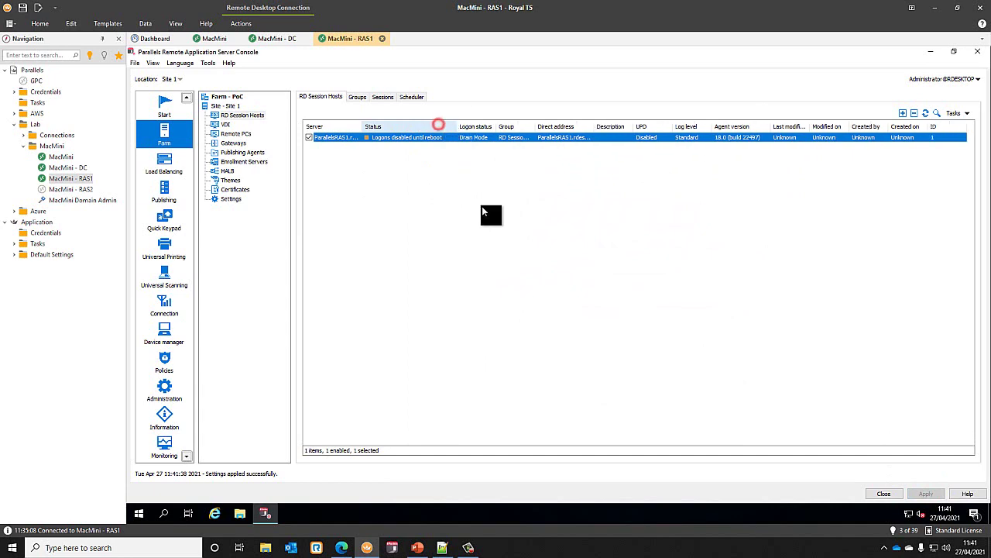
- Close the RAS console, restart RAS1, and reconnect to MacMini - RAS1 after the reboot
{"action": "left_click", "coordinate": [979, 53]}
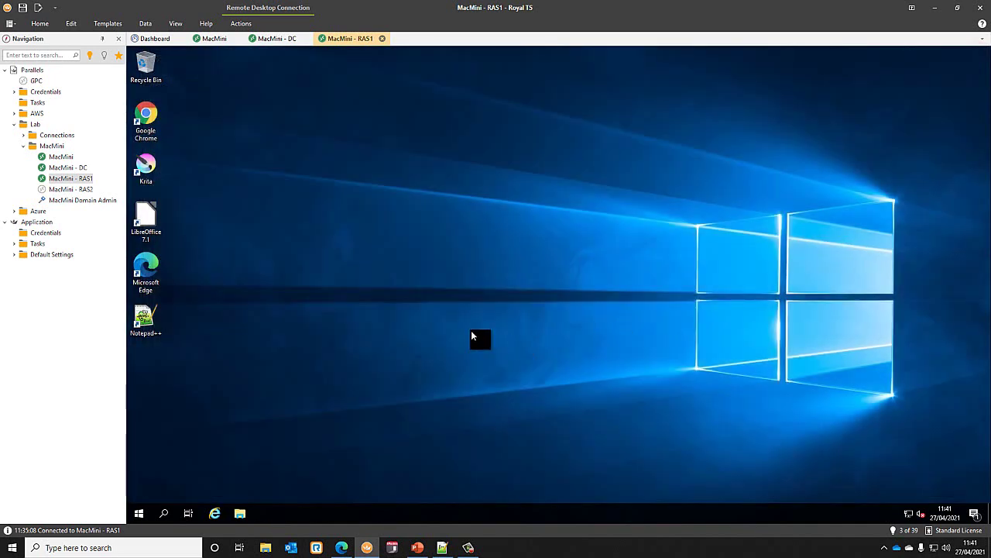
{"action": "left_click", "coordinate": [140, 515]}
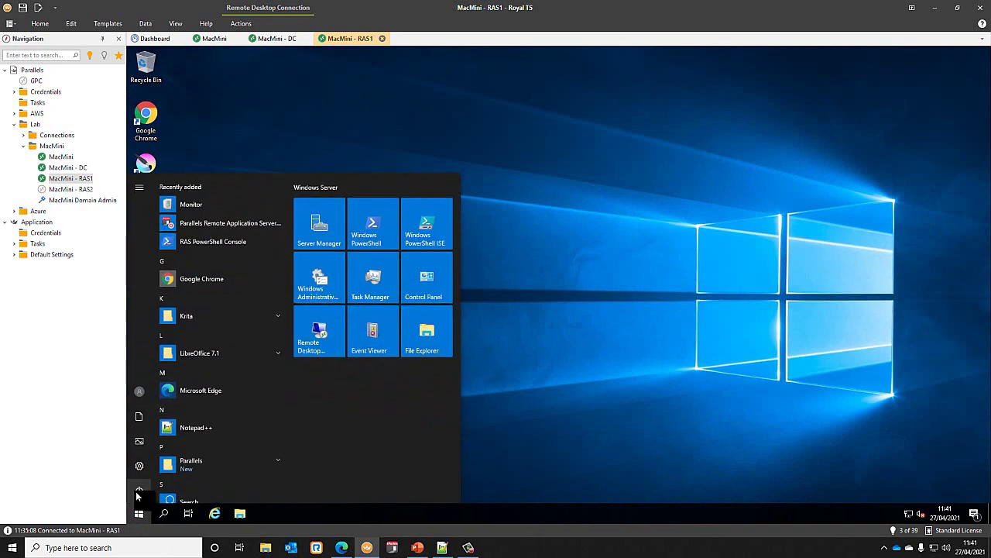
{"action": "left_click", "coordinate": [138, 491]}
{"action": "left_click", "coordinate": [156, 462]}
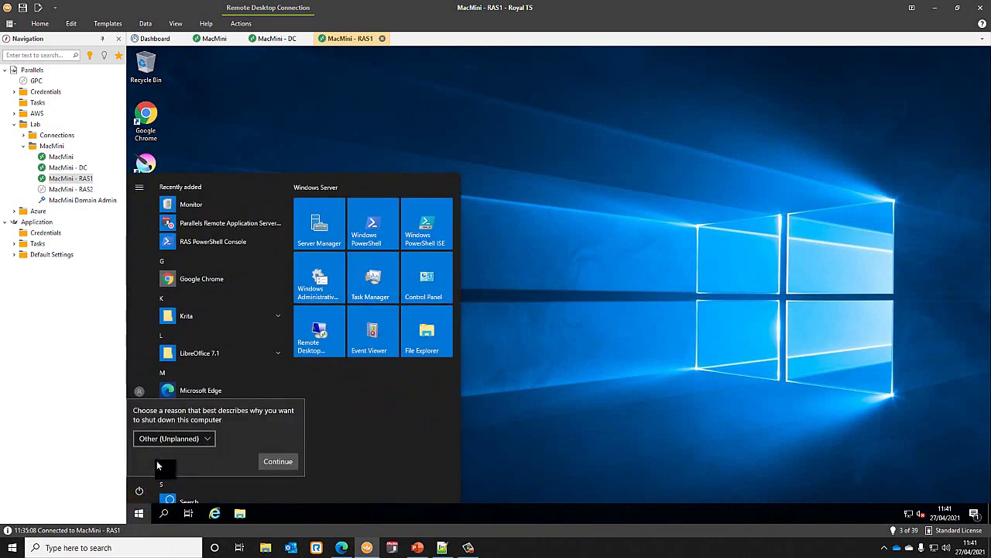
{"action": "left_click", "coordinate": [283, 460]}
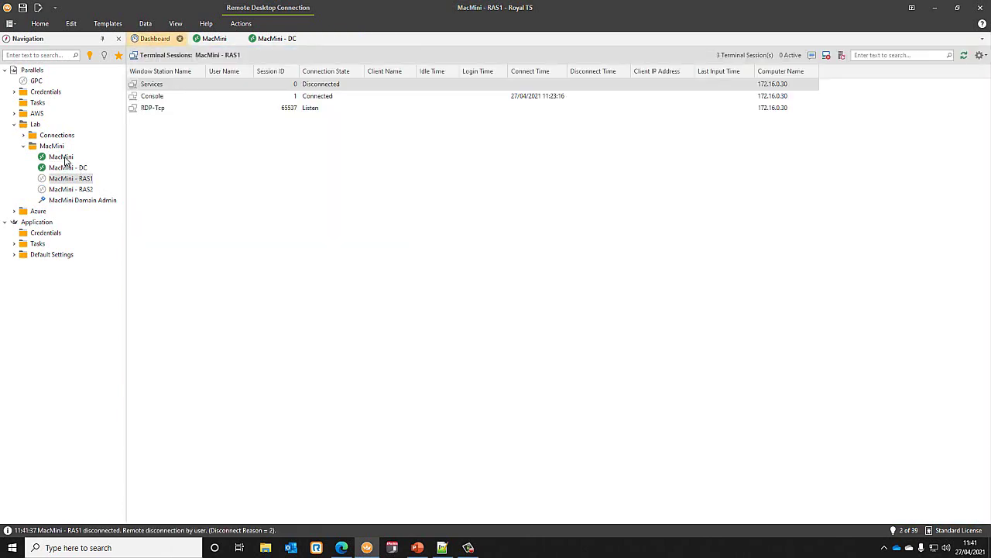
{"action": "left_click", "coordinate": [62, 157]}
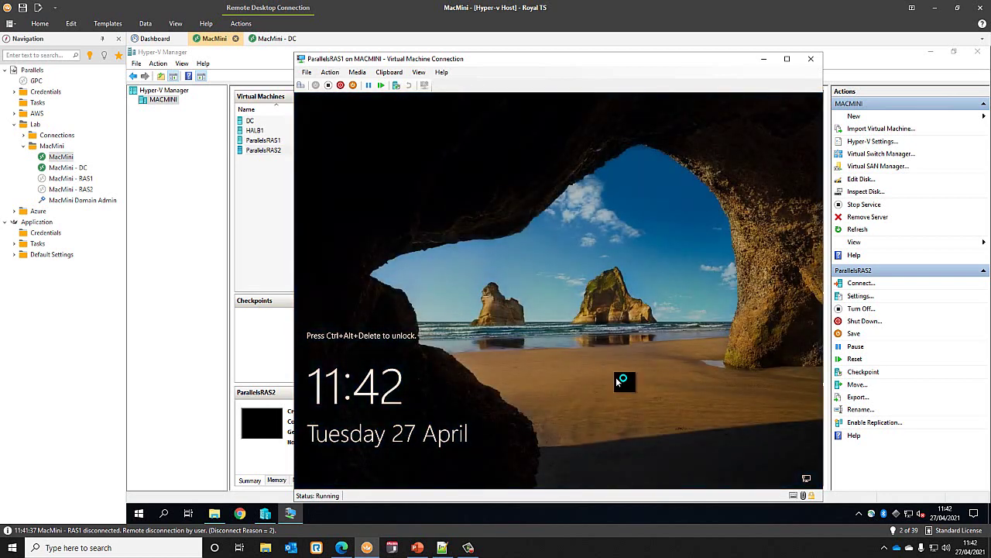
{"action": "double_click", "coordinate": [69, 178]}
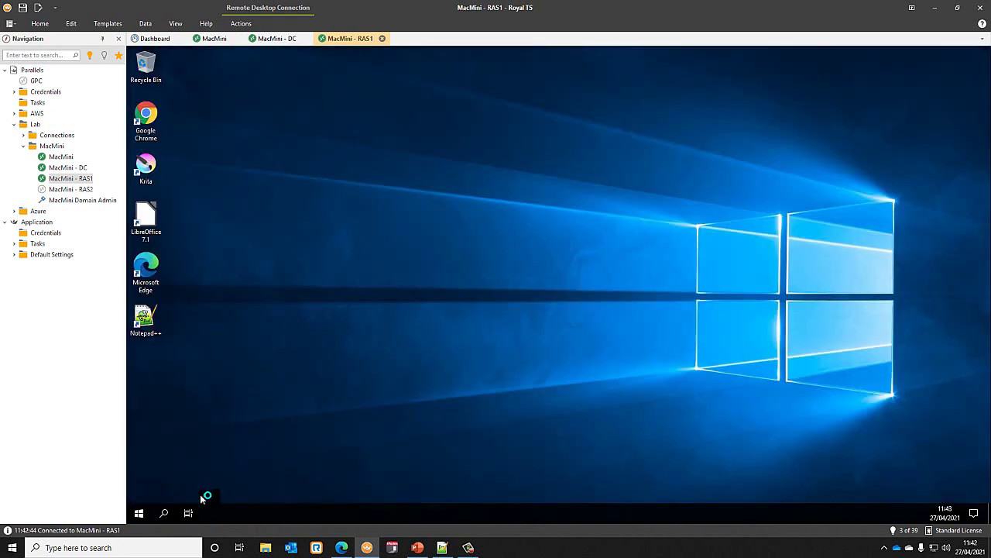
- Relaunch the Parallels RAS Console, log on, and check the gateways and RD Session Hosts status
{"action": "left_click", "coordinate": [140, 514]}
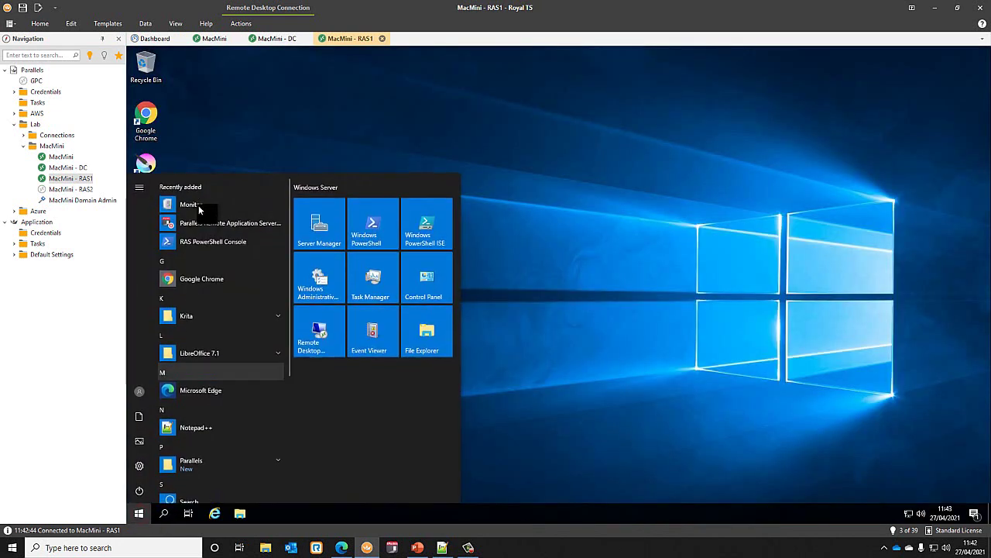
{"action": "left_click", "coordinate": [501, 217]}
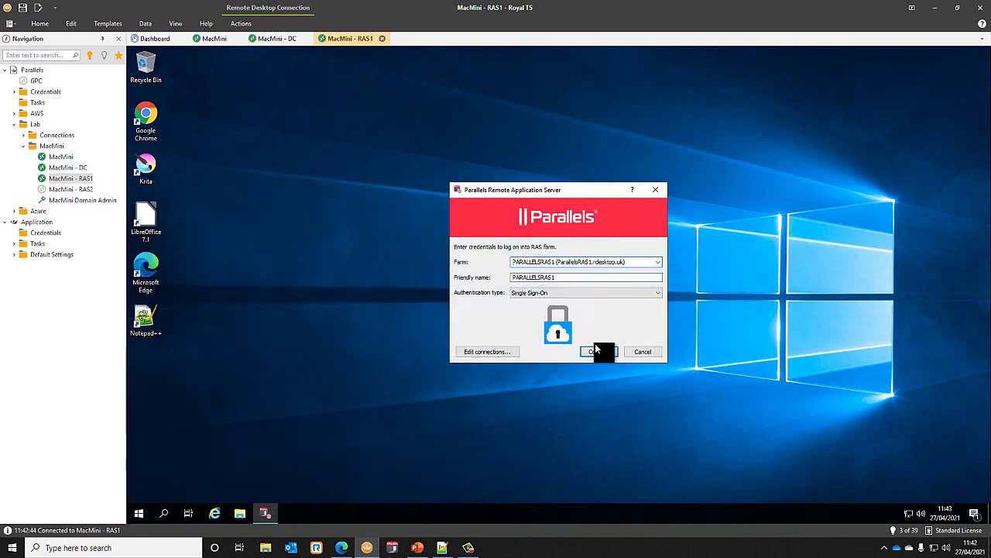
{"action": "left_click", "coordinate": [601, 352]}
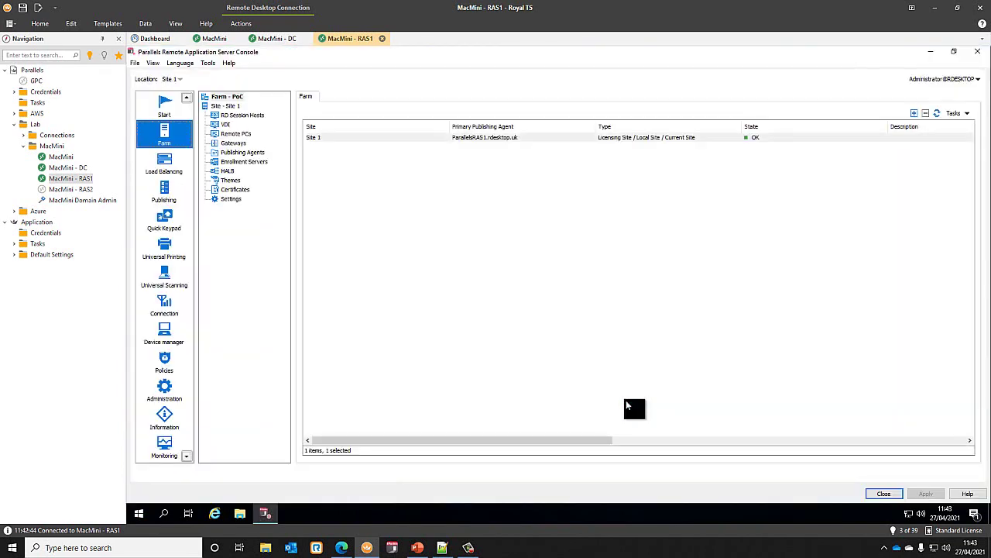
{"action": "left_click", "coordinate": [239, 154]}
{"action": "left_click", "coordinate": [239, 144]}
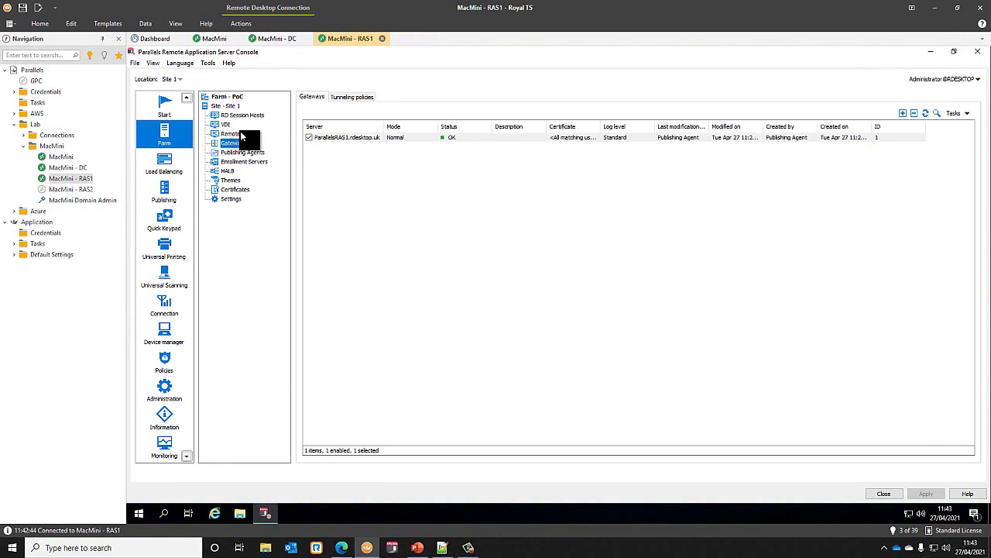
{"action": "left_click", "coordinate": [242, 114]}
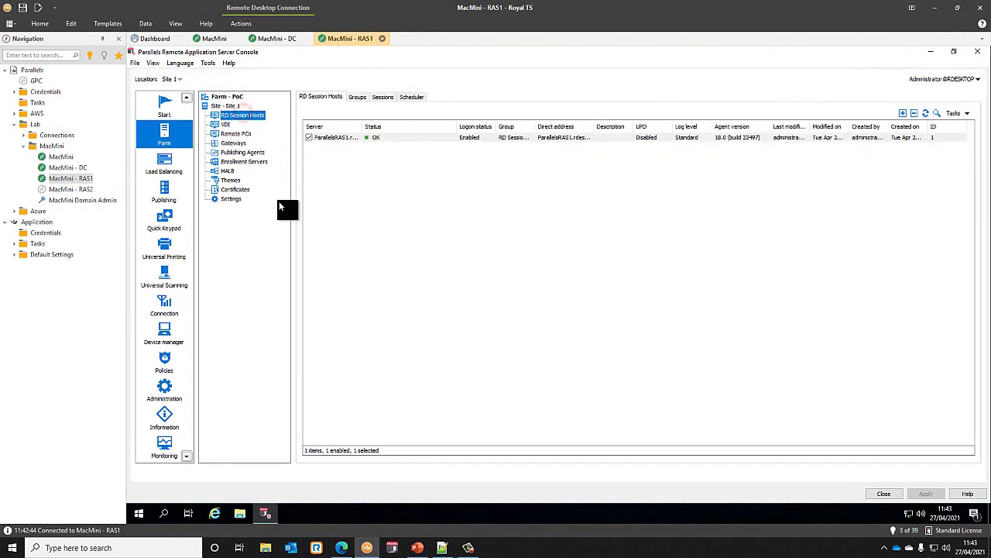
{"action": "left_click", "coordinate": [361, 137]}
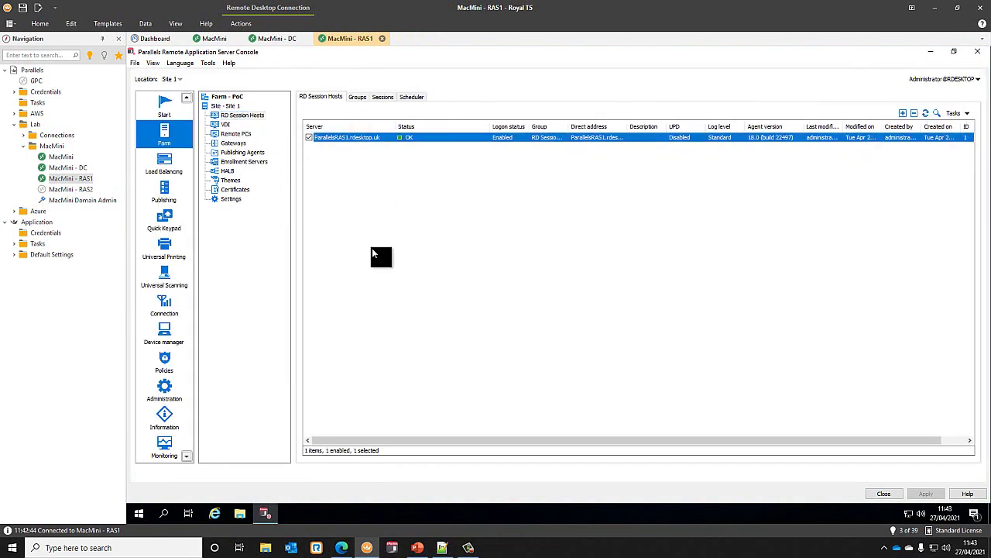
- Confirm the publishing agent, gateway and session host report OK in Site 1, then view Certificates
{"action": "left_click", "coordinate": [226, 106]}
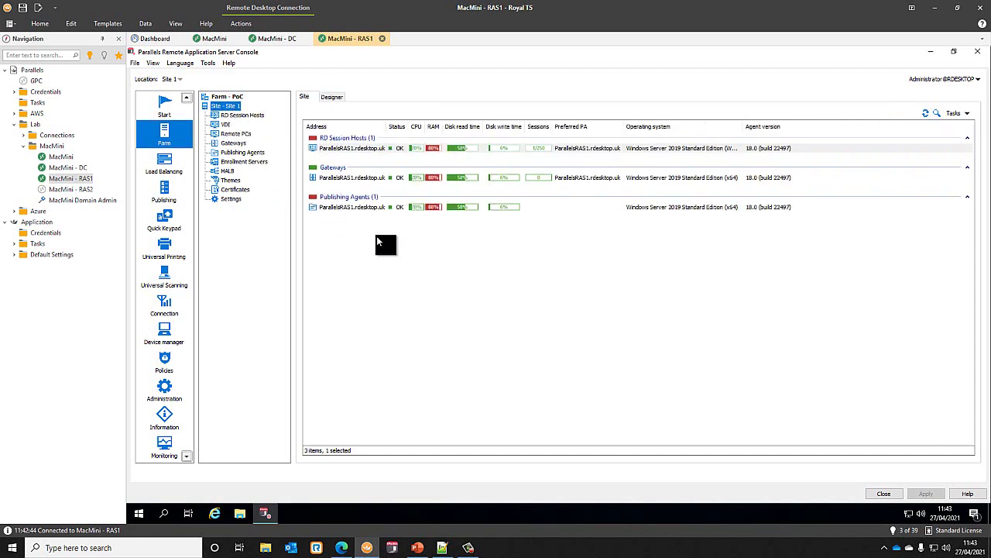
{"action": "left_click_drag", "start_coordinate": [385, 125], "coordinate": [543, 127]}
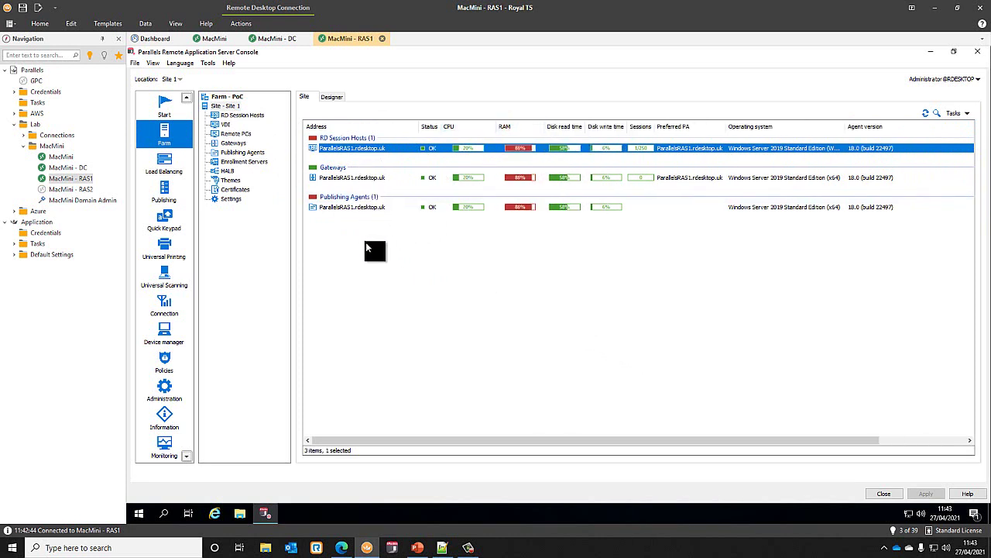
{"action": "left_click", "coordinate": [357, 205]}
{"action": "left_click", "coordinate": [353, 178]}
{"action": "left_click", "coordinate": [352, 147]}
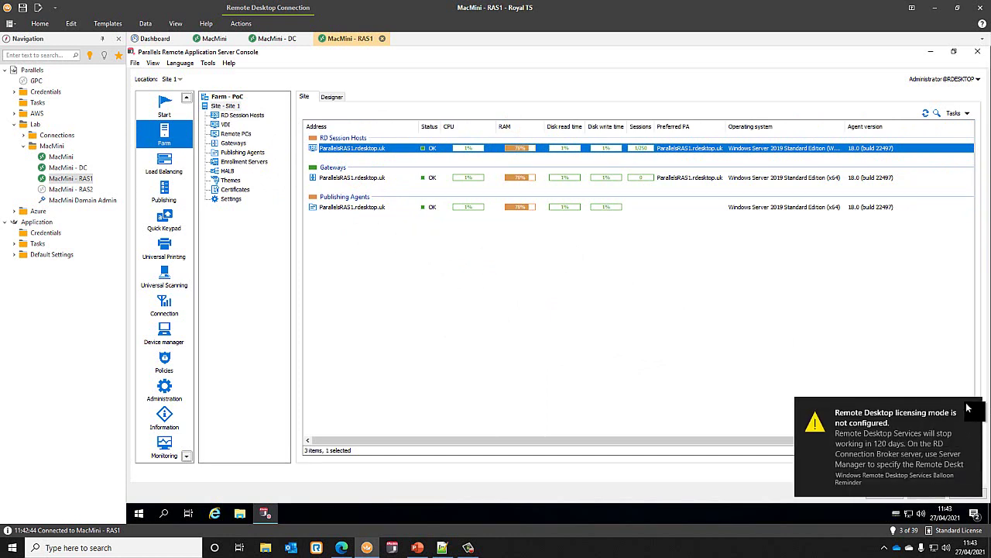
{"action": "left_click", "coordinate": [969, 403]}
{"action": "left_click", "coordinate": [230, 187]}
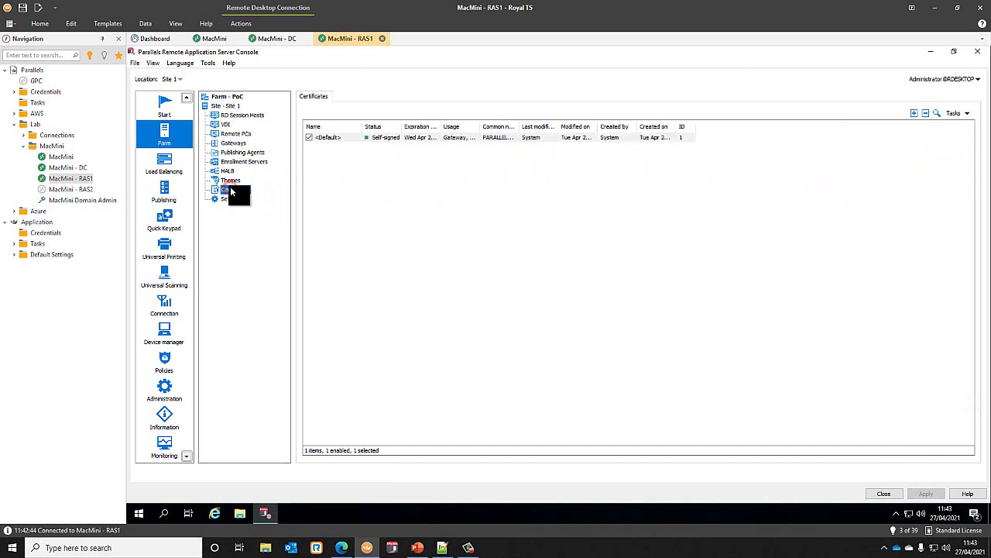
- Start a certificate import using Z:\SSL Certs\ca-bundle.crt as the certificate file
{"action": "left_click", "coordinate": [914, 114]}
{"action": "left_click", "coordinate": [826, 125]}
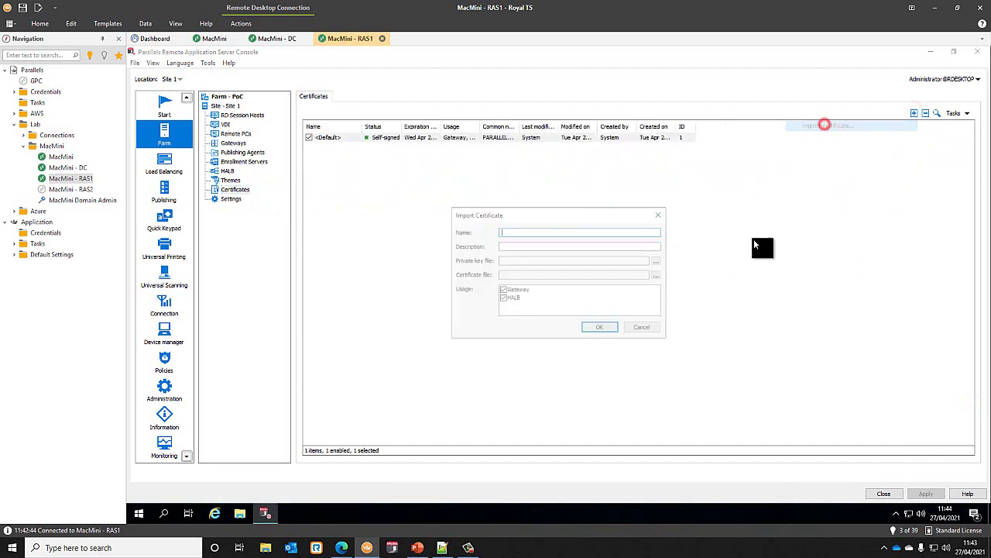
{"action": "left_click", "coordinate": [657, 274]}
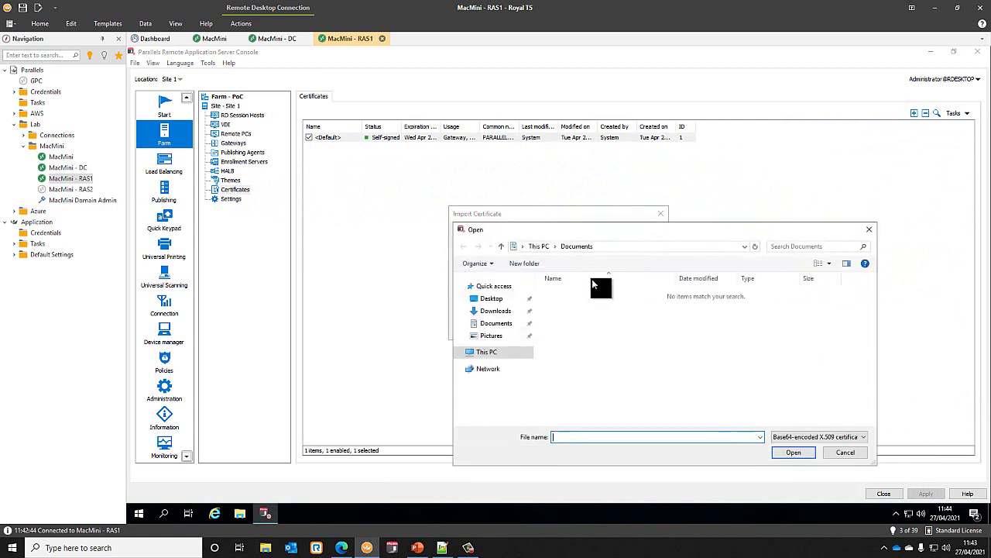
{"action": "left_click", "coordinate": [488, 352]}
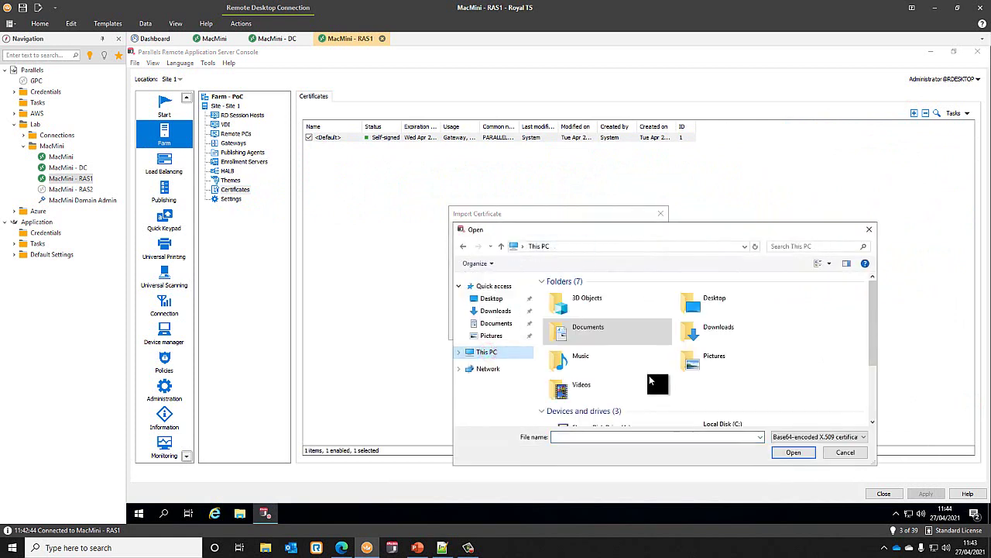
{"action": "scroll", "coordinate": [650, 379], "scroll_direction": "down", "scroll_amount": 5}
{"action": "double_click", "coordinate": [617, 406]}
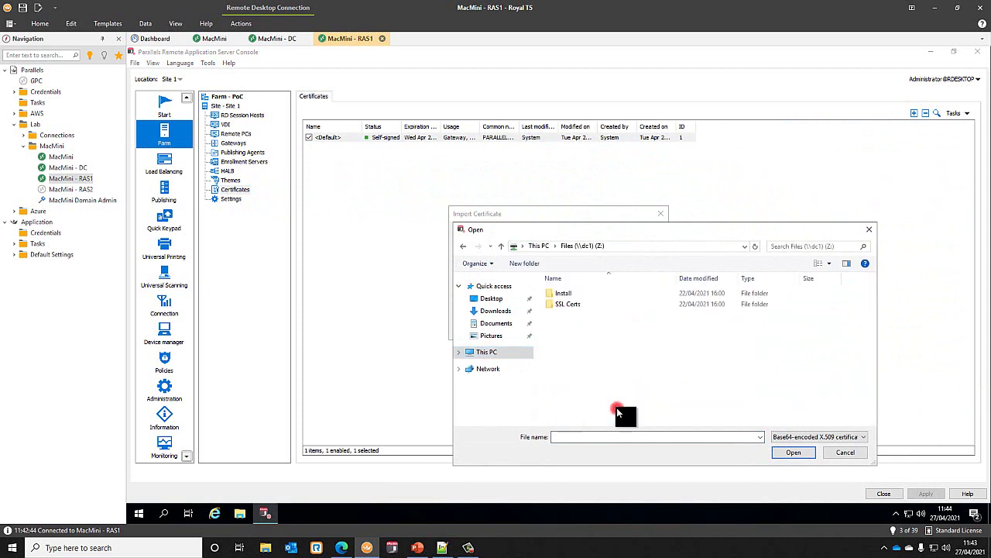
{"action": "double_click", "coordinate": [573, 303]}
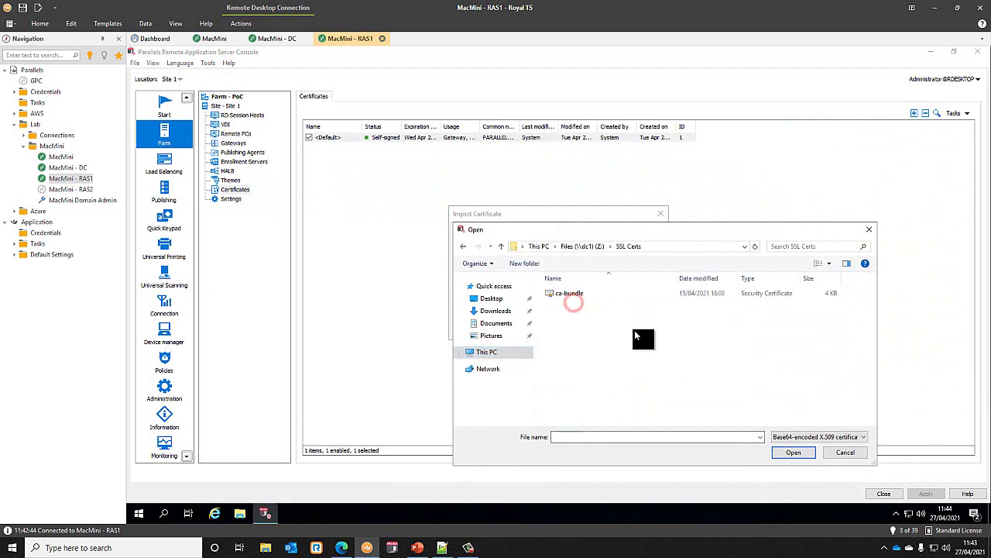
{"action": "double_click", "coordinate": [572, 293]}
- Use private-key.txt as the key file, name the certificate connect.rdesktop.uk, and import it
{"action": "left_click", "coordinate": [657, 260]}
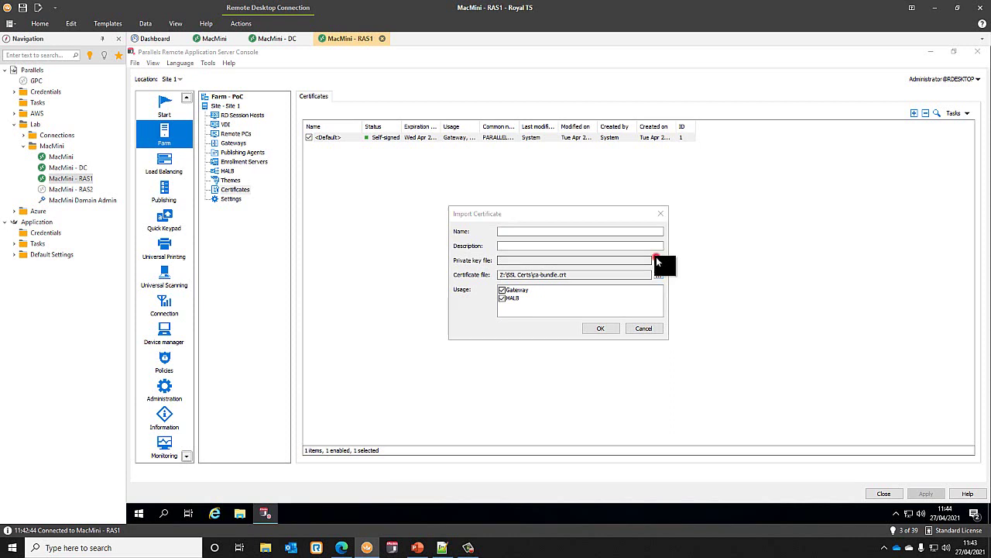
{"action": "left_click", "coordinate": [811, 435]}
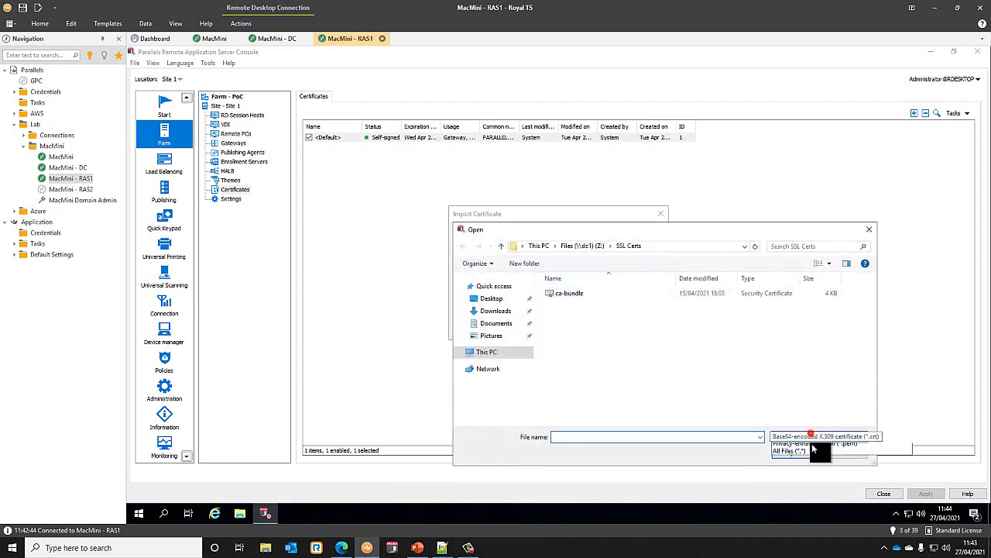
{"action": "left_click", "coordinate": [797, 469]}
{"action": "left_click", "coordinate": [581, 304]}
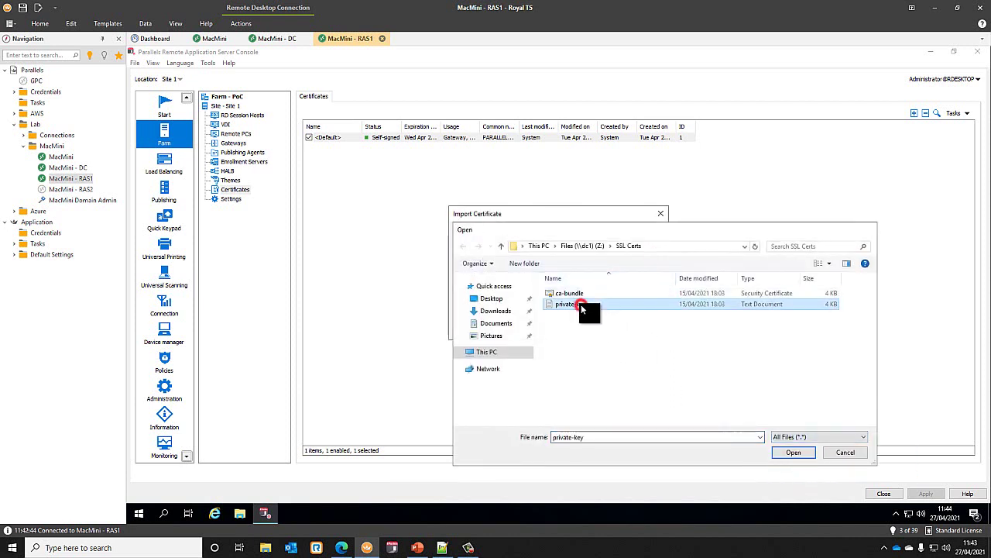
{"action": "double_click", "coordinate": [581, 304]}
{"action": "left_click", "coordinate": [525, 232]}
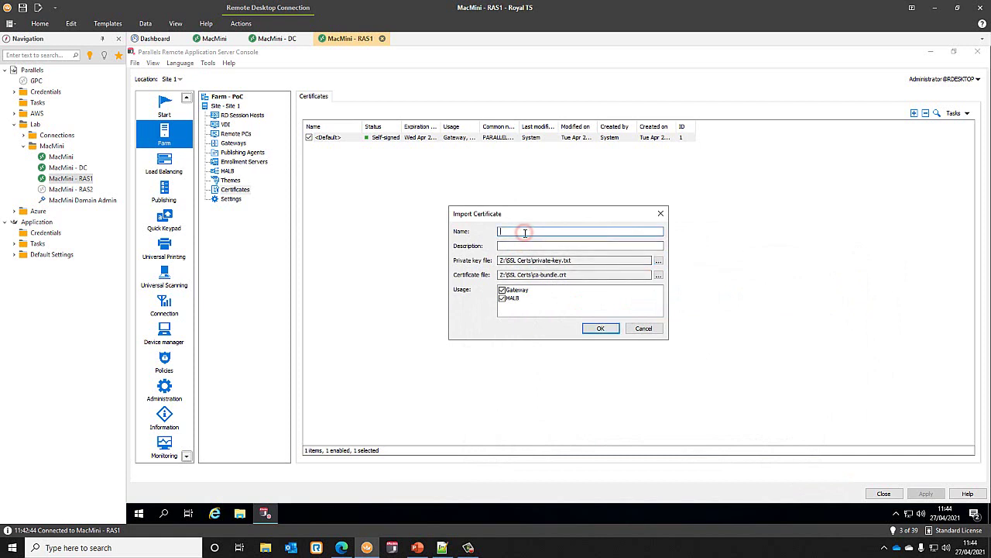
{"action": "type", "text": "connect.rdesktop.uk"}
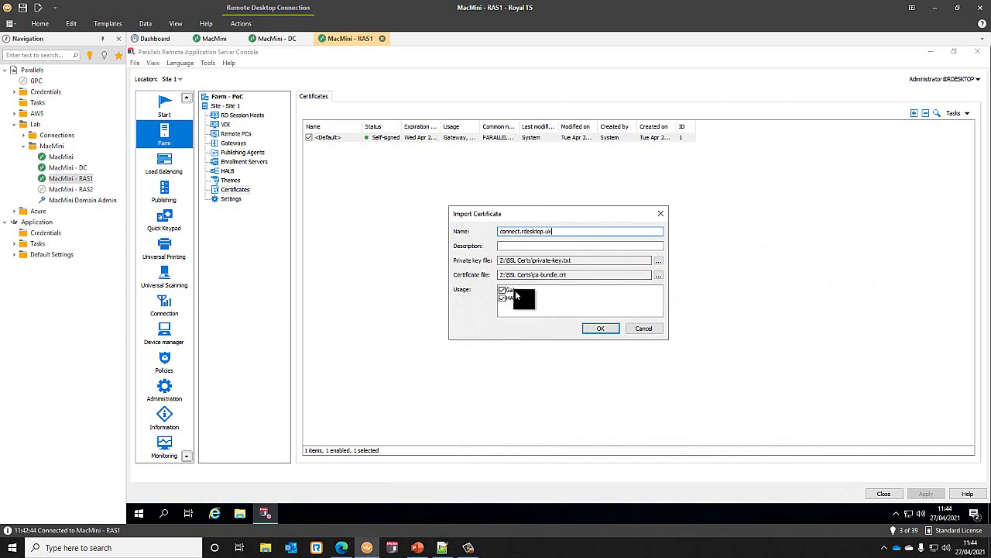
{"action": "left_click", "coordinate": [606, 329]}
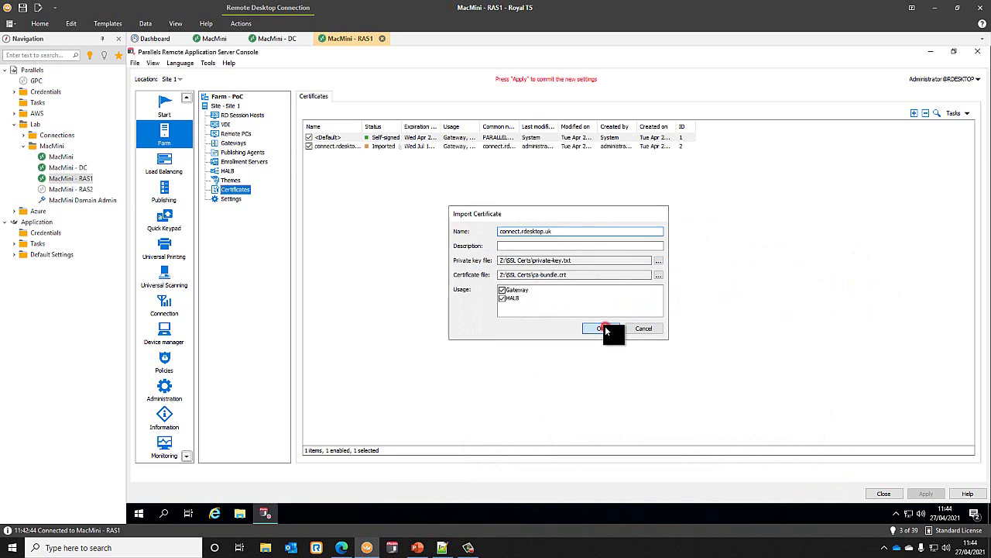
- Apply the certificate settings and widen the Name and Status columns
{"action": "left_click", "coordinate": [928, 494]}
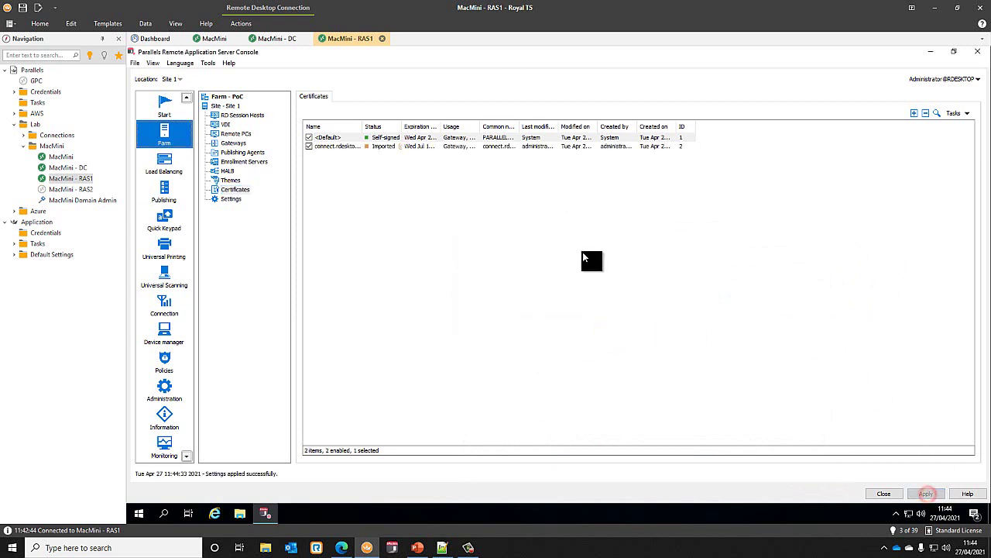
{"action": "double_click", "coordinate": [362, 124]}
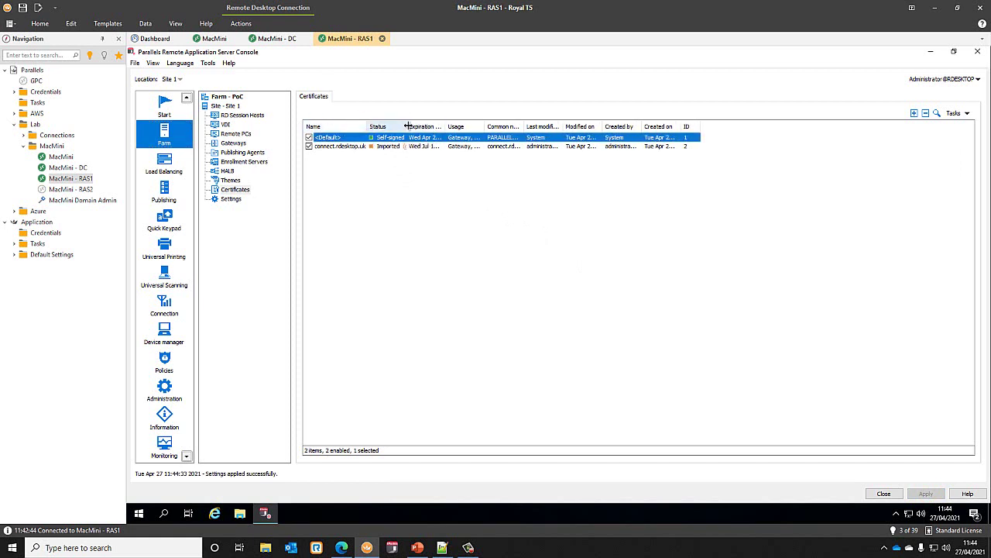
{"action": "left_click_drag", "start_coordinate": [408, 126], "coordinate": [436, 127]}
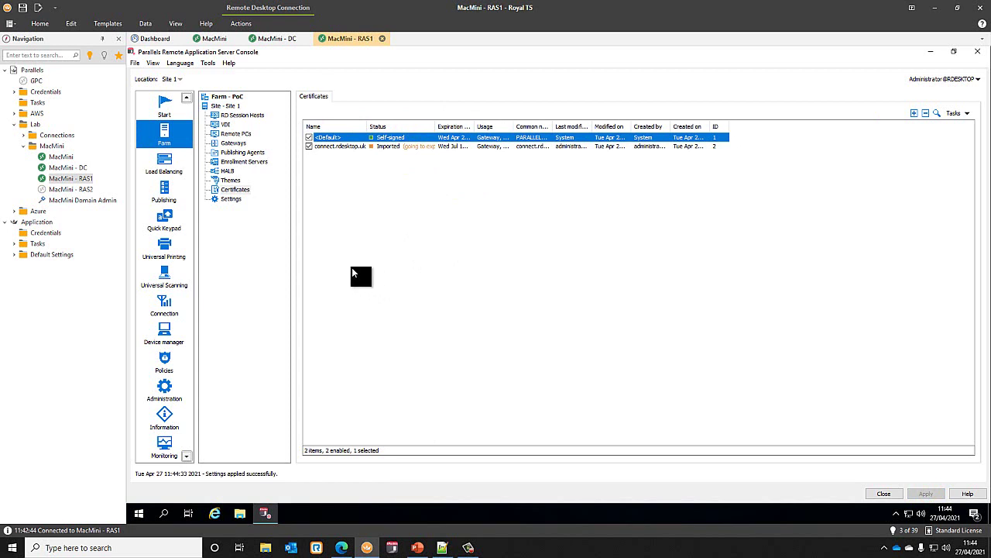
{"action": "left_click", "coordinate": [165, 194]}
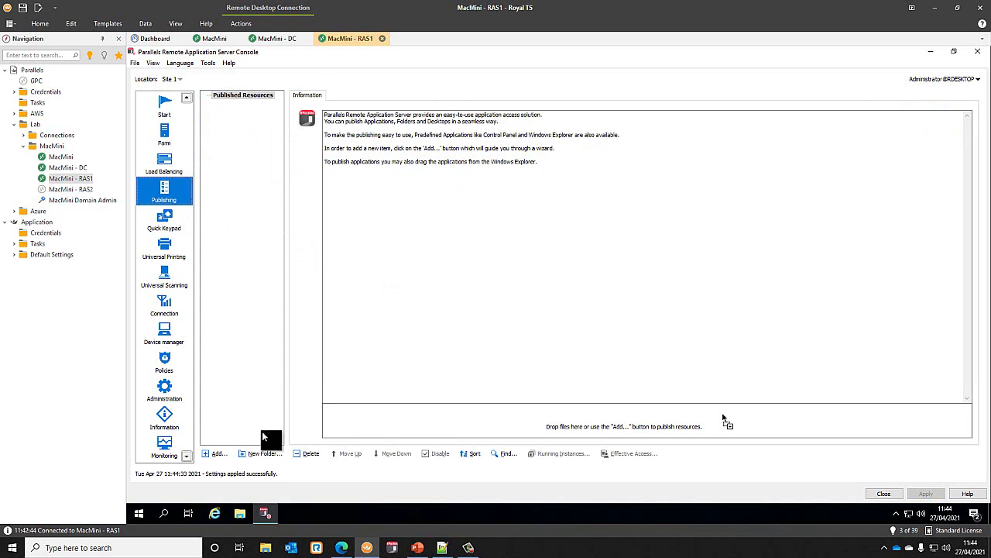
- Start publishing installed applications from the RD Session Hosts server group
{"action": "left_click", "coordinate": [216, 453]}
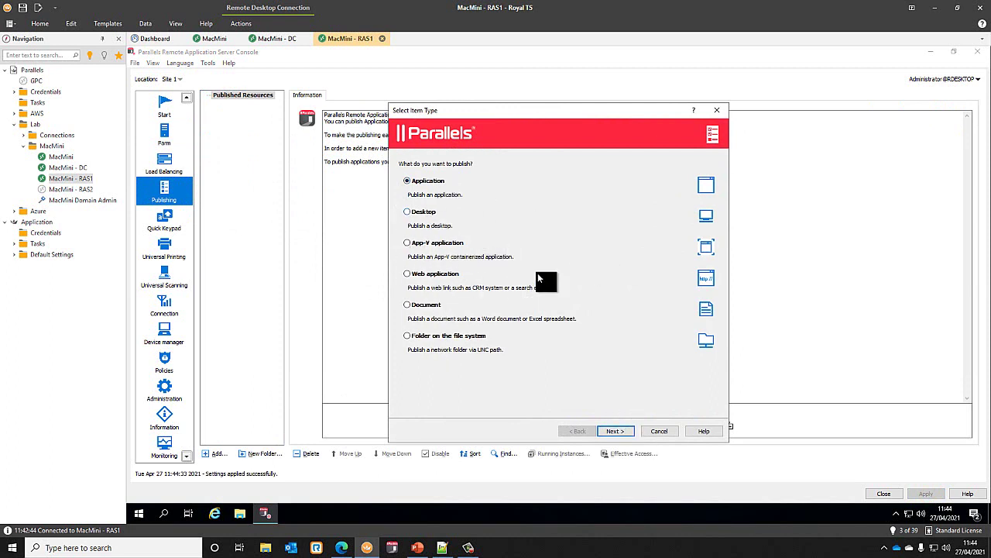
{"action": "left_click", "coordinate": [434, 275]}
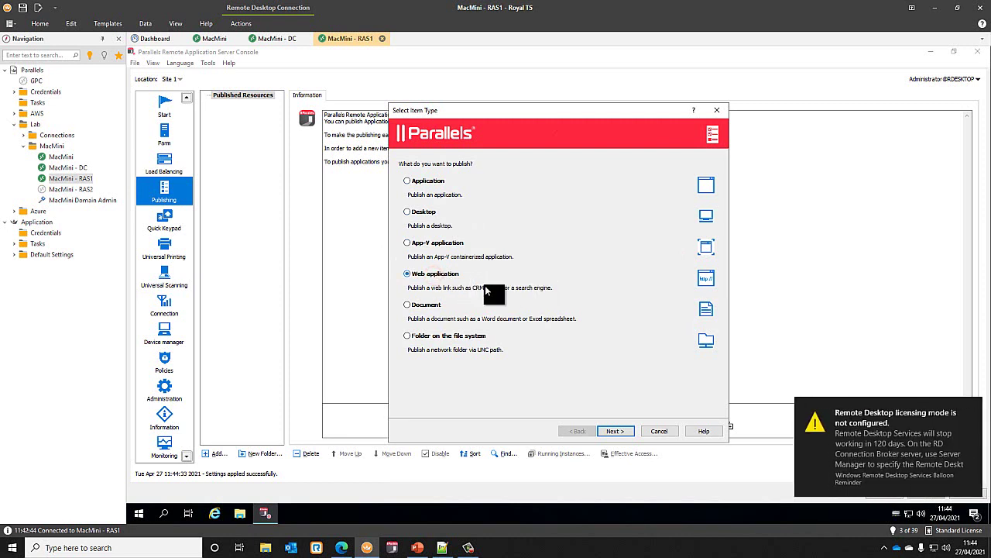
{"action": "left_click", "coordinate": [425, 304]}
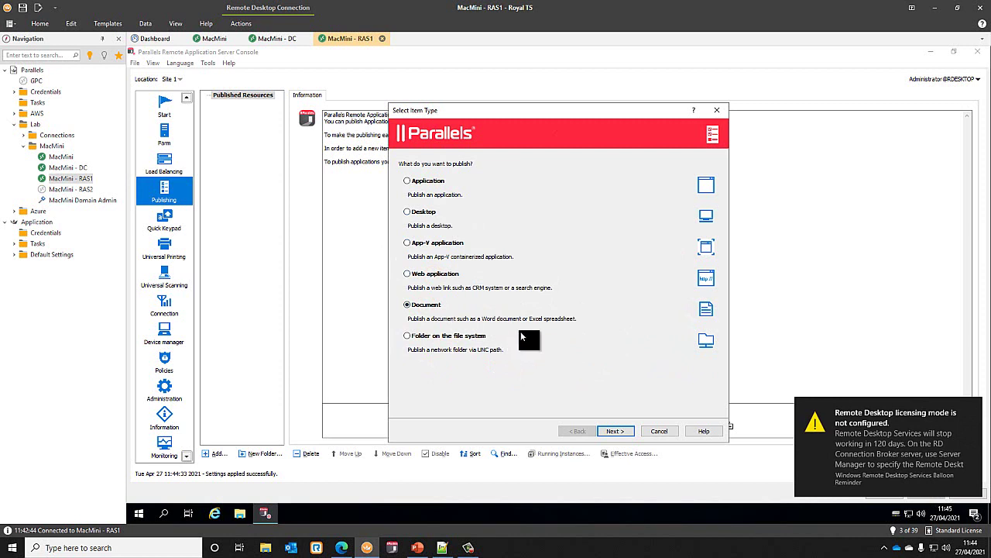
{"action": "left_click", "coordinate": [424, 181]}
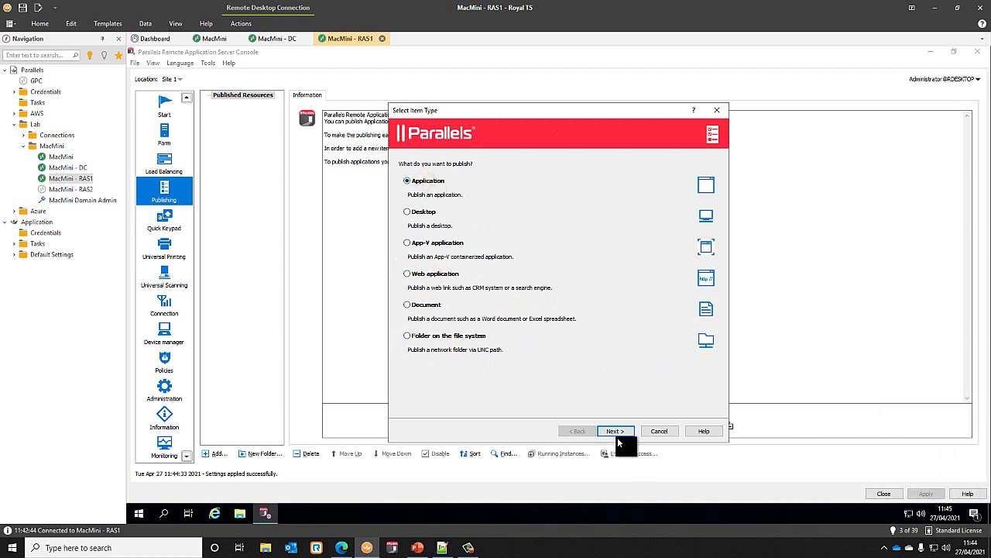
{"action": "left_click", "coordinate": [615, 430]}
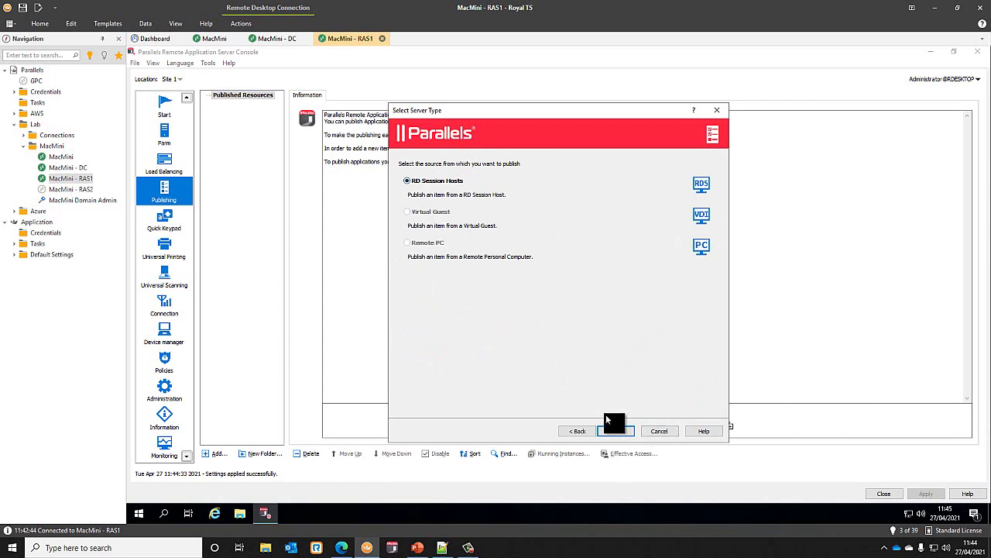
{"action": "left_click", "coordinate": [623, 431]}
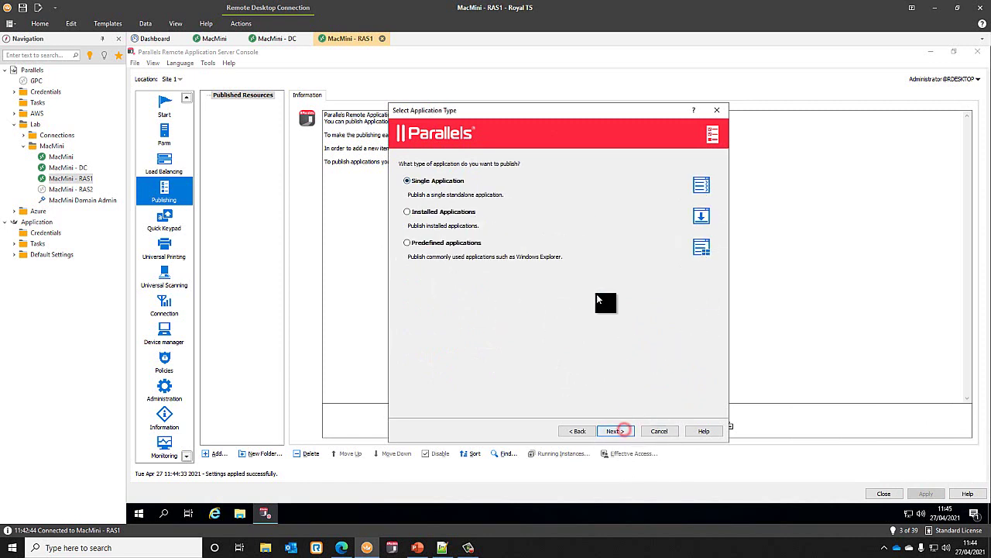
{"action": "left_click", "coordinate": [445, 212]}
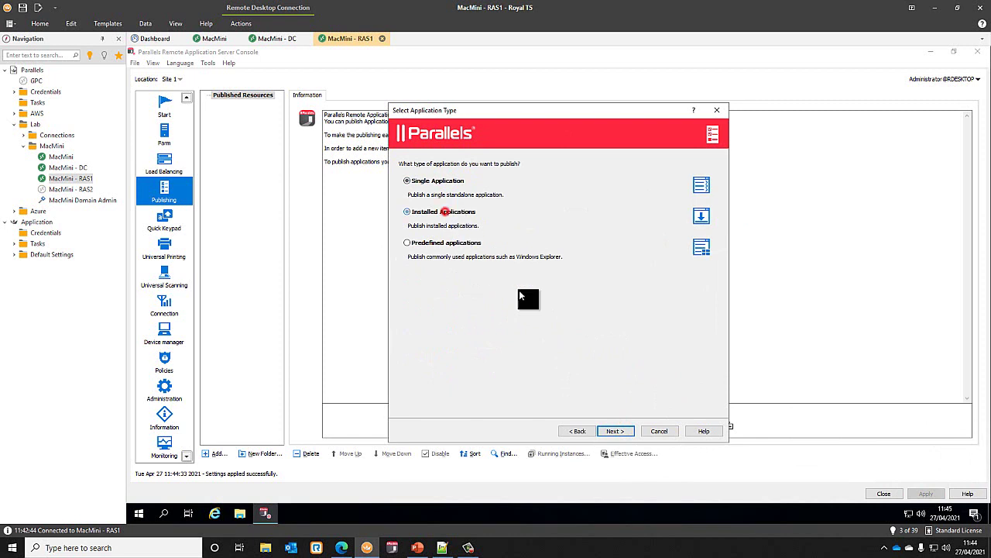
{"action": "left_click", "coordinate": [622, 430]}
{"action": "left_click", "coordinate": [405, 189]}
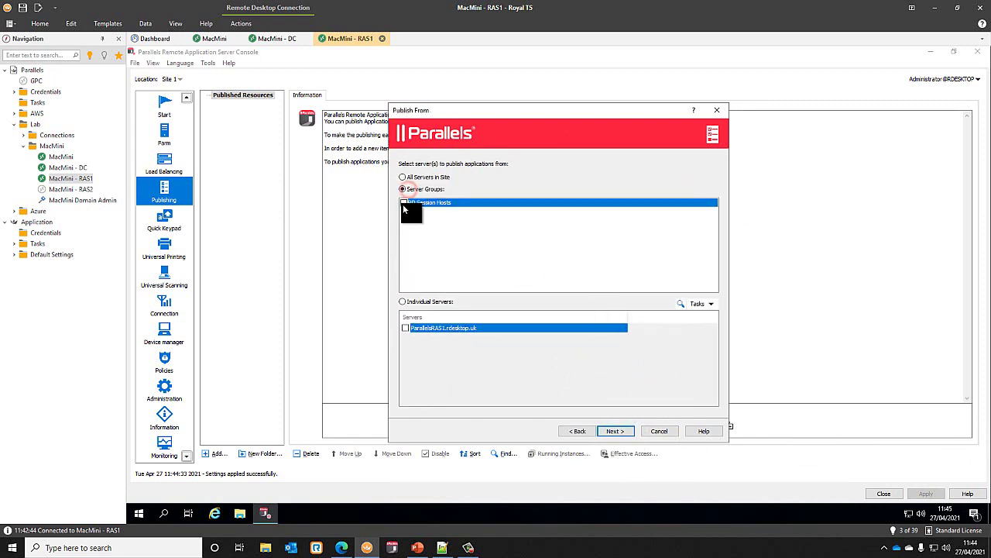
{"action": "left_click", "coordinate": [403, 202]}
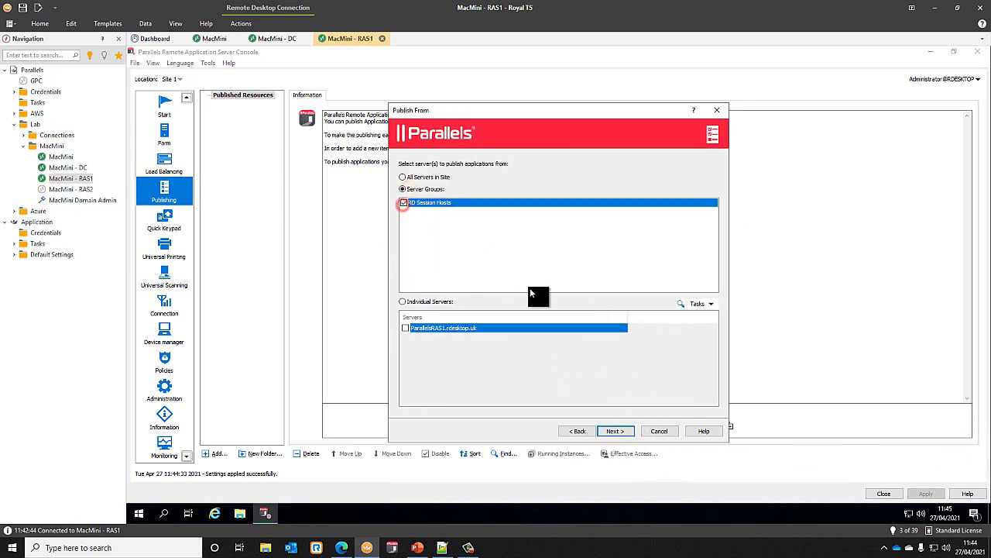
{"action": "left_click", "coordinate": [619, 432]}
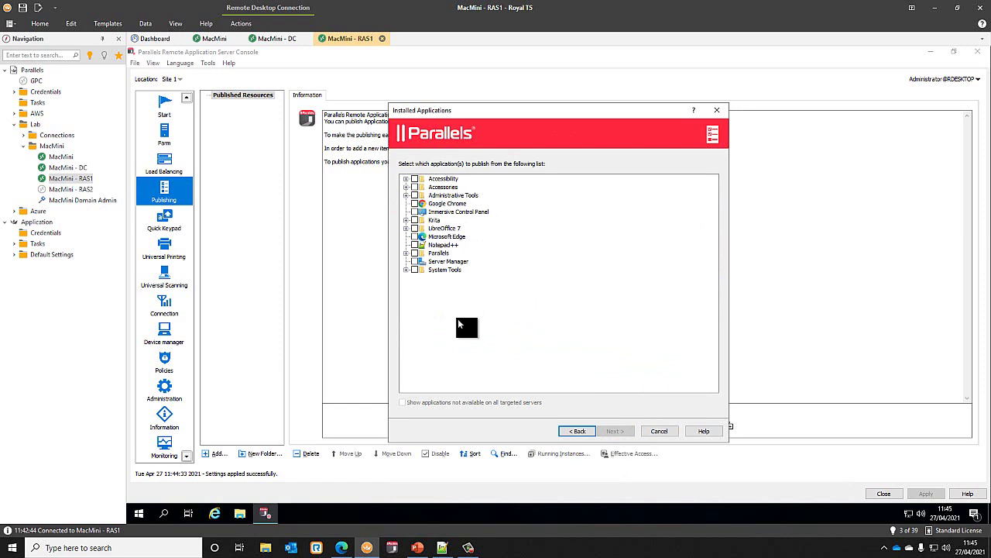
- Select Edge, LibreOffice 7, Krita, Chrome, Calculator, Paint and Wordpad for publishing
{"action": "left_click", "coordinate": [414, 235]}
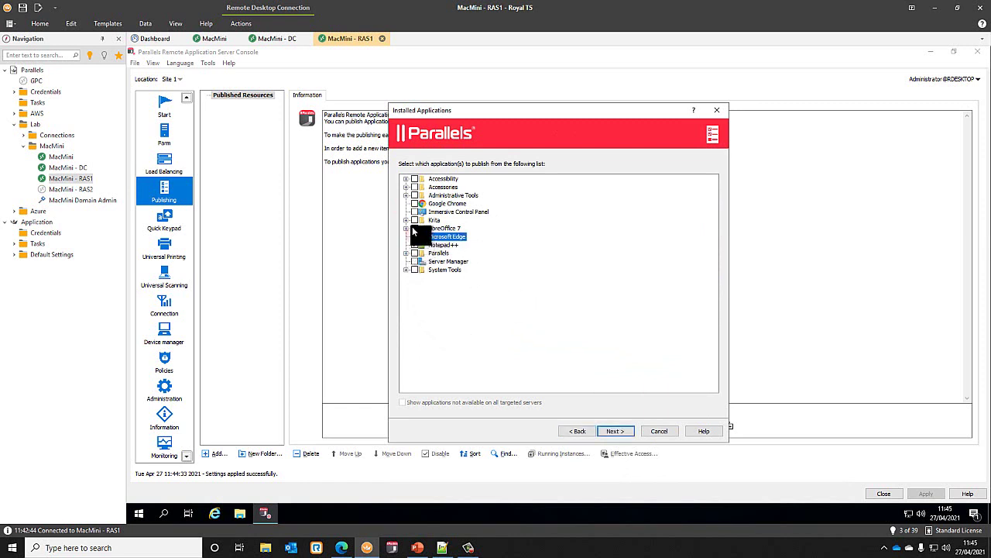
{"action": "left_click", "coordinate": [414, 228]}
{"action": "left_click", "coordinate": [406, 228]}
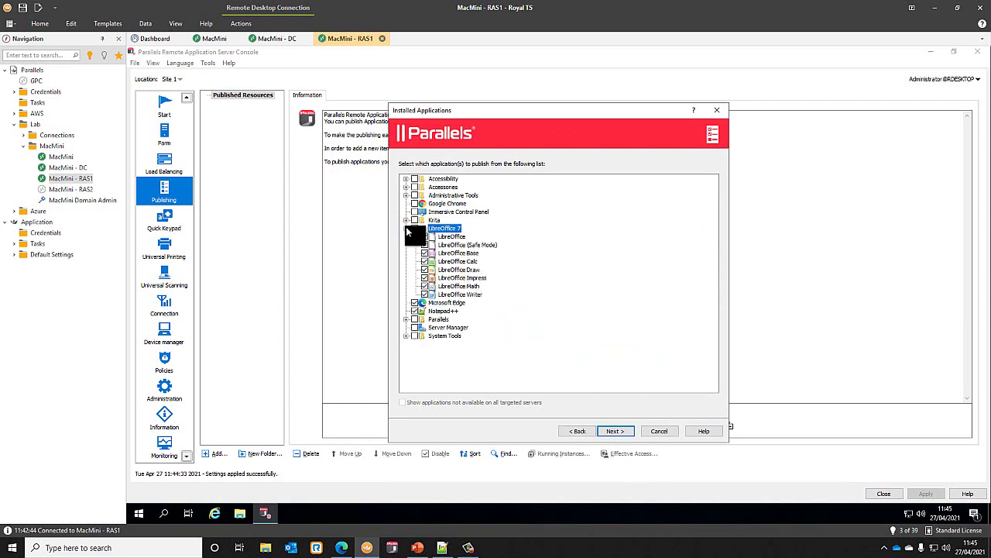
{"action": "left_click", "coordinate": [406, 227]}
{"action": "left_click", "coordinate": [406, 219]}
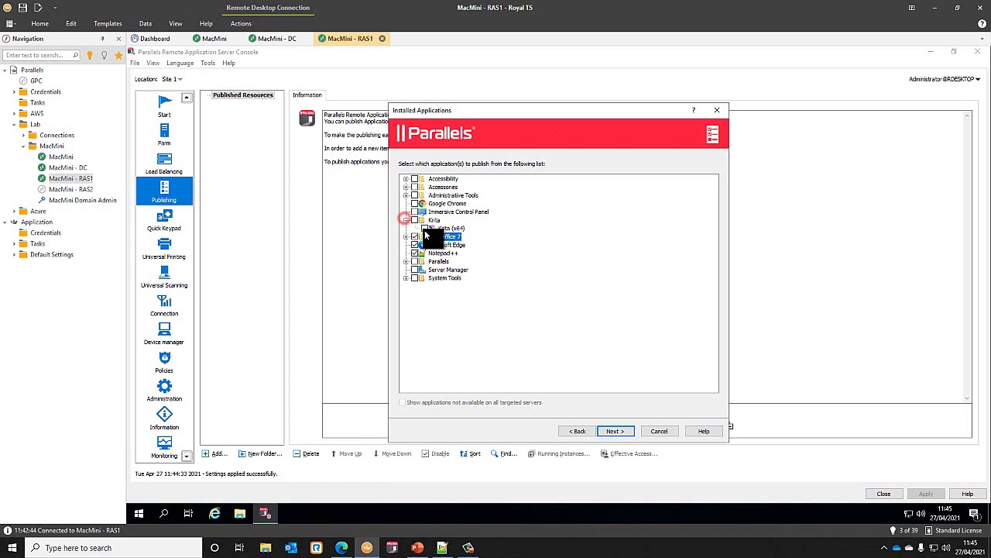
{"action": "left_click", "coordinate": [424, 227]}
{"action": "left_click", "coordinate": [417, 203]}
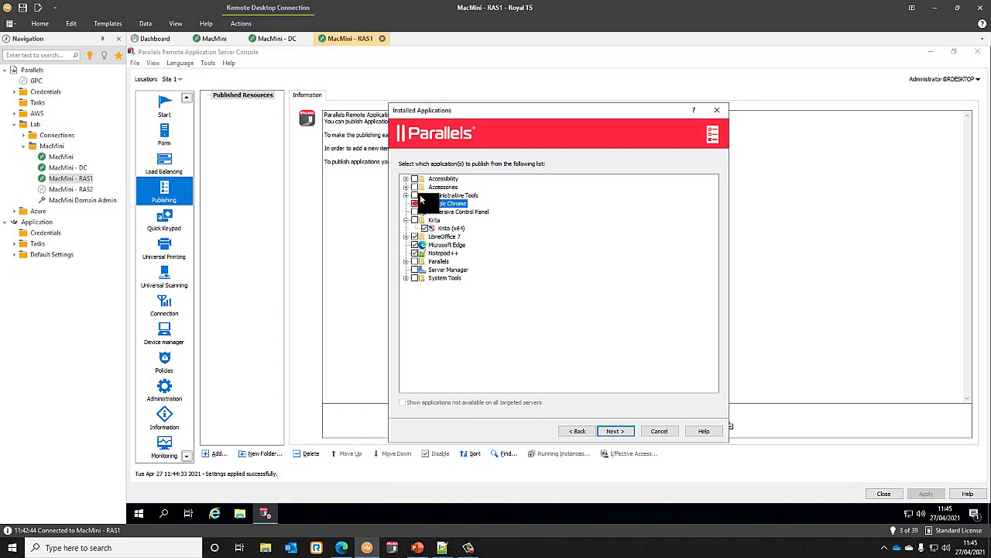
{"action": "left_click", "coordinate": [406, 187]}
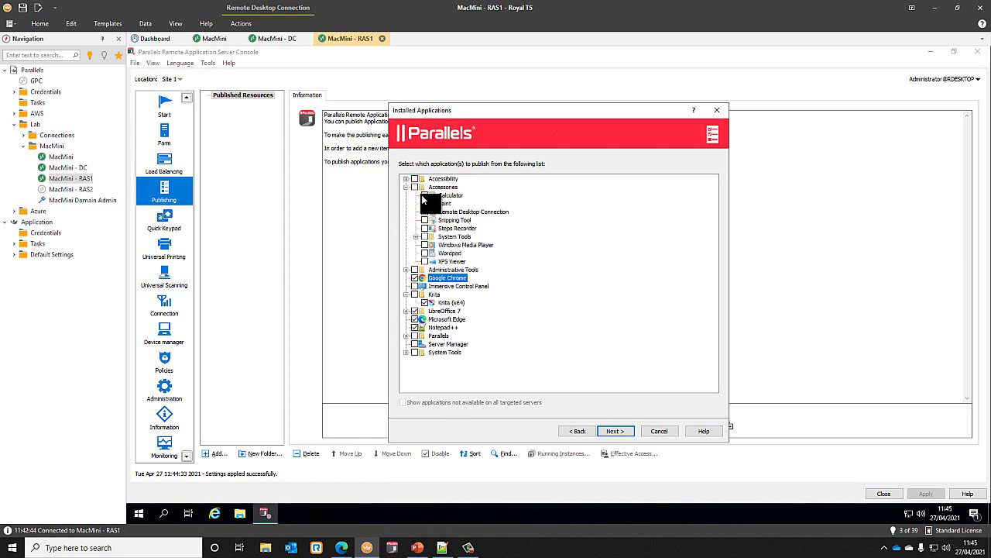
{"action": "left_click", "coordinate": [424, 195]}
{"action": "left_click", "coordinate": [425, 202]}
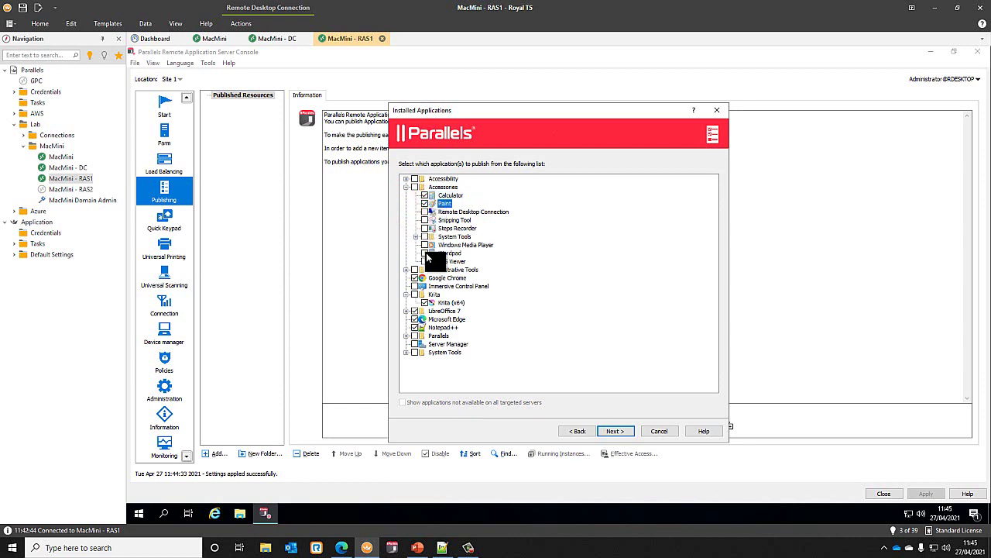
{"action": "left_click", "coordinate": [425, 252]}
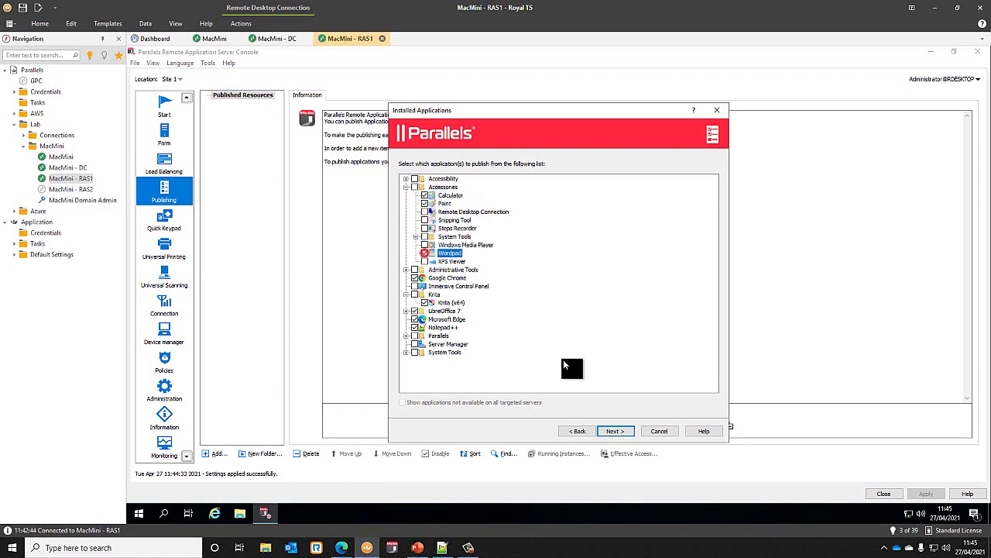
- Publish the 15 chosen applications, close the wizard, and apply the settings
{"action": "left_click", "coordinate": [621, 430]}
{"action": "left_click_drag", "start_coordinate": [468, 332], "coordinate": [389, 165]}
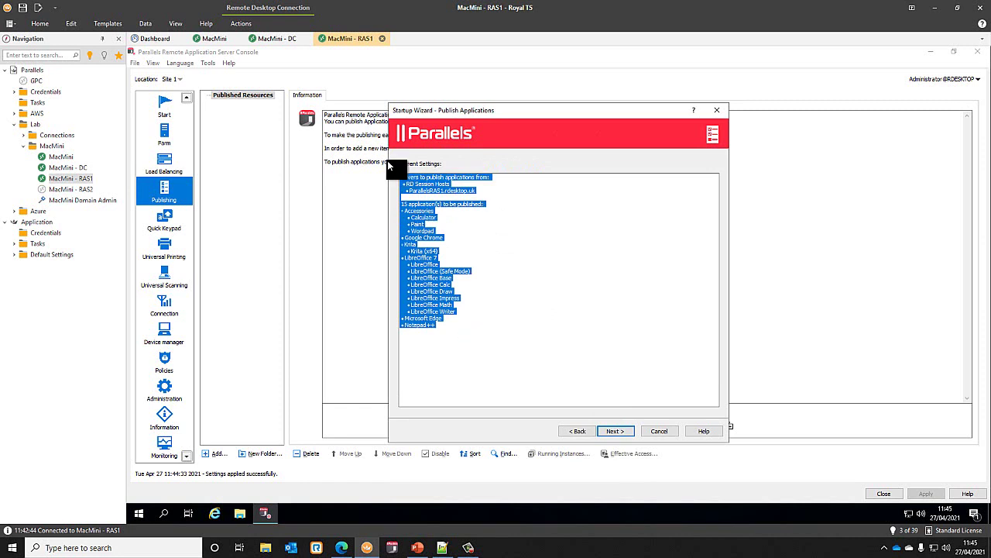
{"action": "left_click", "coordinate": [619, 432]}
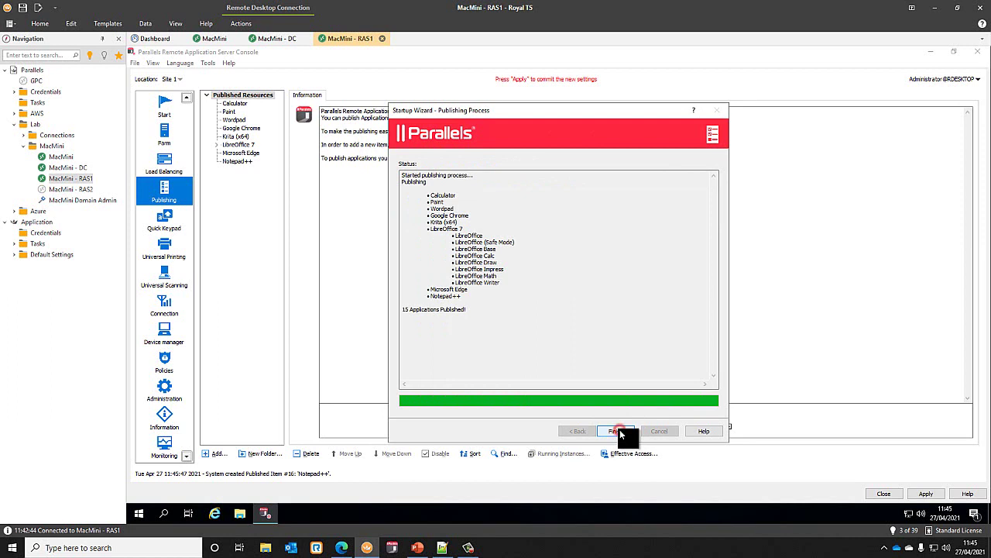
{"action": "left_click", "coordinate": [619, 431]}
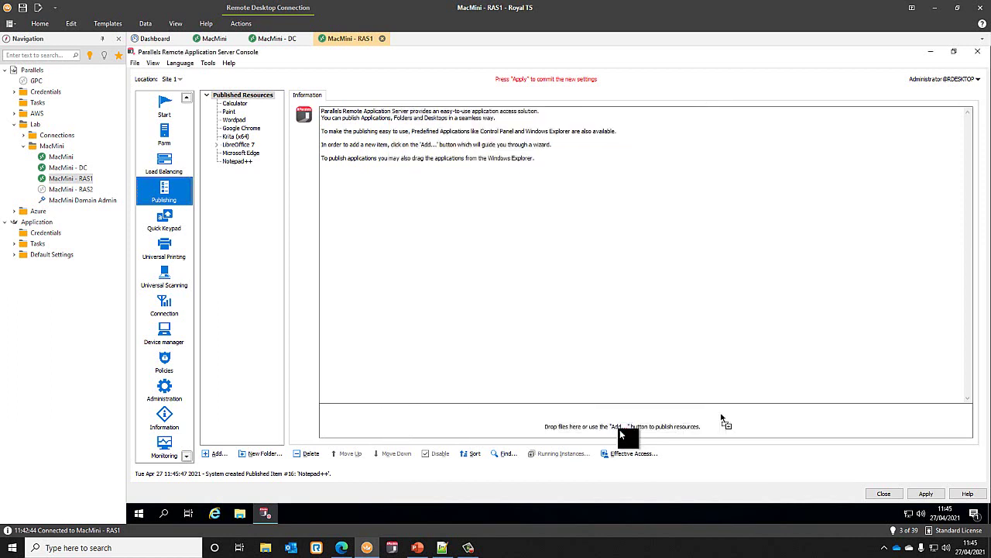
{"action": "left_click", "coordinate": [928, 494]}
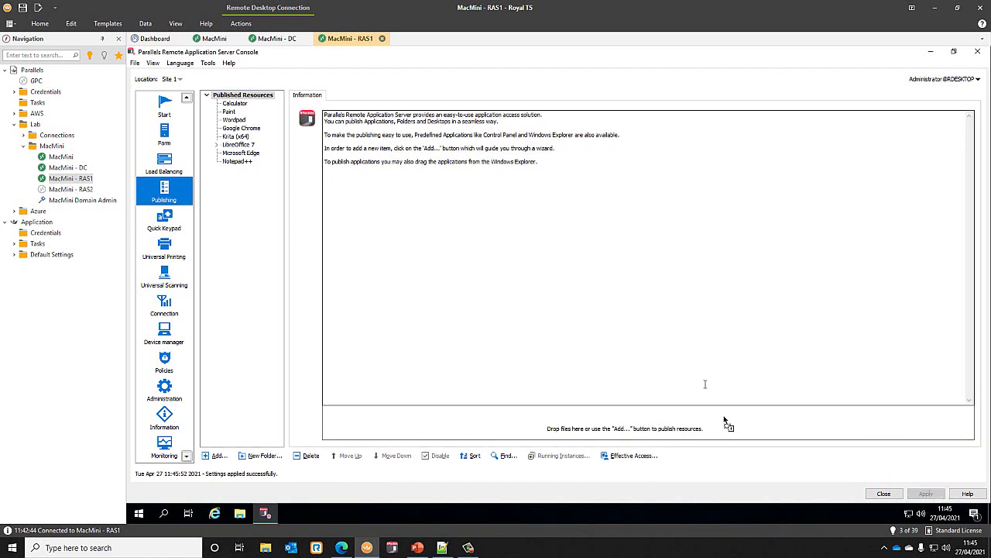
- Open the Administration Settings audit log and view the LibreOffice Impress entry's details
{"action": "left_click", "coordinate": [172, 389]}
{"action": "left_click", "coordinate": [358, 96]}
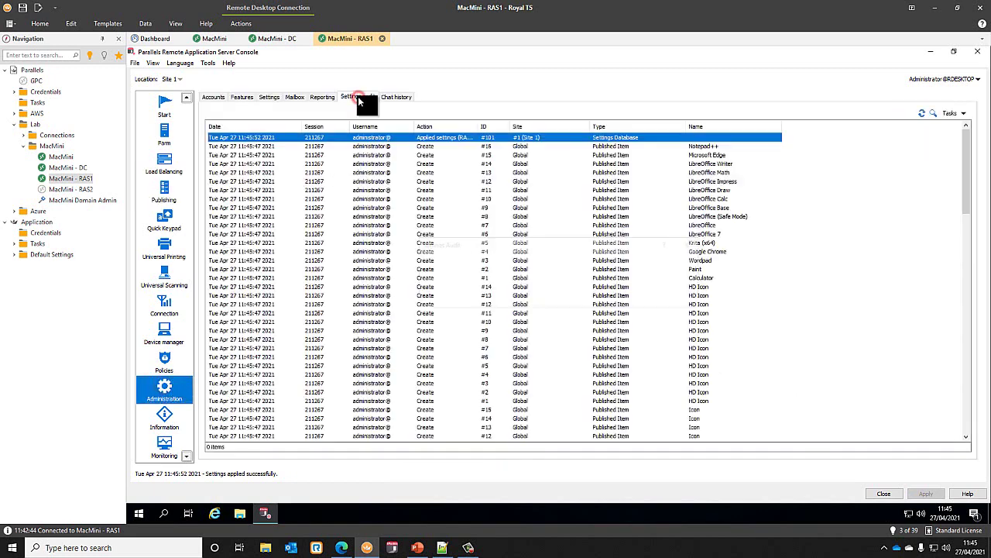
{"action": "scroll", "coordinate": [424, 344], "scroll_direction": "down", "scroll_amount": 3}
{"action": "scroll", "coordinate": [487, 349], "scroll_direction": "down", "scroll_amount": 3}
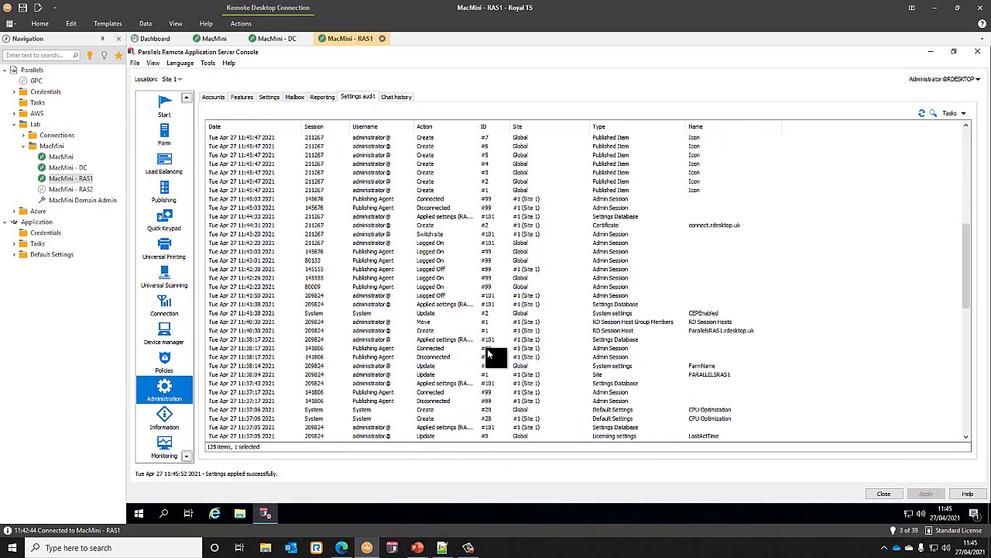
{"action": "scroll", "coordinate": [488, 348], "scroll_direction": "up", "scroll_amount": 10}
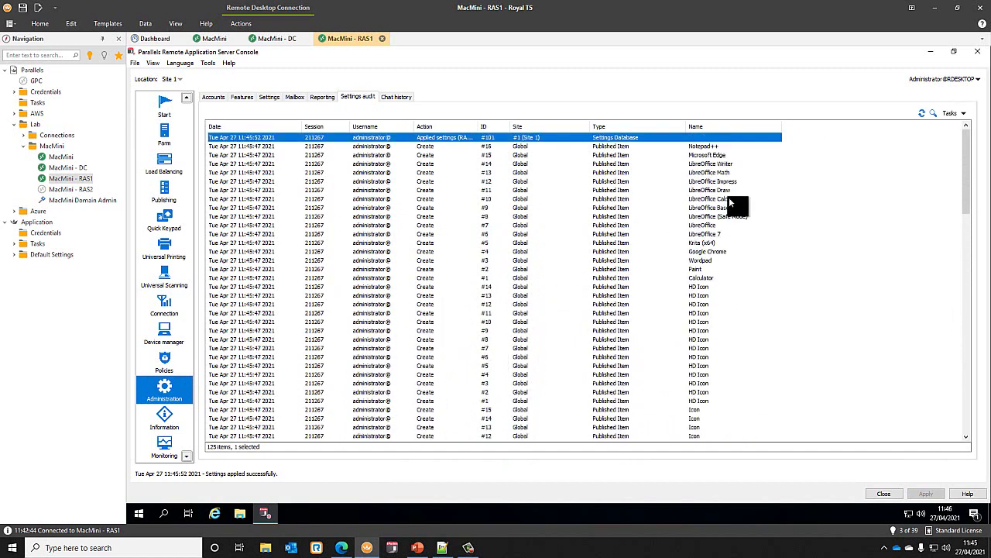
{"action": "double_click", "coordinate": [725, 180]}
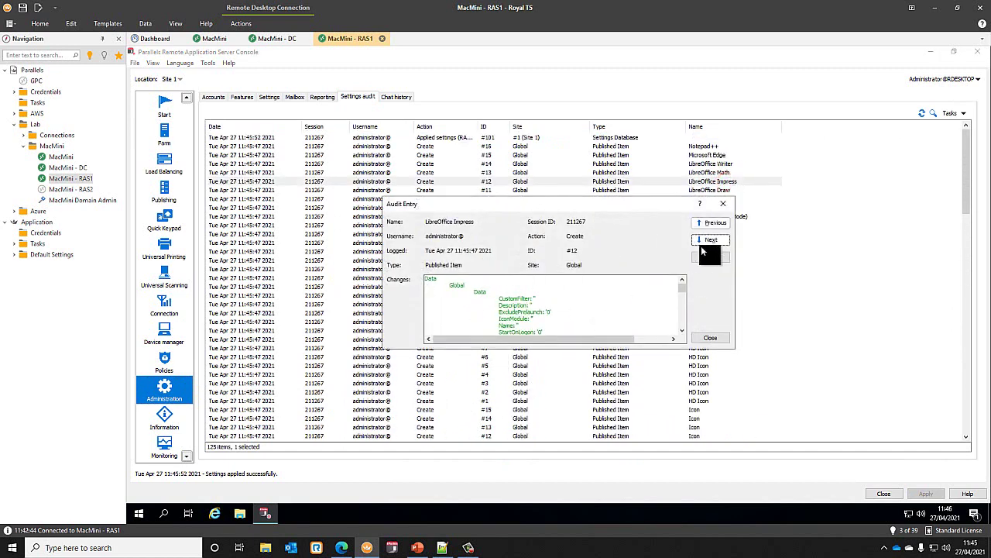
{"action": "left_click", "coordinate": [717, 335]}
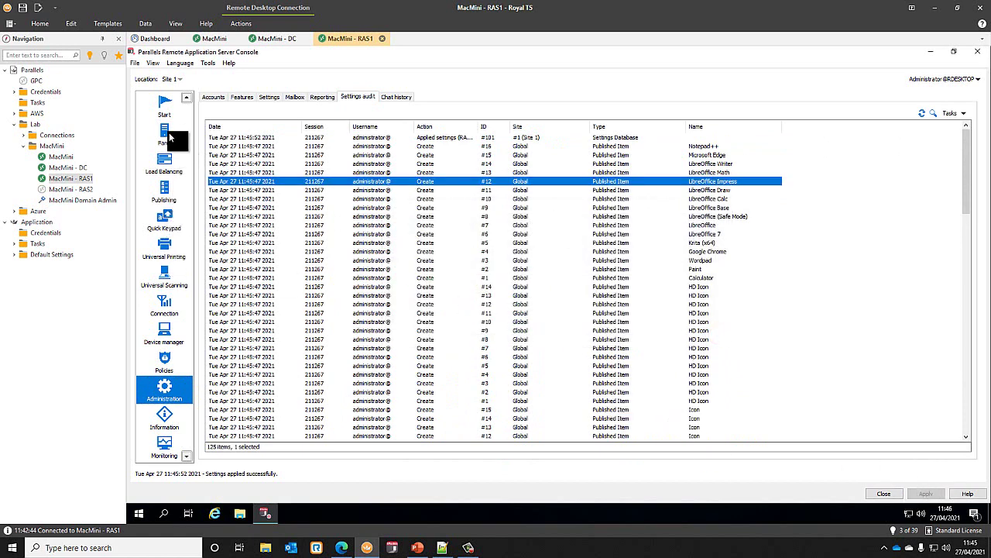
- Create an Apps folder, move Microsoft Edge and Google Chrome into it, and apply
{"action": "left_click", "coordinate": [164, 190]}
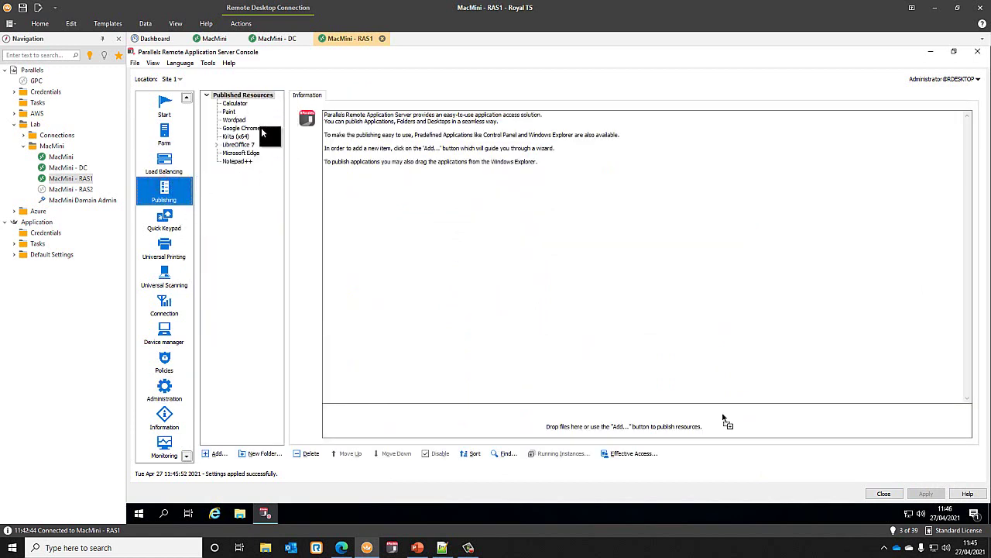
{"action": "left_click", "coordinate": [272, 451]}
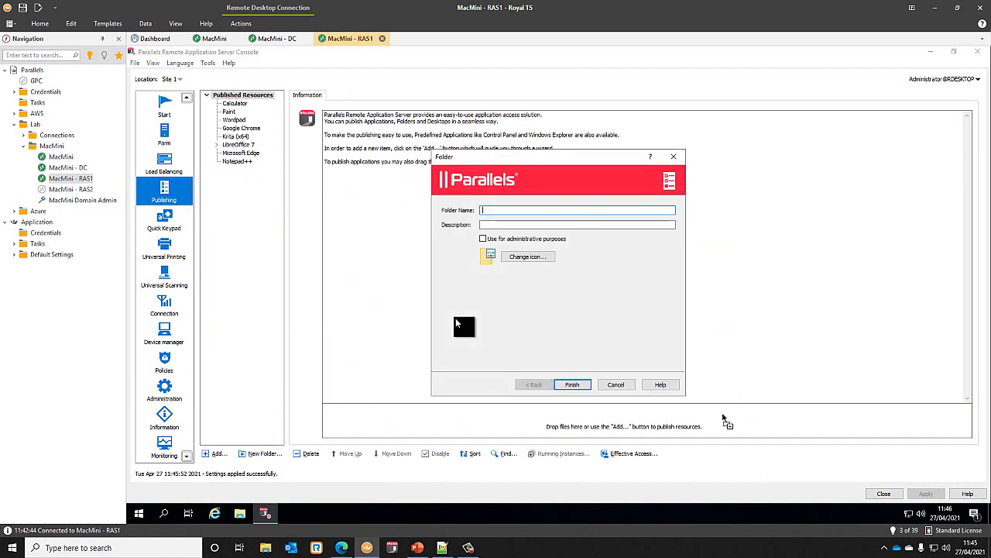
{"action": "type", "text": "Apps"}
{"action": "left_click", "coordinate": [576, 385]}
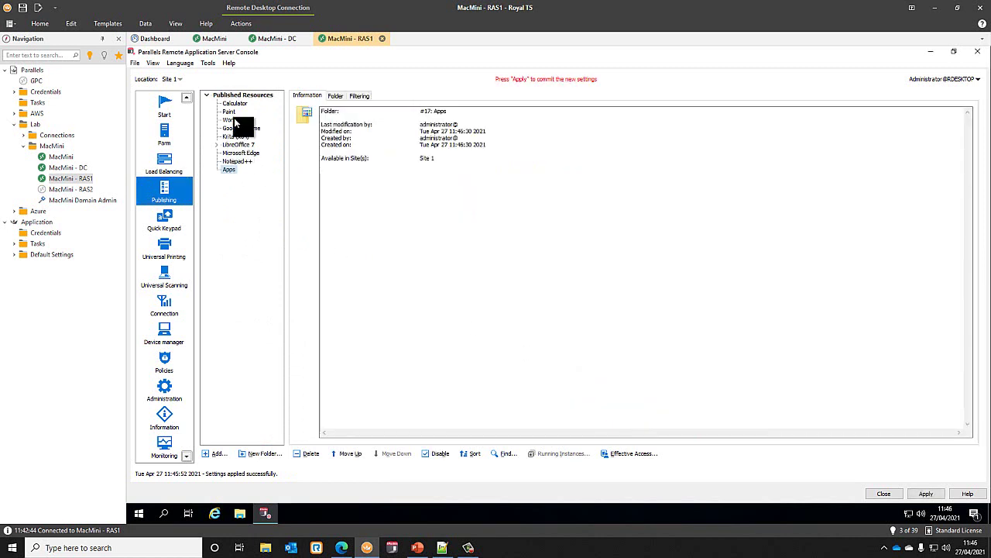
{"action": "left_click_drag", "start_coordinate": [243, 166], "coordinate": [253, 154]}
{"action": "left_click_drag", "start_coordinate": [240, 139], "coordinate": [237, 115]}
{"action": "left_click", "coordinate": [928, 494]}
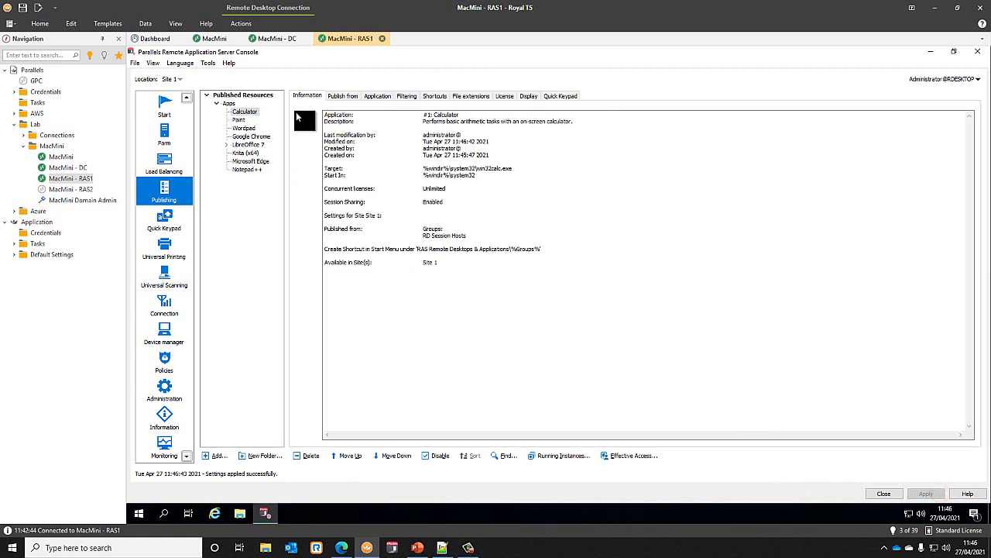
- Review Calculator's Application tab, then its Filtering tab, keeping the filtering type as User
{"action": "left_click", "coordinate": [379, 95]}
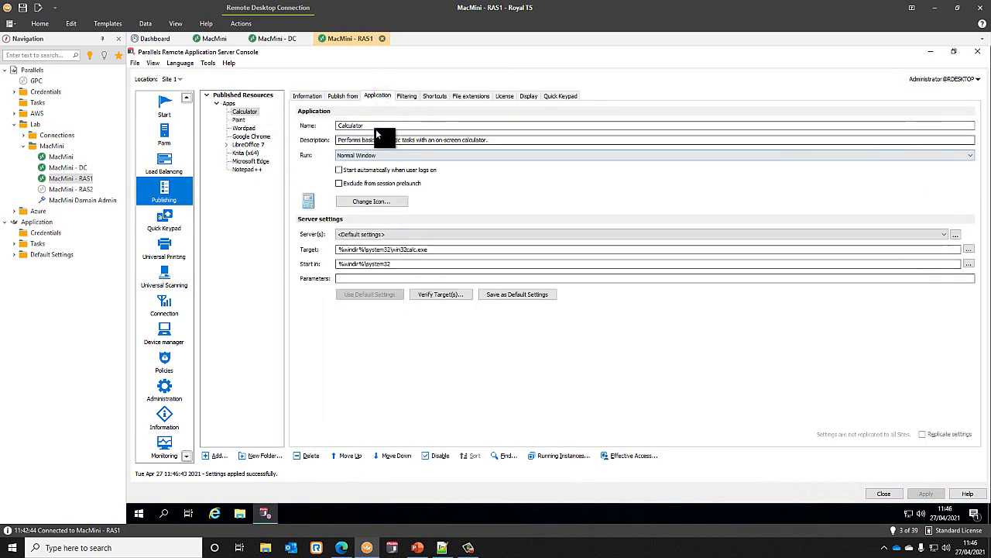
{"action": "left_click_drag", "start_coordinate": [378, 125], "coordinate": [306, 123]}
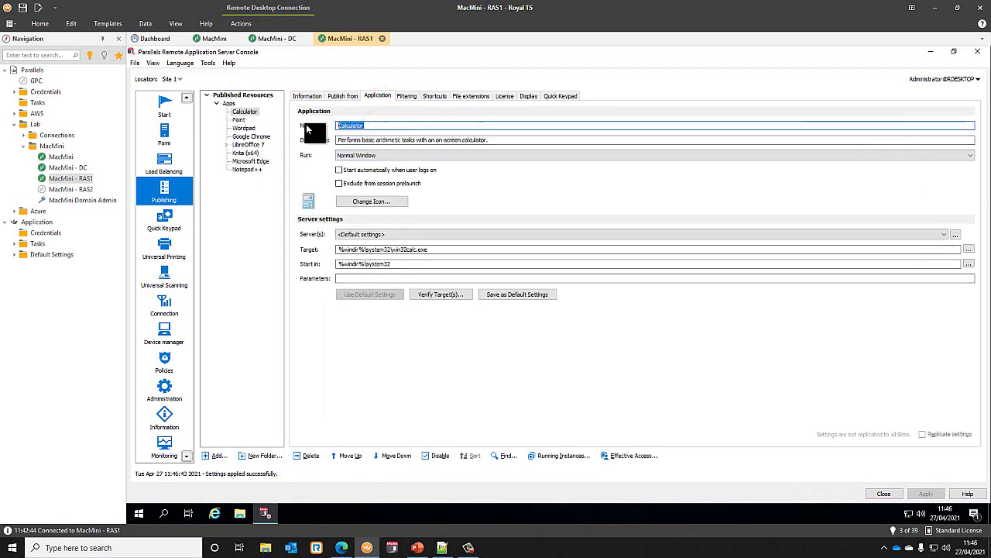
{"action": "left_click", "coordinate": [422, 278]}
{"action": "left_click", "coordinate": [409, 95]}
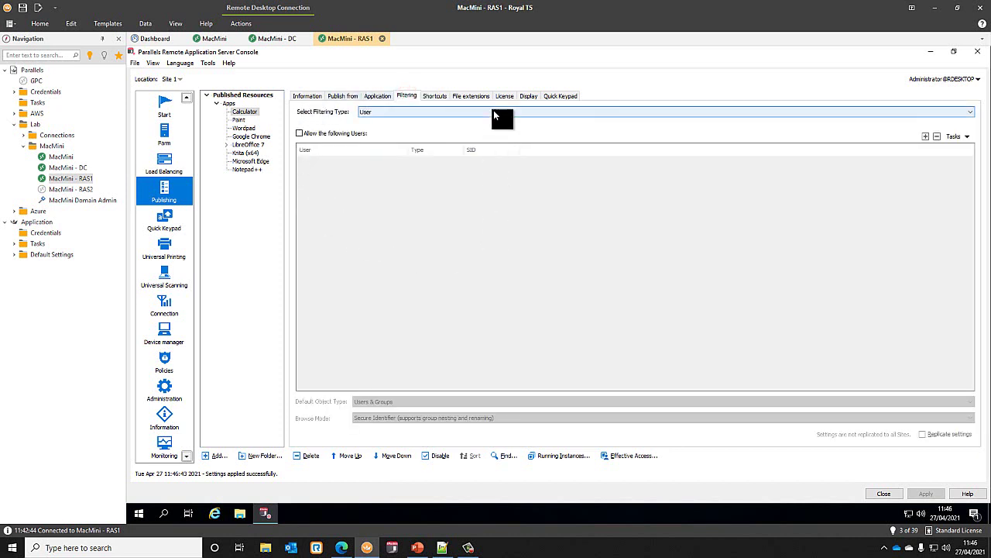
{"action": "left_click", "coordinate": [494, 113]}
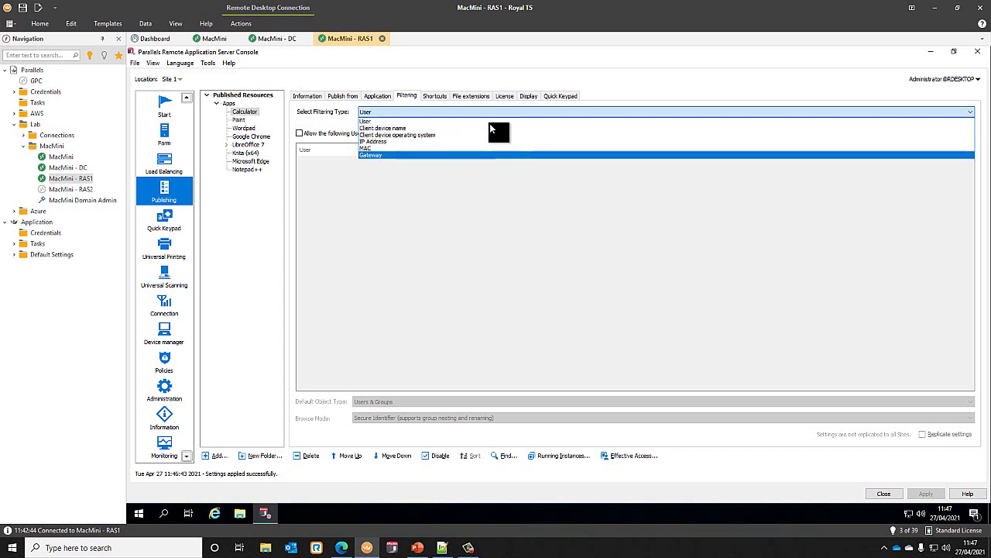
{"action": "left_click", "coordinate": [492, 203]}
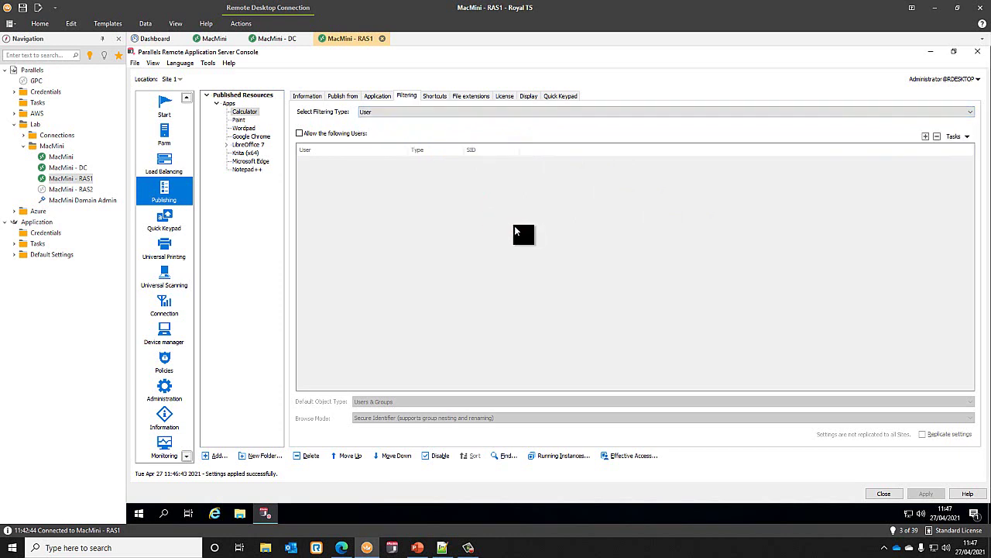
- Create a 'Desktops' published resources folder marked for administrative purposes
{"action": "left_click", "coordinate": [229, 102]}
{"action": "left_click", "coordinate": [261, 455]}
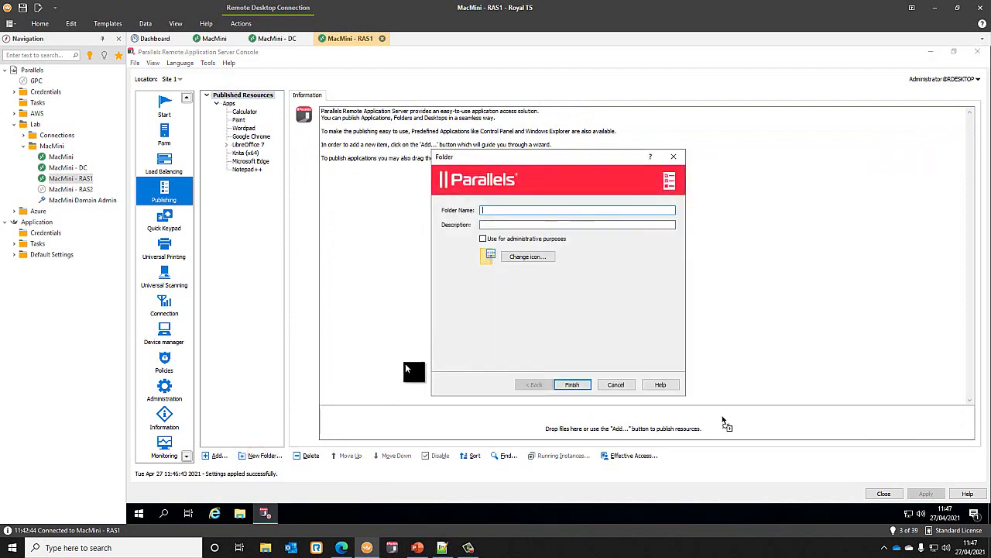
{"action": "type", "text": "Desktops"}
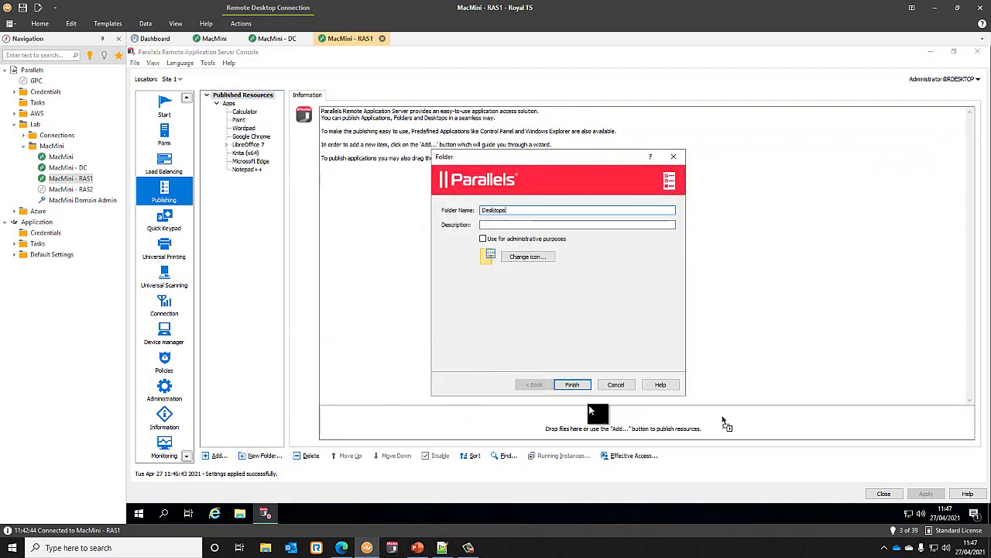
{"action": "left_click", "coordinate": [512, 238]}
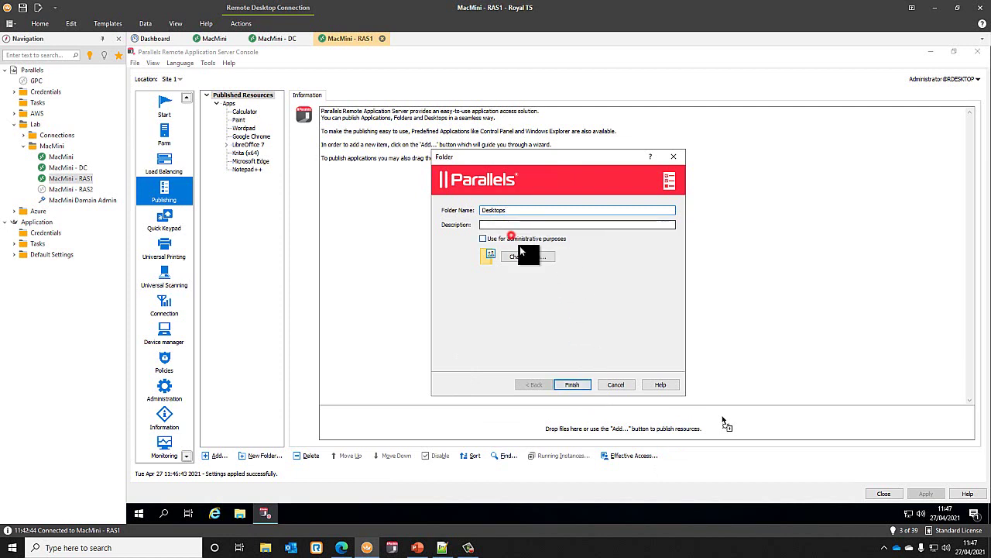
{"action": "left_click", "coordinate": [572, 383]}
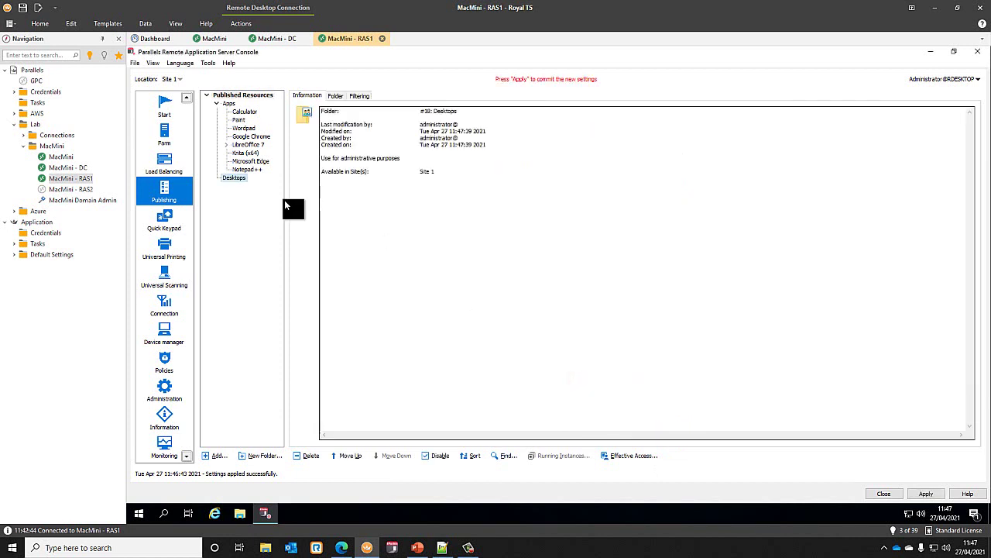
- Publish a 'Session Based' desktop from RD Session Hosts, sized to the available area, and apply
{"action": "left_click", "coordinate": [218, 455]}
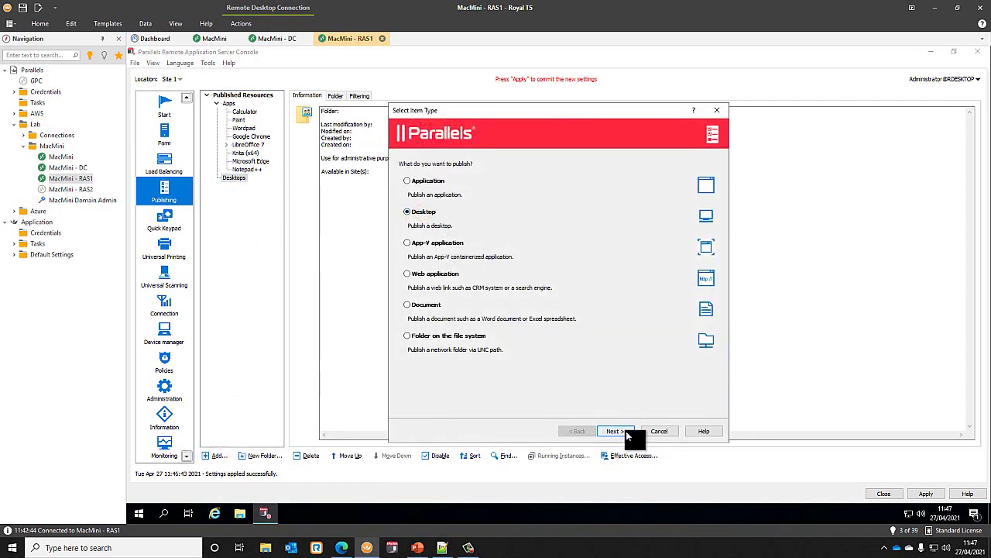
{"action": "left_click", "coordinate": [625, 431]}
{"action": "left_click", "coordinate": [624, 430]}
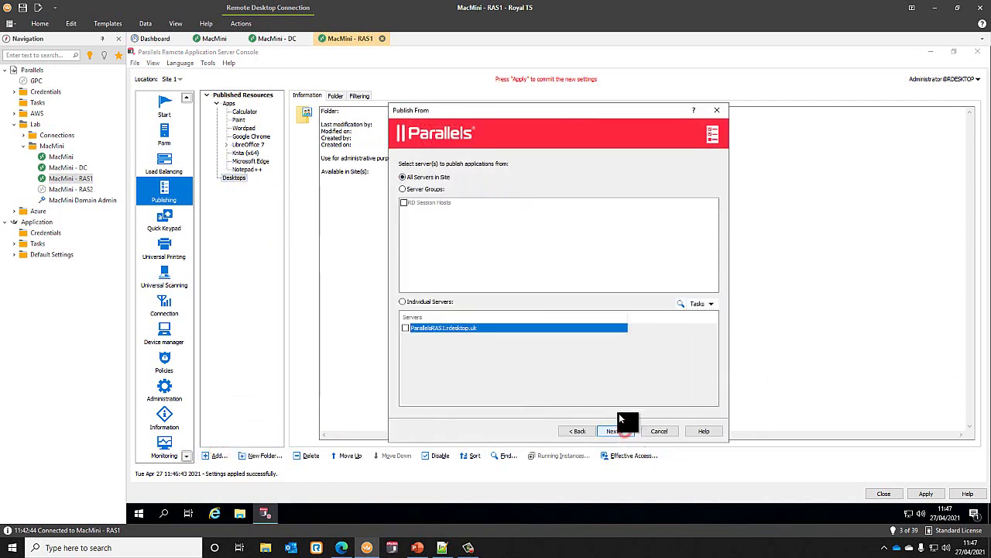
{"action": "left_click", "coordinate": [422, 193]}
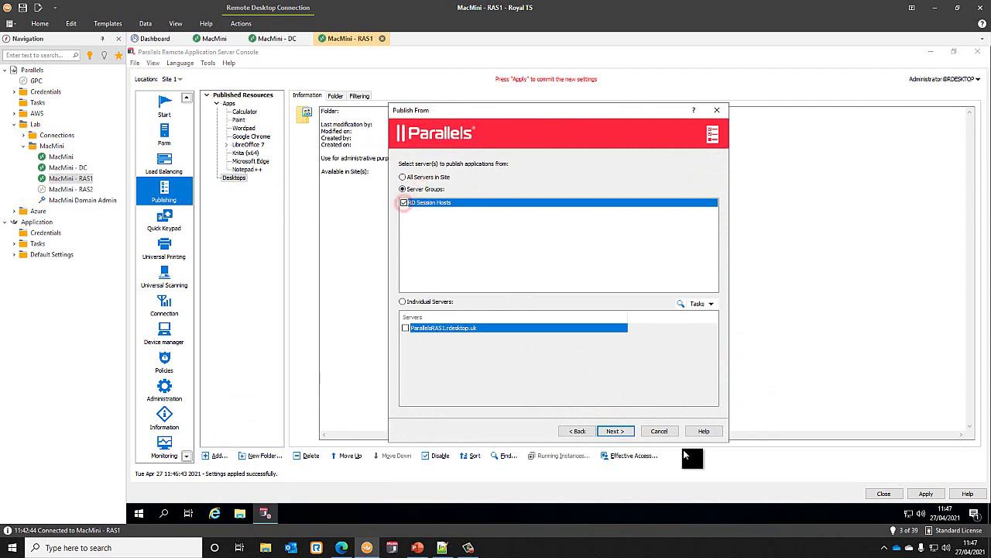
{"action": "left_click", "coordinate": [614, 431]}
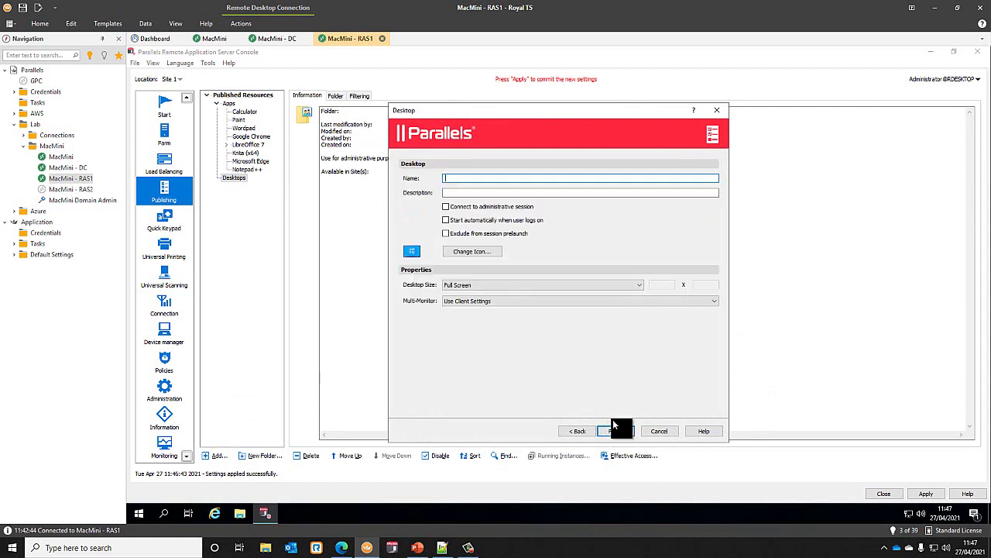
{"action": "type", "text": "Session Based VDI"}
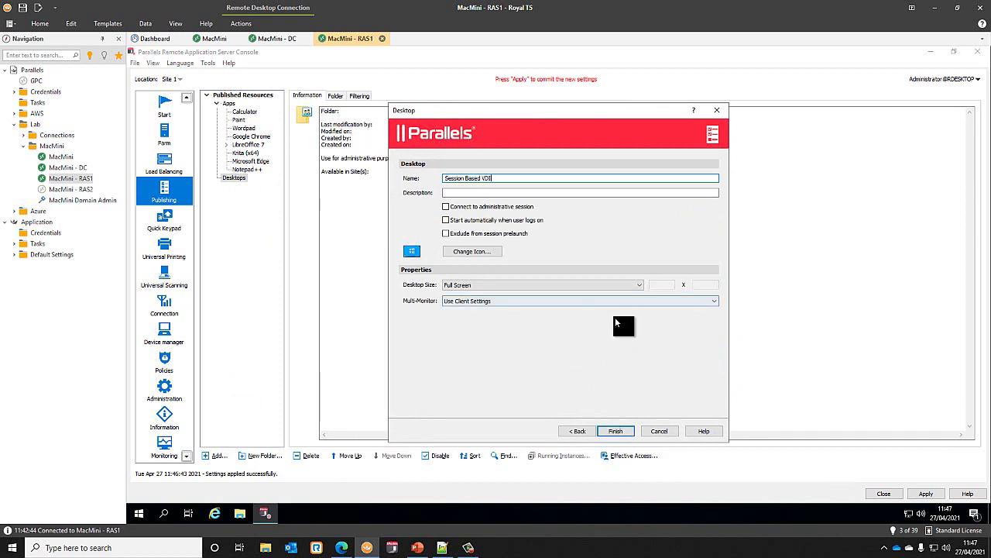
{"action": "left_click", "coordinate": [531, 283]}
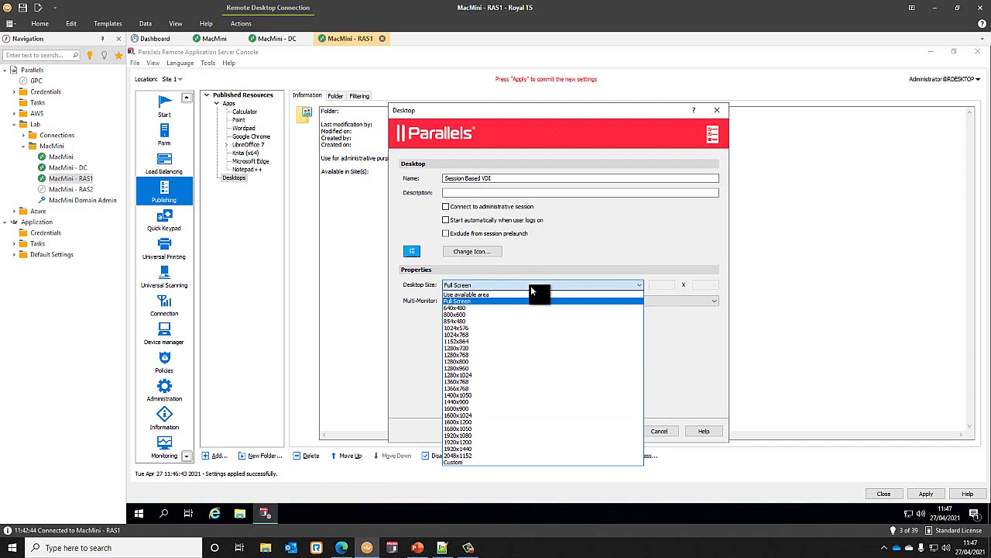
{"action": "left_click", "coordinate": [472, 297]}
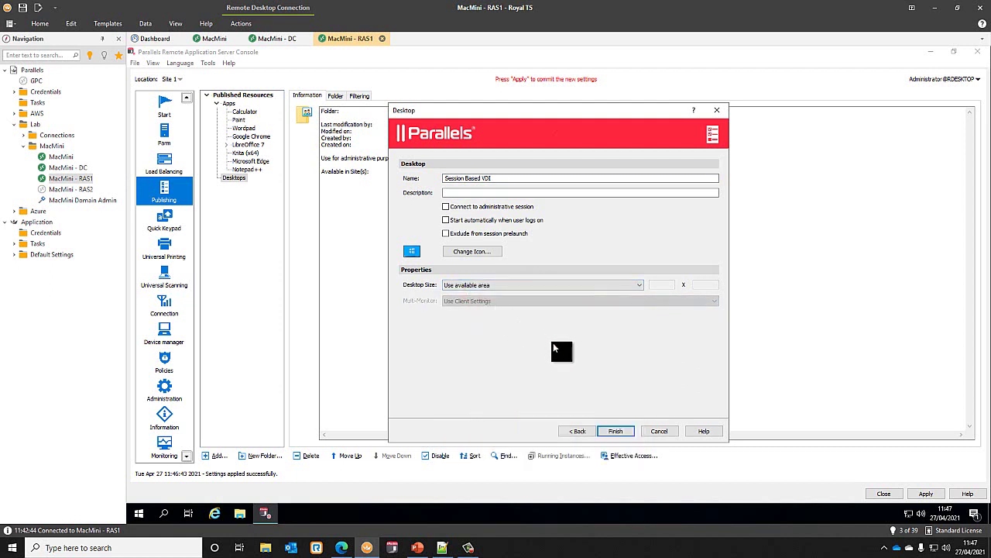
{"action": "left_click", "coordinate": [626, 432]}
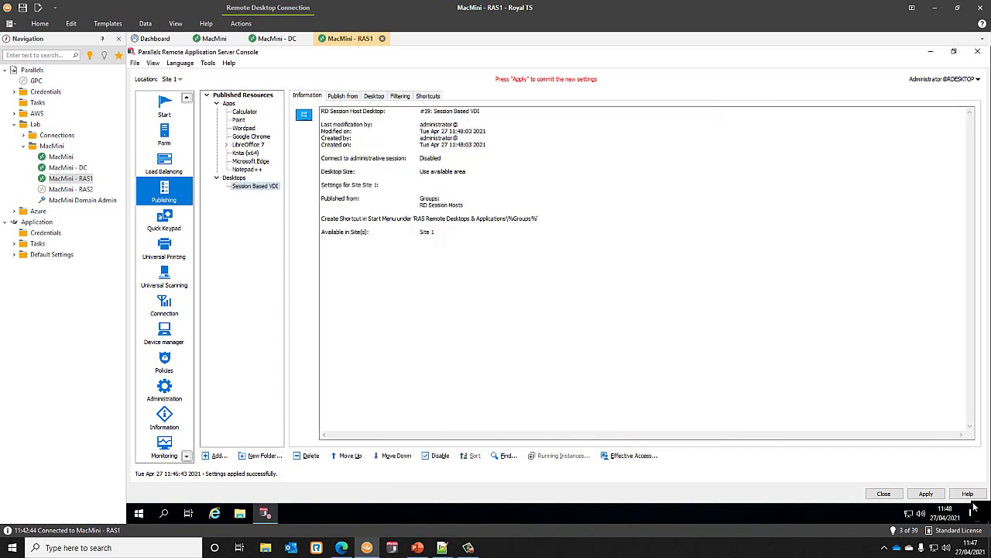
{"action": "left_click", "coordinate": [928, 494]}
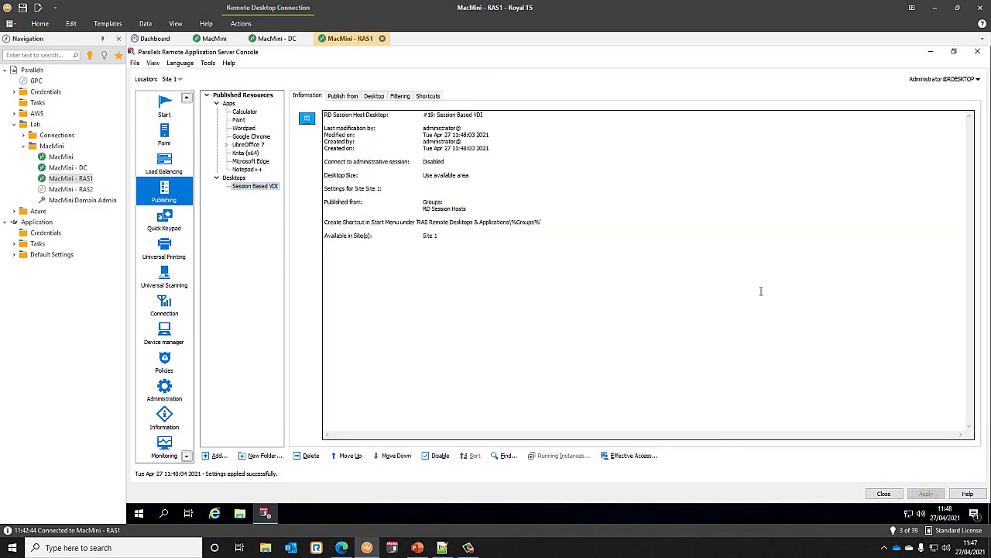
{"action": "left_click_drag", "start_coordinate": [287, 161], "coordinate": [330, 153]}
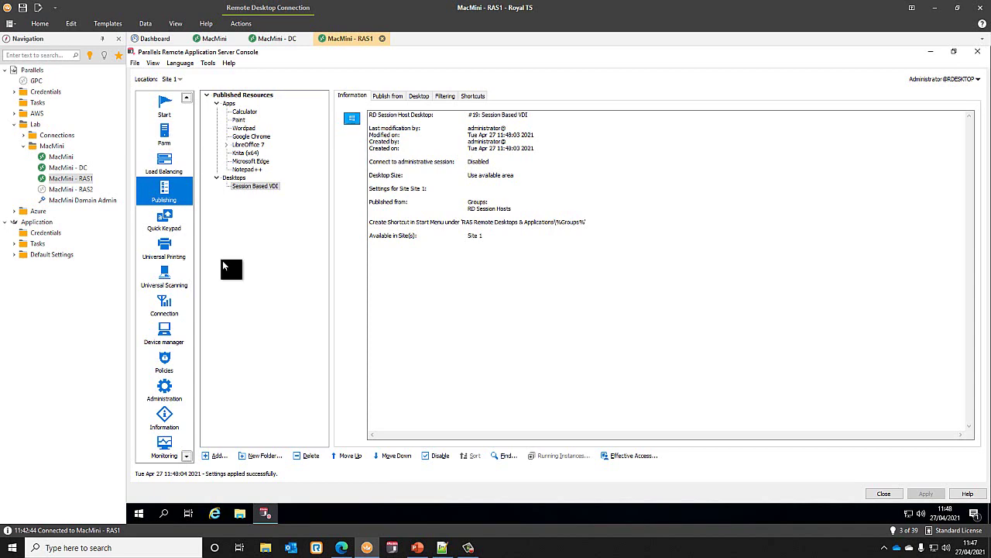
- Run ipconfig in an administrator command prompt on RAS1
{"action": "right_click", "coordinate": [141, 516]}
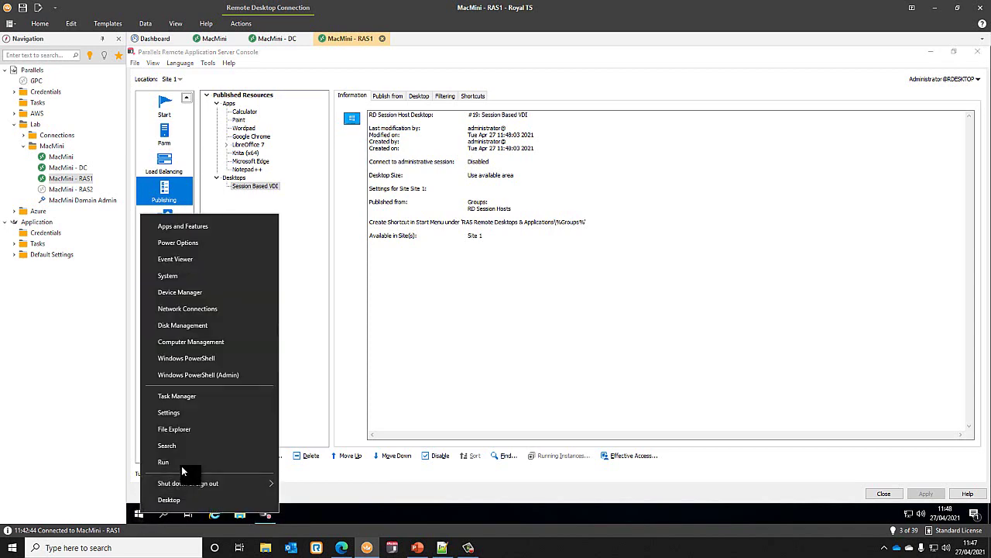
{"action": "left_click", "coordinate": [164, 462]}
{"action": "type", "text": "cmd"}
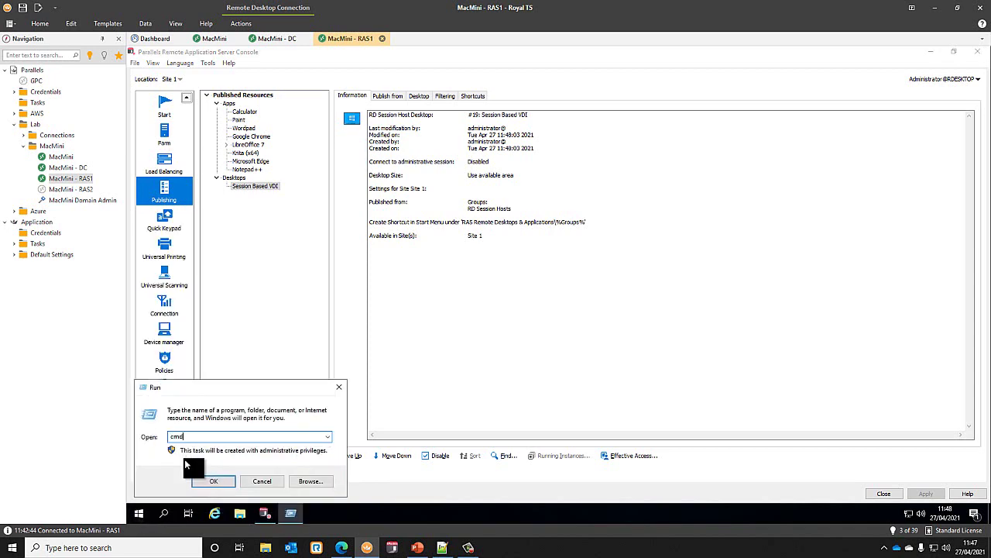
{"action": "key", "text": "Return"}
{"action": "type", "text": "ipconfig"}
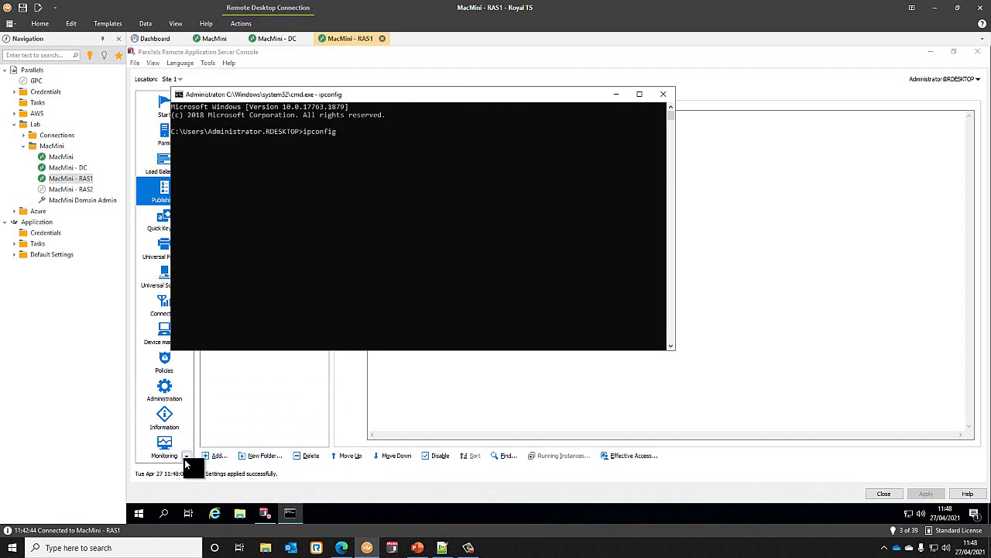
{"action": "key", "text": "Return"}
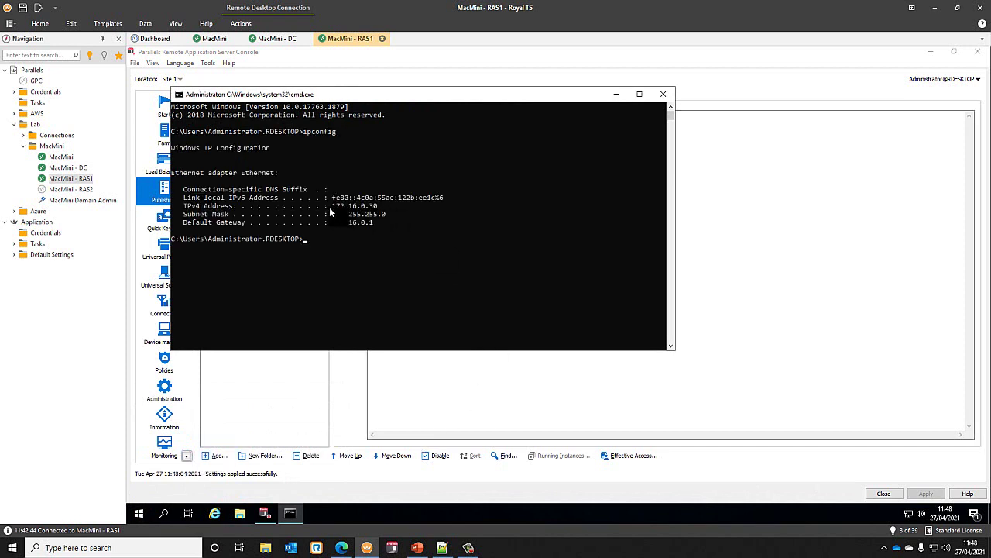
- Copy the IPv4 address 172.16.0.30 and switch to the MacMini - DC session
{"action": "left_click_drag", "start_coordinate": [331, 205], "coordinate": [377, 207]}
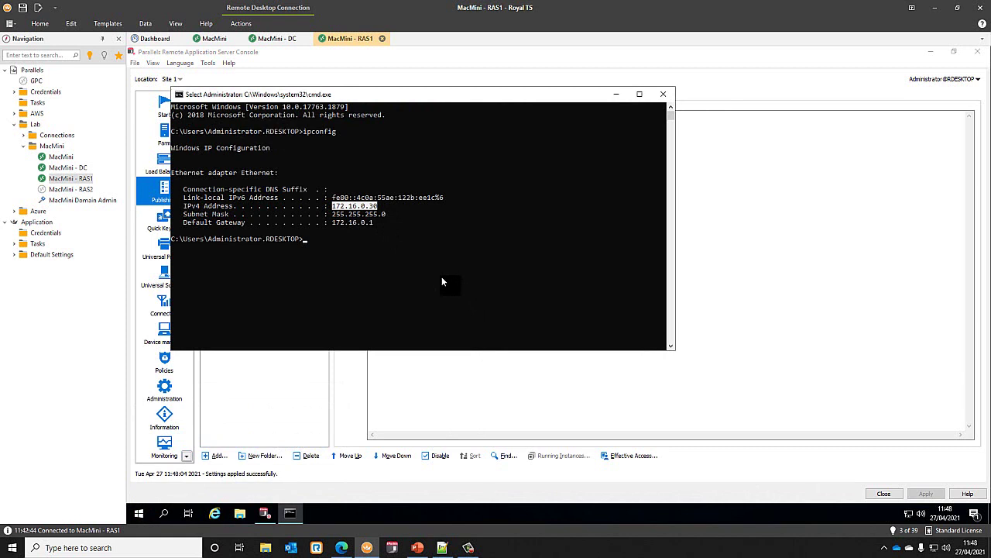
{"action": "right_click", "coordinate": [362, 208]}
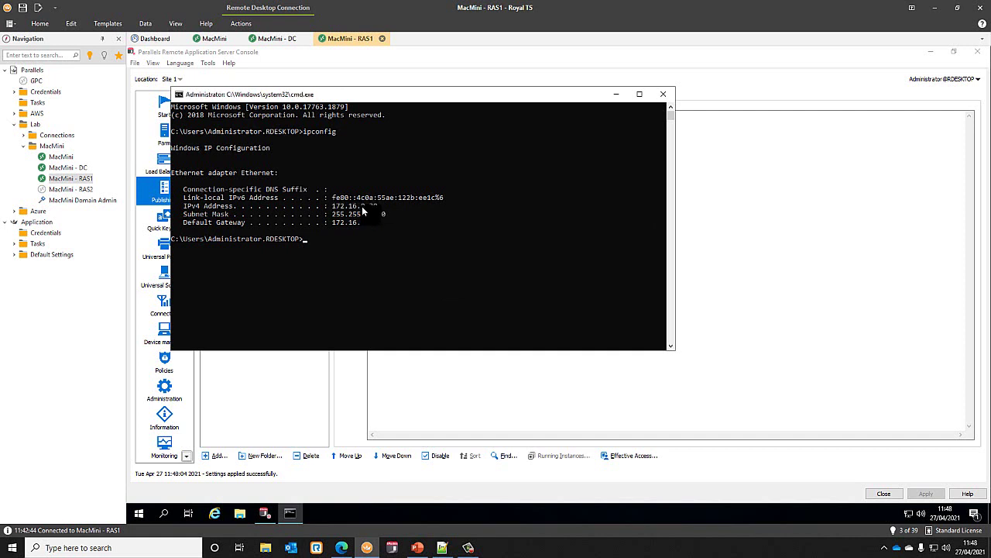
{"action": "left_click", "coordinate": [67, 167]}
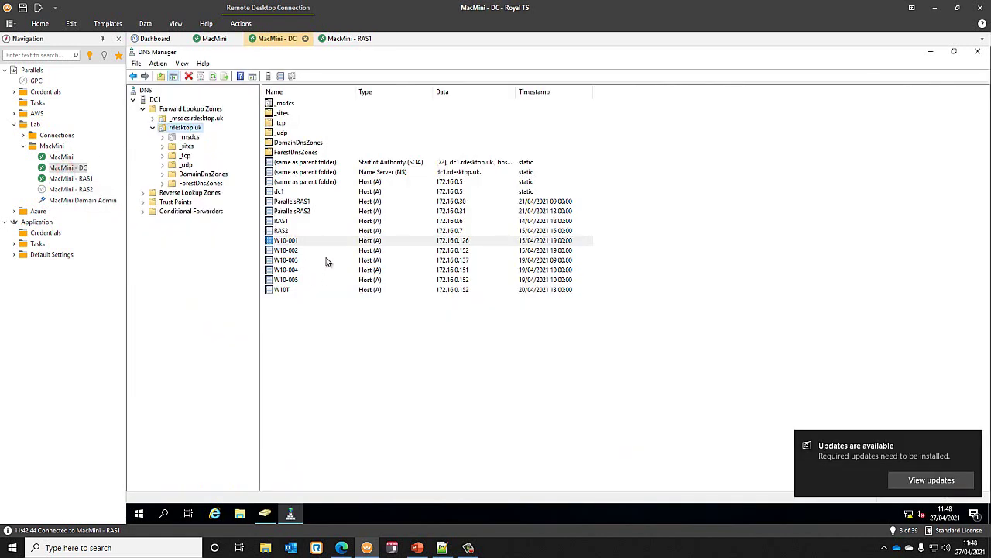
- Add an A record named 'connect' with IP 172.16.0.30 to the rdesktop.uk zone
{"action": "right_click", "coordinate": [190, 128]}
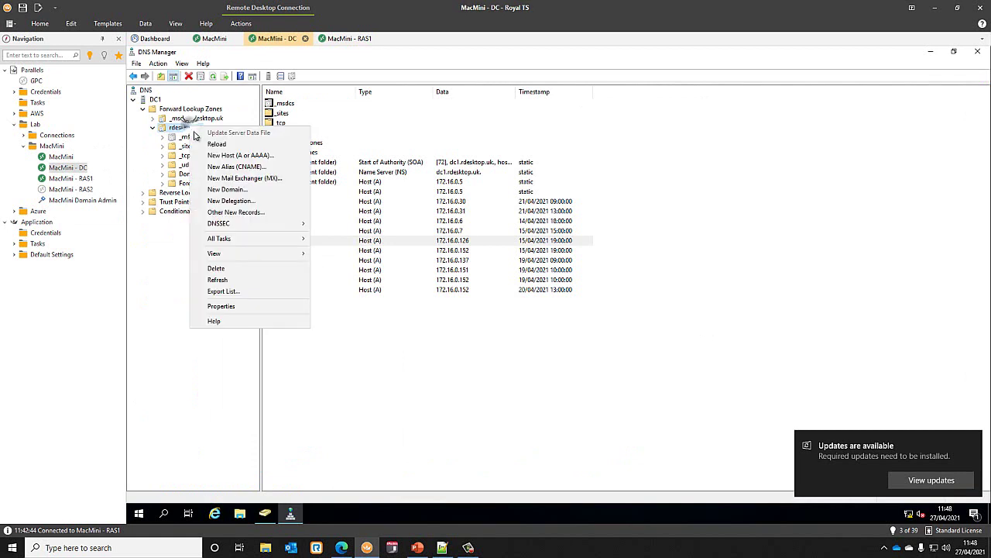
{"action": "left_click", "coordinate": [279, 157]}
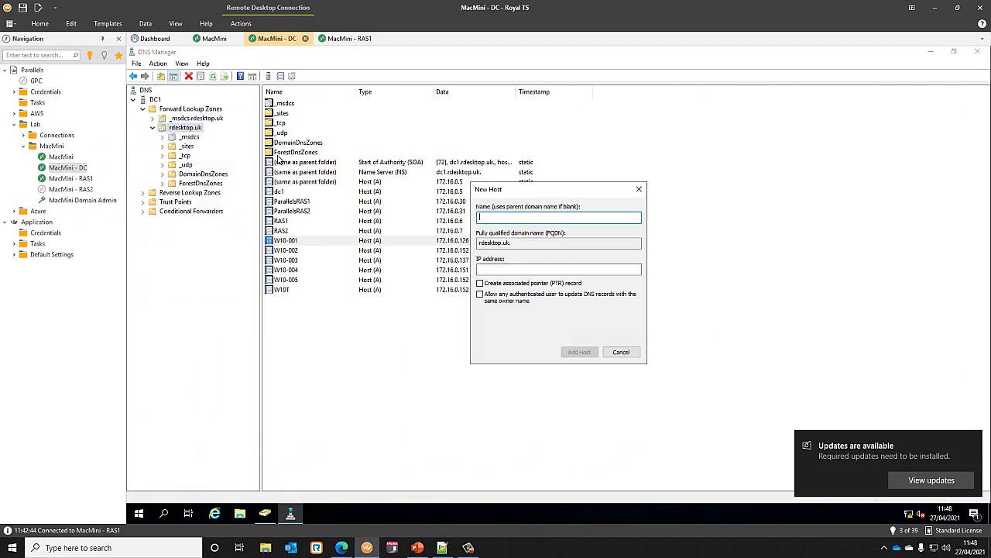
{"action": "left_click", "coordinate": [494, 269]}
{"action": "type", "text": "172.16.0.30"}
{"action": "left_click", "coordinate": [514, 220]}
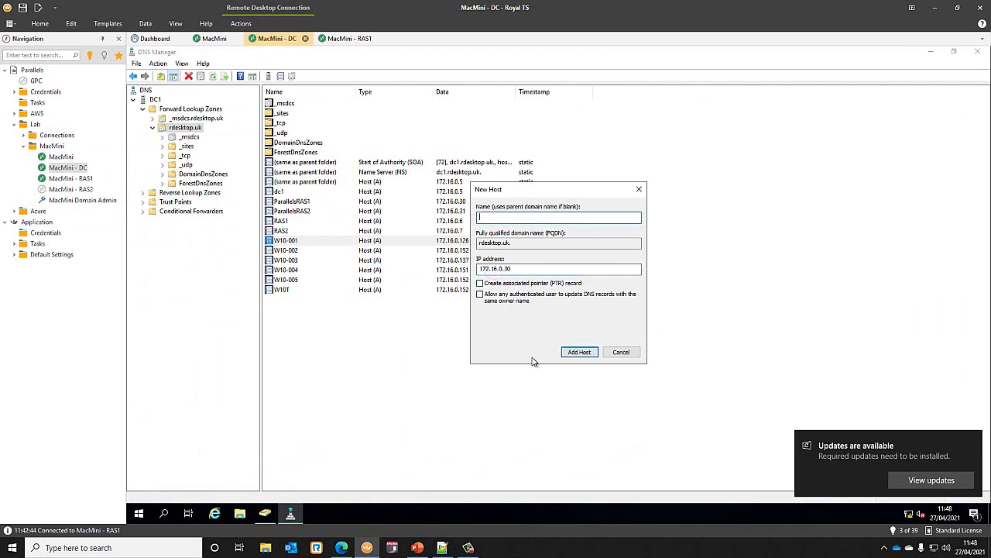
{"action": "type", "text": "connect"}
{"action": "left_click", "coordinate": [974, 440]}
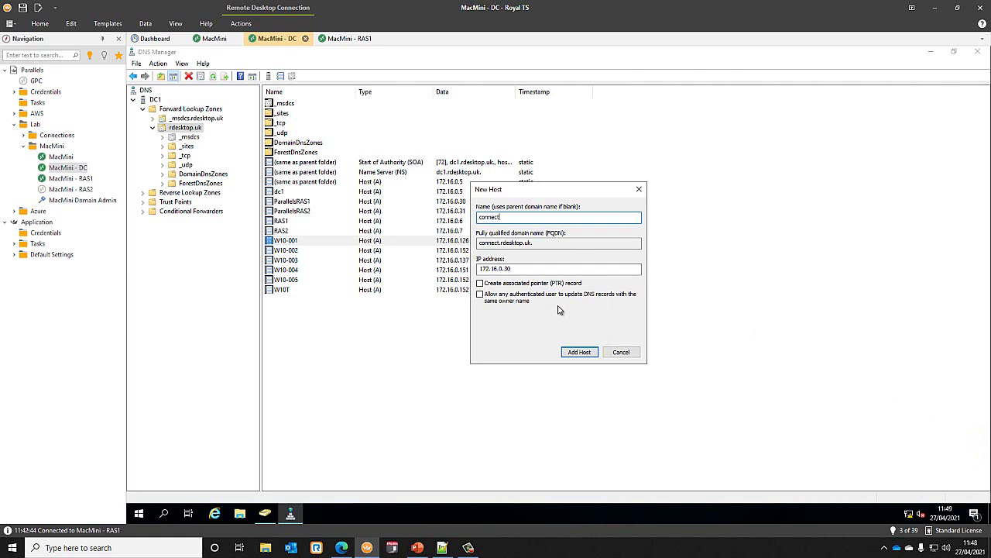
{"action": "left_click", "coordinate": [580, 351]}
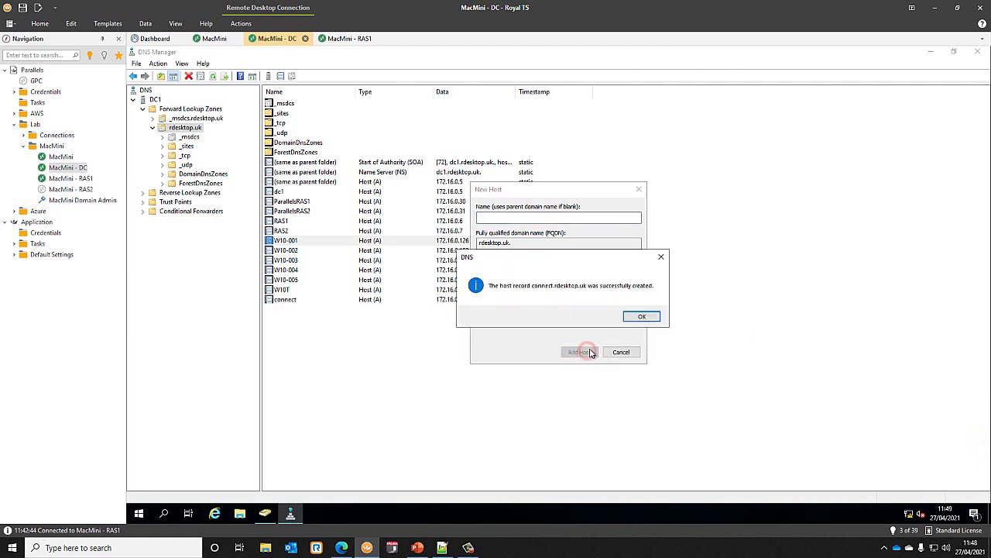
{"action": "left_click", "coordinate": [642, 316]}
{"action": "left_click", "coordinate": [623, 351]}
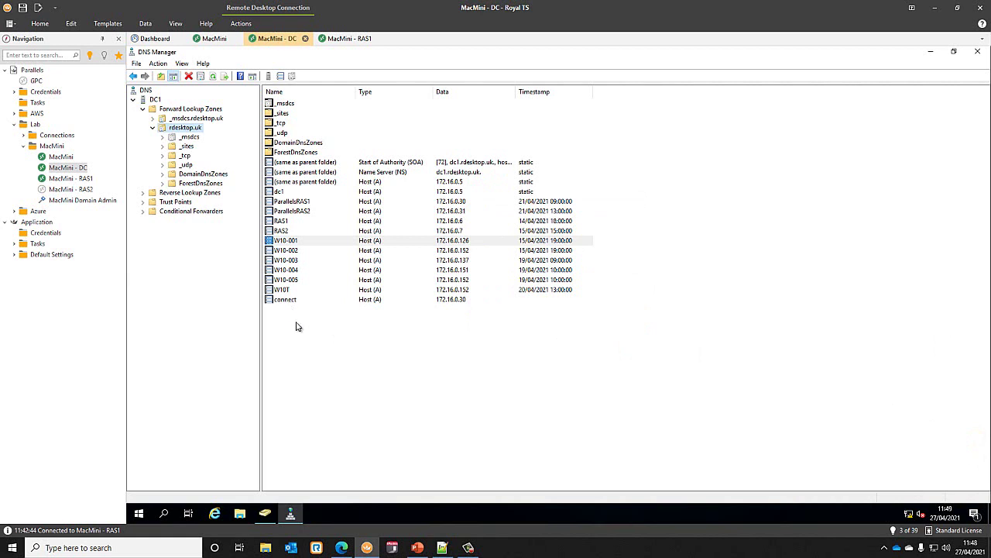
- Change line 24 of the hosts file from 172.16.0.35 to 172.16.0.30 and save
{"action": "left_click", "coordinate": [443, 548]}
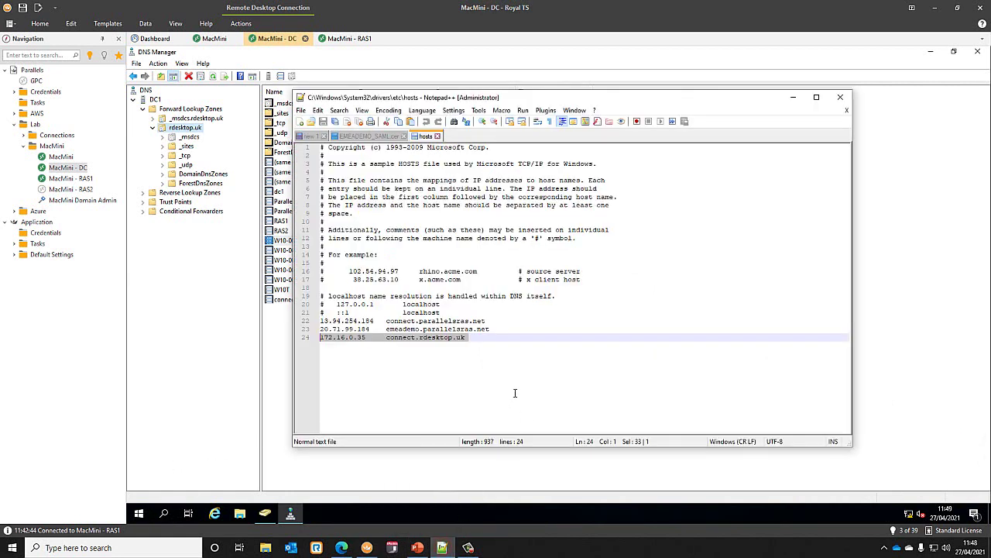
{"action": "left_click", "coordinate": [371, 337]}
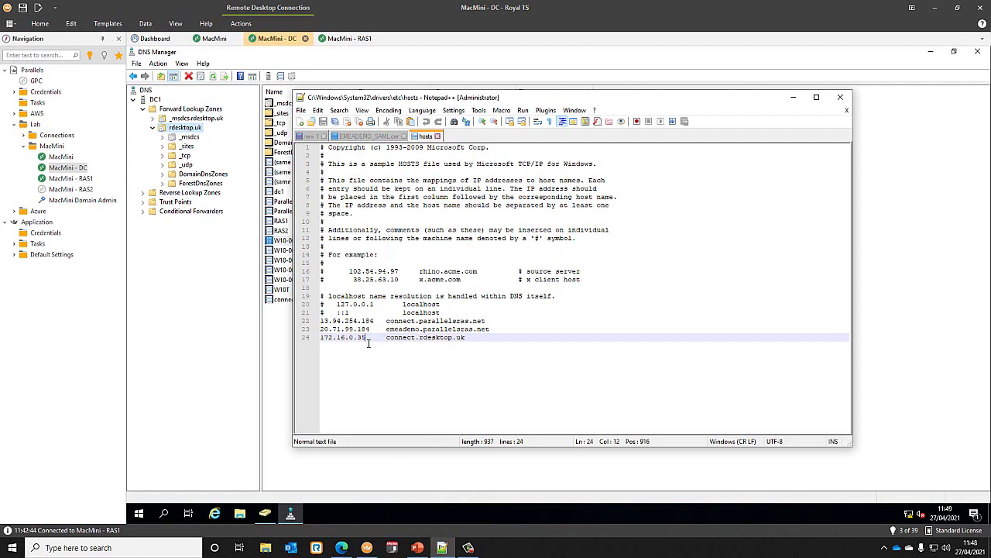
{"action": "key", "text": "BackSpace"}
{"action": "type", "text": "0"}
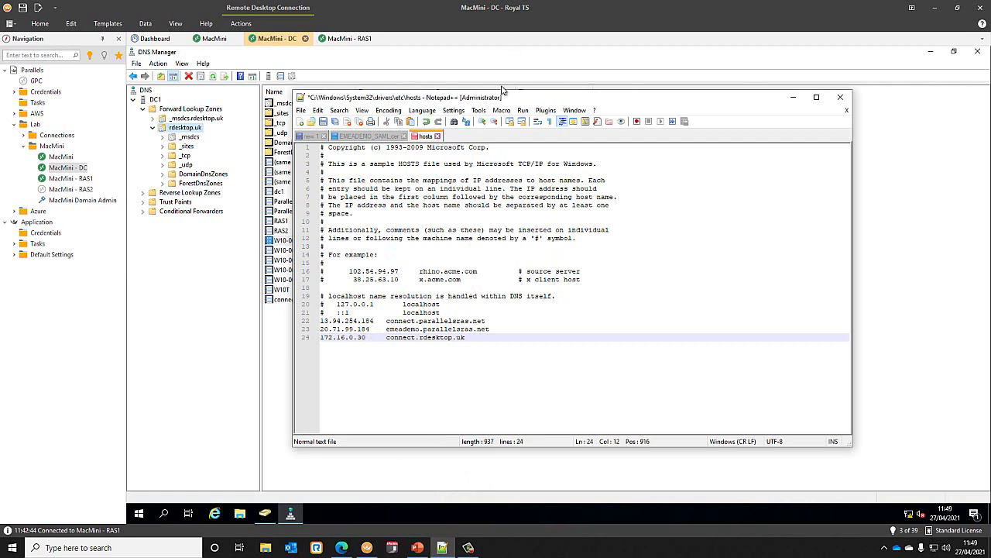
{"action": "left_click_drag", "start_coordinate": [507, 99], "coordinate": [579, 104]}
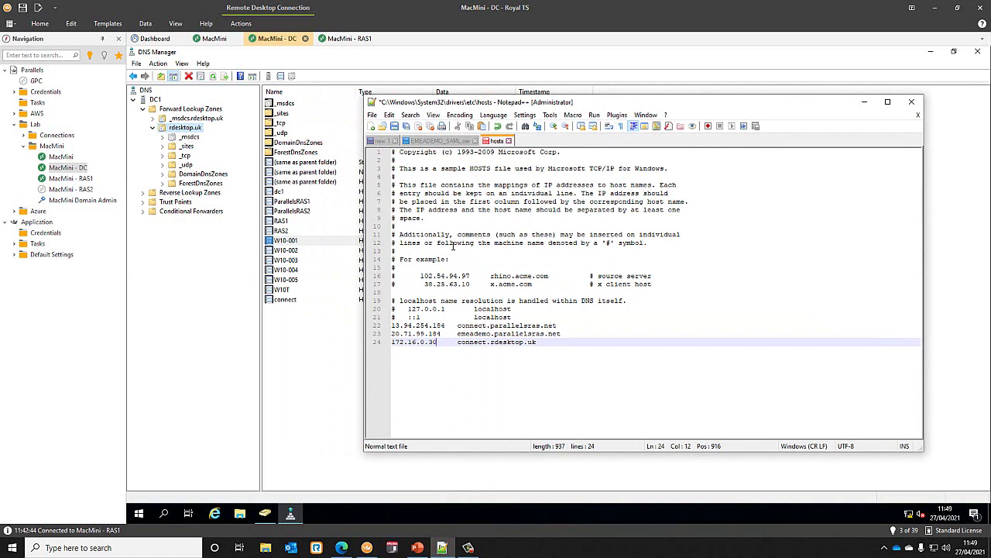
{"action": "left_click", "coordinate": [394, 127]}
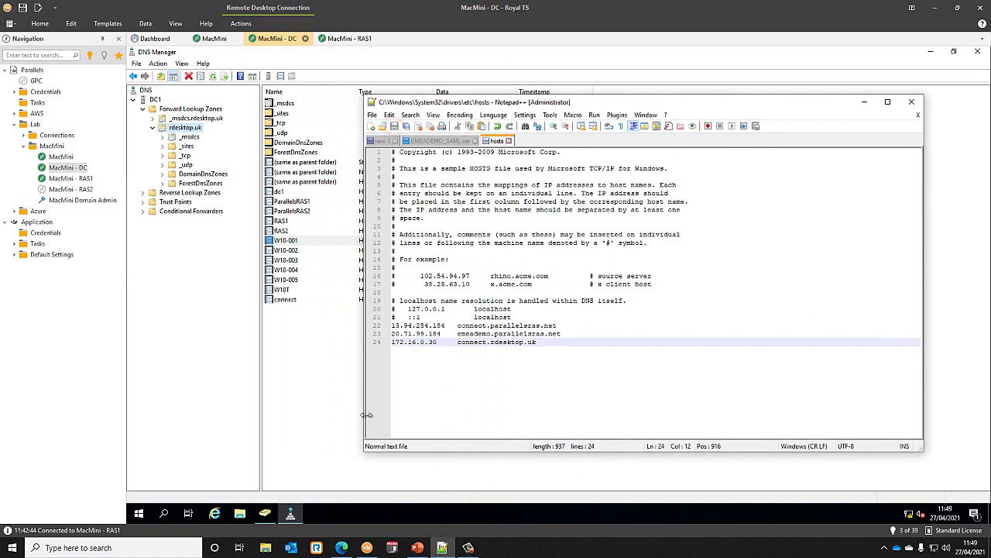
{"action": "left_click", "coordinate": [13, 548]}
- Ping connect.rdesktop.uk from Command Prompt to confirm it resolves to 172.16.0.30, then close it
{"action": "type", "text": "cmd"}
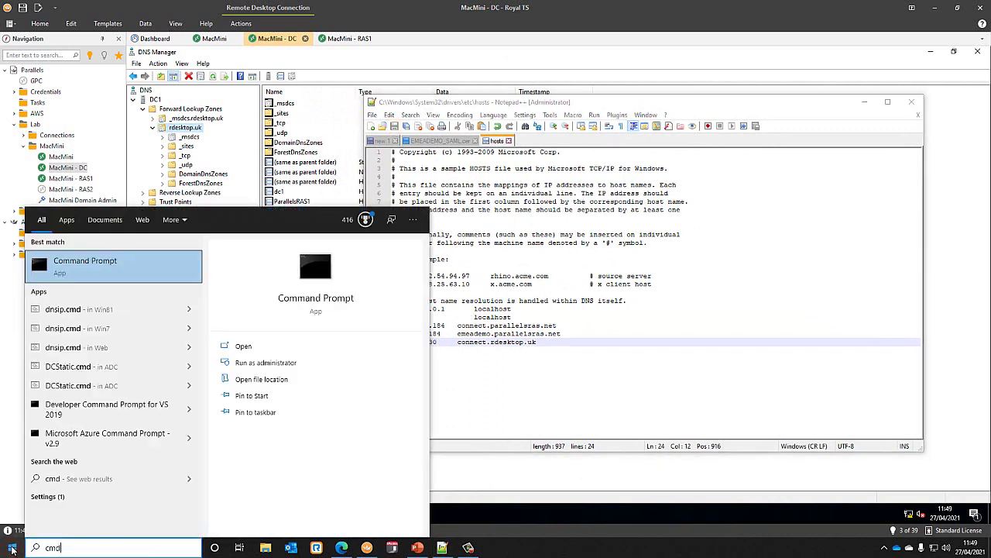
{"action": "key", "text": "Return"}
{"action": "type", "text": "ping co"}
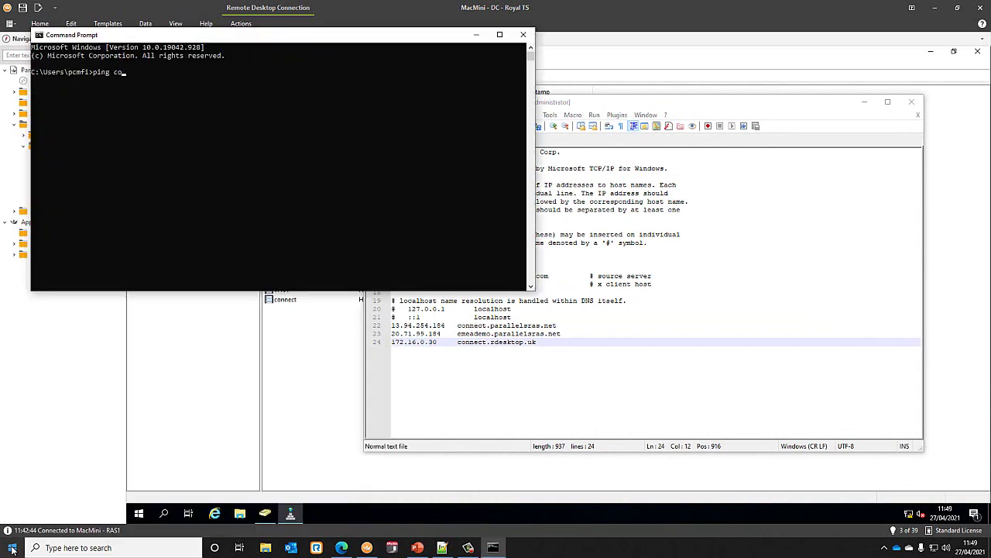
{"action": "type", "text": "nnect.rdeskto"}
{"action": "type", "text": "p.a"}
{"action": "type", "text": "uk"}
{"action": "key", "text": "Return"}
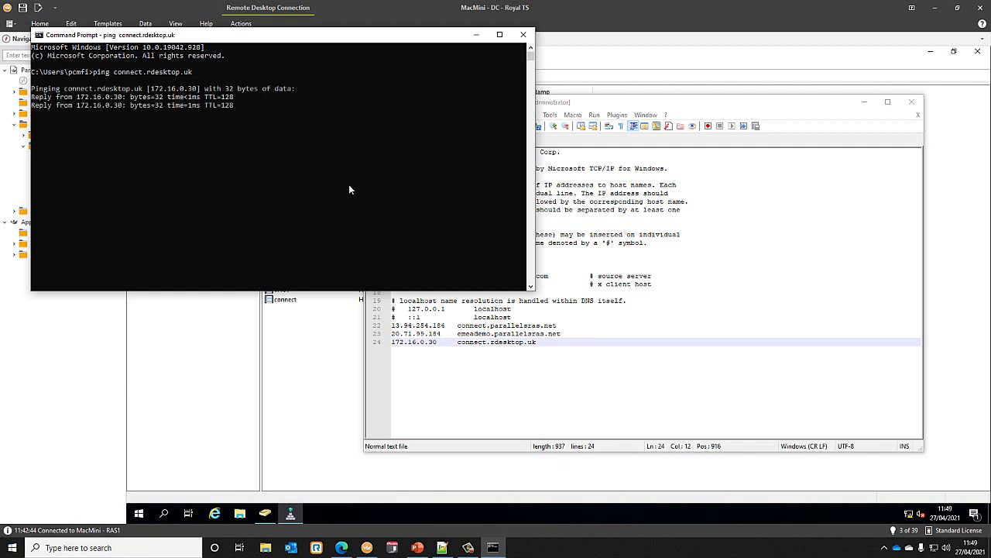
{"action": "key", "text": "ctrl+c"}
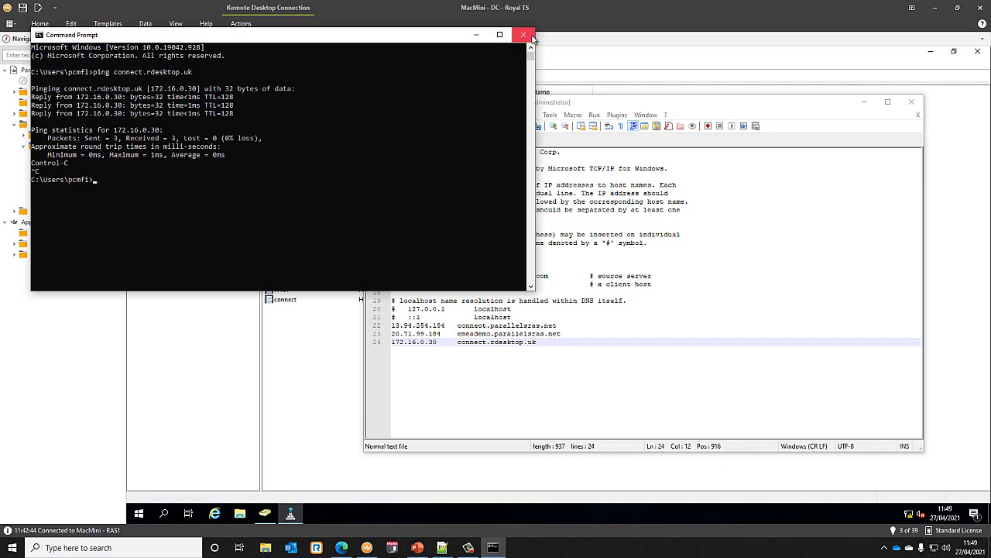
{"action": "left_click", "coordinate": [523, 34]}
{"action": "left_click", "coordinate": [868, 103]}
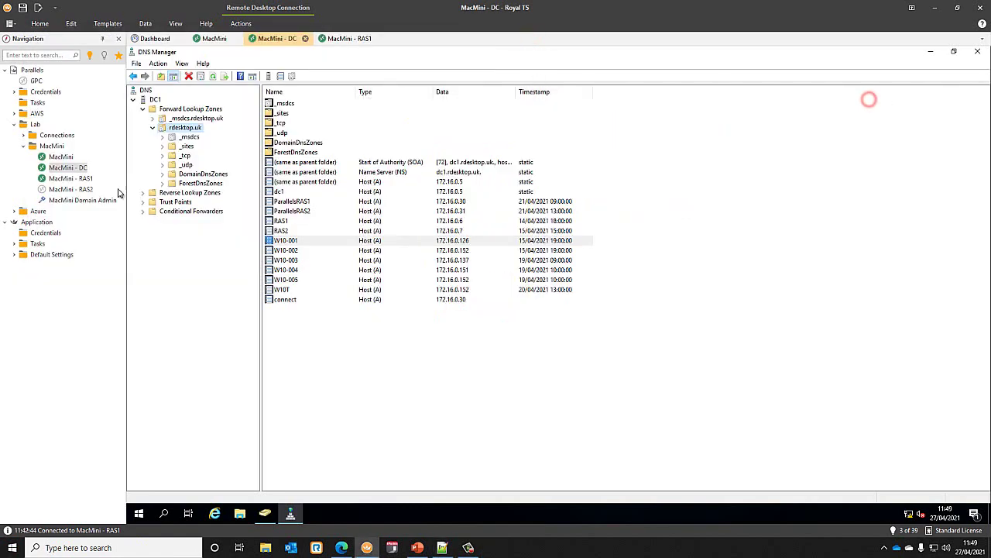
{"action": "left_click", "coordinate": [72, 178]}
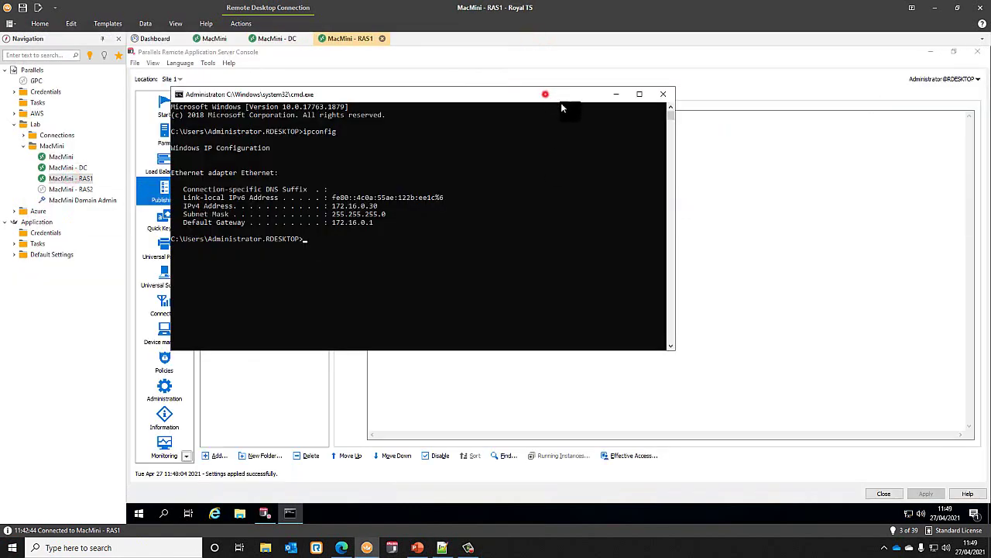
{"action": "left_click_drag", "start_coordinate": [546, 95], "coordinate": [747, 139]}
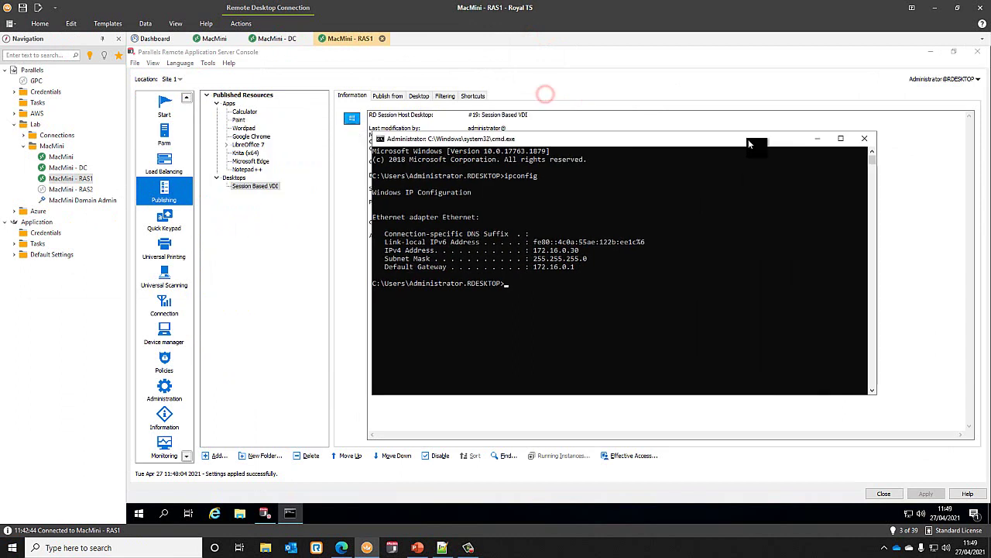
{"action": "left_click", "coordinate": [865, 139]}
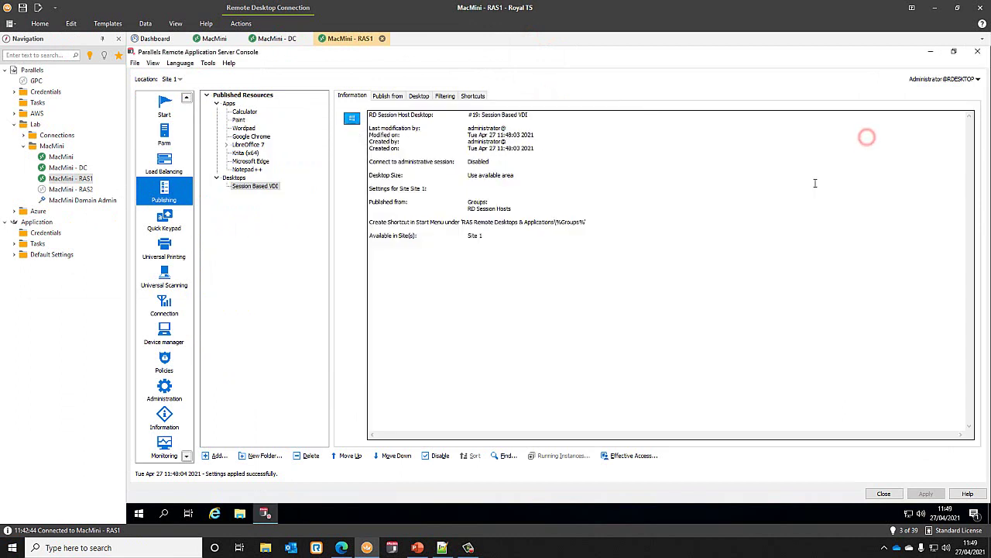
{"action": "right_click", "coordinate": [340, 548]}
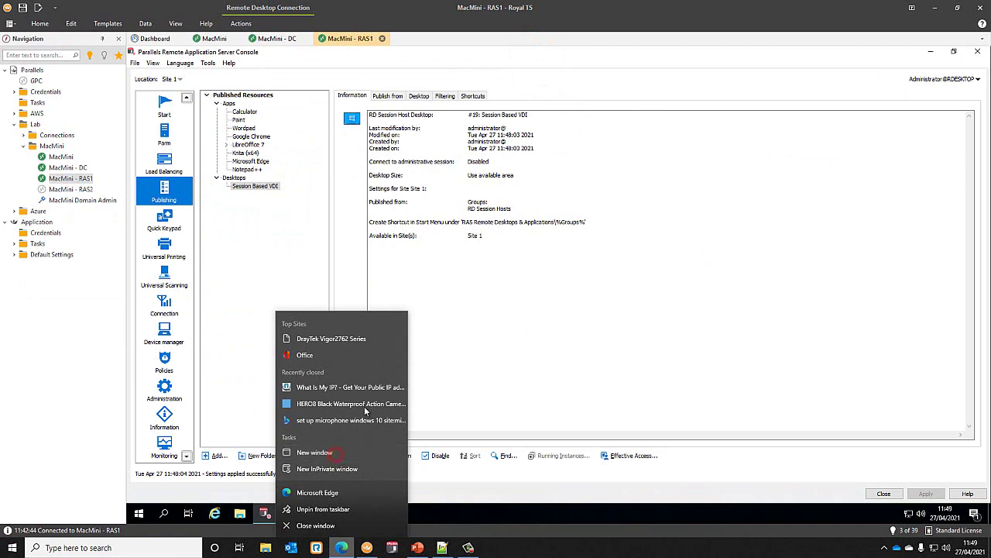
{"action": "key", "text": "Escape"}
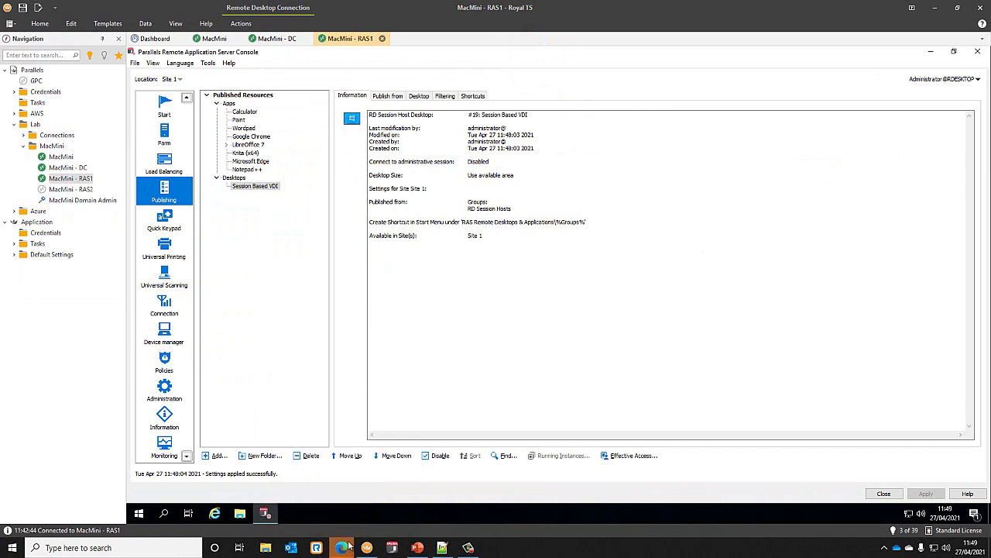
- Load connect.rdesktop.uk in the Edge New tab window
{"action": "mouse_move", "coordinate": [348, 546]}
{"action": "left_click", "coordinate": [380, 513]}
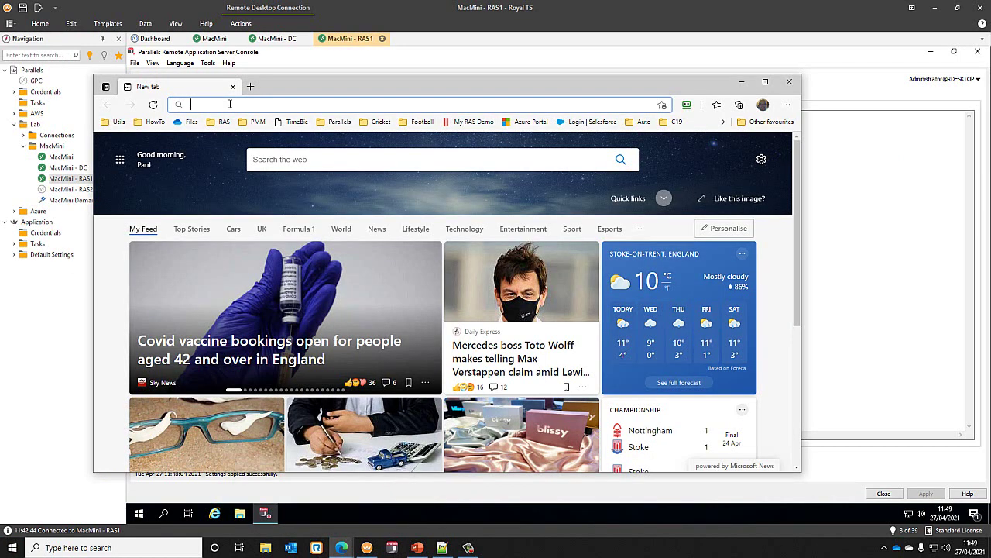
{"action": "type", "text": "connect"}
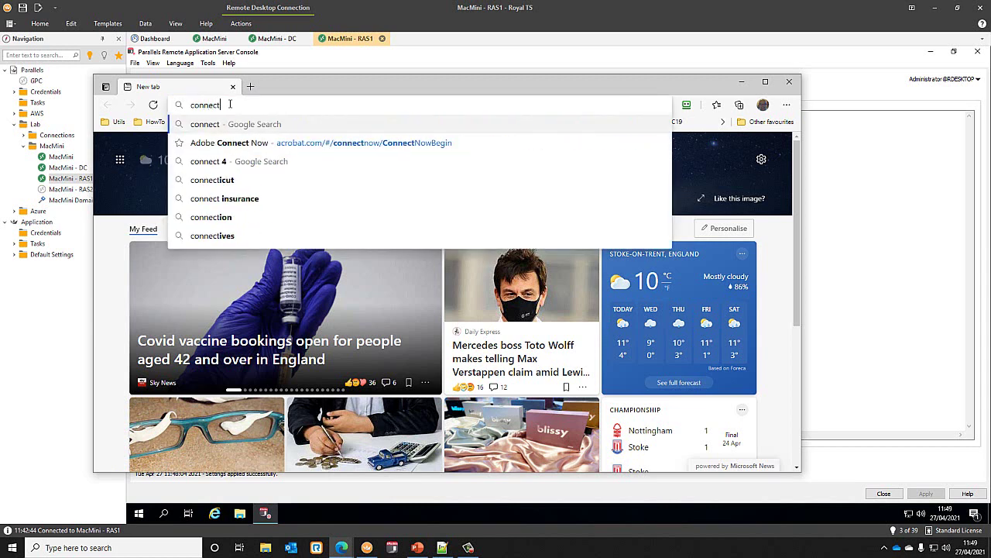
{"action": "type", "text": ".rdes"}
{"action": "type", "text": "ktop."}
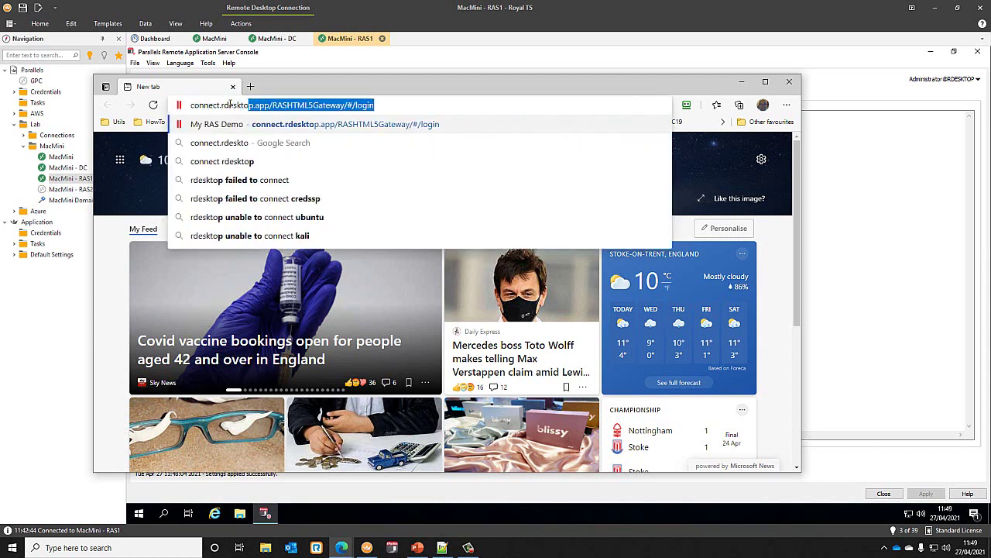
{"action": "type", "text": "uk"}
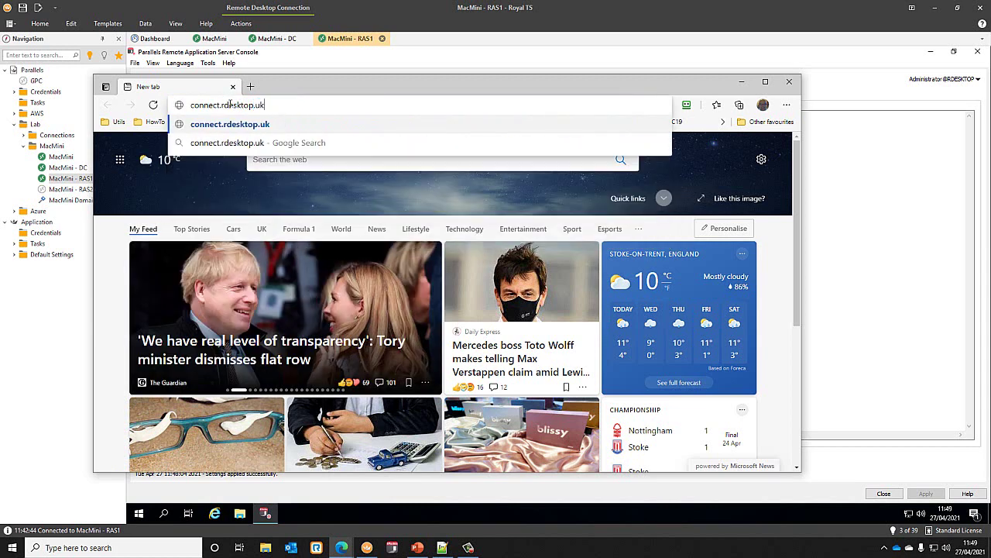
{"action": "key", "text": "Return"}
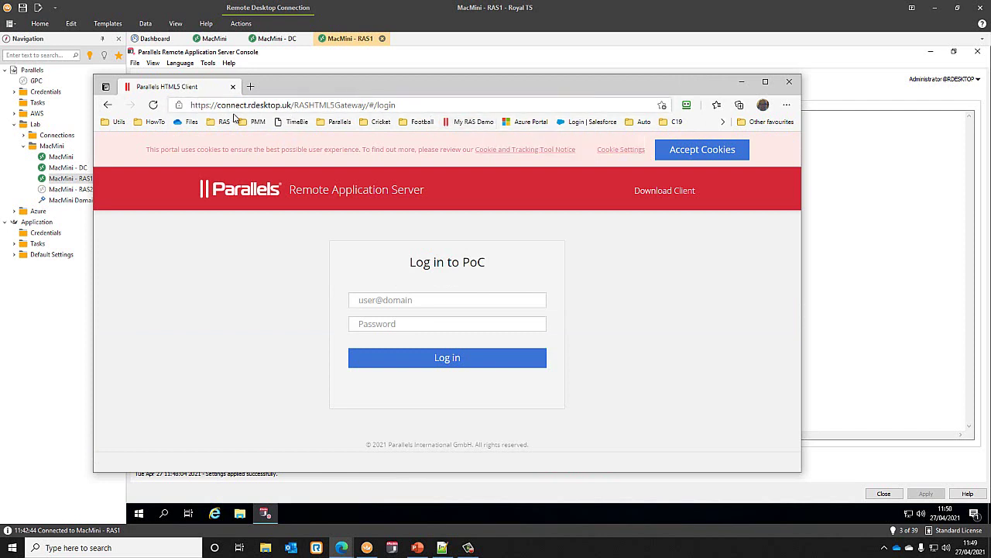
- Check the site's certificate and connection security, then accept the portal's cookies
{"action": "left_click", "coordinate": [178, 104]}
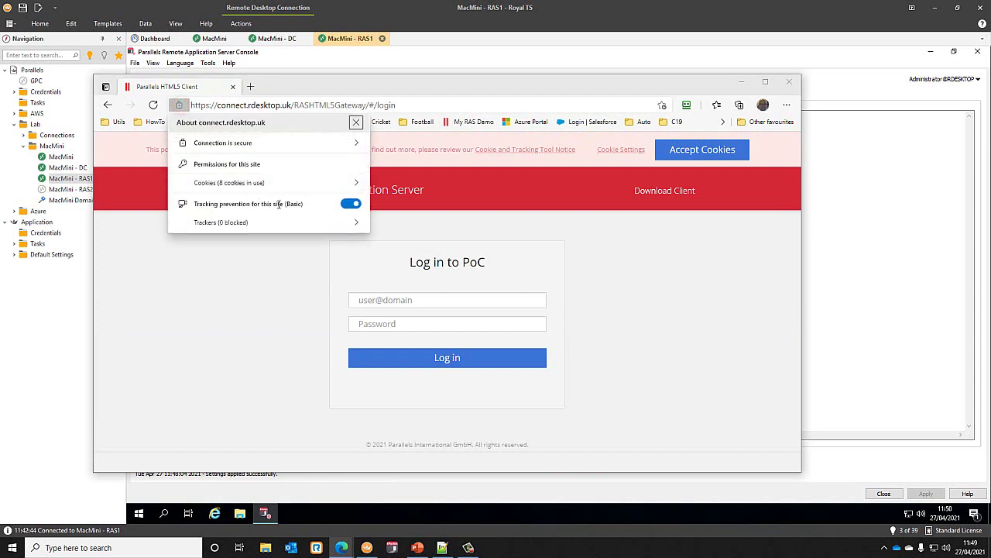
{"action": "left_click", "coordinate": [254, 144]}
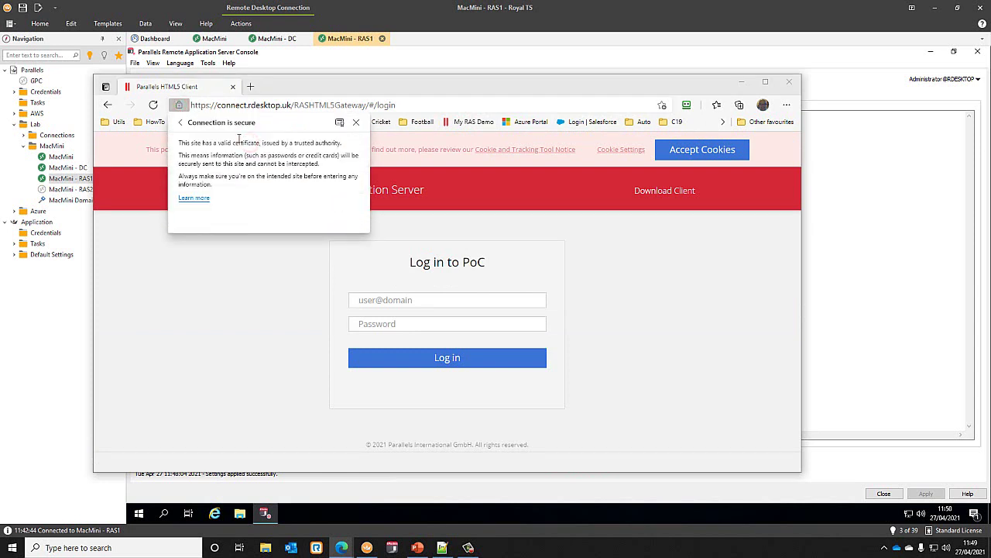
{"action": "left_click", "coordinate": [180, 123]}
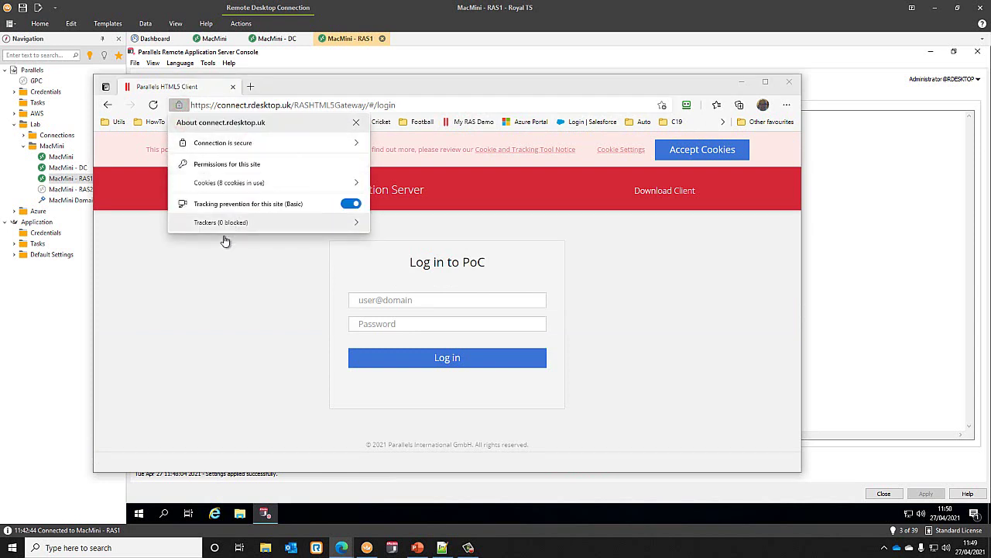
{"action": "left_click", "coordinate": [224, 288]}
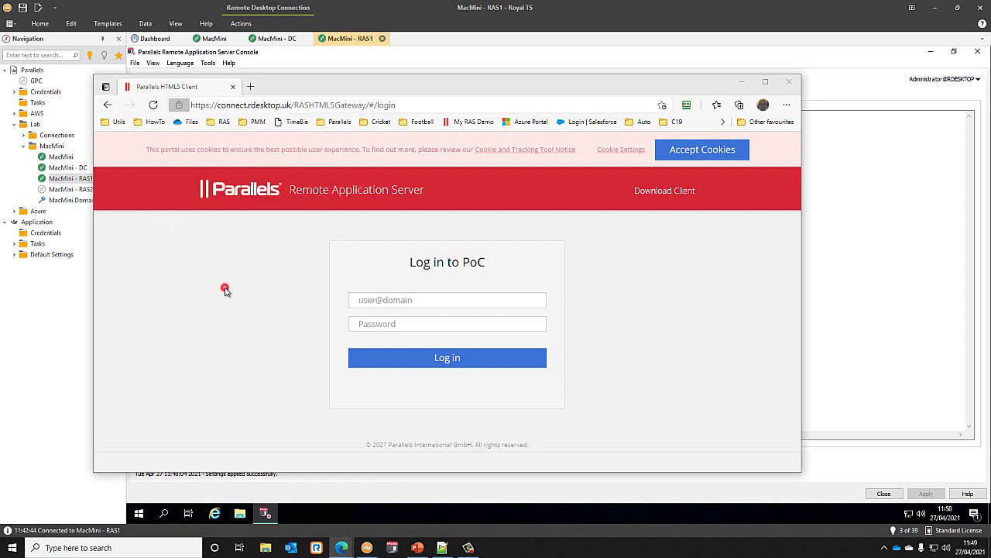
{"action": "left_click", "coordinate": [711, 152]}
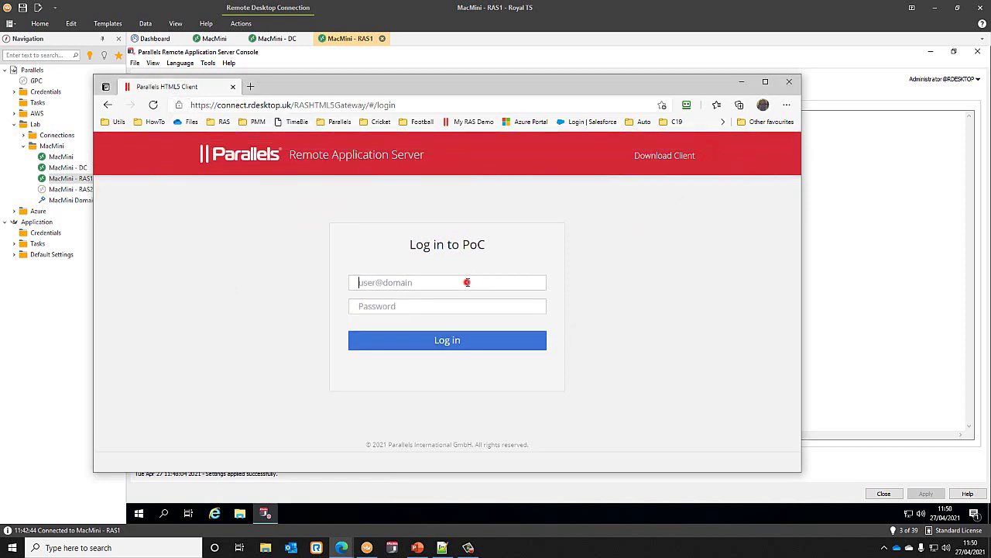
- Log in with the PoC account, always allow opening Parallels Client, and decline saving the password
{"action": "type", "text": "paul"}
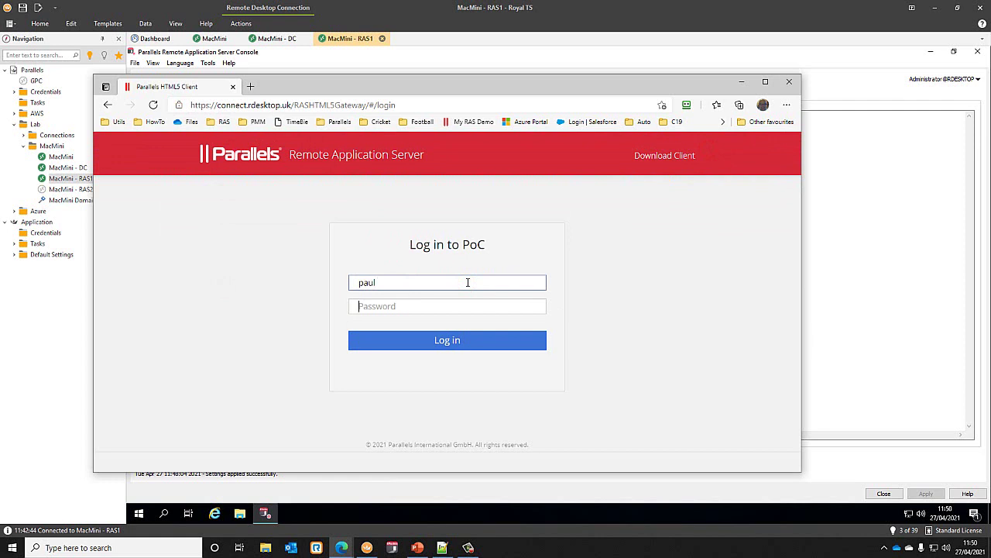
{"action": "type", "text": "***"}
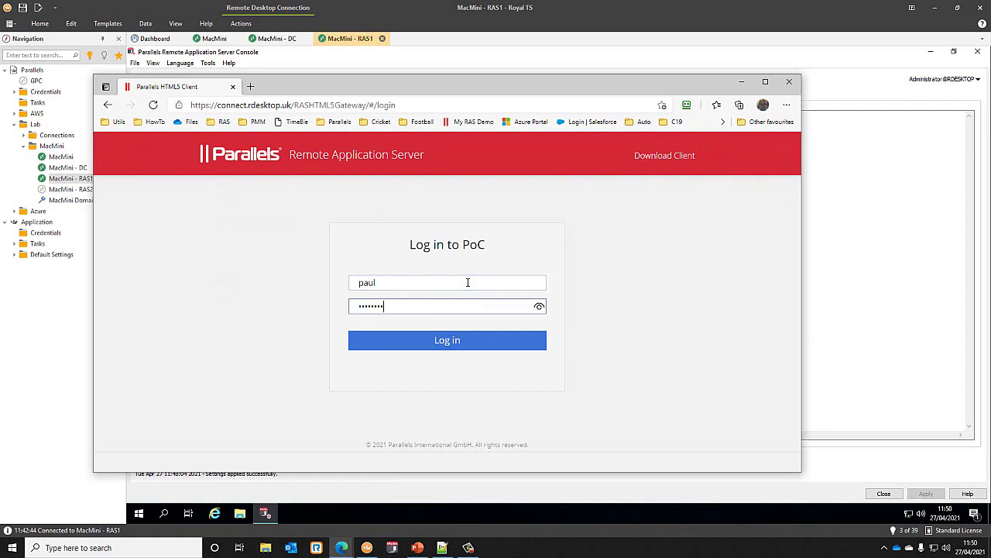
{"action": "left_click", "coordinate": [442, 340]}
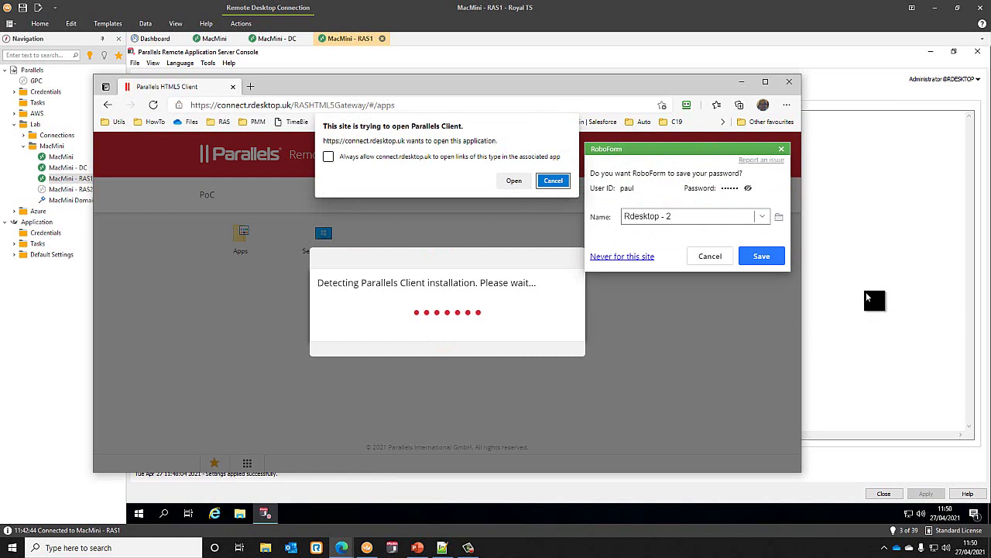
{"action": "left_click", "coordinate": [708, 256]}
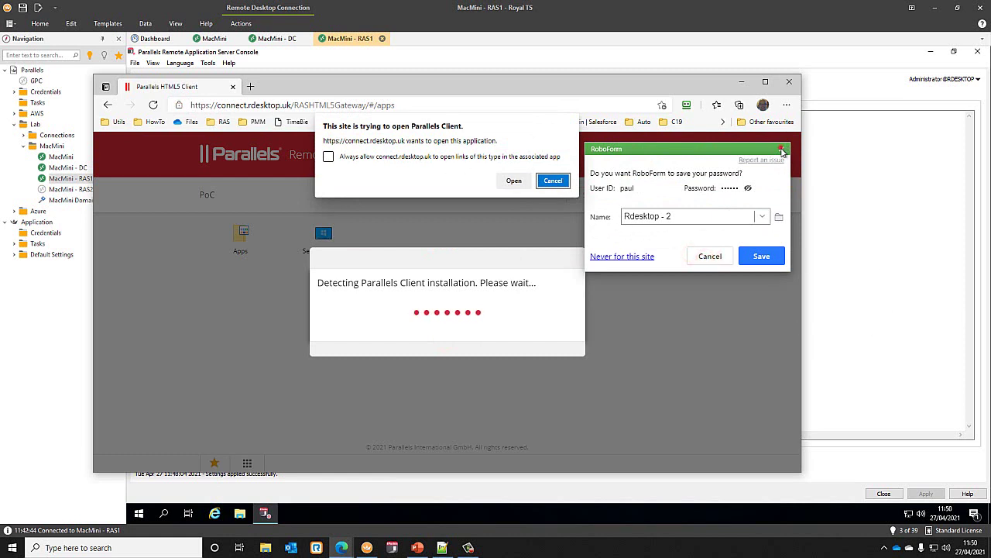
{"action": "left_click", "coordinate": [350, 158]}
{"action": "left_click", "coordinate": [513, 181]}
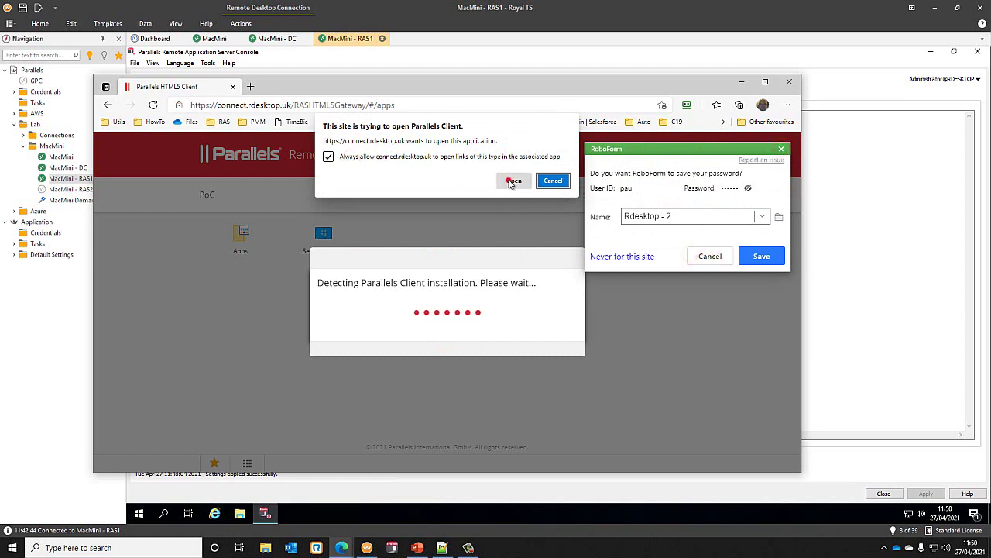
{"action": "left_click", "coordinate": [712, 257]}
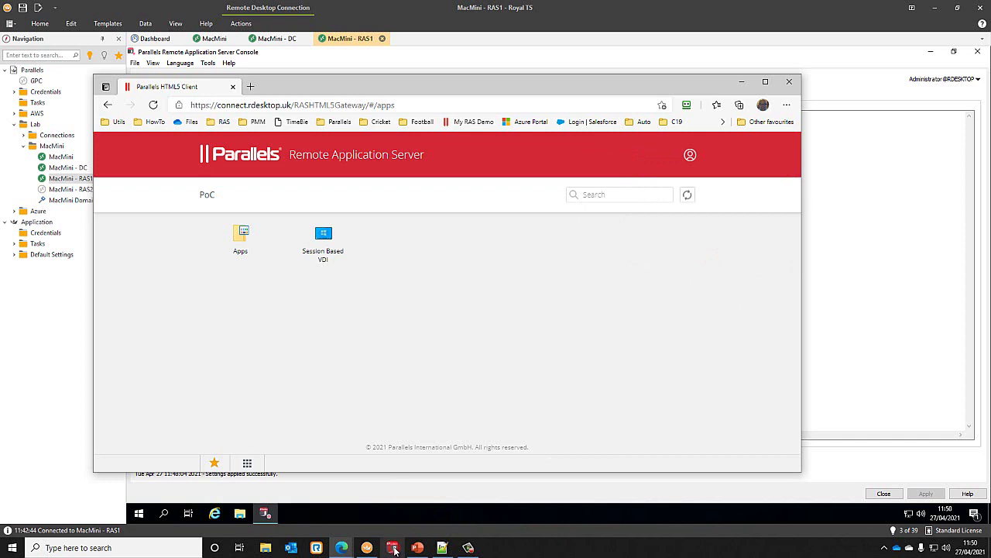
- Minimize Parallels Client and open Session Based VDI in the Parallels HTML5 Client
{"action": "left_click_drag", "start_coordinate": [422, 148], "coordinate": [562, 228]}
{"action": "left_click", "coordinate": [911, 228]}
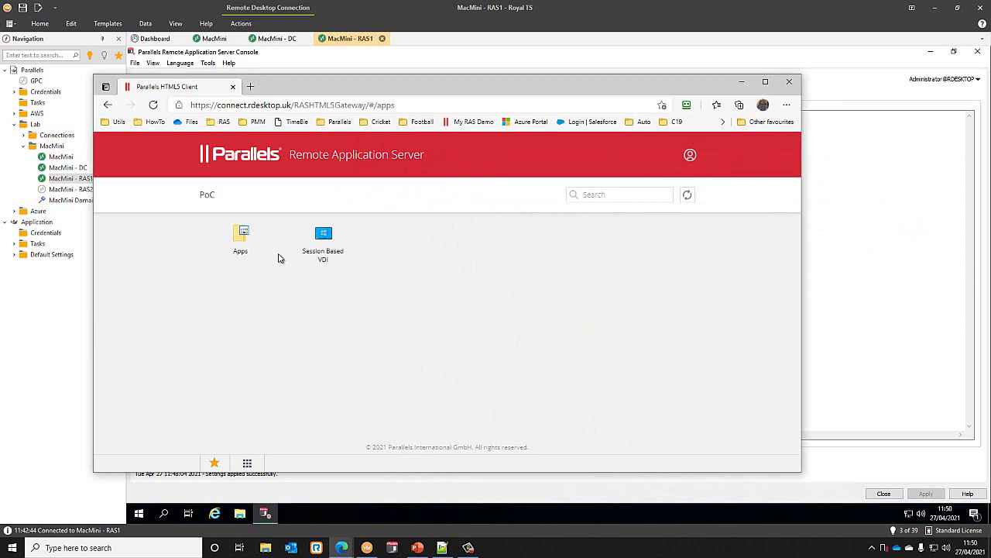
{"action": "left_click_drag", "start_coordinate": [349, 85], "coordinate": [398, 86]}
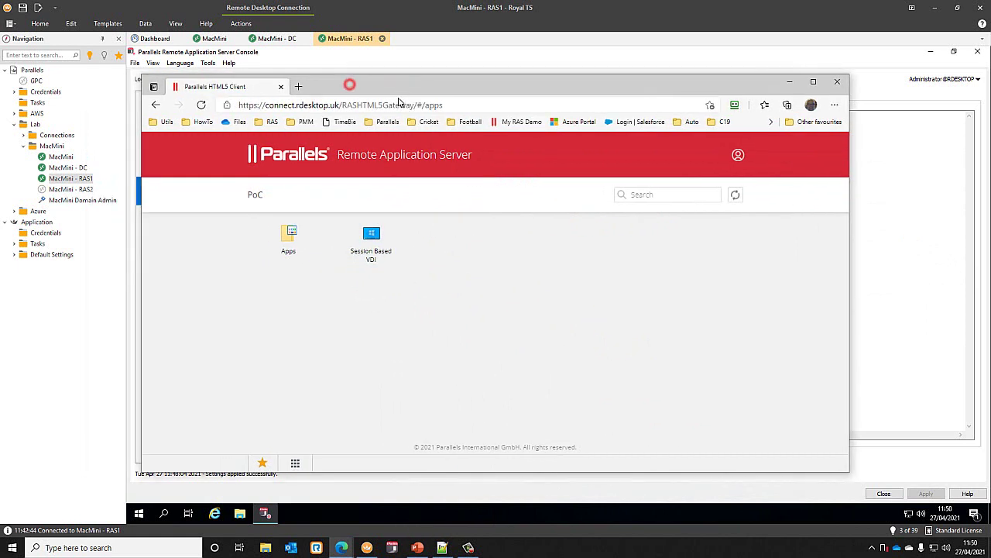
{"action": "left_click", "coordinate": [370, 235]}
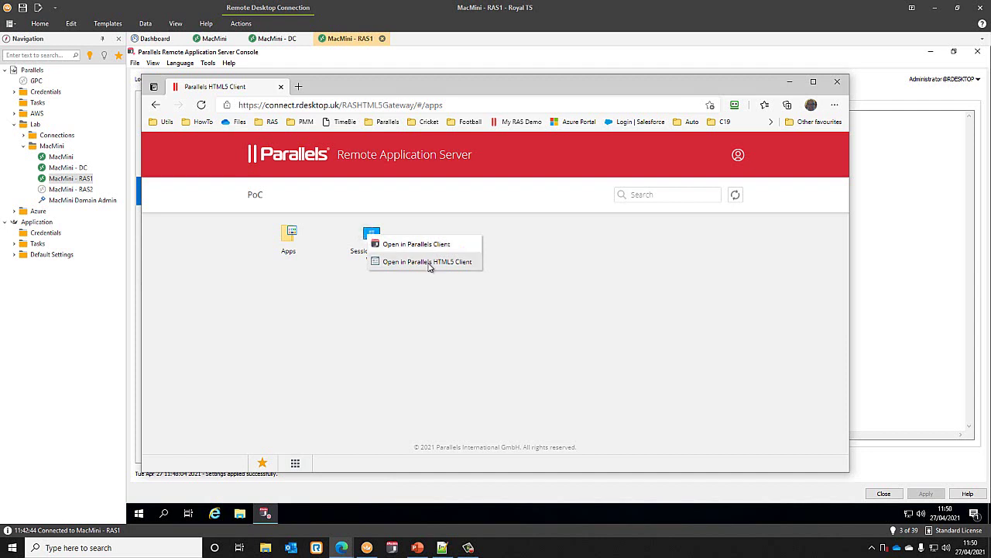
{"action": "left_click", "coordinate": [428, 264]}
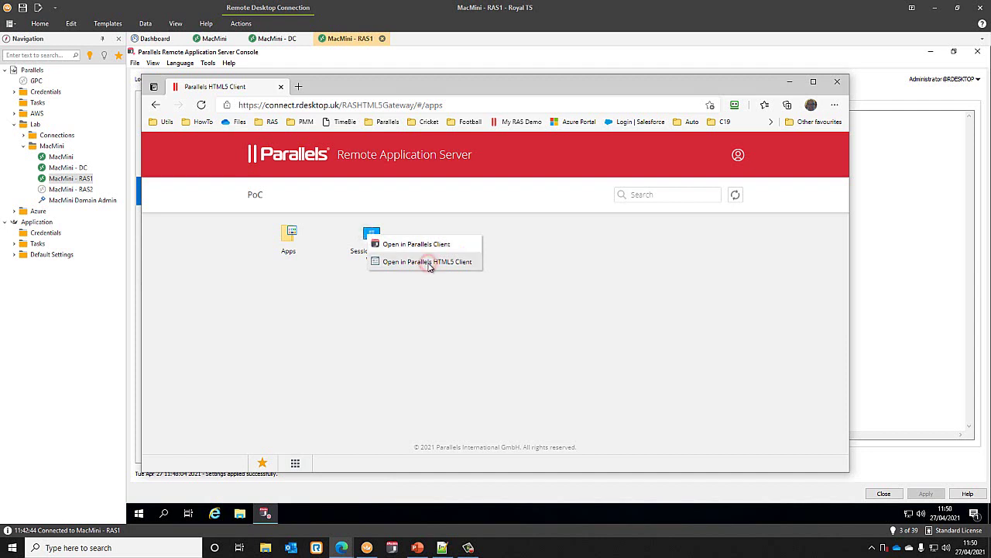
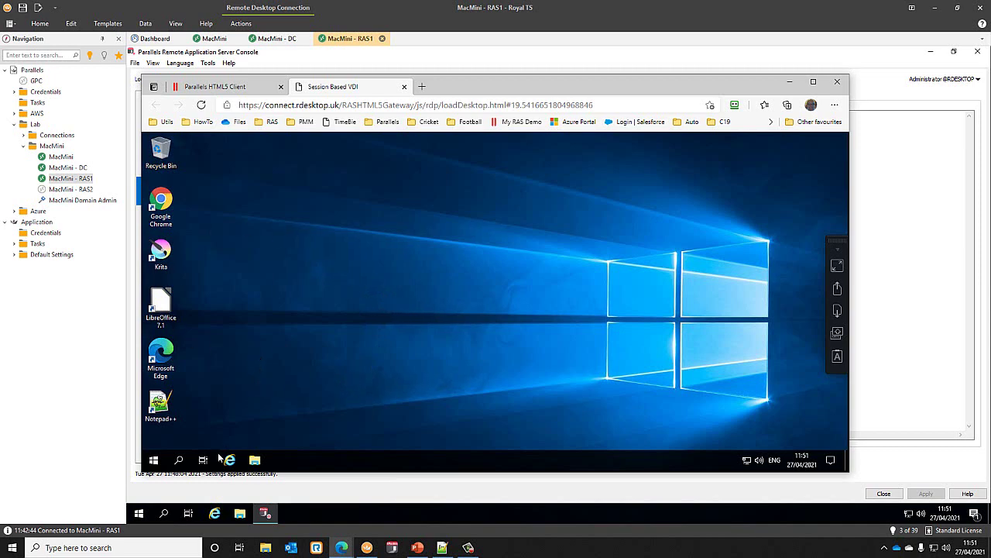
- Open and then close the Start menu on the remote VDI desktop
{"action": "left_click", "coordinate": [154, 460]}
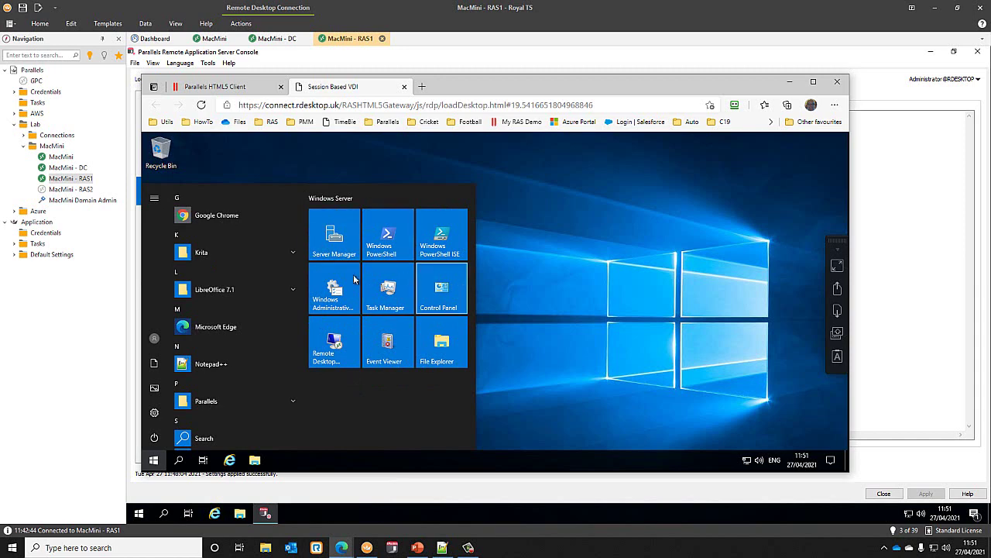
{"action": "left_click", "coordinate": [558, 226]}
- Launch LibreOffice Writer from Apps > LibreOffice 7 inside the HTML5 client
{"action": "left_click", "coordinate": [232, 87]}
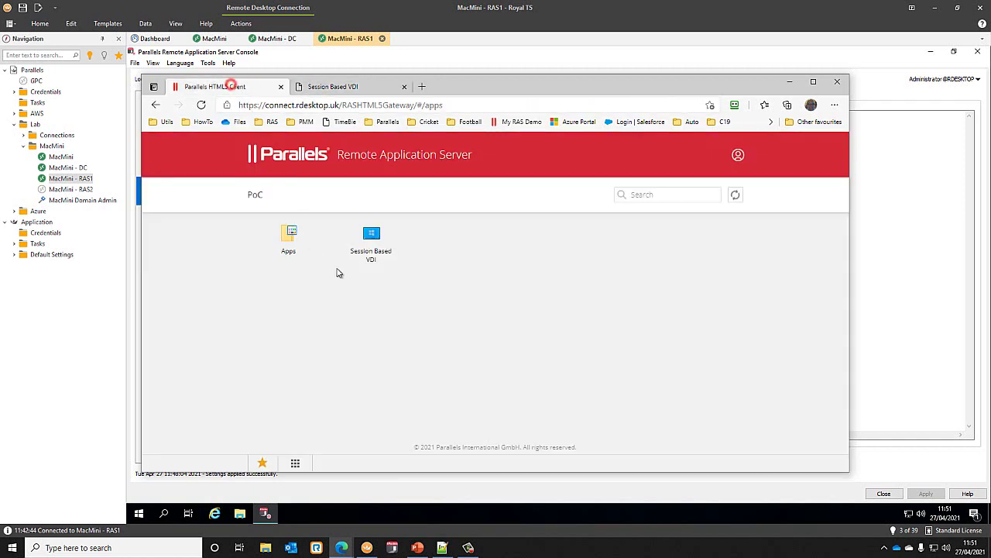
{"action": "left_click", "coordinate": [289, 238]}
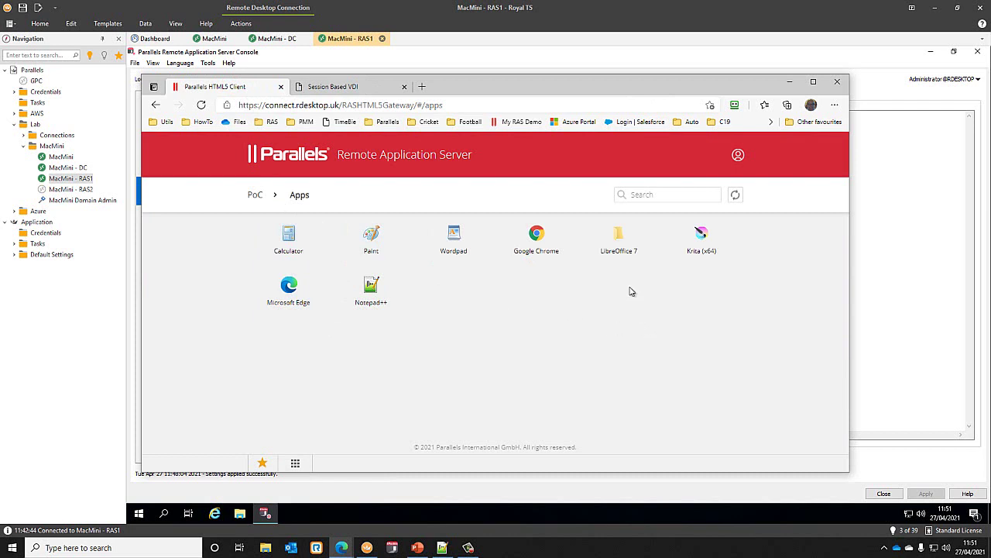
{"action": "left_click", "coordinate": [619, 239]}
{"action": "left_click", "coordinate": [371, 287]}
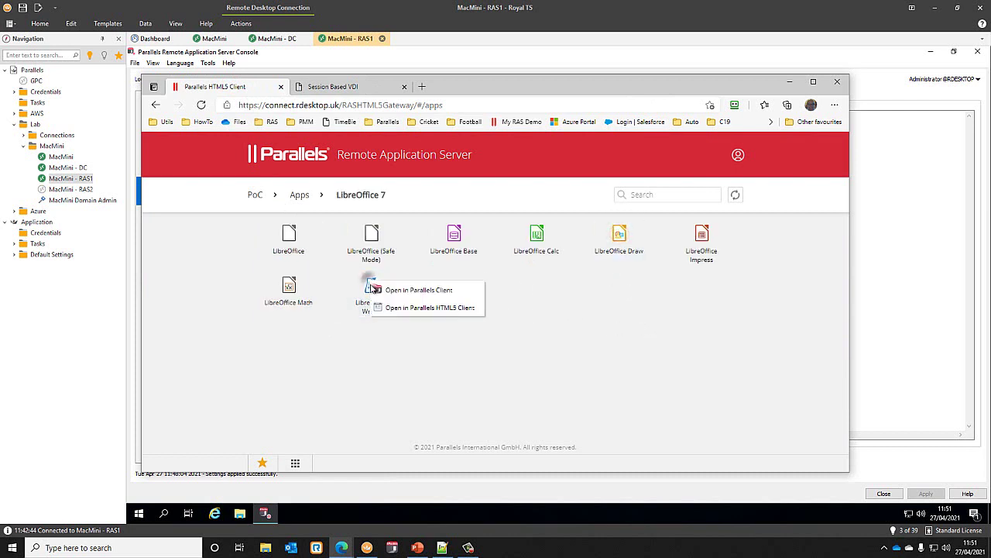
{"action": "left_click", "coordinate": [434, 307]}
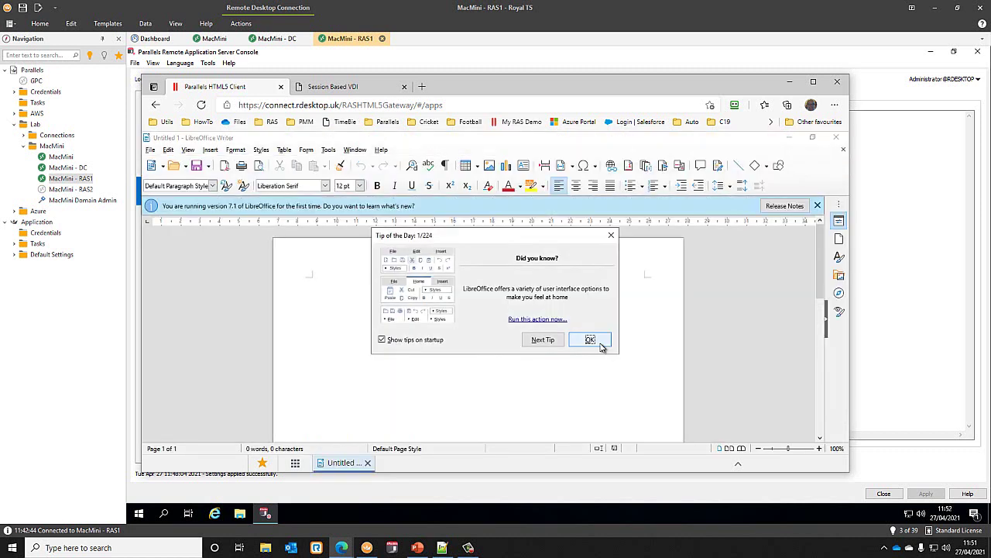
- Turn off the startup Tip of the Day and dismiss the first-run notice
{"action": "left_click", "coordinate": [419, 340]}
{"action": "left_click", "coordinate": [577, 341]}
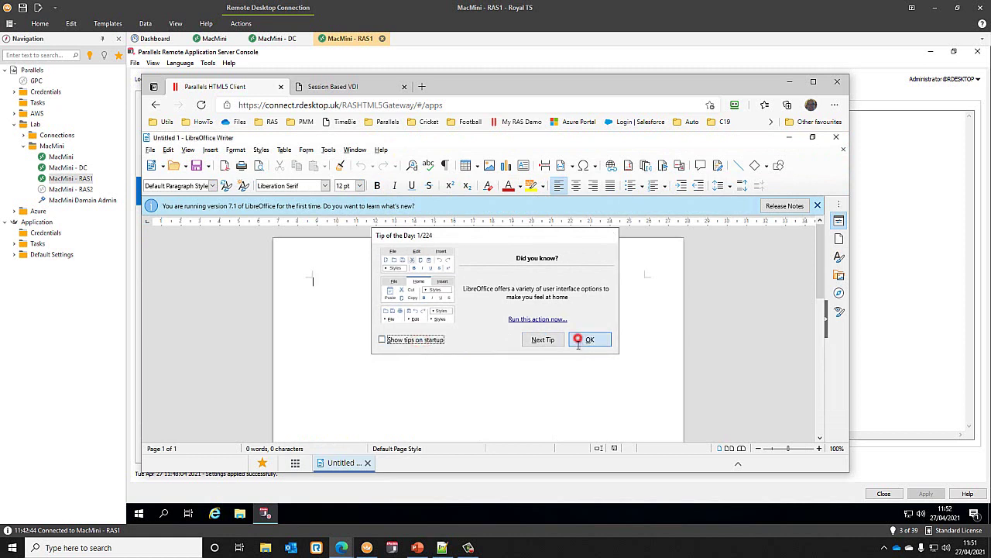
{"action": "left_click", "coordinate": [816, 204]}
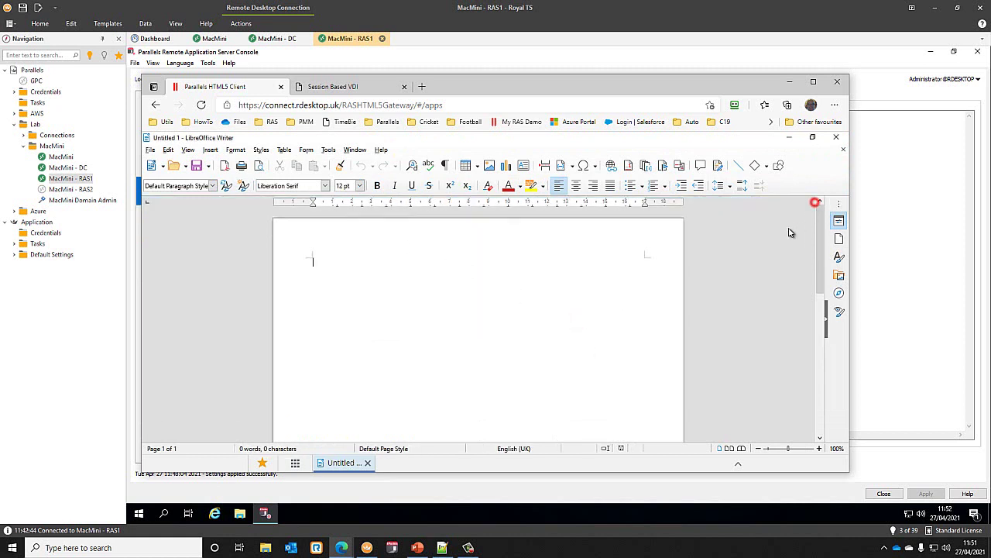
- Create a new spreadsheet via File > New > Spreadsheet, then return to the apps list
{"action": "left_click", "coordinate": [150, 150]}
{"action": "left_click", "coordinate": [176, 162]}
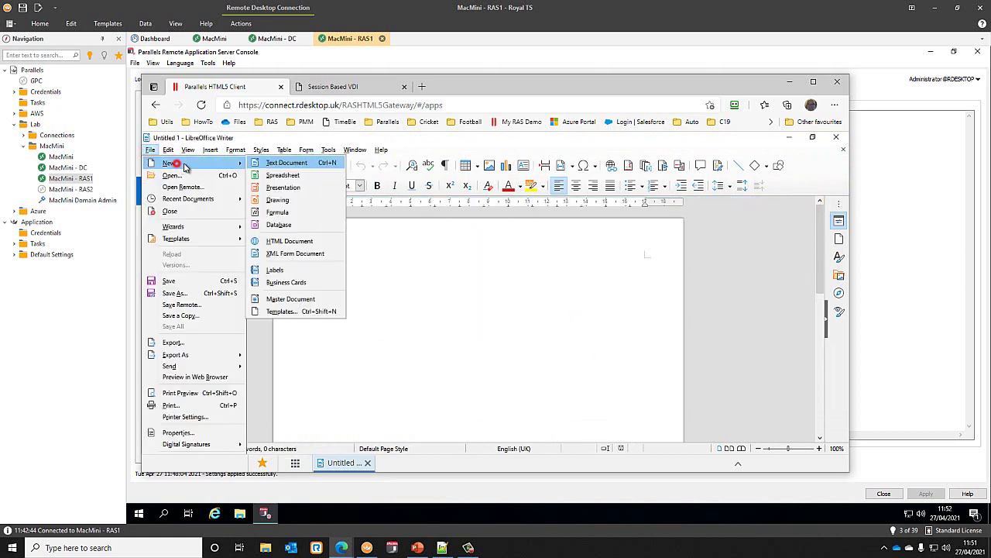
{"action": "left_click", "coordinate": [305, 177]}
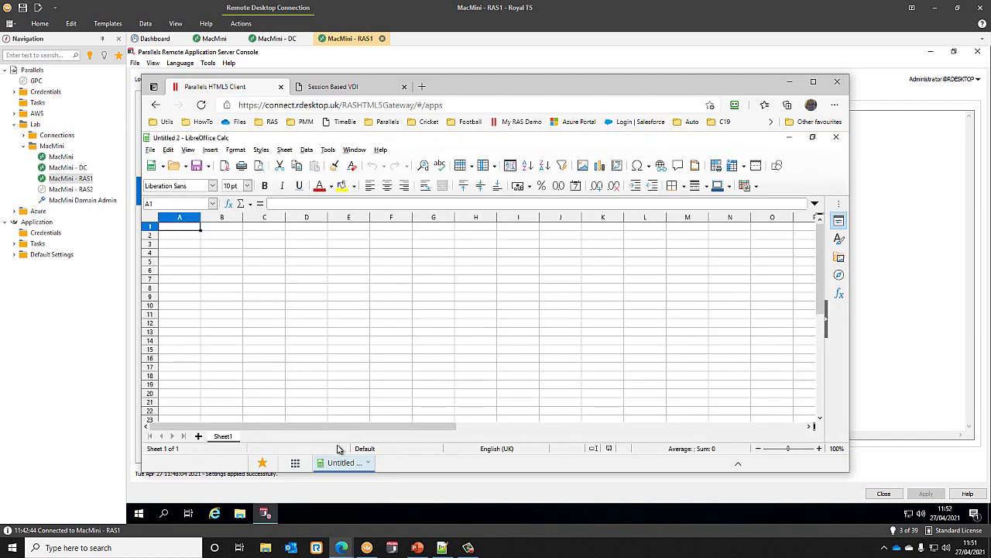
{"action": "left_click", "coordinate": [295, 462]}
- Launch Notepad++ from the Apps list in the HTML5 client and maximize it
{"action": "left_click", "coordinate": [299, 197]}
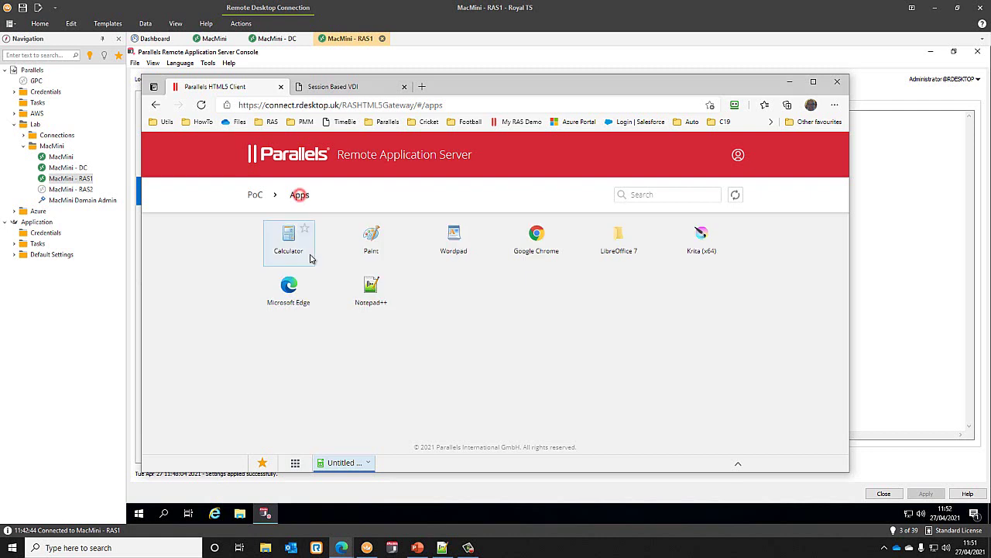
{"action": "right_click", "coordinate": [372, 289]}
{"action": "left_click", "coordinate": [418, 314]}
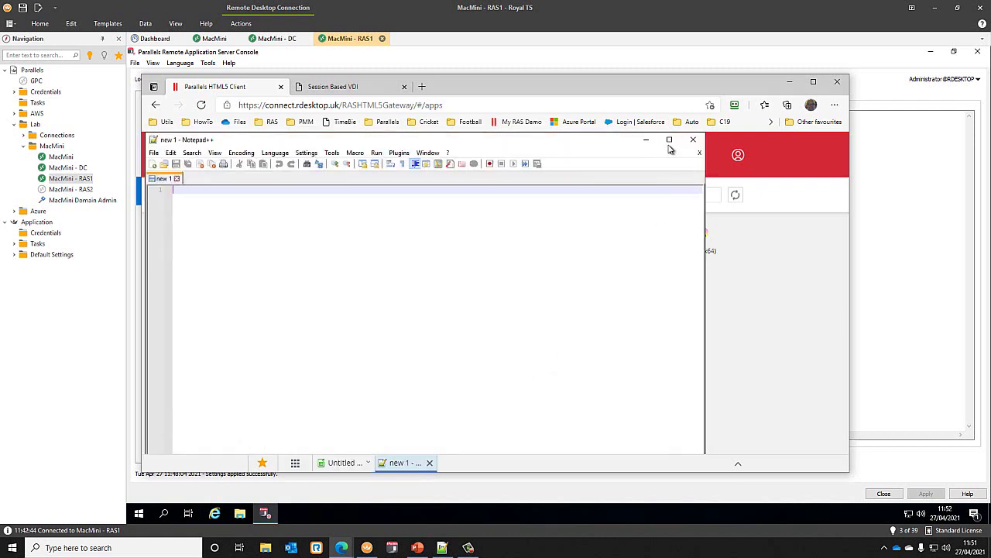
{"action": "left_click", "coordinate": [670, 144]}
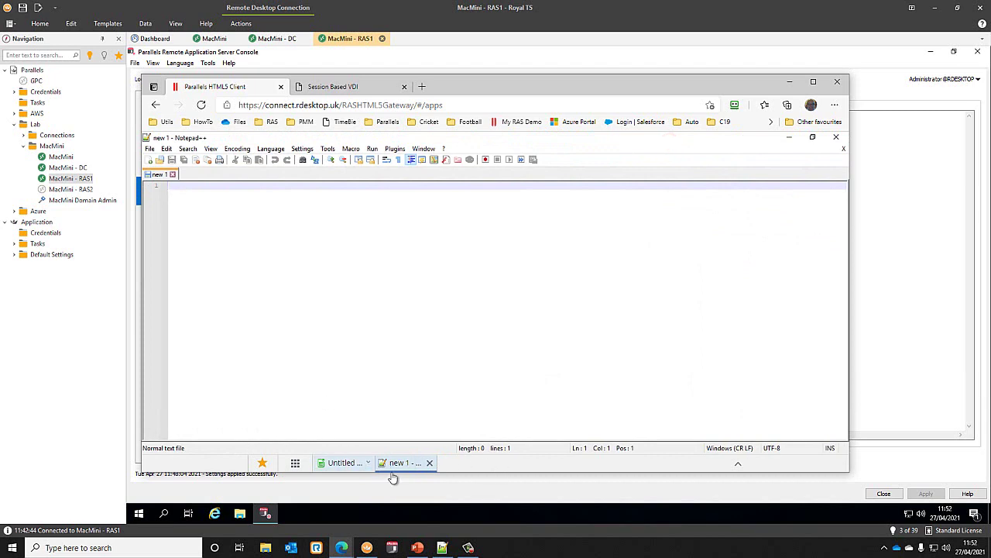
- Switch between the Calc, Writer and Notepad++ windows from the taskbar, then return to the apps launcher
{"action": "left_click", "coordinate": [345, 463]}
{"action": "left_click", "coordinate": [356, 418]}
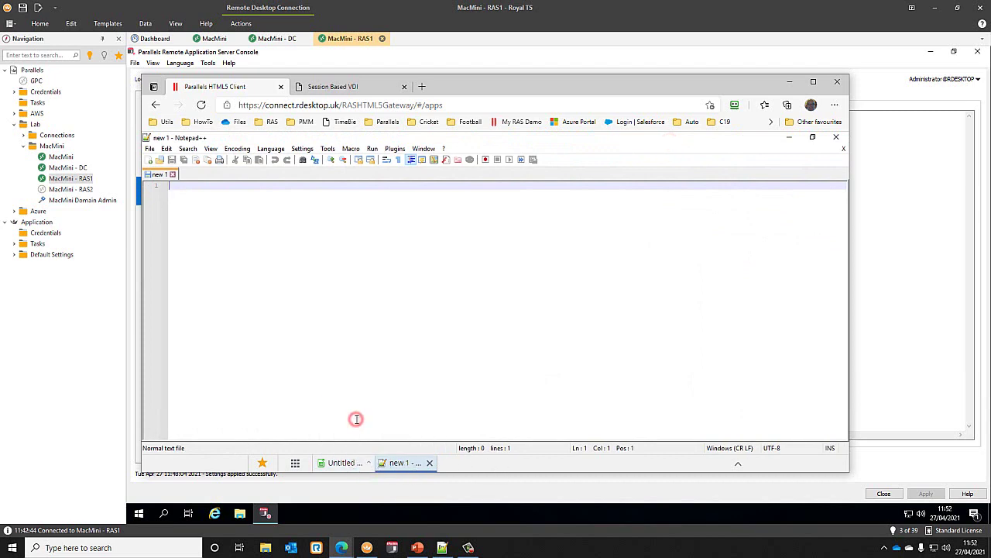
{"action": "left_click", "coordinate": [349, 463]}
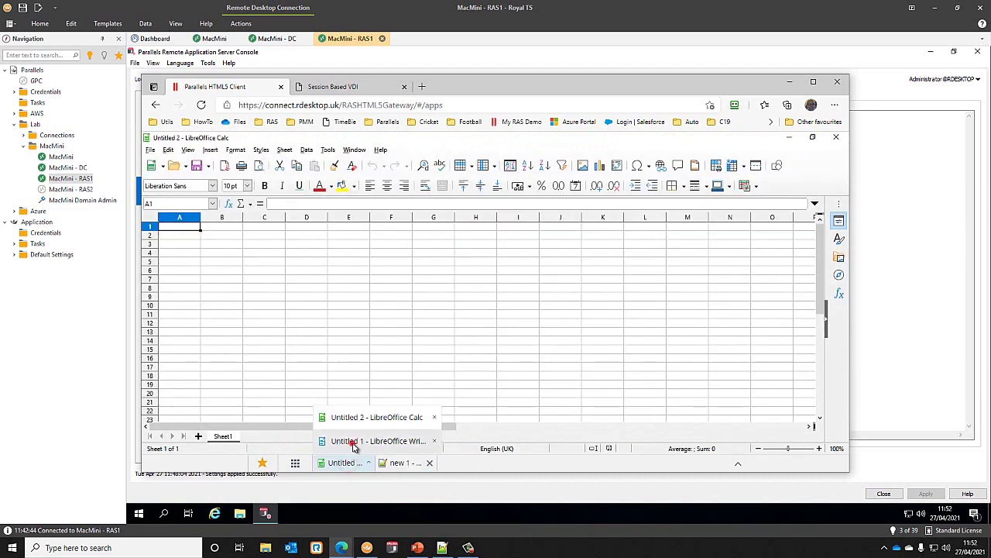
{"action": "left_click", "coordinate": [352, 441]}
{"action": "left_click", "coordinate": [402, 463]}
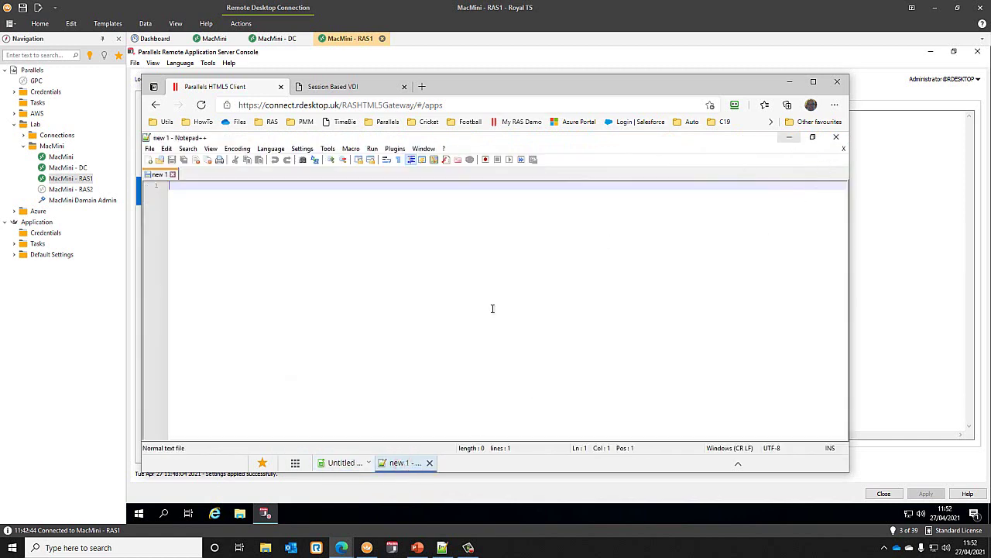
{"action": "left_click", "coordinate": [295, 463]}
{"action": "left_click", "coordinate": [658, 196]}
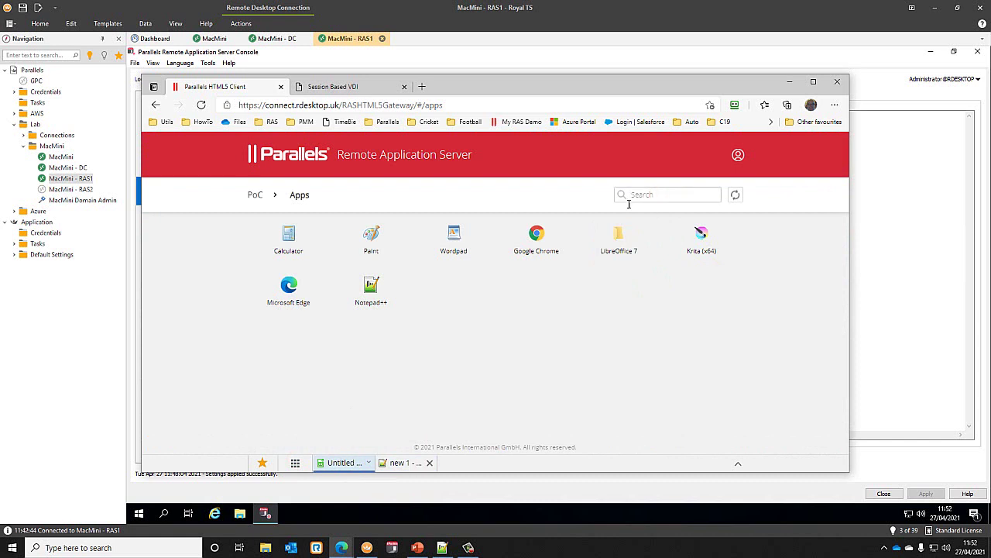
- Search the PoC apps for 'wor', launch WordPad, and minimize it
{"action": "left_click", "coordinate": [255, 195]}
{"action": "left_click", "coordinate": [670, 193]}
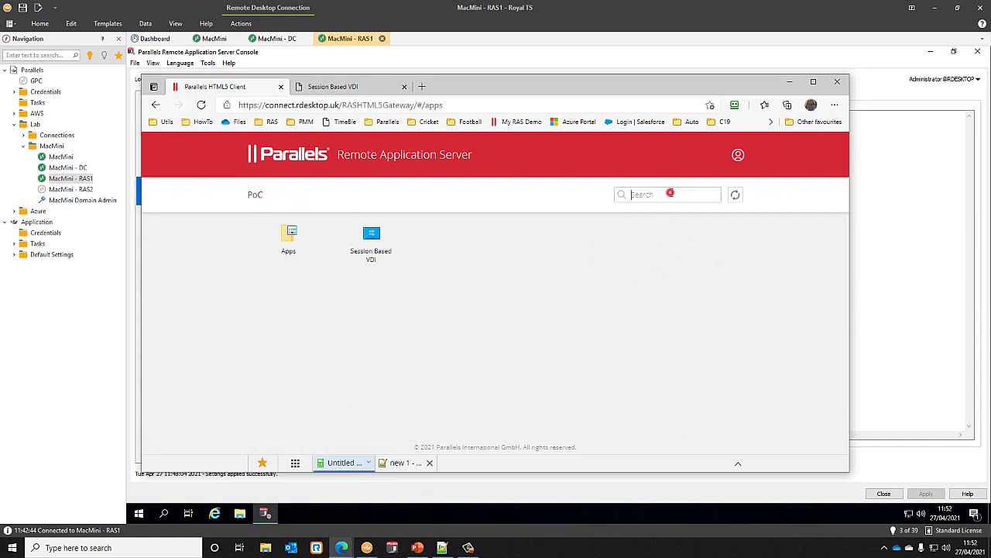
{"action": "type", "text": "word"}
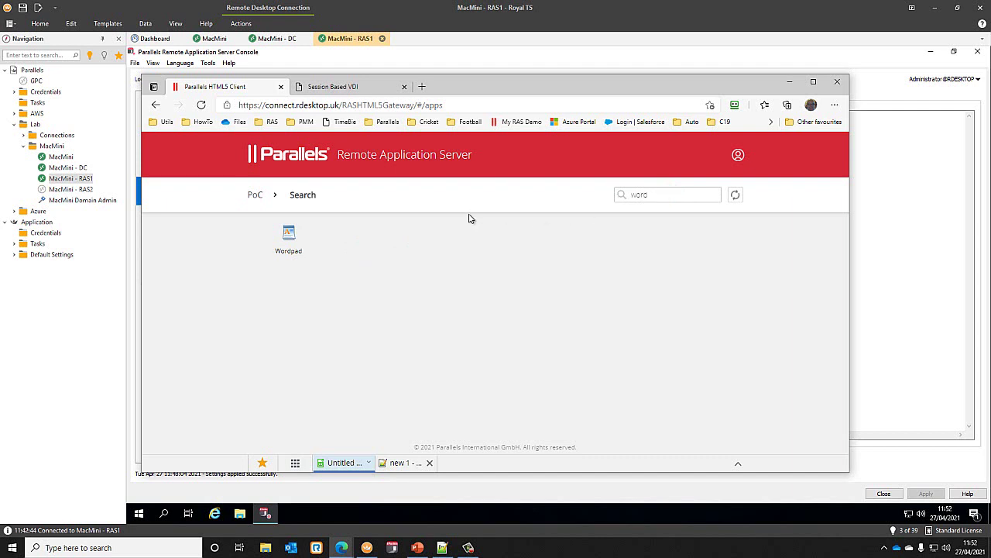
{"action": "left_click", "coordinate": [327, 261]}
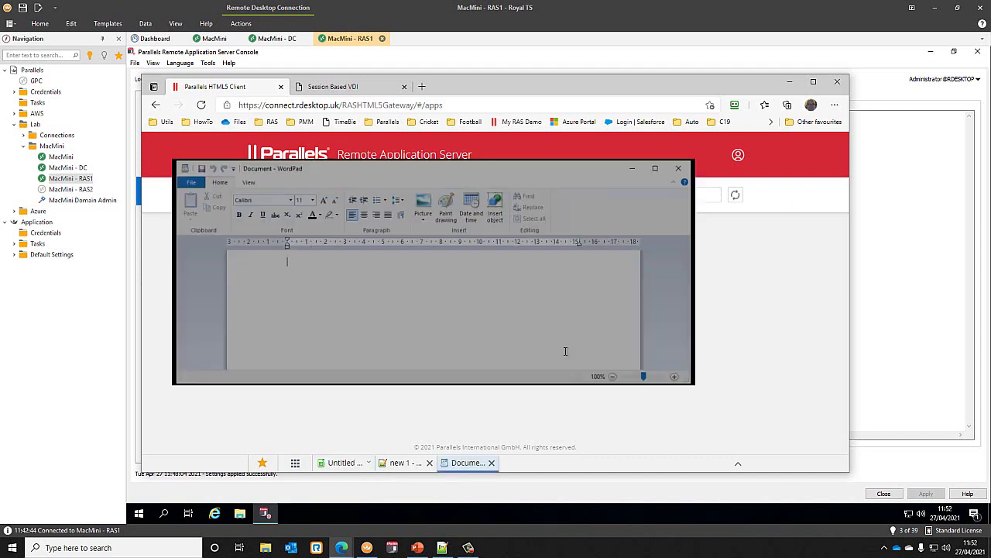
{"action": "left_click", "coordinate": [631, 168]}
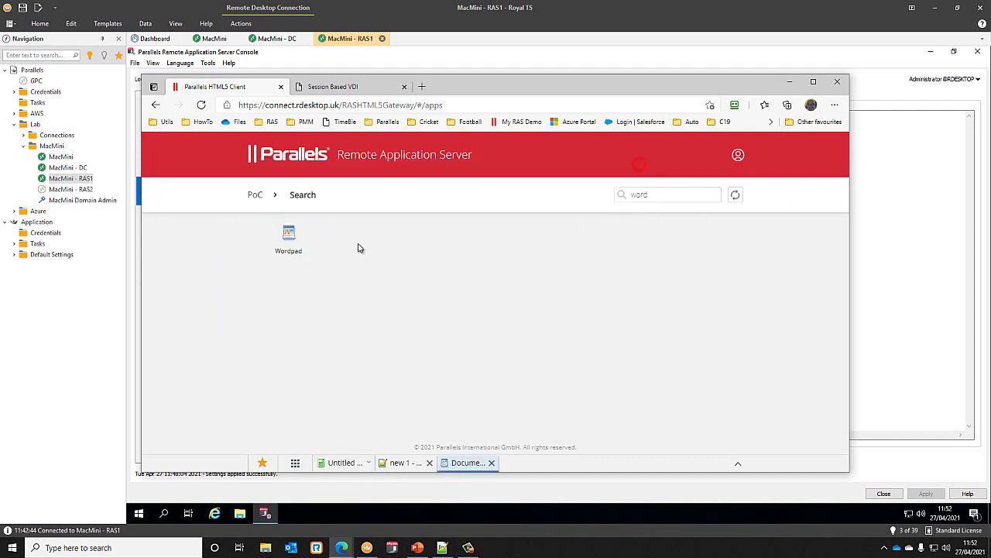
- Star Wordpad and Session Based VDI as favourites, check the favourites list, and close the VDI tab
{"action": "left_click", "coordinate": [305, 230]}
{"action": "left_click", "coordinate": [254, 195]}
{"action": "left_click", "coordinate": [388, 229]}
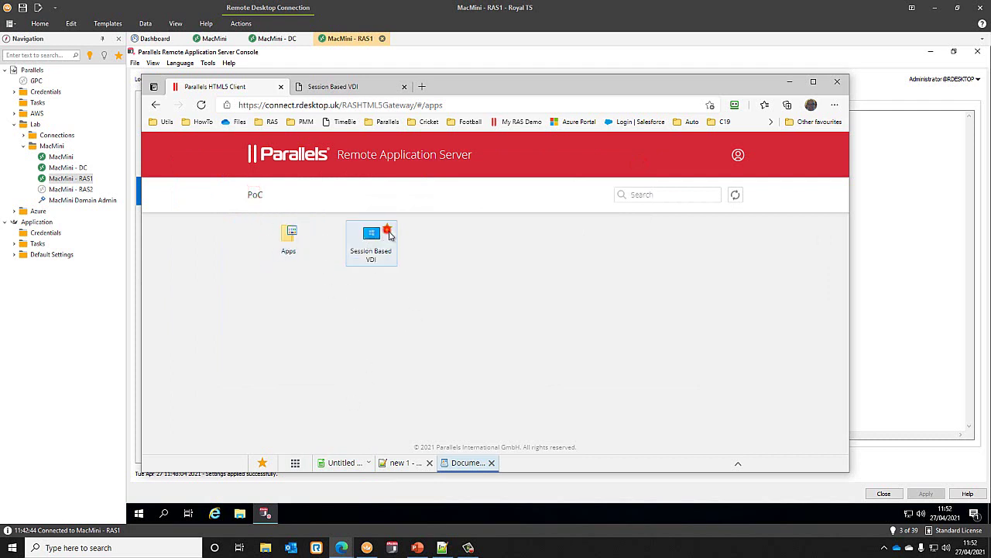
{"action": "left_click", "coordinate": [261, 463]}
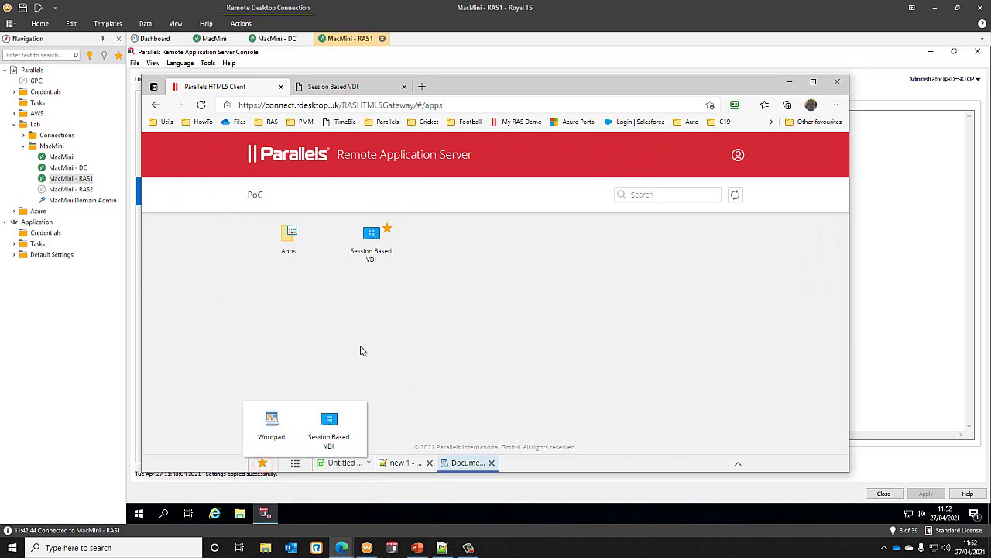
{"action": "left_click", "coordinate": [392, 356]}
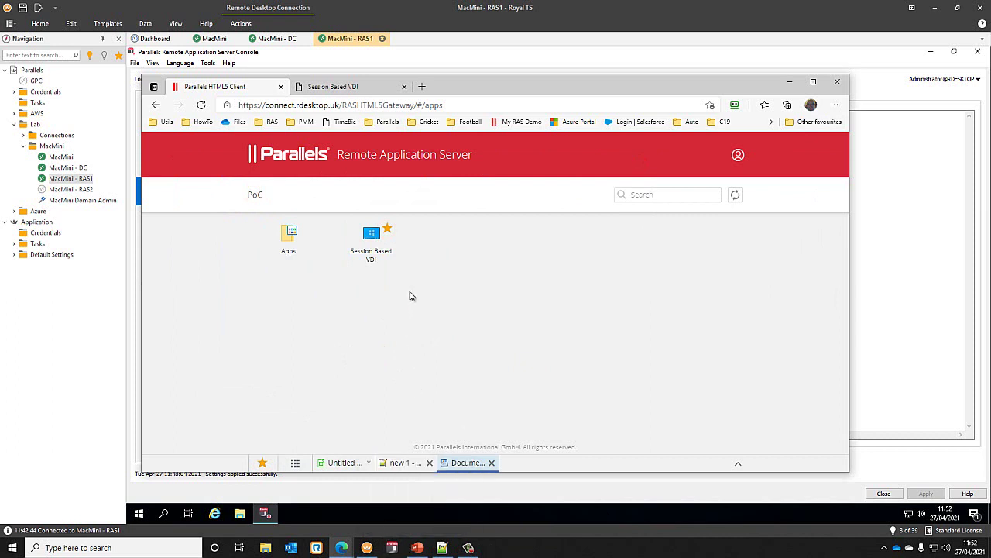
{"action": "left_click", "coordinate": [404, 85]}
{"action": "left_click", "coordinate": [374, 236]}
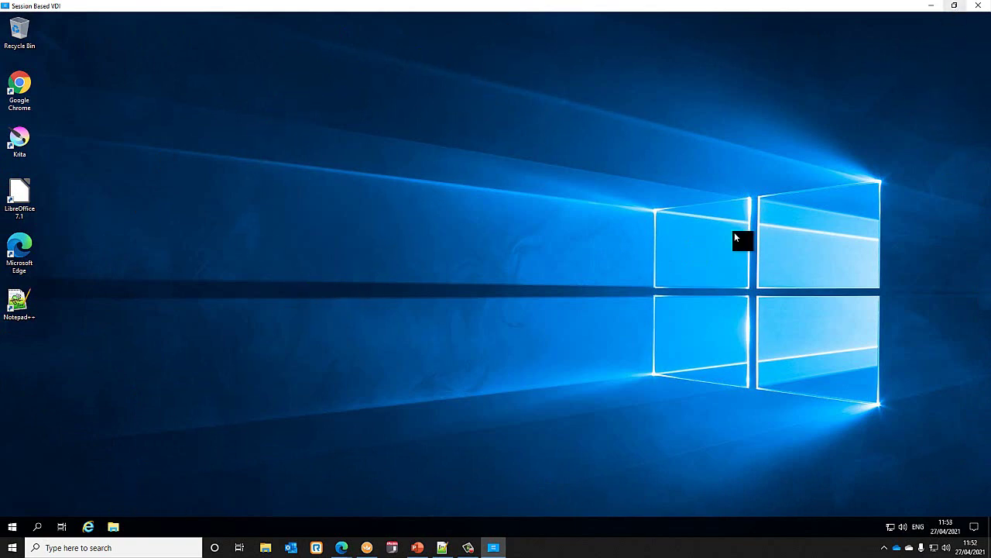
{"action": "left_click", "coordinate": [11, 527]}
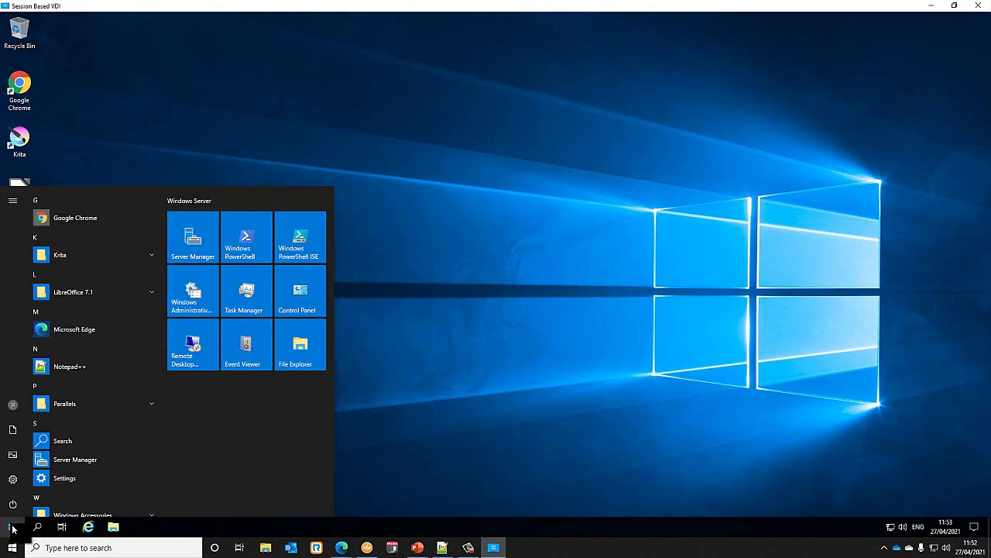
{"action": "left_click", "coordinate": [12, 526]}
{"action": "left_click", "coordinate": [11, 527]}
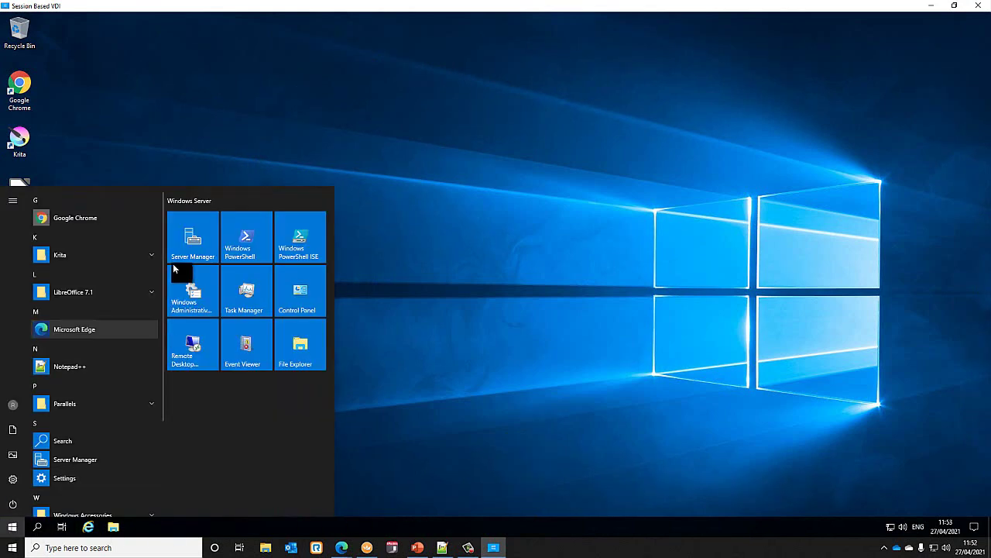
{"action": "left_click", "coordinate": [290, 120]}
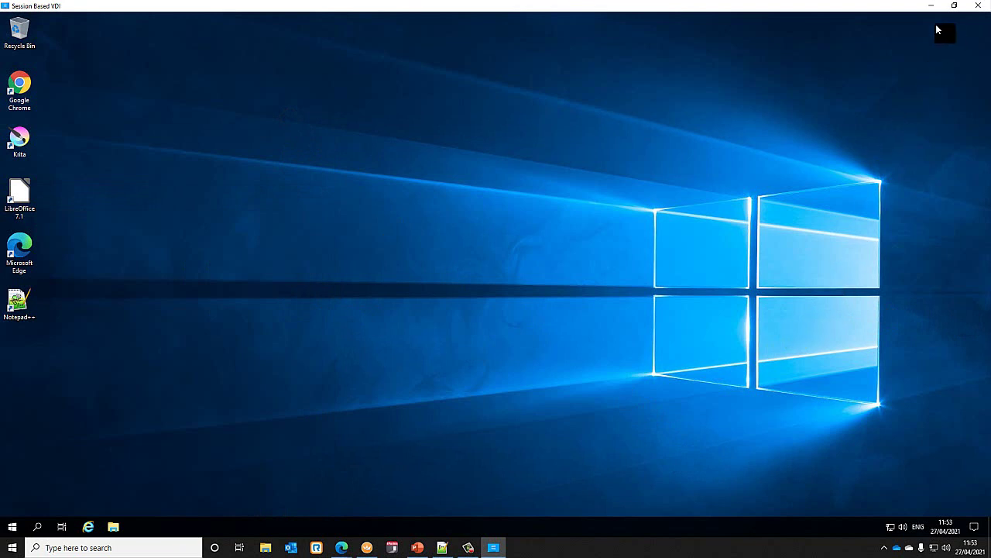
{"action": "left_click", "coordinate": [979, 6]}
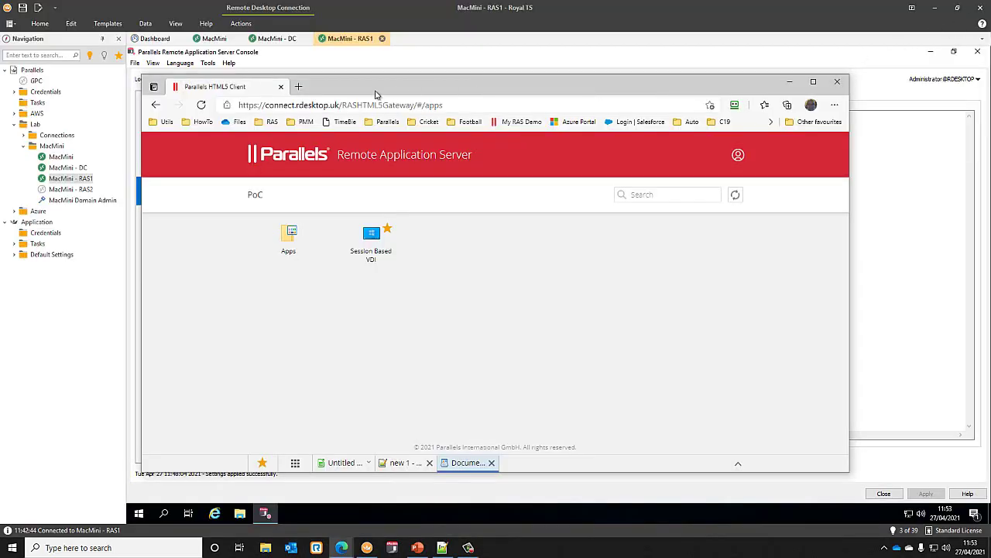
- Choose Log out from the account menu at the top right of the RAS portal
{"action": "left_click", "coordinate": [738, 154]}
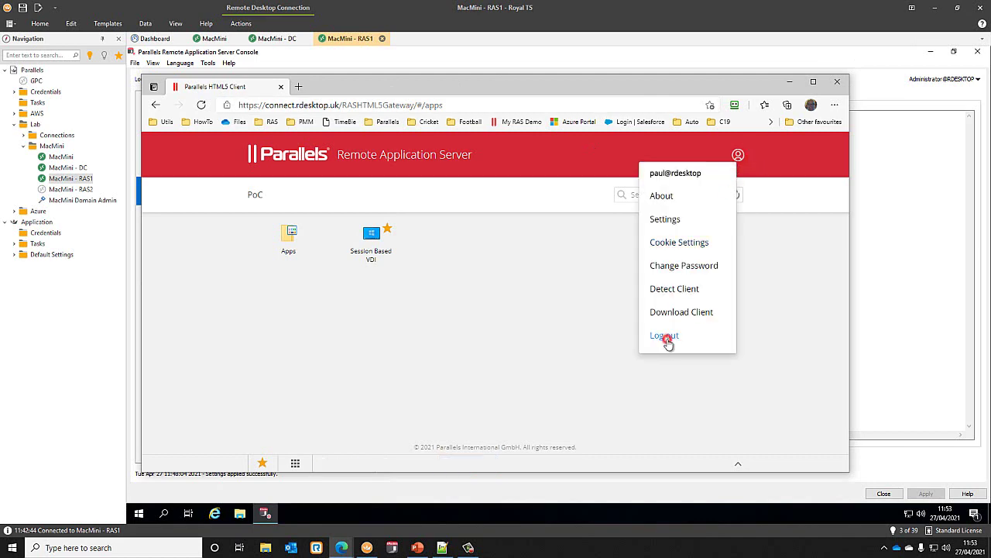
{"action": "left_click", "coordinate": [701, 333]}
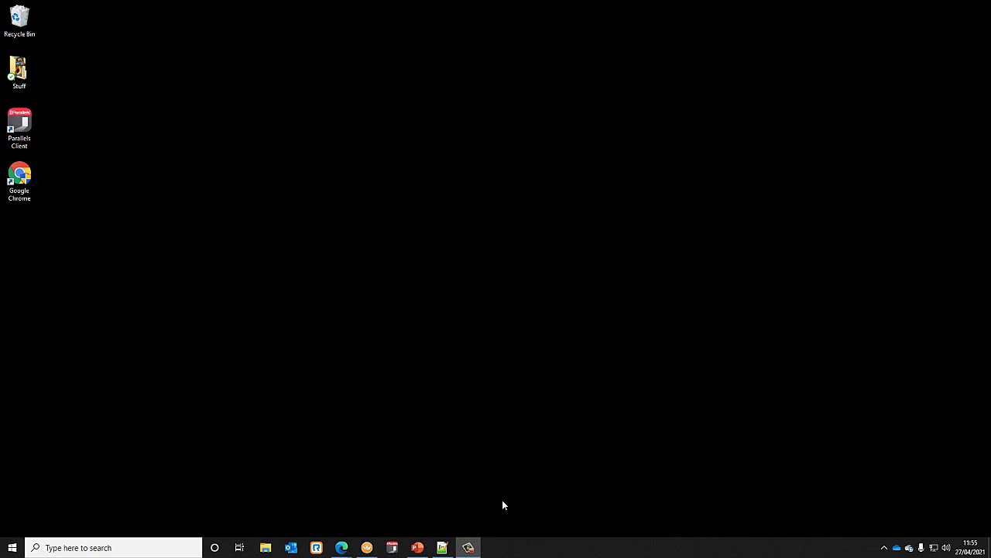
- Bring GoDaddy Domain Manager forward and start adding a new DNS record
{"action": "mouse_move", "coordinate": [344, 542]}
{"action": "left_click", "coordinate": [310, 515]}
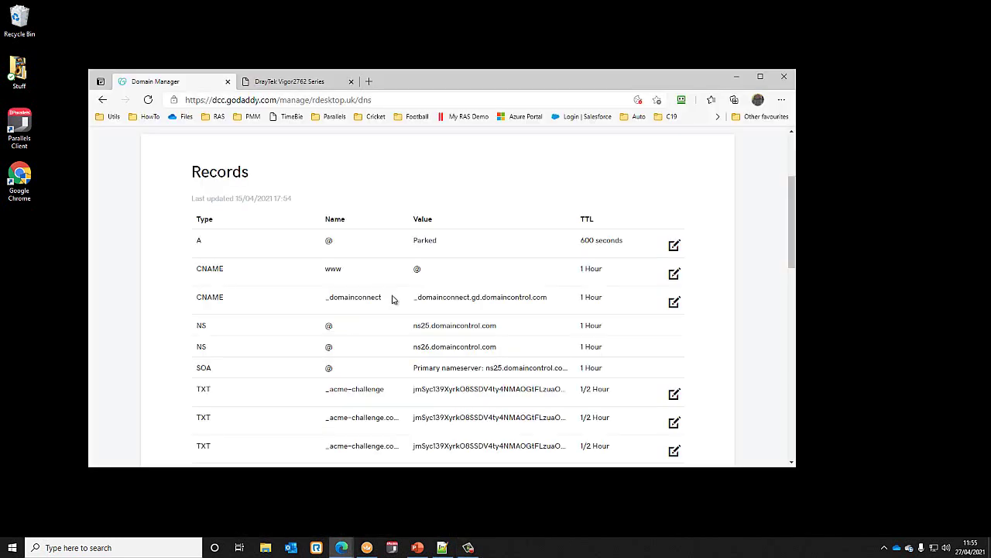
{"action": "scroll", "coordinate": [353, 333], "scroll_direction": "up", "scroll_amount": 2}
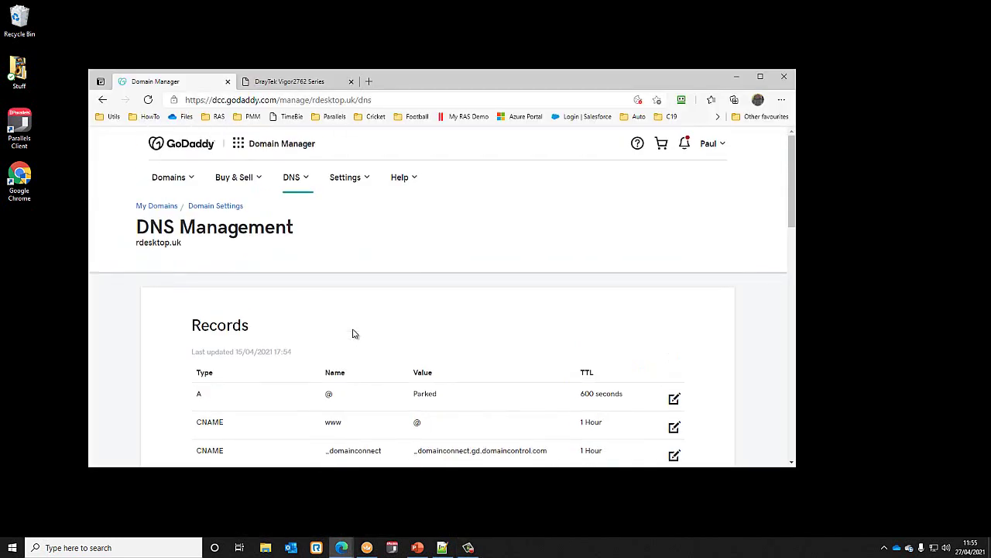
{"action": "scroll", "coordinate": [353, 333], "scroll_direction": "down", "scroll_amount": 2}
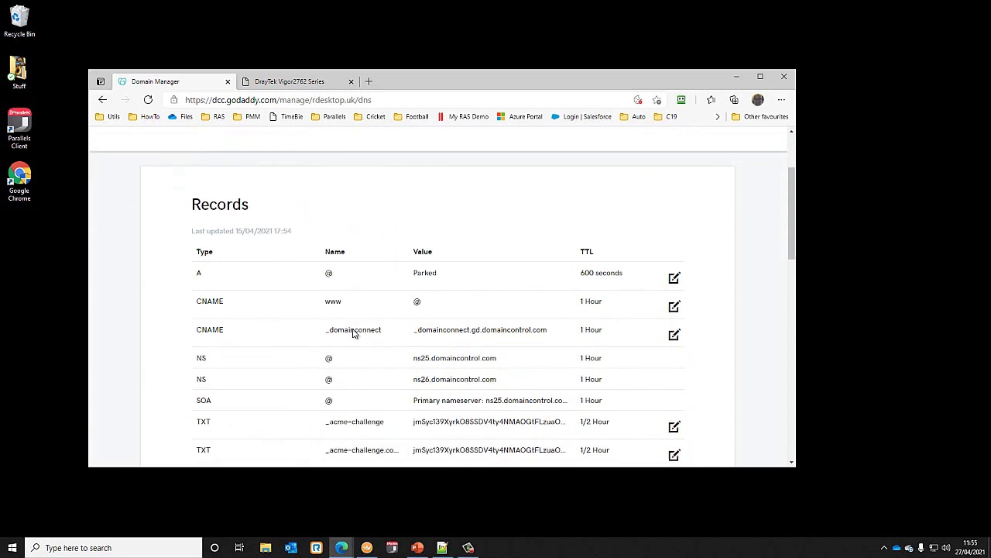
{"action": "scroll", "coordinate": [352, 333], "scroll_direction": "down", "scroll_amount": 4}
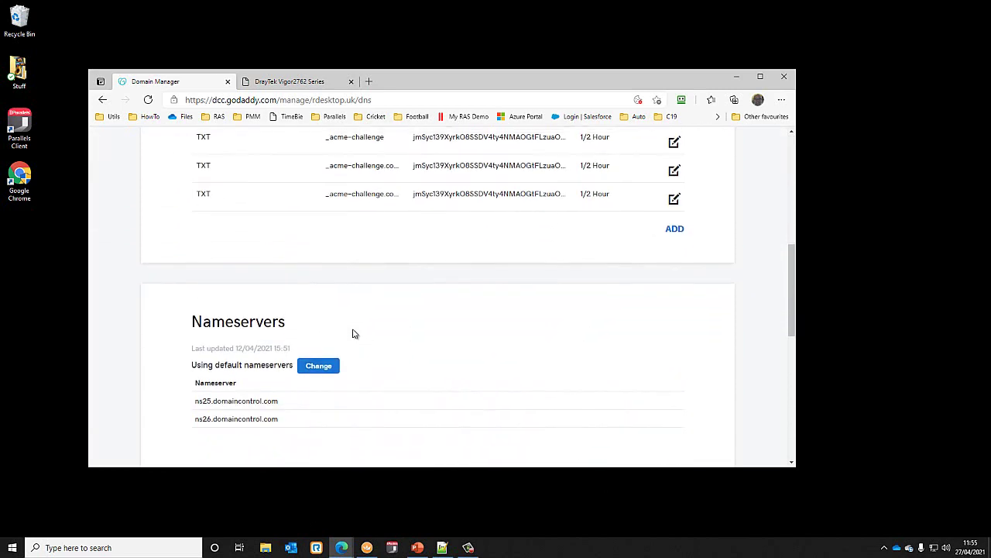
{"action": "scroll", "coordinate": [353, 333], "scroll_direction": "up", "scroll_amount": 1}
{"action": "scroll", "coordinate": [352, 333], "scroll_direction": "down", "scroll_amount": 2}
{"action": "left_click", "coordinate": [674, 175]}
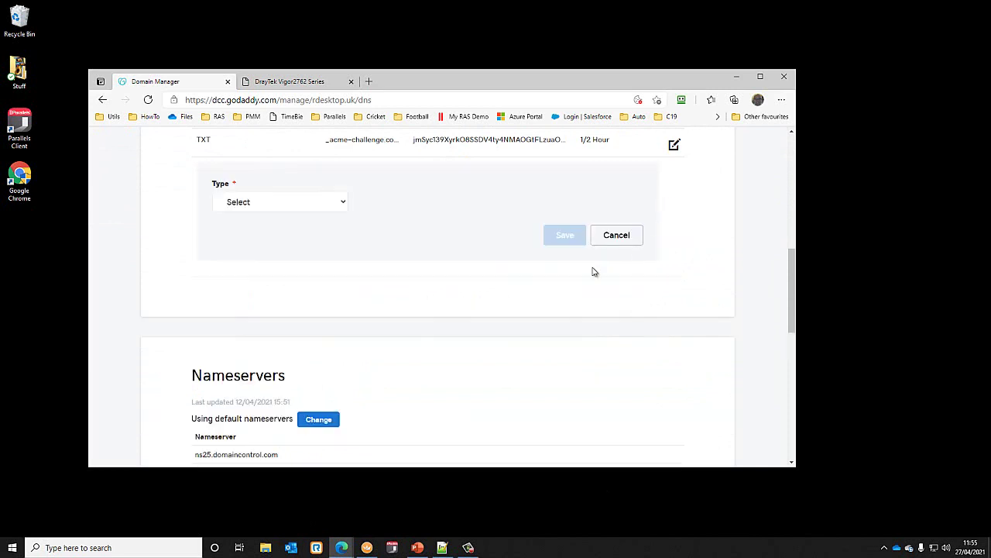
- Make the new record type A with host 'connect'
{"action": "scroll", "coordinate": [378, 314], "scroll_direction": "up", "scroll_amount": 2}
{"action": "left_click", "coordinate": [307, 306]}
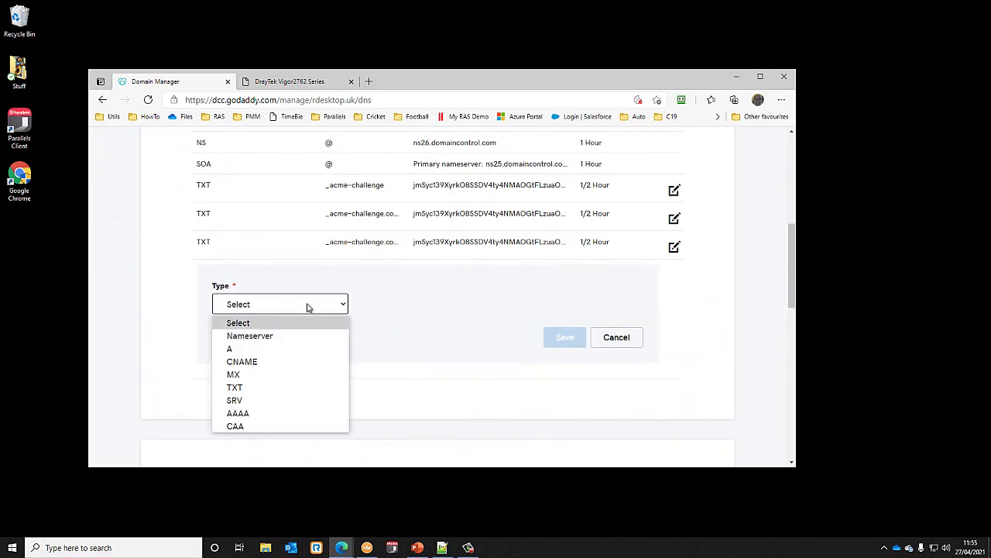
{"action": "left_click", "coordinate": [231, 347]}
{"action": "left_click", "coordinate": [394, 302]}
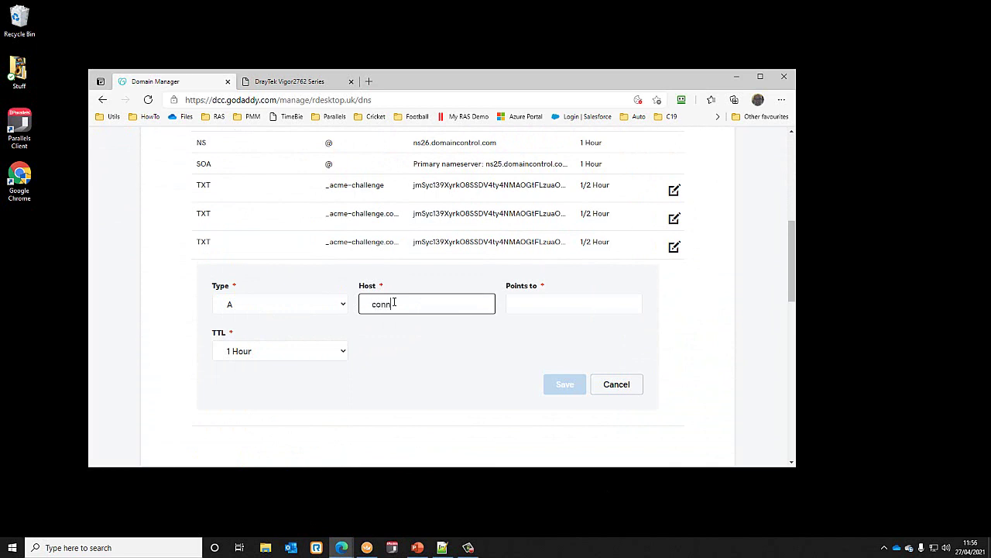
{"action": "left_click", "coordinate": [524, 309]}
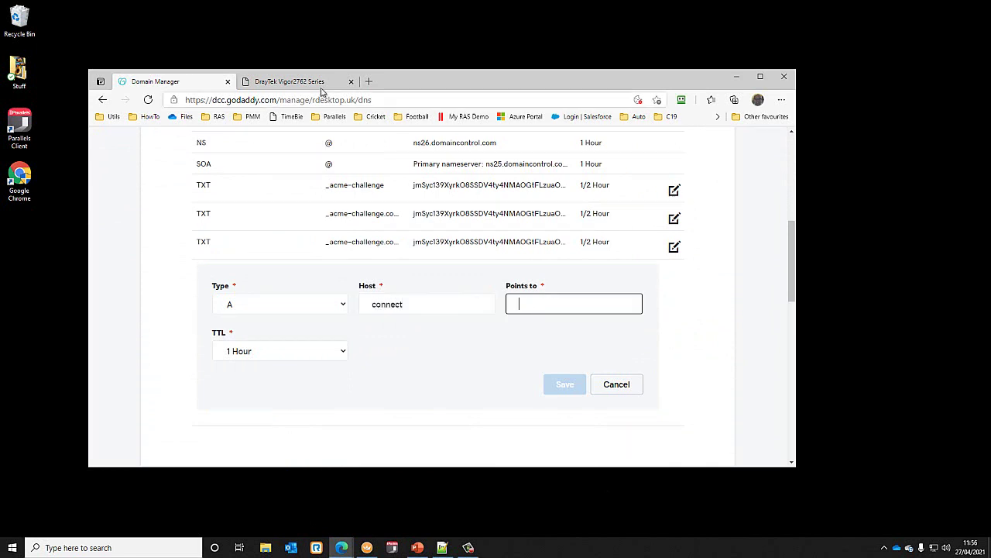
- Sign in to the DrayTek router dashboard with the saved credentials
{"action": "left_click", "coordinate": [310, 82]}
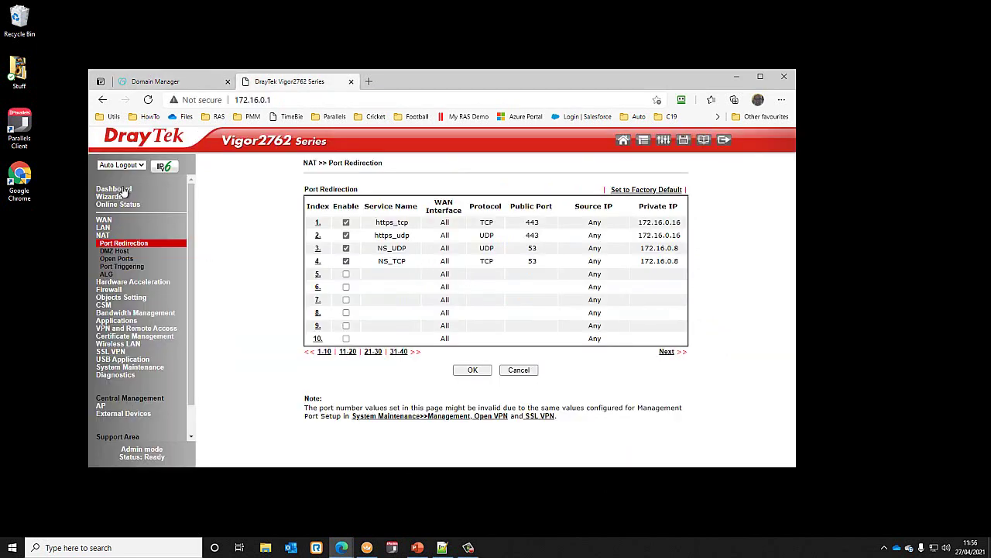
{"action": "left_click", "coordinate": [116, 190]}
{"action": "left_click", "coordinate": [518, 251]}
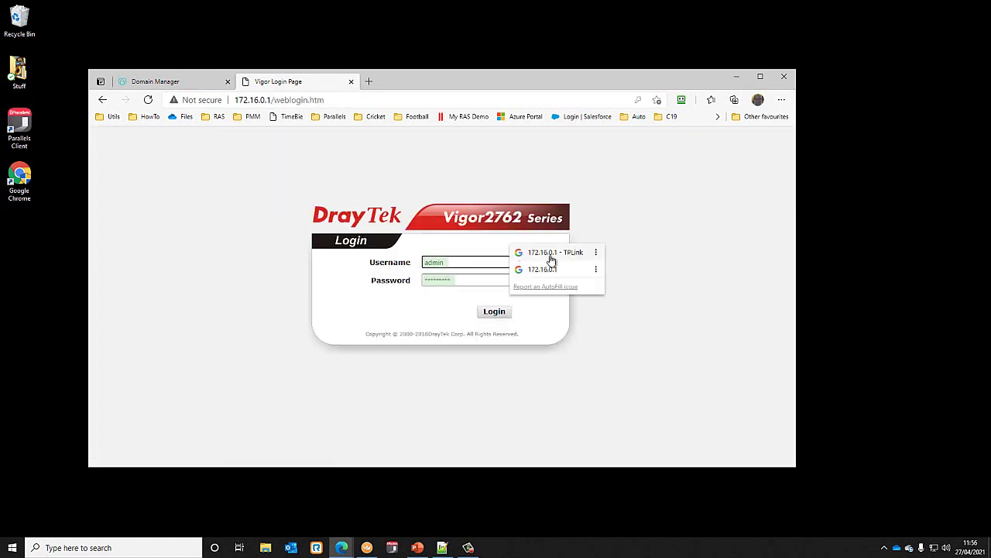
{"action": "left_click", "coordinate": [549, 256]}
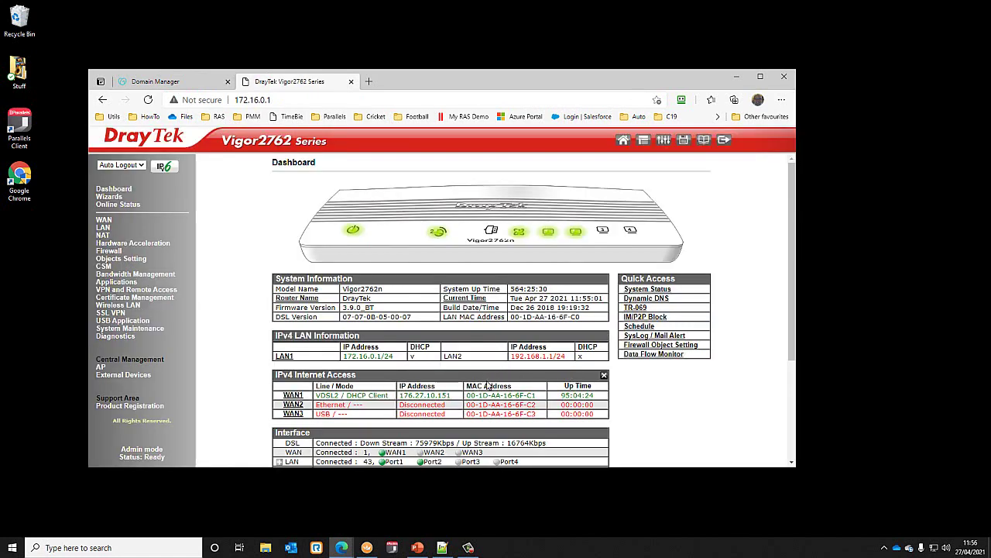
{"action": "scroll", "coordinate": [495, 387], "scroll_direction": "down", "scroll_amount": 1}
- Copy the WAN1 IP from the DrayTek dashboard and return to the DNS record form
{"action": "left_click_drag", "start_coordinate": [450, 349], "coordinate": [401, 353]}
{"action": "right_click", "coordinate": [414, 350]}
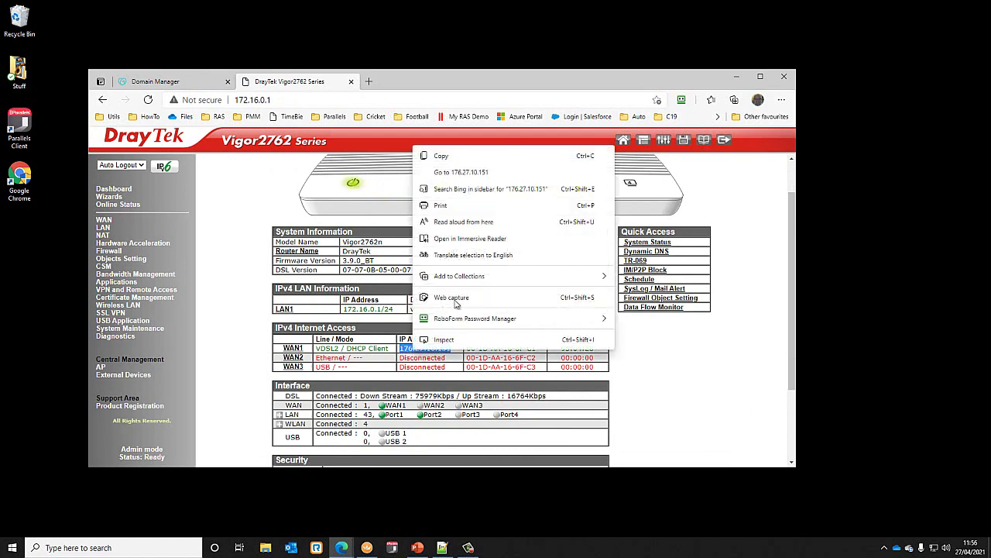
{"action": "left_click", "coordinate": [460, 158]}
{"action": "key", "text": "ctrl+Tab"}
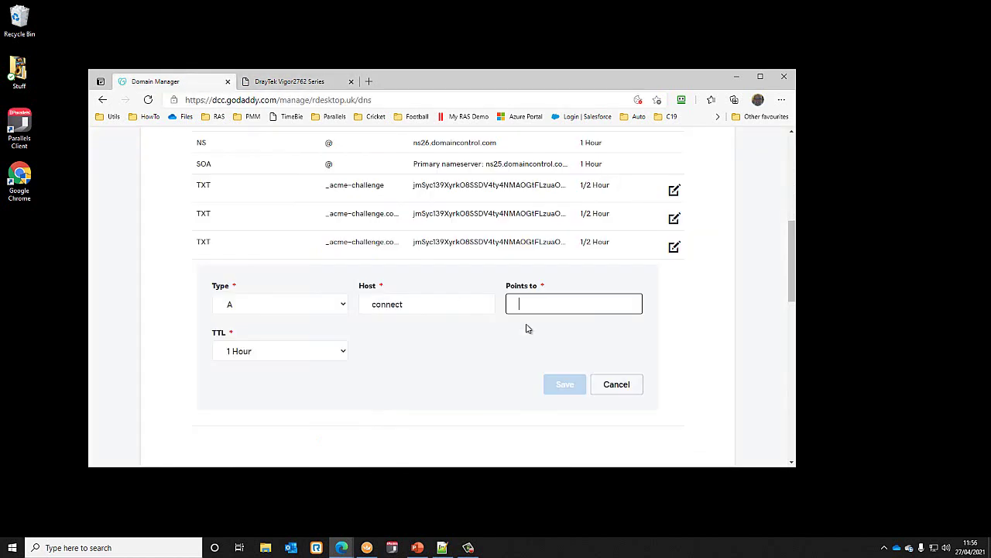
- Point the connect record to 172.16.0.30 with a 1/2 Hour TTL and save it
{"action": "type", "text": "172.16.0.30"}
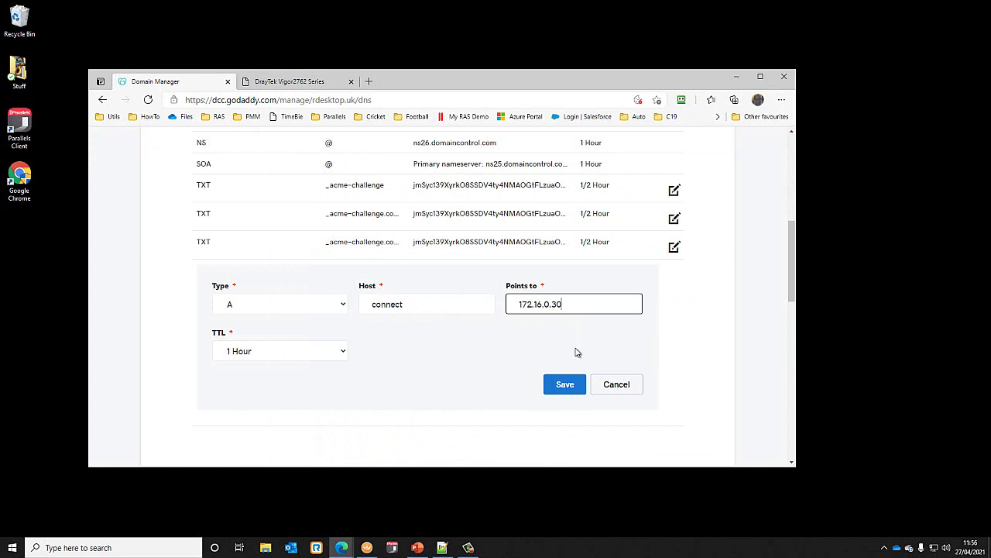
{"action": "left_click", "coordinate": [344, 356]}
{"action": "left_click", "coordinate": [284, 371]}
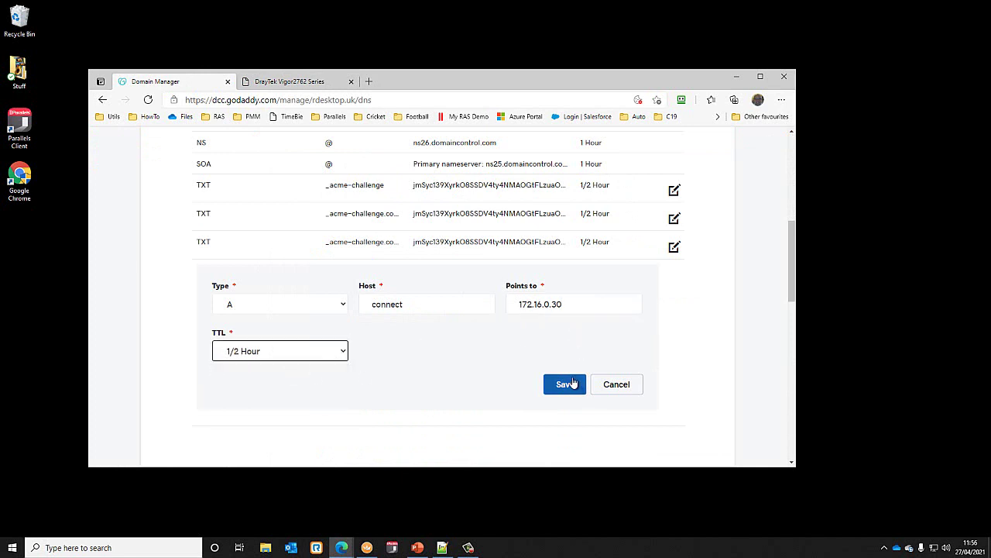
{"action": "left_click", "coordinate": [565, 387]}
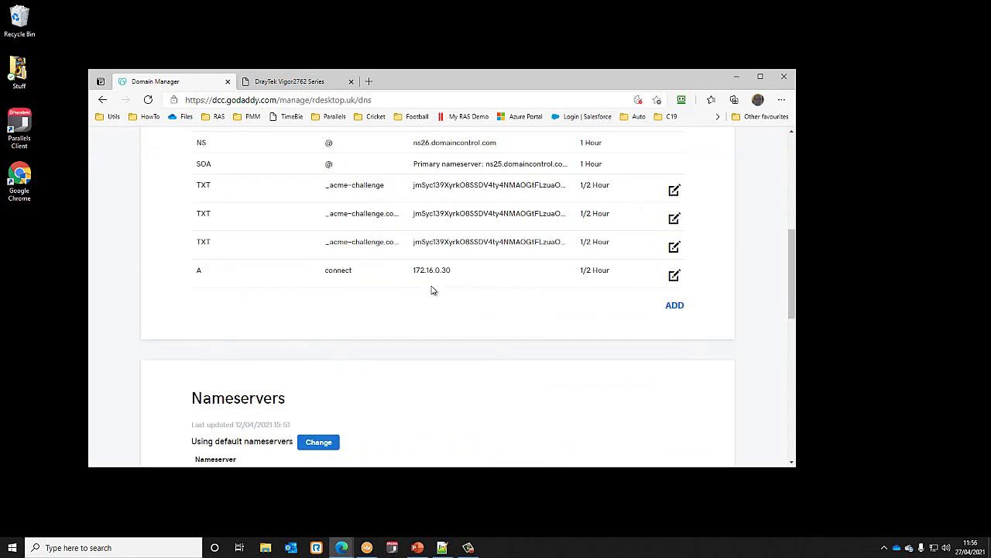
- Locate the saved connect record in the list and reopen it for editing
{"action": "scroll", "coordinate": [368, 279], "scroll_direction": "up", "scroll_amount": 3}
{"action": "scroll", "coordinate": [366, 280], "scroll_direction": "up", "scroll_amount": 2}
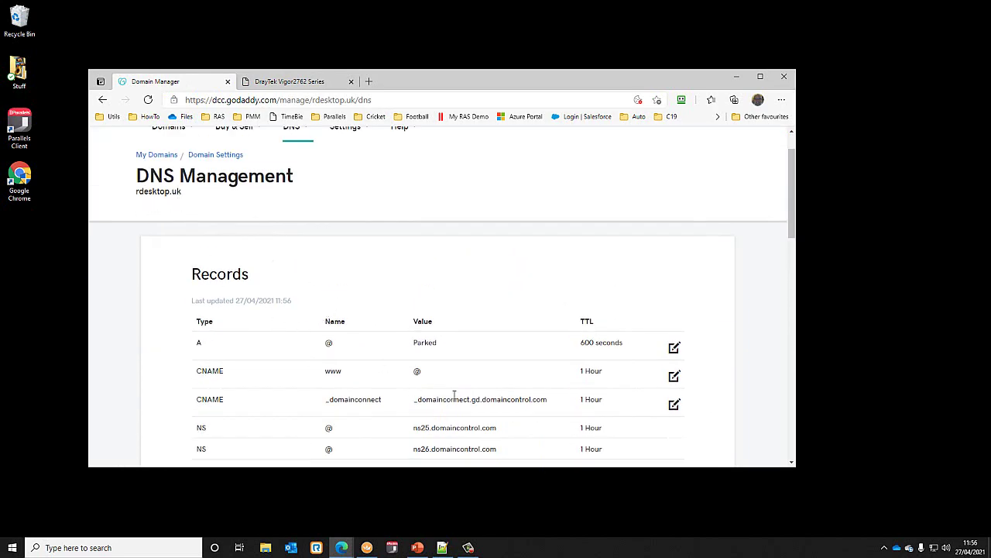
{"action": "scroll", "coordinate": [454, 395], "scroll_direction": "down", "scroll_amount": 2}
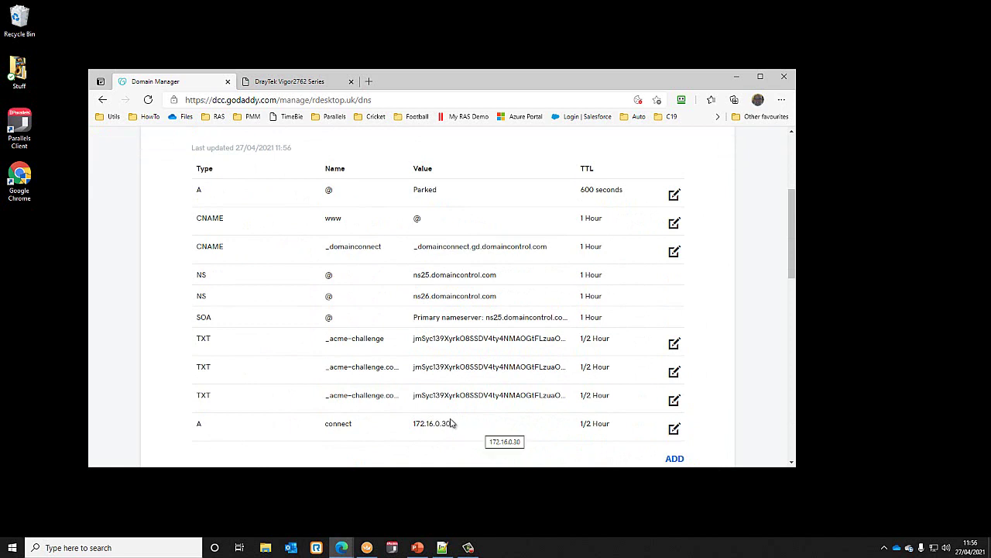
{"action": "left_click_drag", "start_coordinate": [414, 424], "coordinate": [444, 424]}
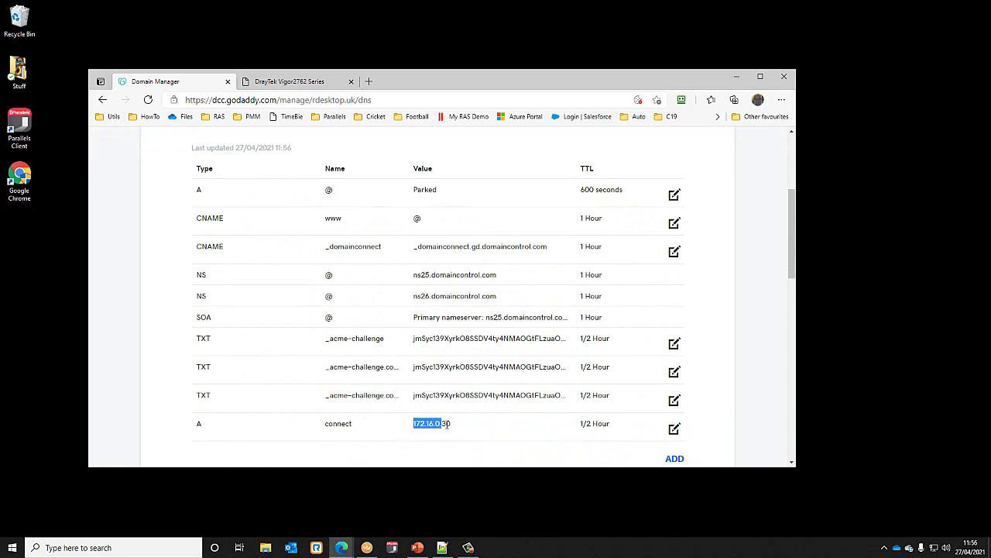
{"action": "scroll", "coordinate": [459, 431], "scroll_direction": "down", "scroll_amount": 1}
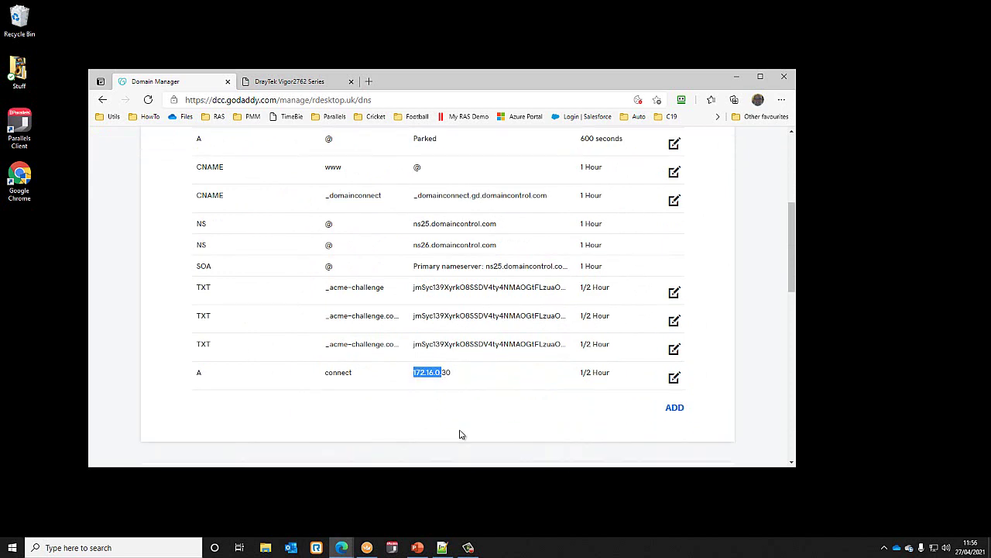
{"action": "left_click", "coordinate": [672, 378]}
{"action": "scroll", "coordinate": [511, 383], "scroll_direction": "down", "scroll_amount": 1}
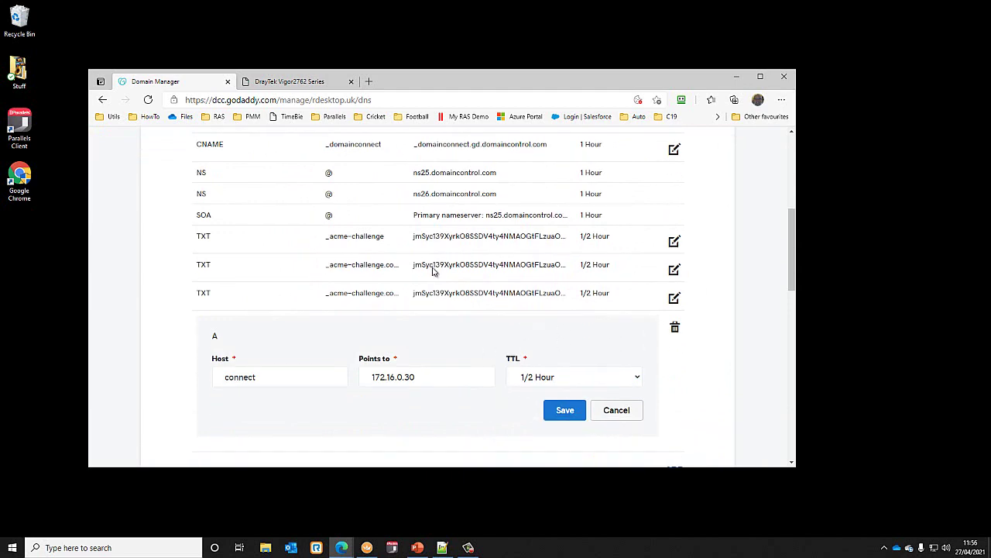
{"action": "left_click", "coordinate": [293, 82]}
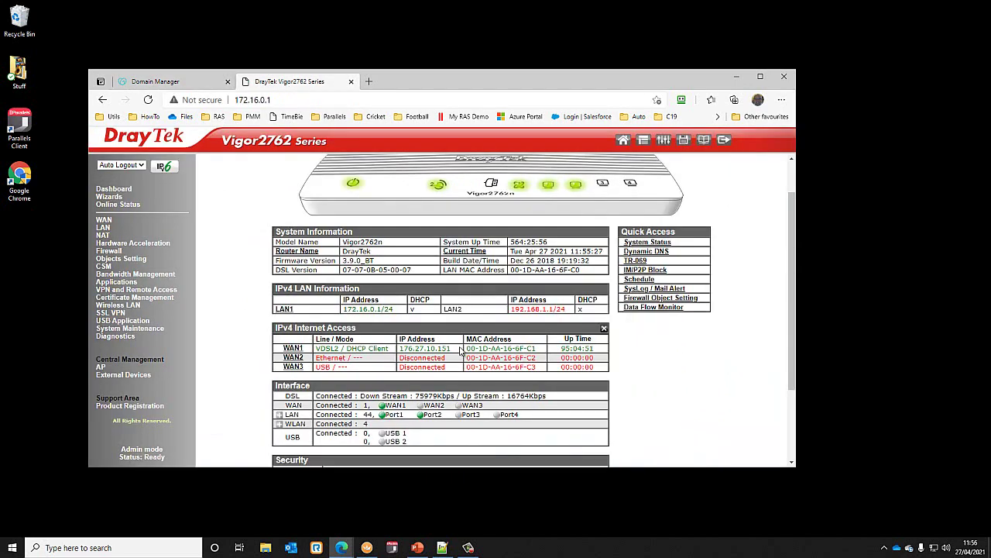
- Copy the WAN1 public IP from the DrayTek dashboard
{"action": "left_click_drag", "start_coordinate": [455, 350], "coordinate": [402, 349]}
{"action": "right_click", "coordinate": [402, 349]}
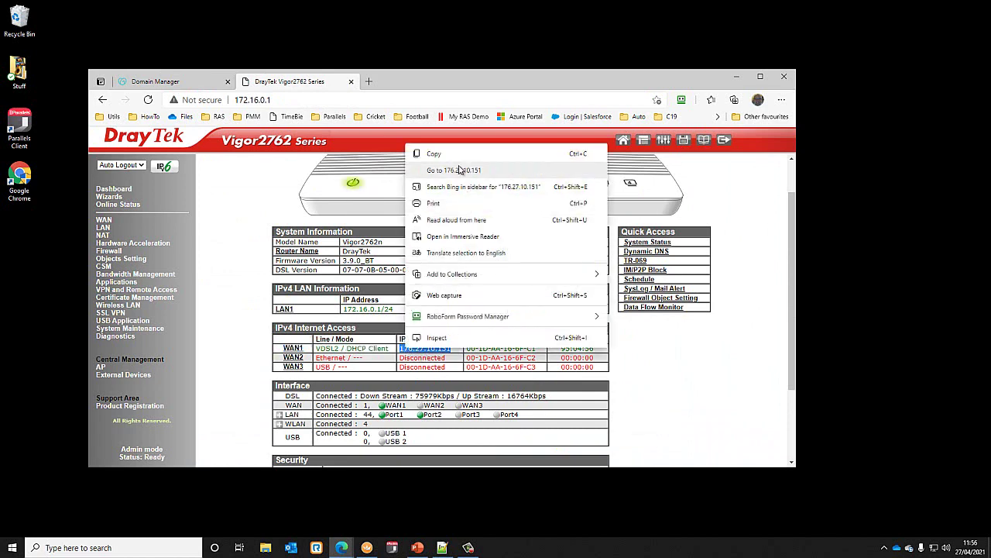
{"action": "left_click", "coordinate": [446, 156]}
{"action": "left_click", "coordinate": [172, 76]}
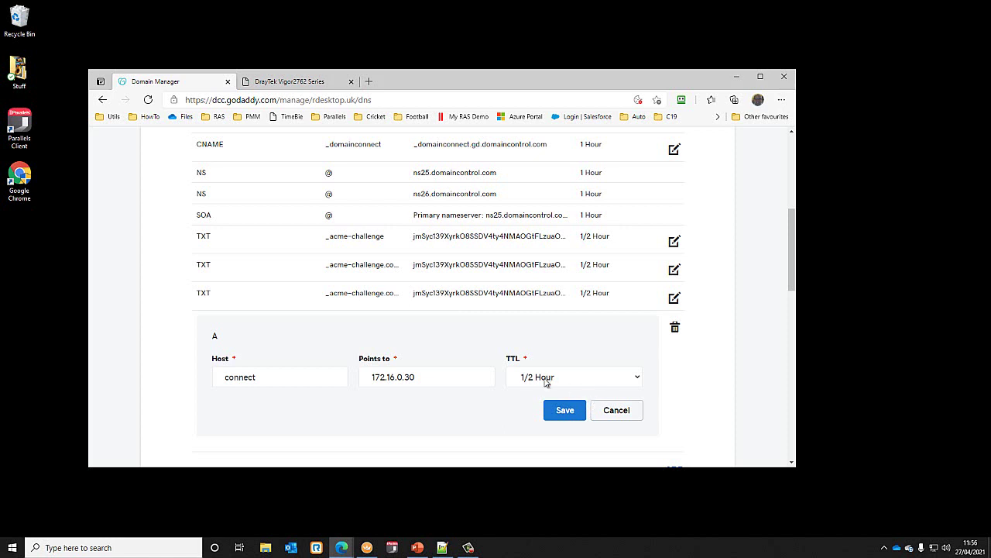
- Replace the Points to value with 176.27.10.151 and save the connect record
{"action": "left_click_drag", "start_coordinate": [427, 377], "coordinate": [361, 377]}
{"action": "key", "text": "ctrl+v"}
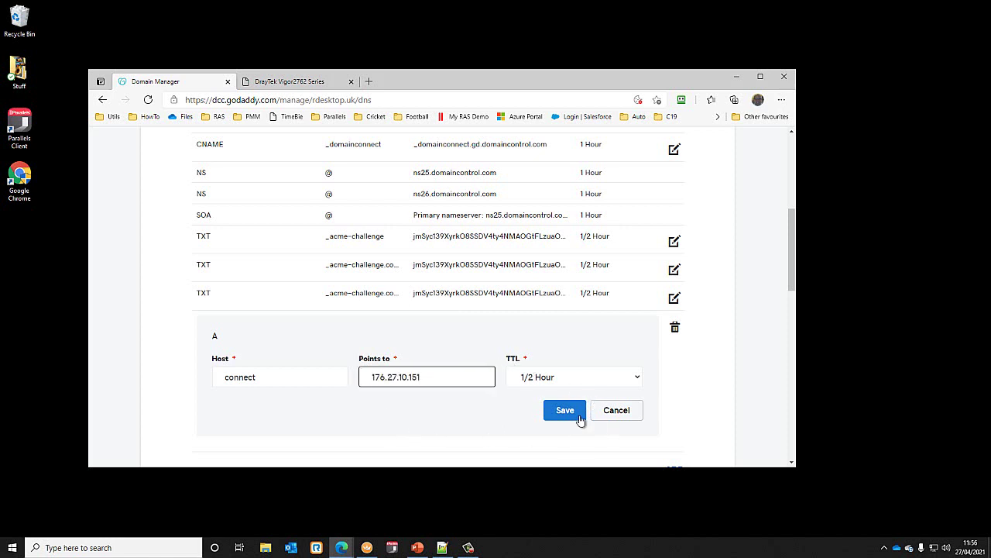
{"action": "left_click", "coordinate": [574, 411]}
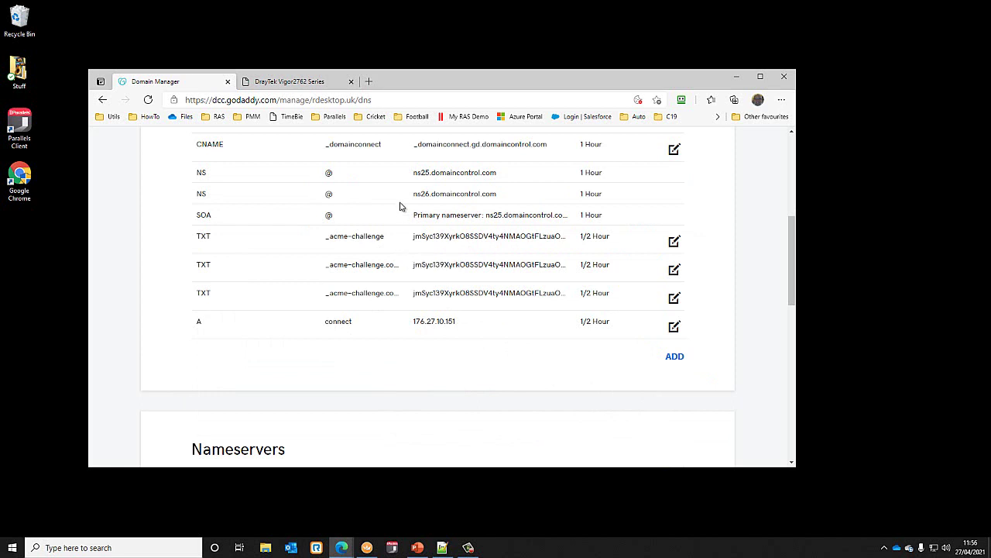
{"action": "scroll", "coordinate": [406, 326], "scroll_direction": "up", "scroll_amount": 1}
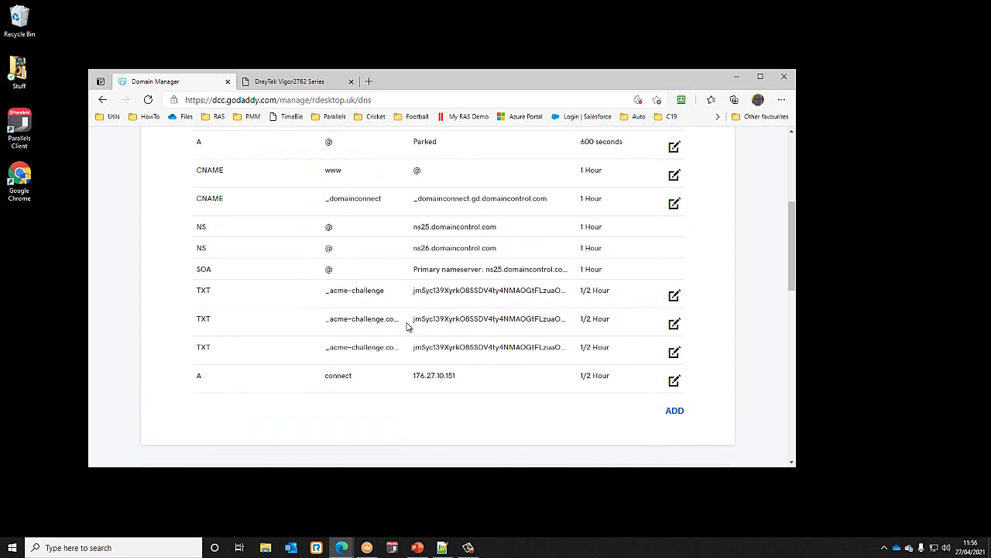
{"action": "scroll", "coordinate": [406, 326], "scroll_direction": "up", "scroll_amount": 1}
{"action": "scroll", "coordinate": [406, 325], "scroll_direction": "up", "scroll_amount": 2}
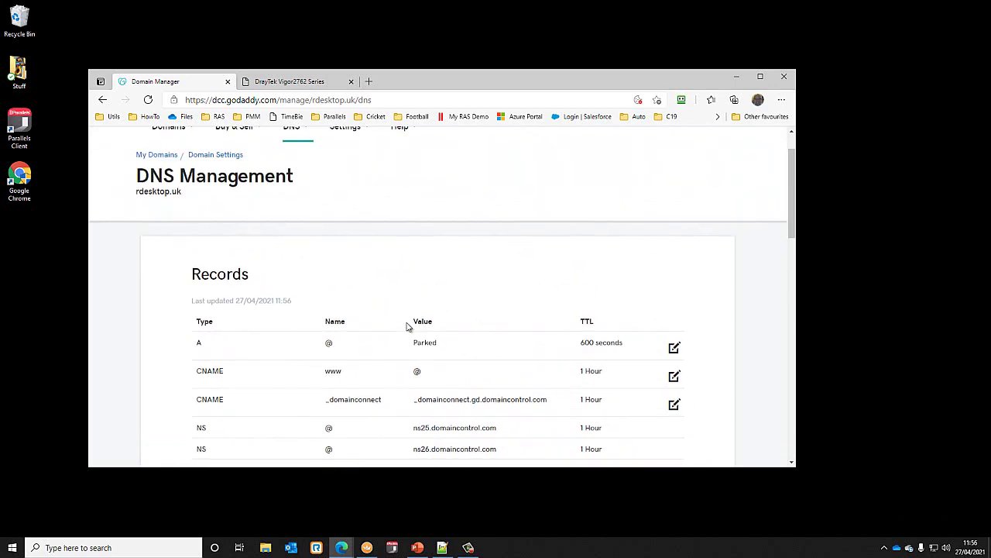
{"action": "scroll", "coordinate": [406, 325], "scroll_direction": "down", "scroll_amount": 1}
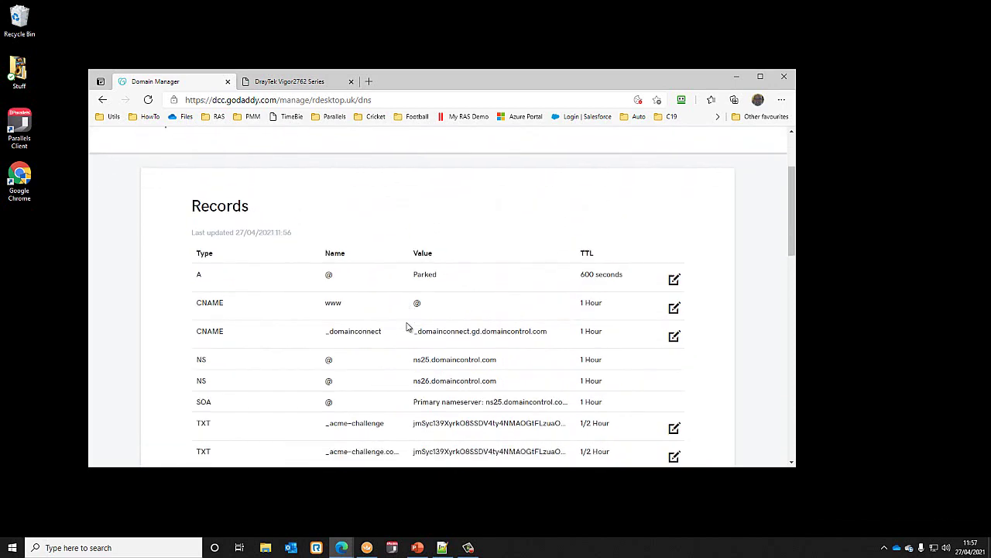
- Search the web for mxtoolbox and open its DNS Lookup tool
{"action": "left_click", "coordinate": [369, 81]}
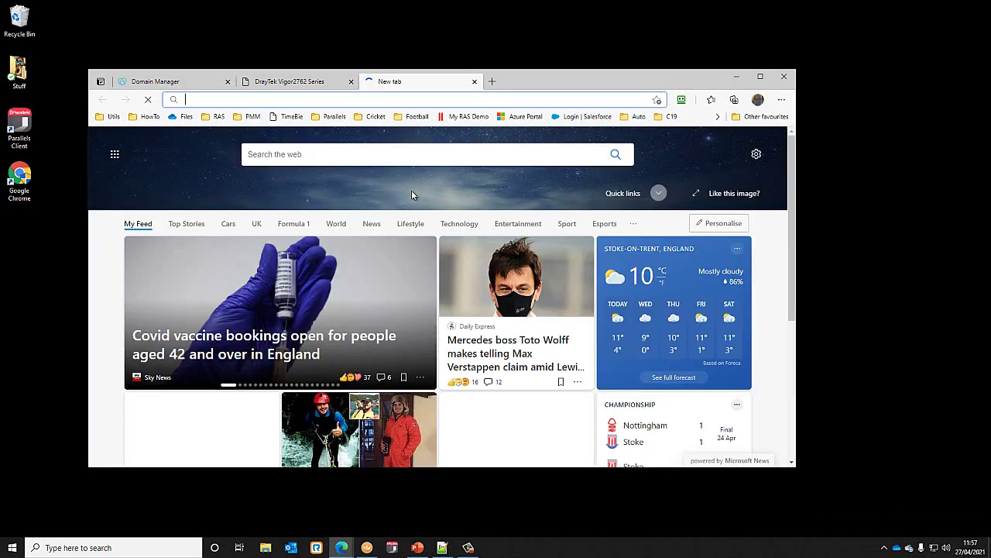
{"action": "type", "text": "mxtoolbox"}
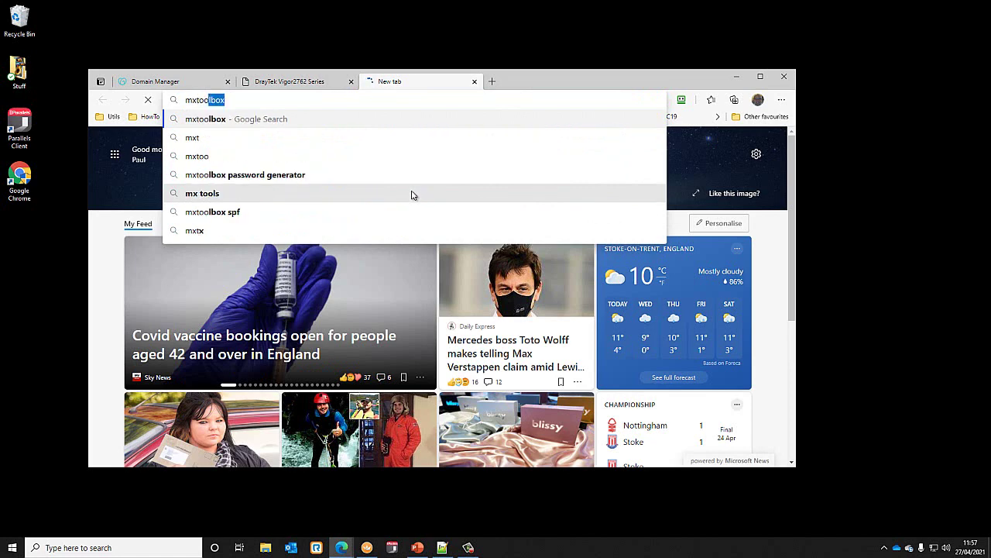
{"action": "key", "text": "Return"}
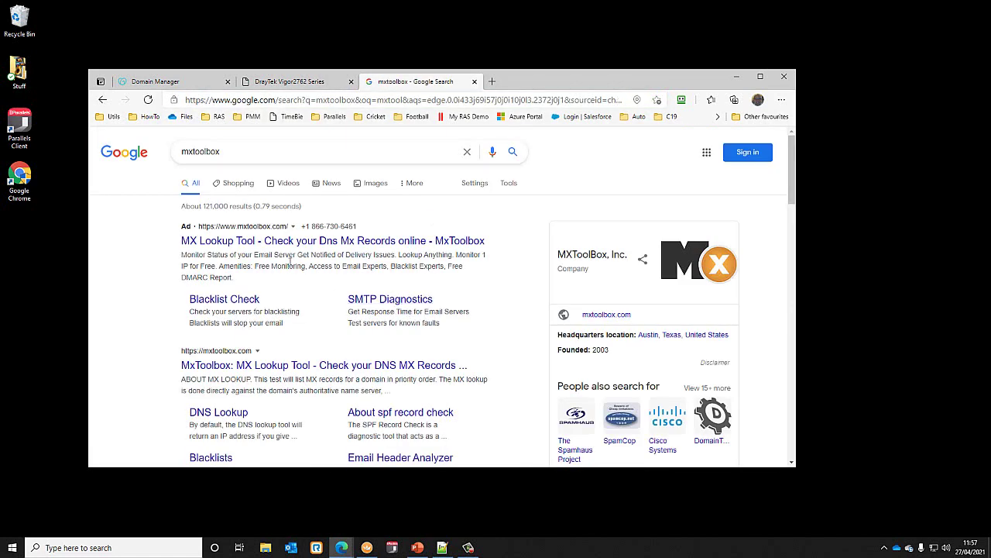
{"action": "scroll", "coordinate": [360, 342], "scroll_direction": "down", "scroll_amount": 1}
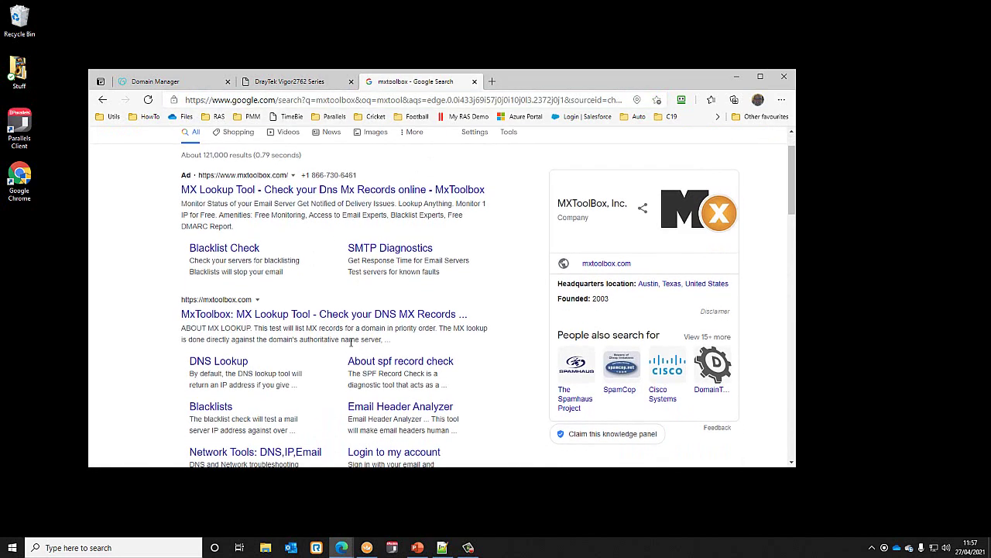
{"action": "left_click", "coordinate": [219, 361]}
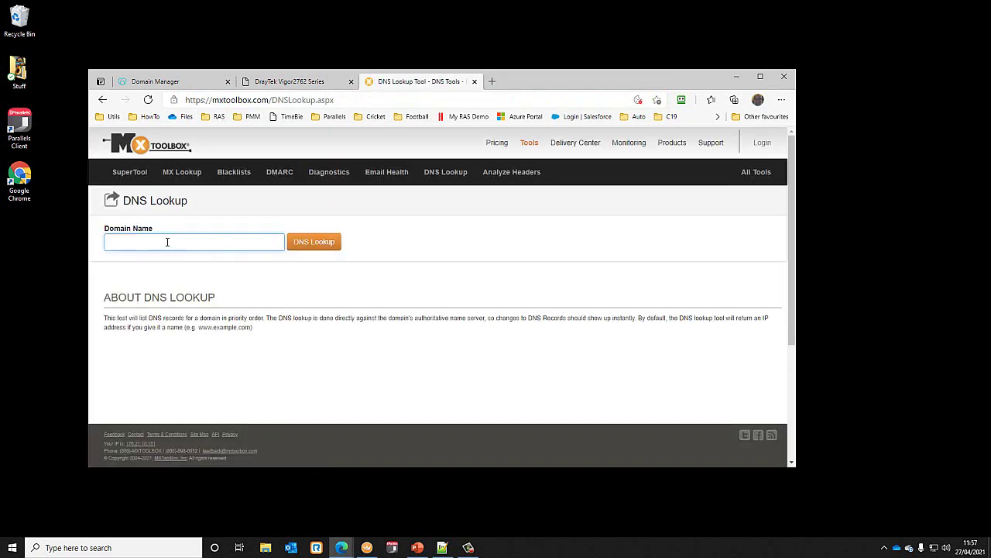
- Look up connect.rdesktop.uk and confirm it resolves to 176.27.10.151, then return to DrayTek
{"action": "type", "text": "rdesktop.uk"}
{"action": "left_click", "coordinate": [326, 243]}
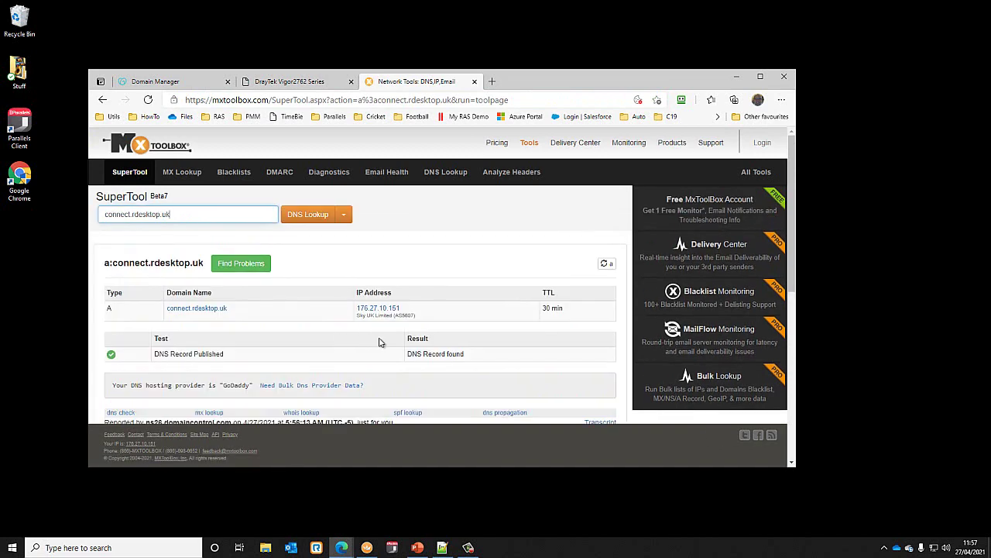
{"action": "scroll", "coordinate": [432, 316], "scroll_direction": "down", "scroll_amount": 1}
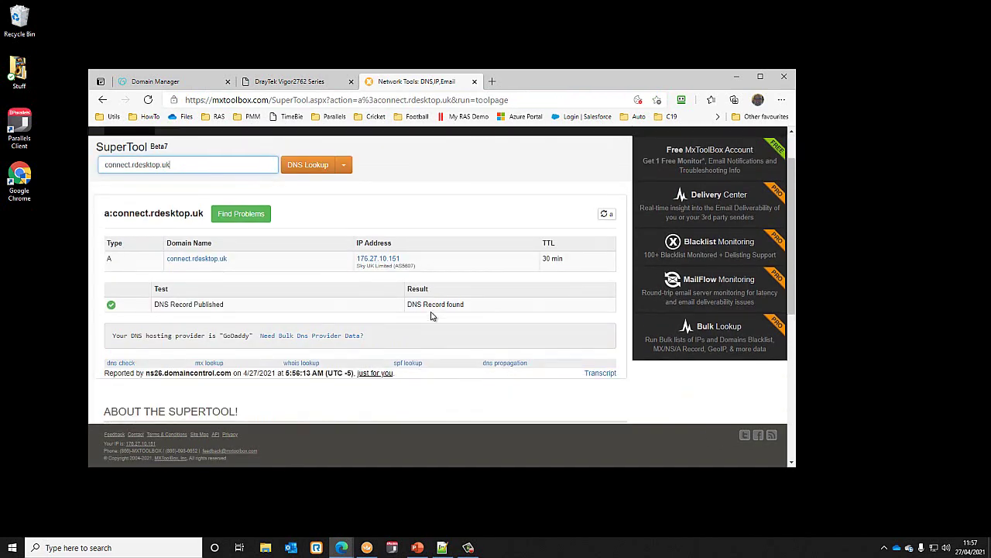
{"action": "scroll", "coordinate": [432, 316], "scroll_direction": "up", "scroll_amount": 1}
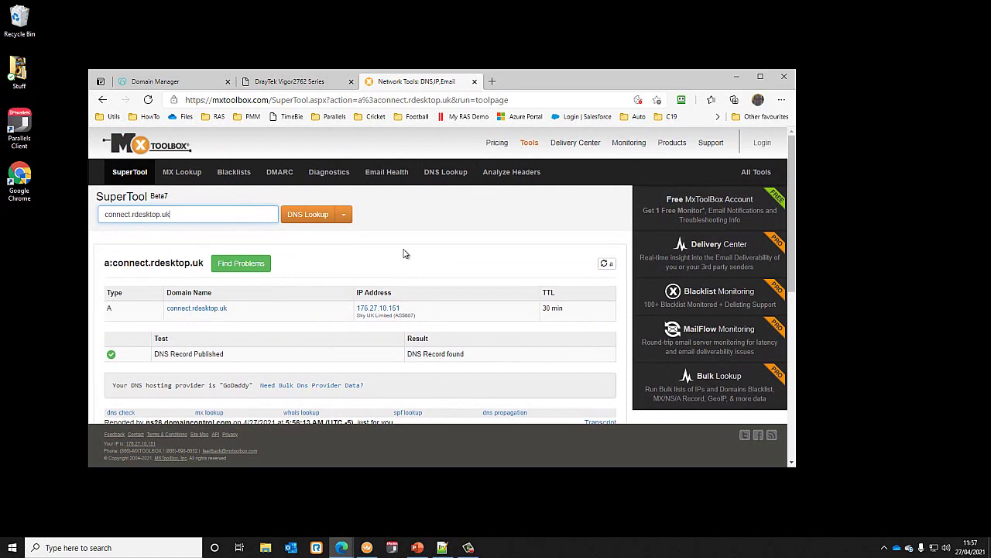
{"action": "left_click", "coordinate": [308, 82]}
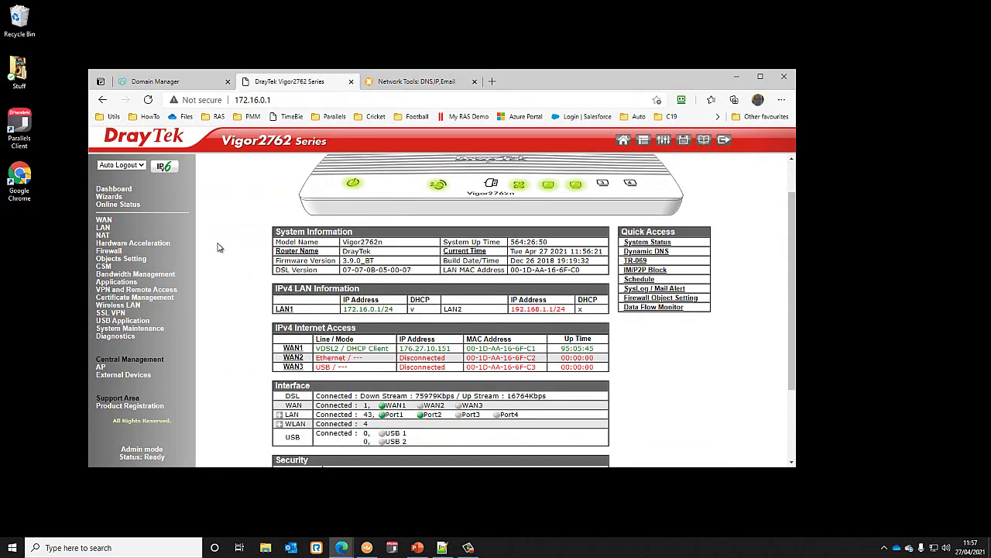
- Open NAT > Port Redirection and review the TCP and UDP rules at indexes 1 and 2
{"action": "left_click", "coordinate": [107, 220]}
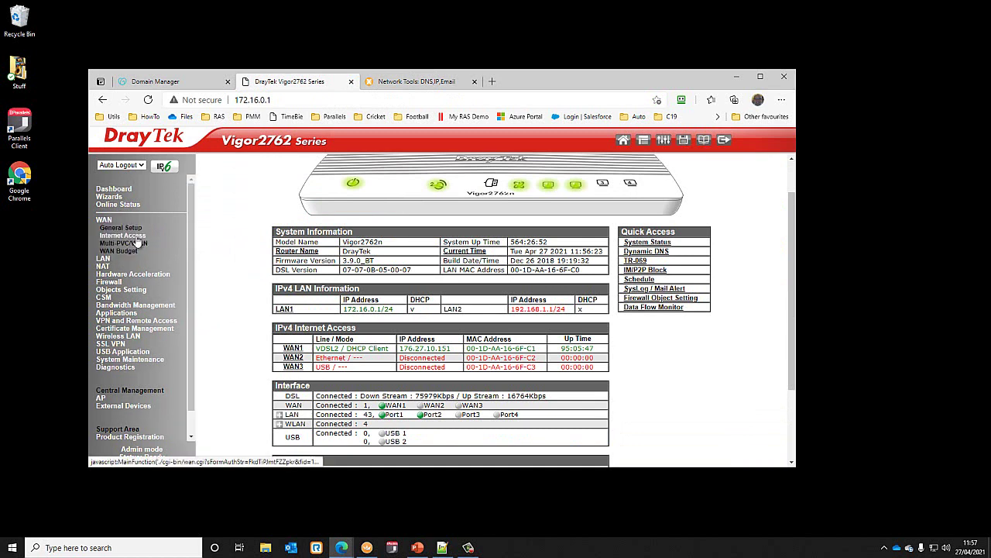
{"action": "left_click", "coordinate": [104, 266]}
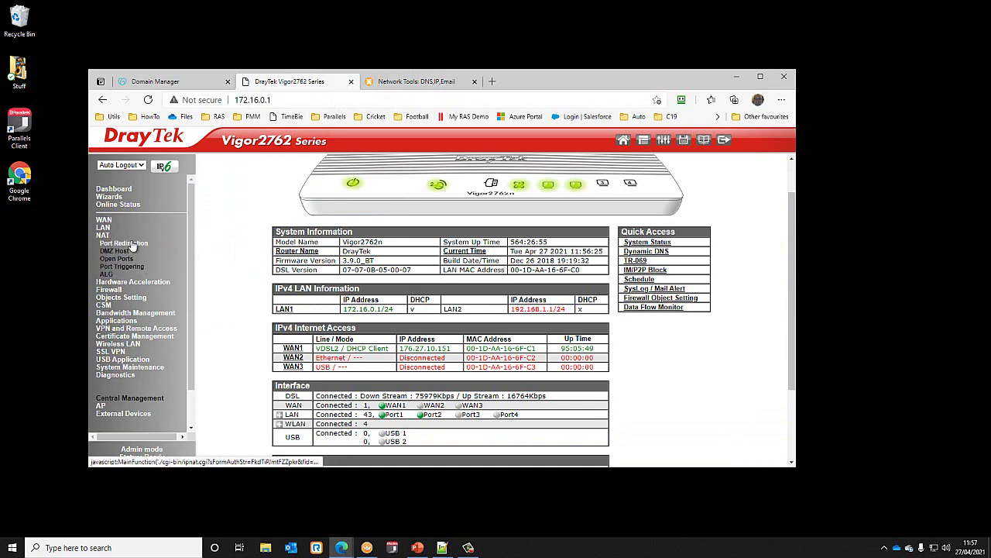
{"action": "left_click", "coordinate": [124, 243]}
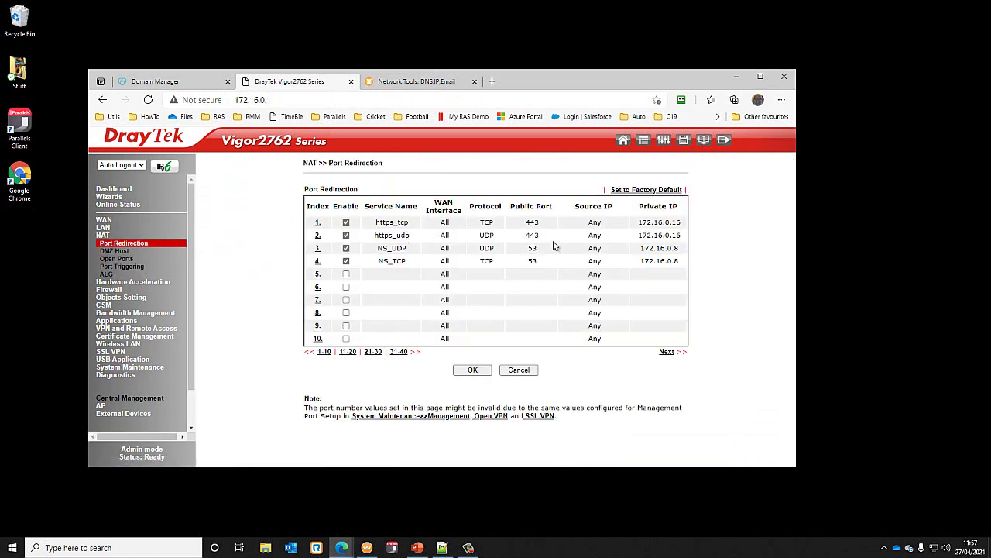
{"action": "double_click", "coordinate": [486, 223]}
{"action": "double_click", "coordinate": [487, 235]}
{"action": "left_click", "coordinate": [532, 235]}
- Change the https_tcp and https_udp rules' private IP from 172.16.0.16 to 172.16.0.30
{"action": "left_click", "coordinate": [318, 222]}
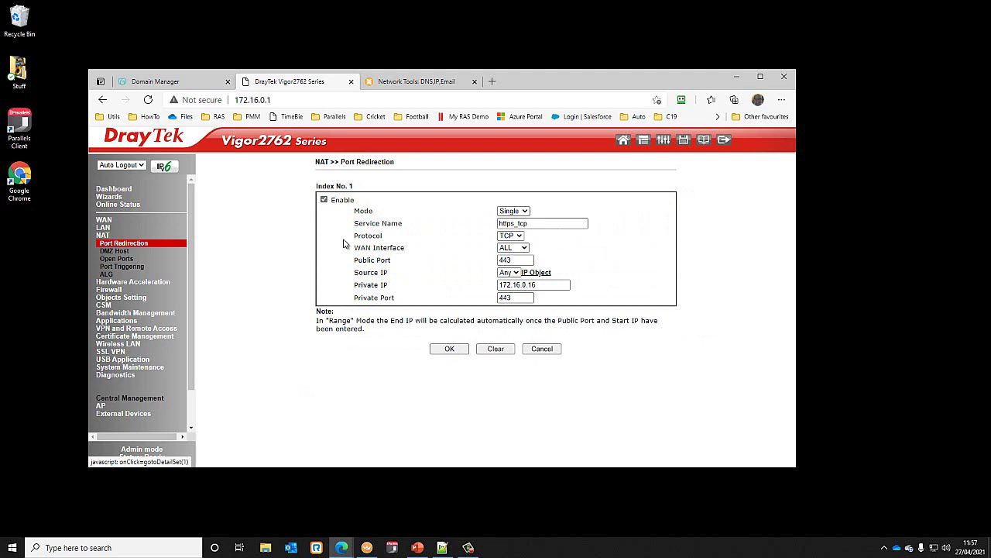
{"action": "left_click", "coordinate": [547, 284]}
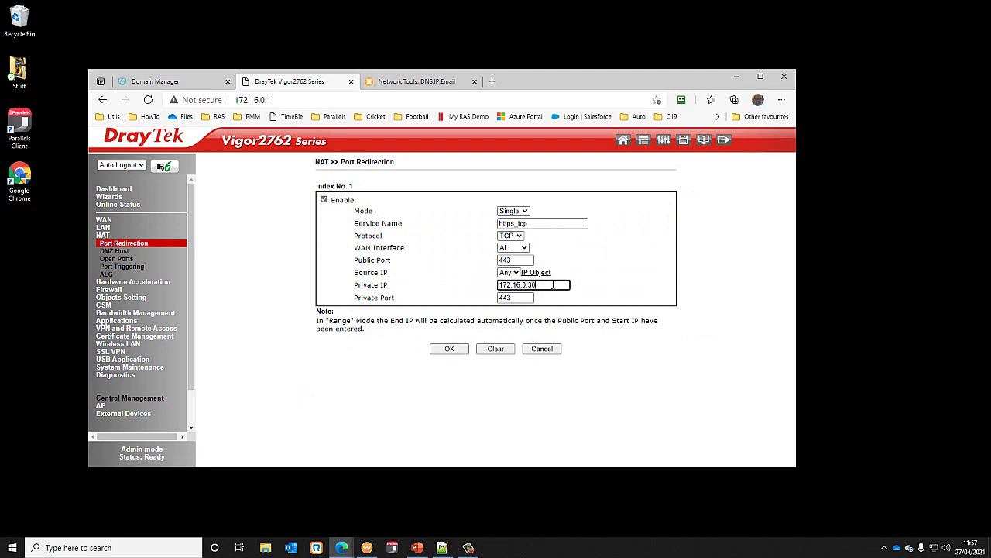
{"action": "left_click", "coordinate": [452, 348]}
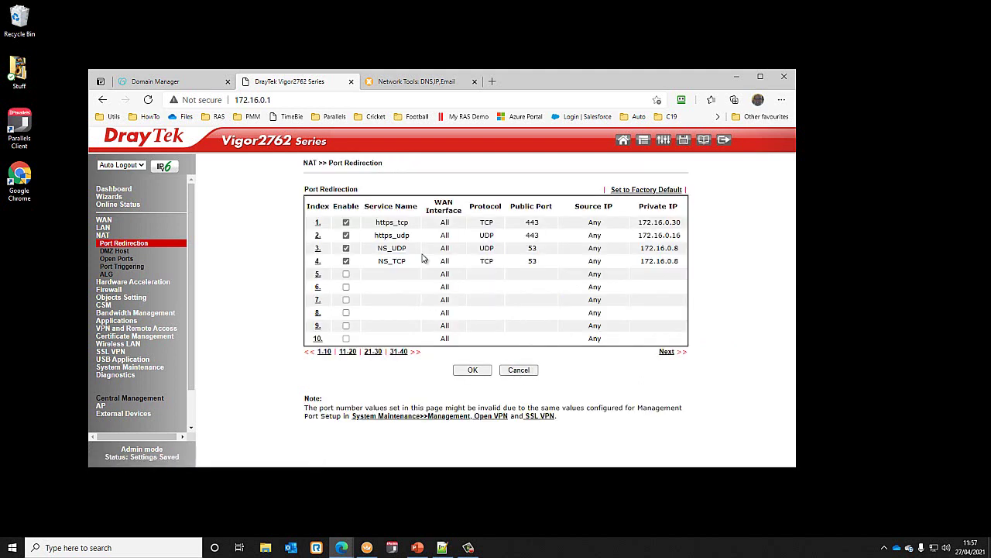
{"action": "left_click", "coordinate": [317, 236]}
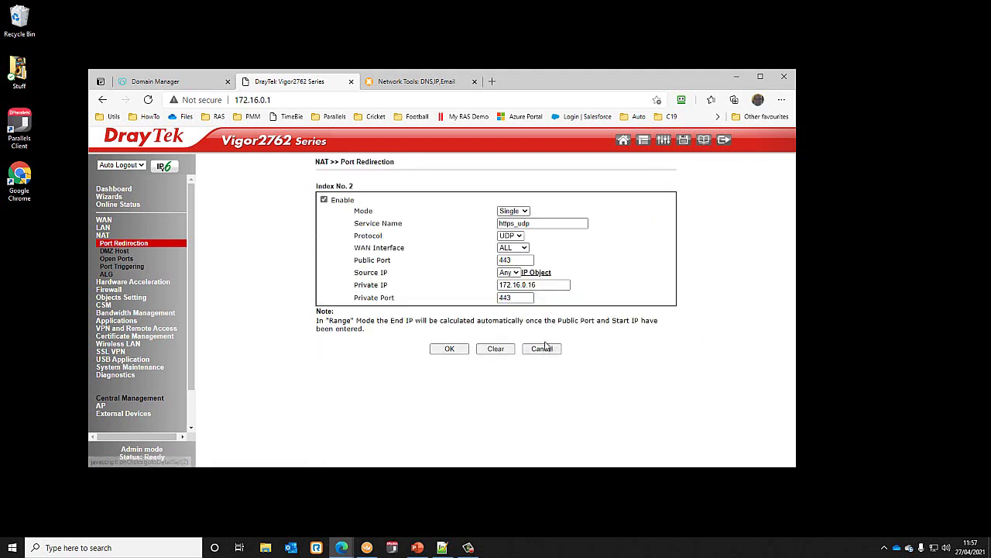
{"action": "left_click", "coordinate": [548, 284]}
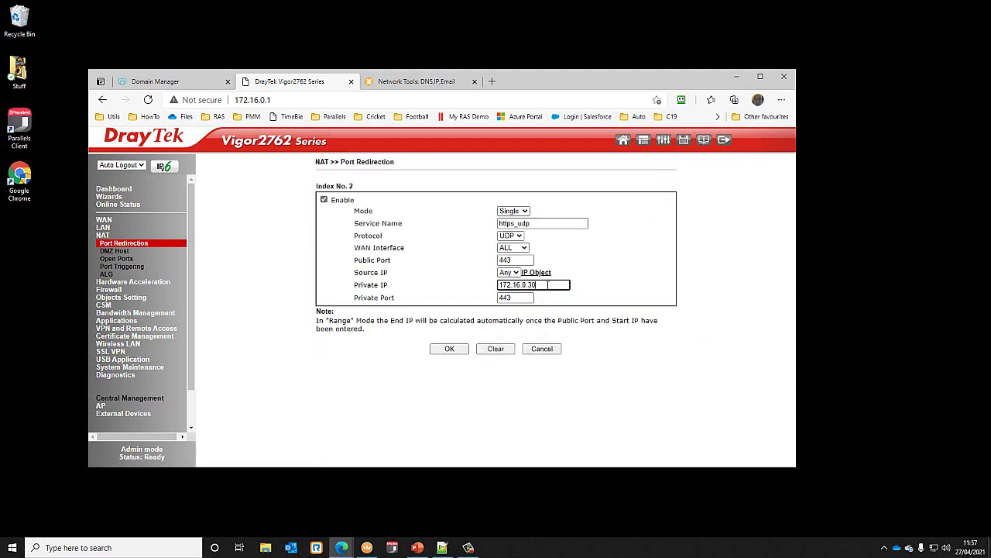
{"action": "left_click", "coordinate": [447, 349]}
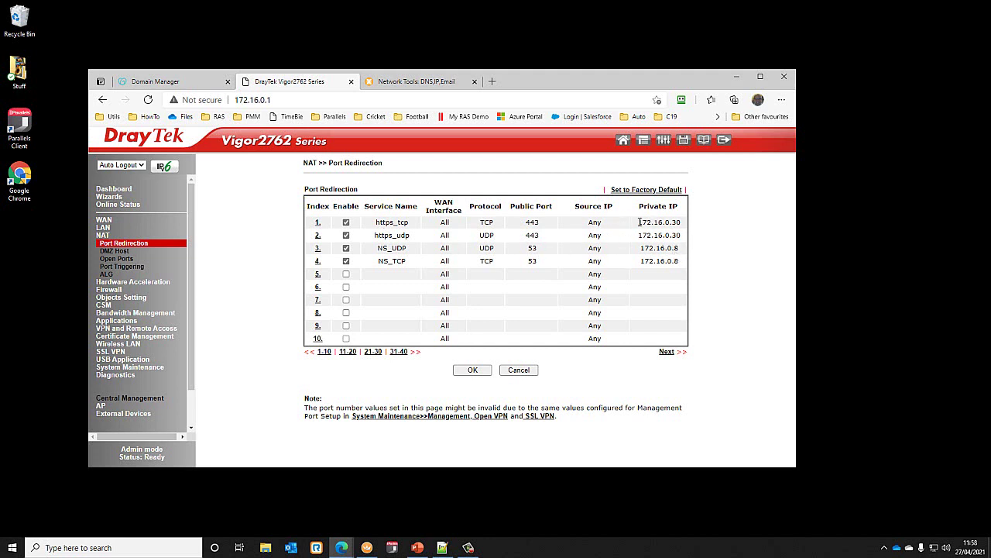
{"action": "left_click_drag", "start_coordinate": [639, 223], "coordinate": [681, 224]}
{"action": "left_click", "coordinate": [469, 547]}
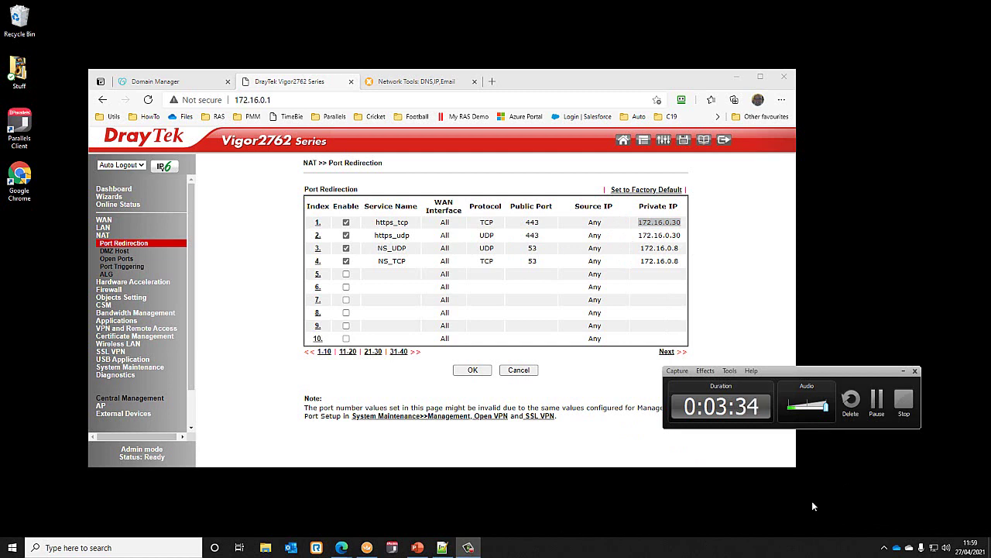
- Launch Parallels Client and start a new Remote Application Server connection
{"action": "left_click", "coordinate": [877, 399]}
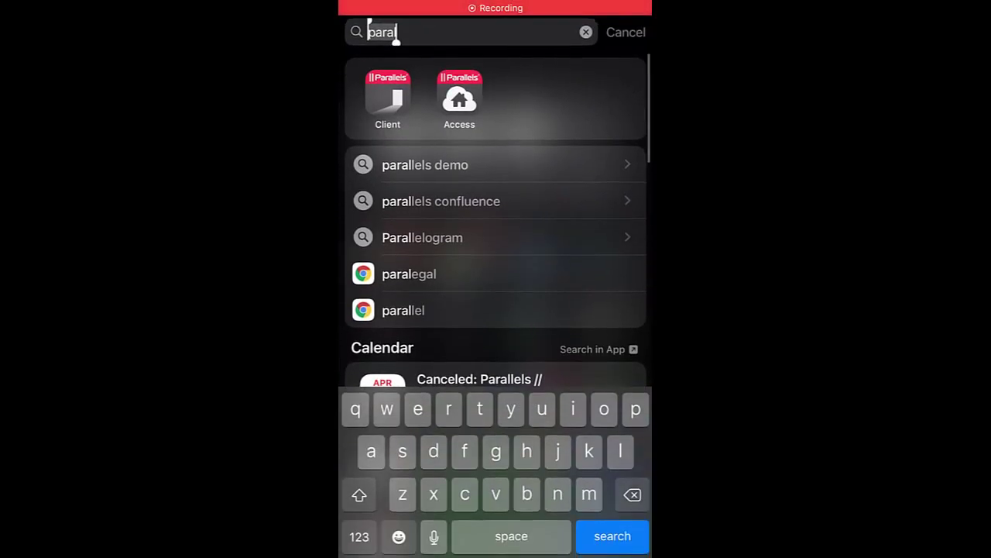
{"action": "left_click", "coordinate": [387, 100]}
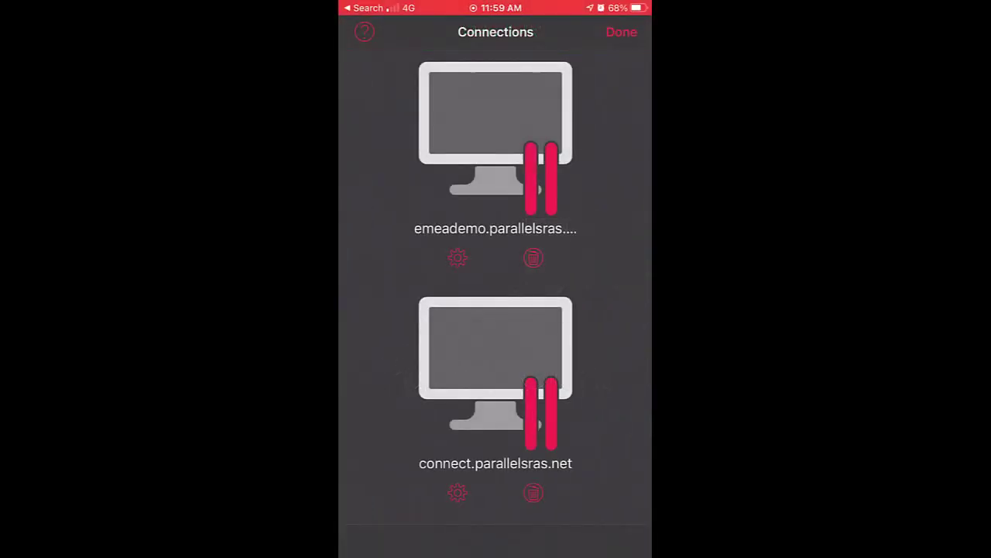
{"action": "left_click", "coordinate": [621, 31]}
{"action": "left_click", "coordinate": [634, 32]}
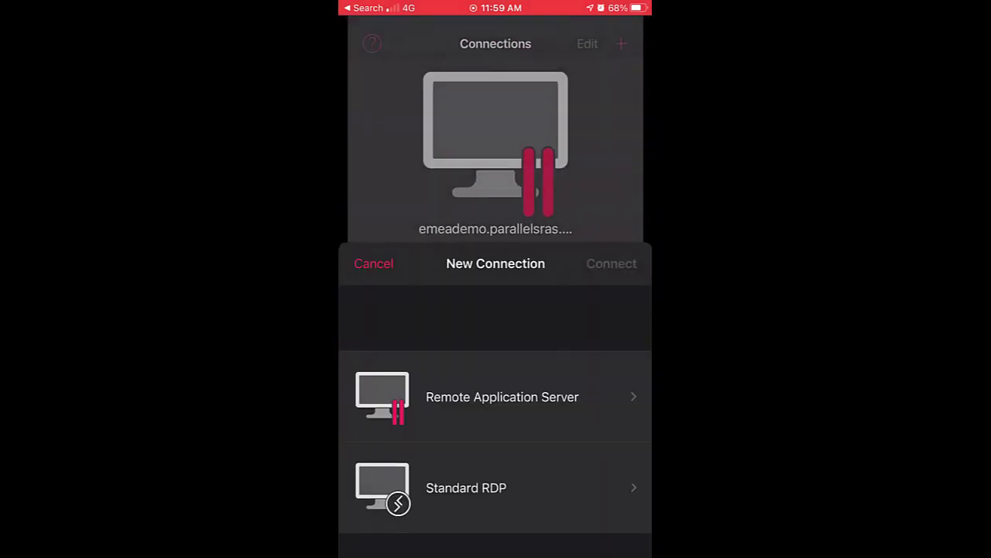
{"action": "left_click", "coordinate": [502, 185]}
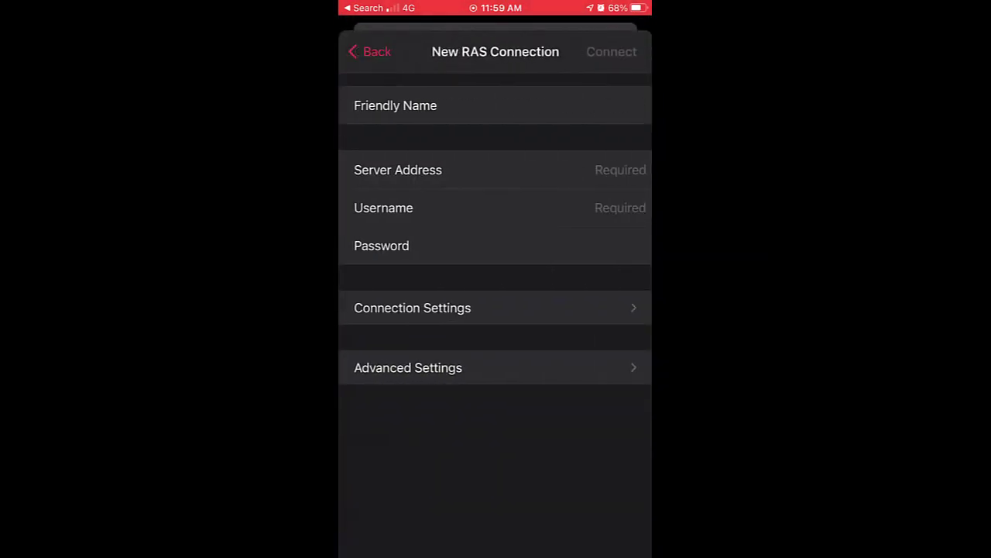
- Enter server connect.rdesktop.uk, the username and the password, then connect
{"action": "left_click", "coordinate": [543, 170]}
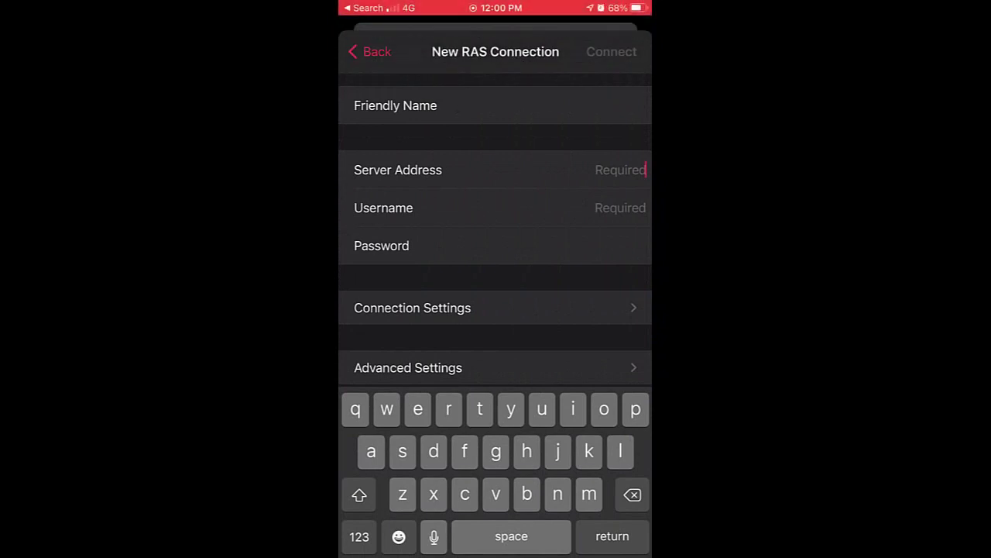
{"action": "type", "text": "c"}
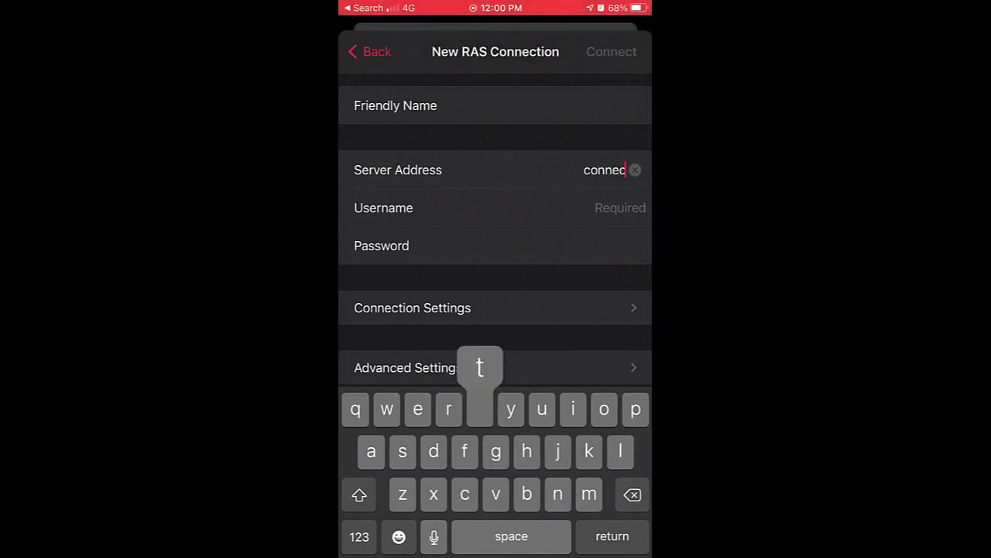
{"action": "type", "text": "cnnect."}
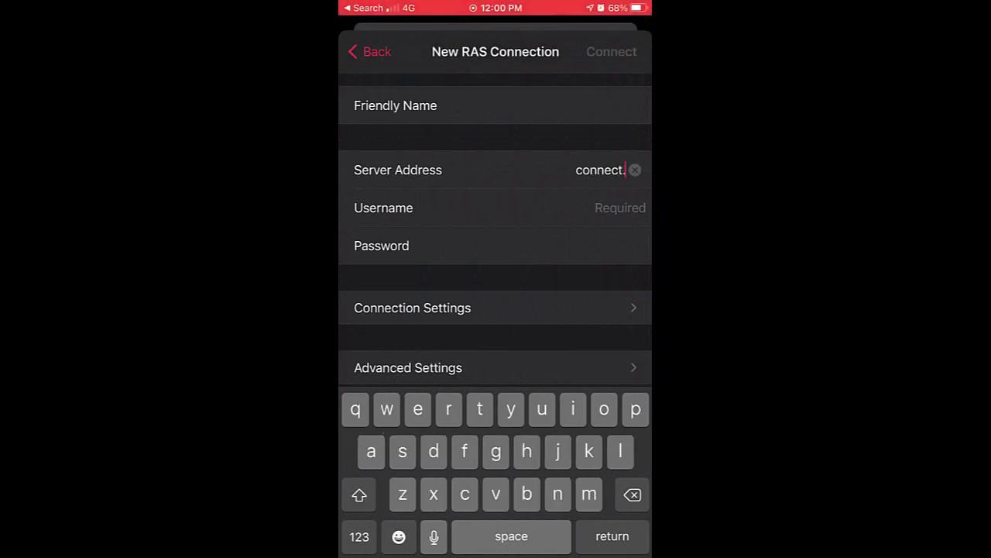
{"action": "type", "text": "rdeskt"}
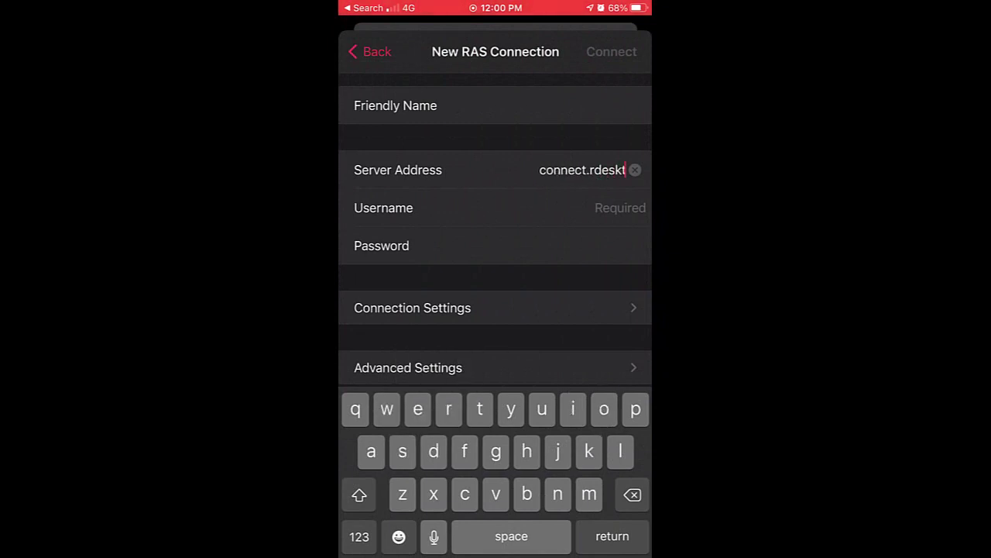
{"action": "type", "text": "op.uk"}
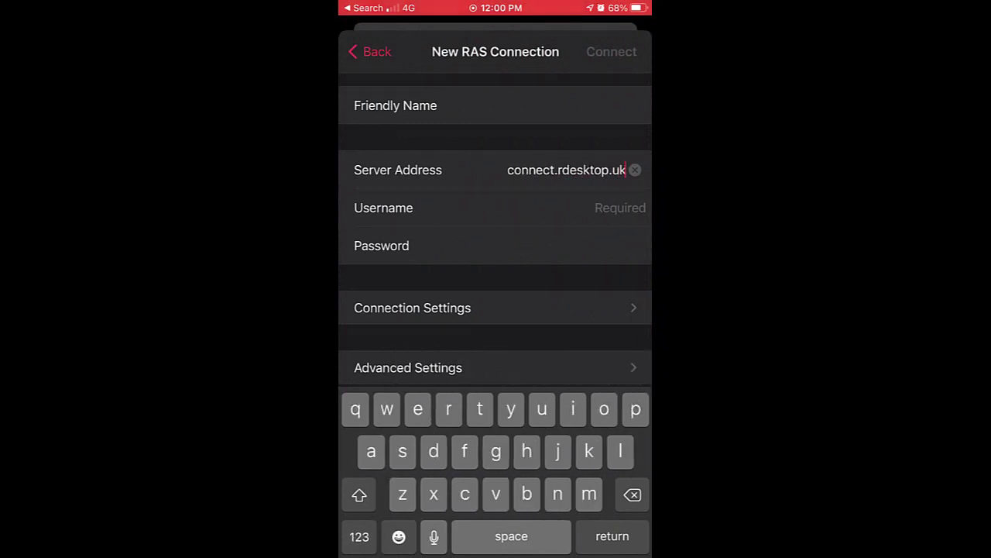
{"action": "left_click", "coordinate": [620, 208]}
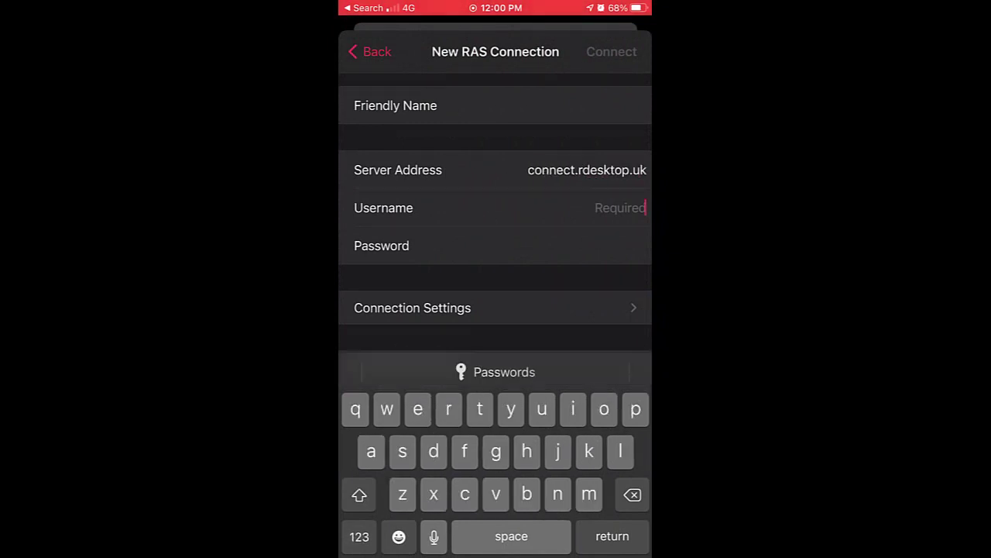
{"action": "type", "text": "paul"}
{"action": "key", "text": "Return"}
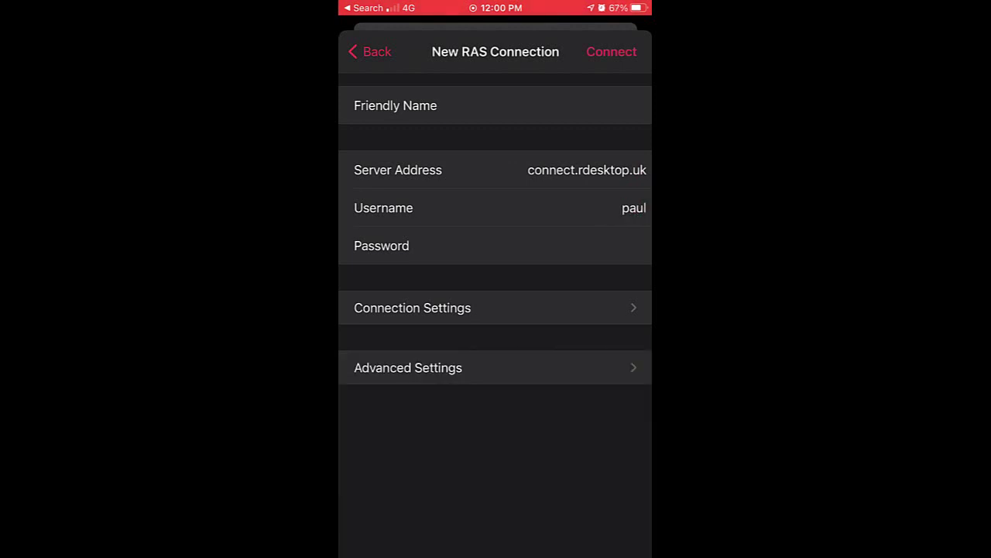
{"action": "left_click", "coordinate": [589, 246]}
{"action": "scroll", "coordinate": [495, 232], "scroll_direction": "down", "scroll_amount": 2}
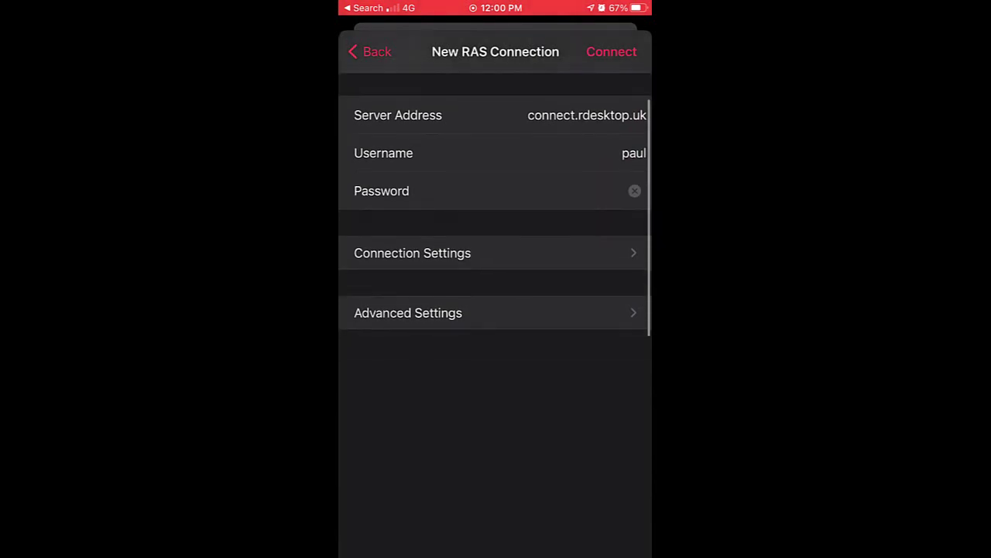
{"action": "scroll", "coordinate": [495, 232], "scroll_direction": "down", "scroll_amount": 2}
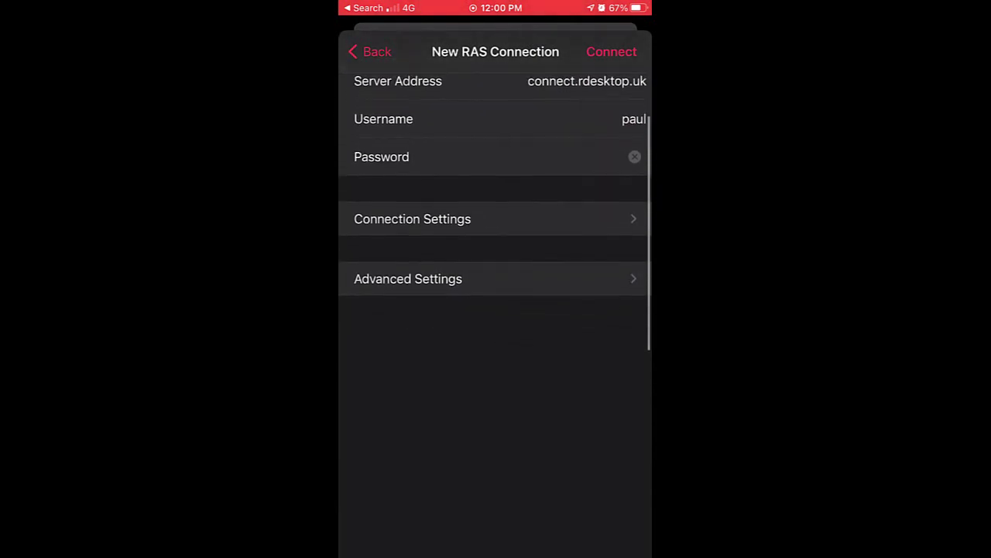
{"action": "left_click", "coordinate": [611, 51]}
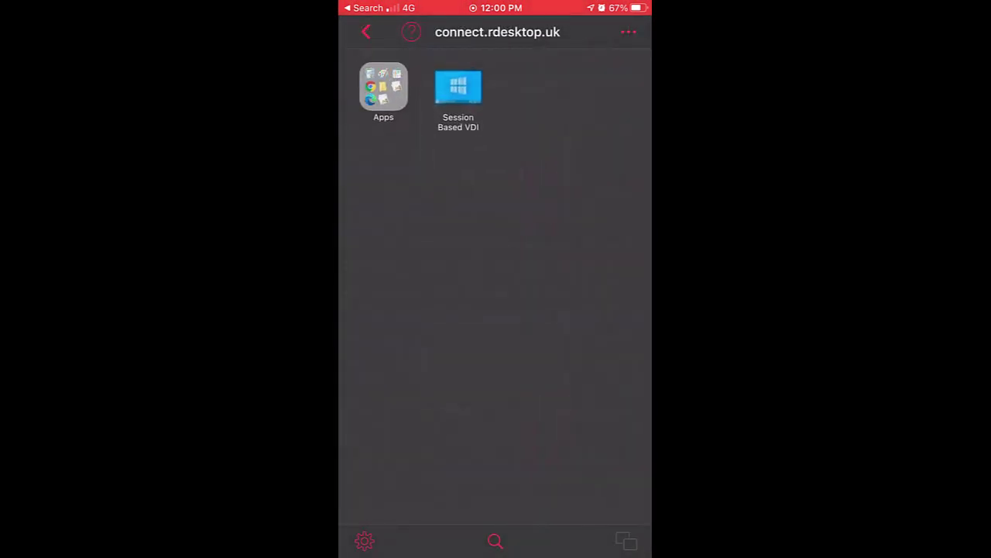
- Launch Session Based VDI and permanently accept the server certificate with Don't ask me again
{"action": "left_click", "coordinate": [458, 86]}
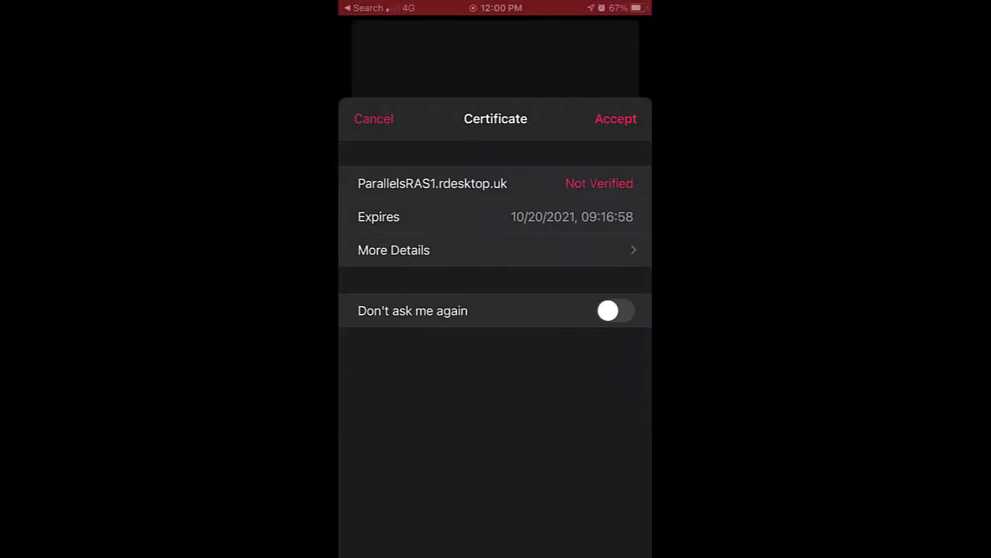
{"action": "left_click", "coordinate": [615, 243]}
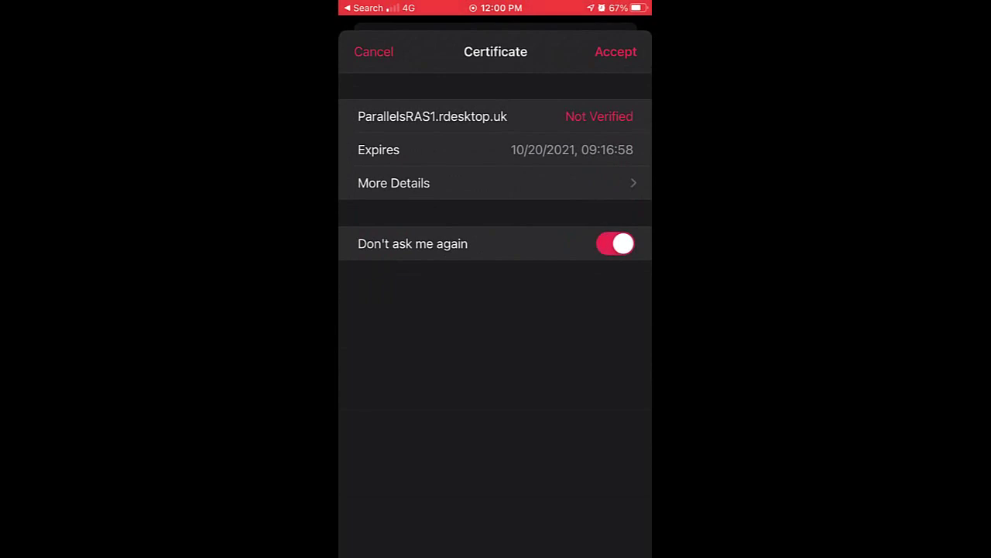
{"action": "left_click", "coordinate": [615, 51]}
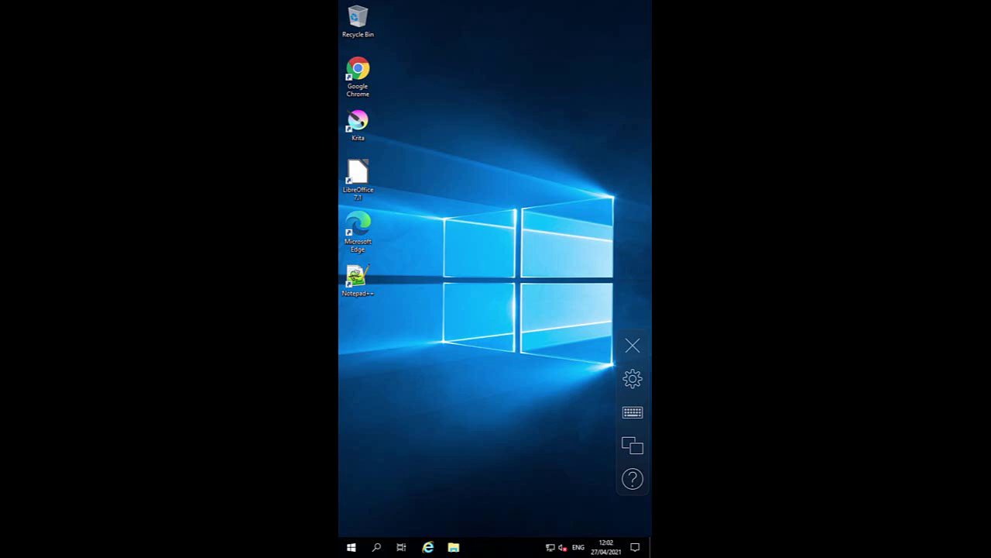
- Switch back to the connect.rdesktop.uk launcher and open the Apps folder
{"action": "left_click", "coordinate": [632, 444]}
{"action": "left_click", "coordinate": [450, 503]}
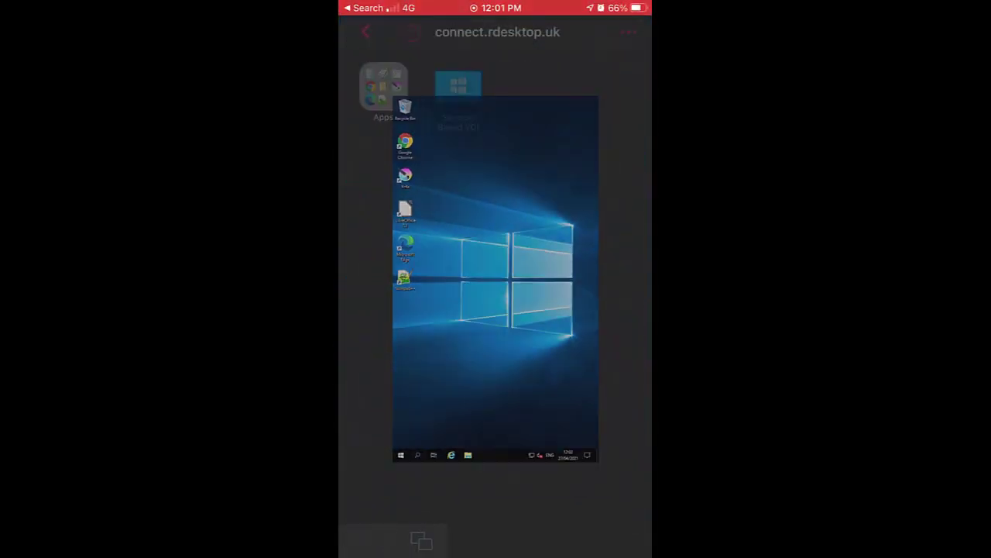
{"action": "left_click", "coordinate": [383, 86]}
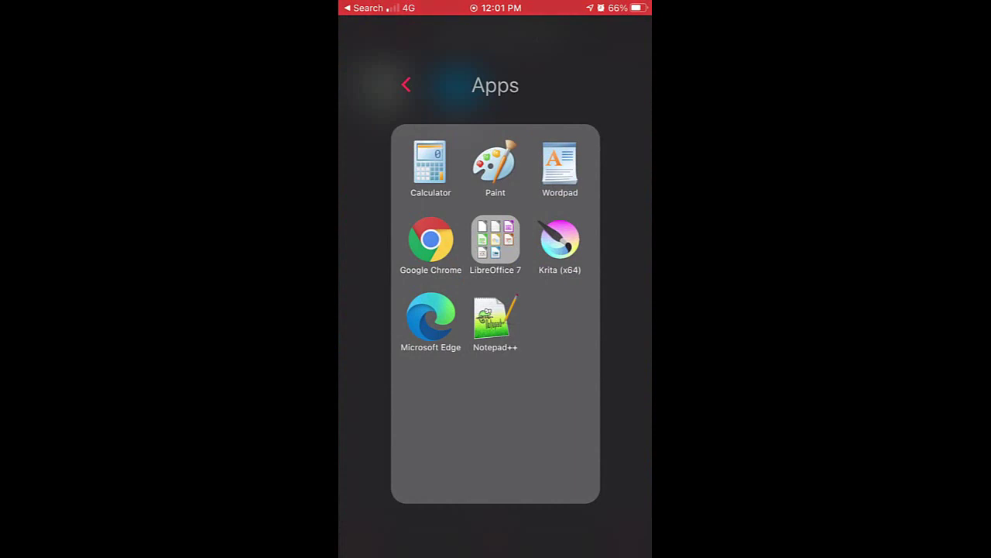
- Launch Notepad++ from Apps and type hello on its first line with the on-screen keyboard
{"action": "left_click", "coordinate": [406, 85]}
{"action": "left_click", "coordinate": [458, 88]}
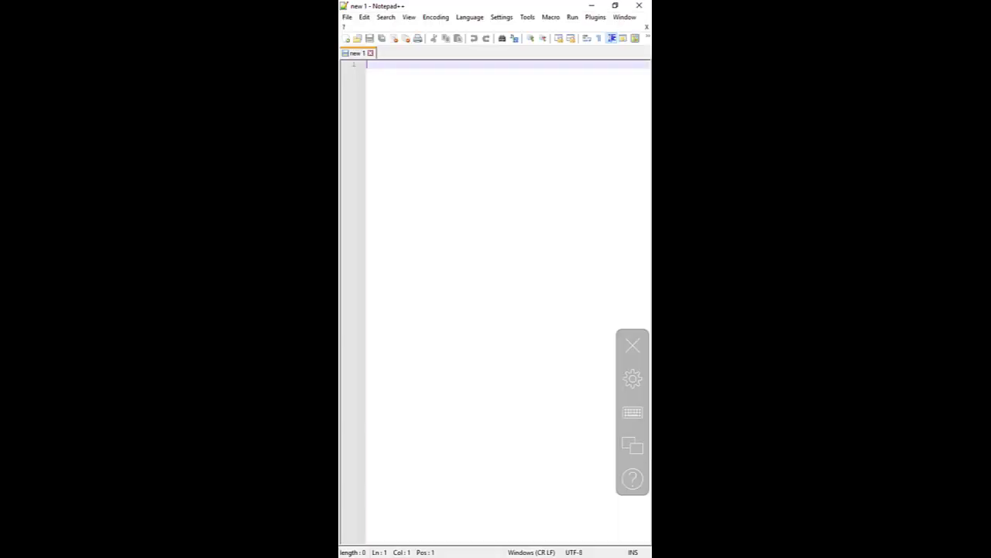
{"action": "left_click", "coordinate": [532, 87]}
{"action": "left_click", "coordinate": [633, 412]}
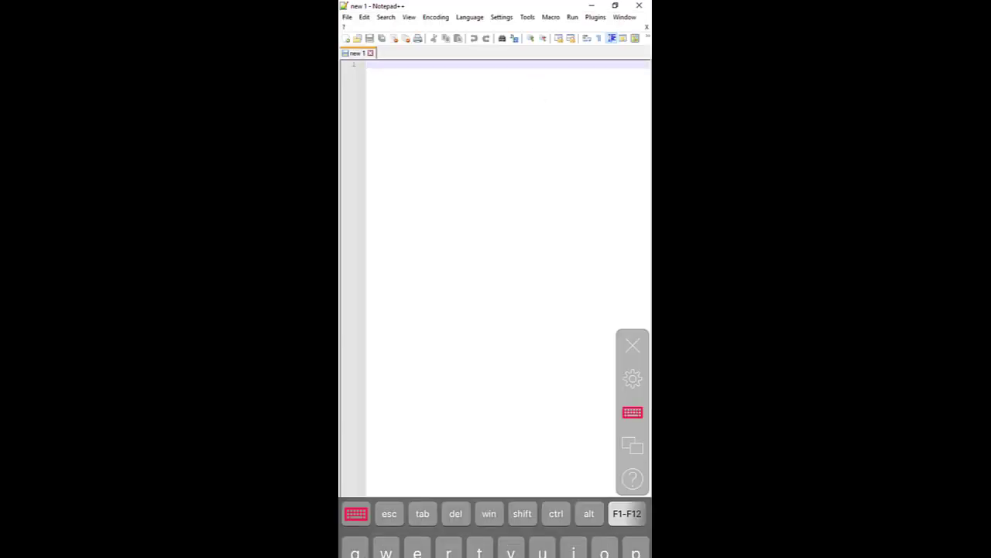
{"action": "type", "text": "he"}
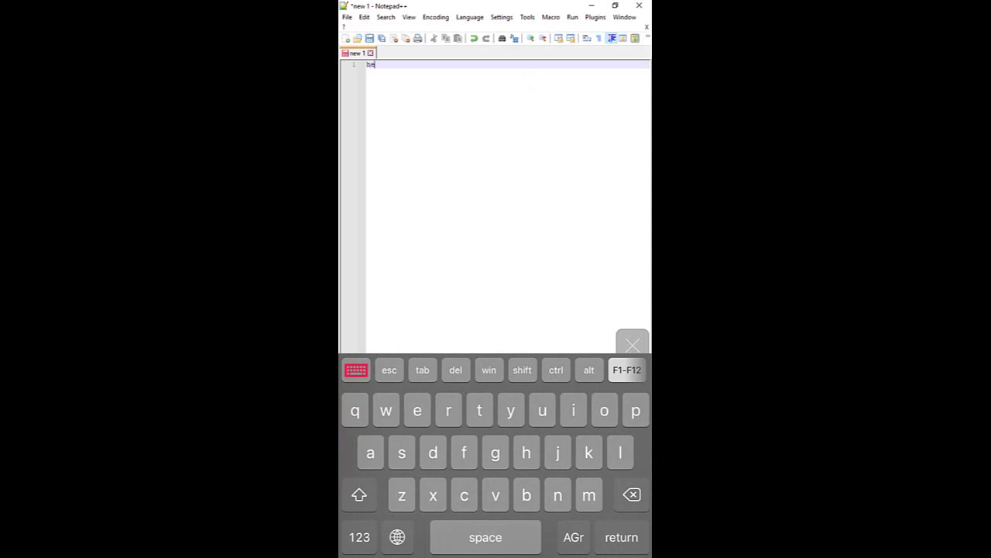
{"action": "type", "text": "llo"}
{"action": "left_click", "coordinate": [360, 537]}
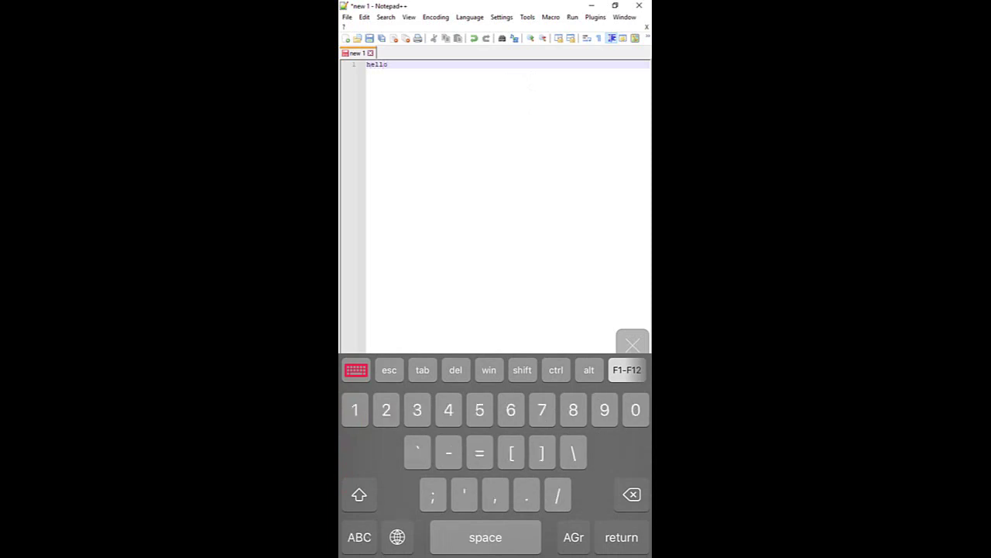
{"action": "left_click", "coordinate": [360, 537]}
{"action": "left_click", "coordinate": [579, 238]}
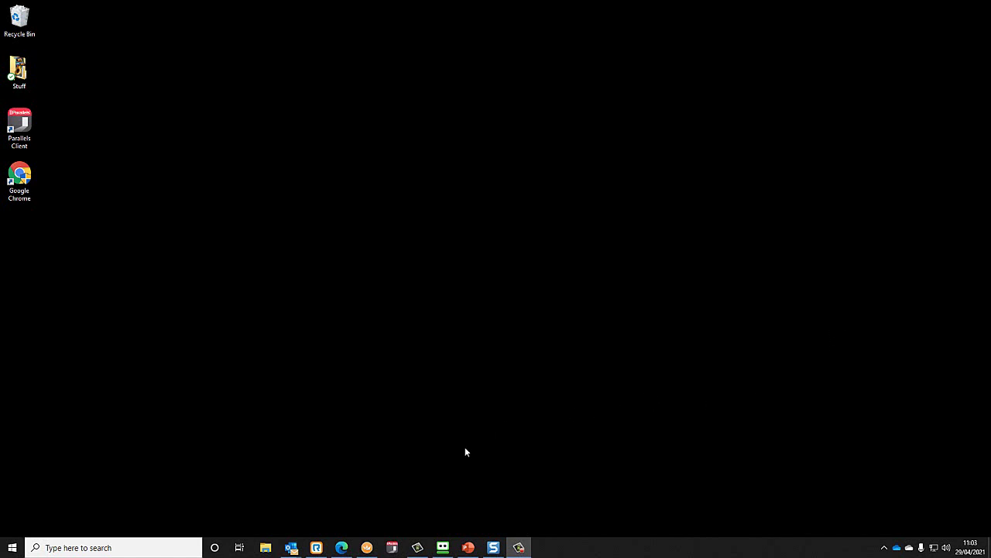
- Switch to the RAS Console and browse the farm lists, ending on Publishing Agents
{"action": "left_click", "coordinate": [366, 547]}
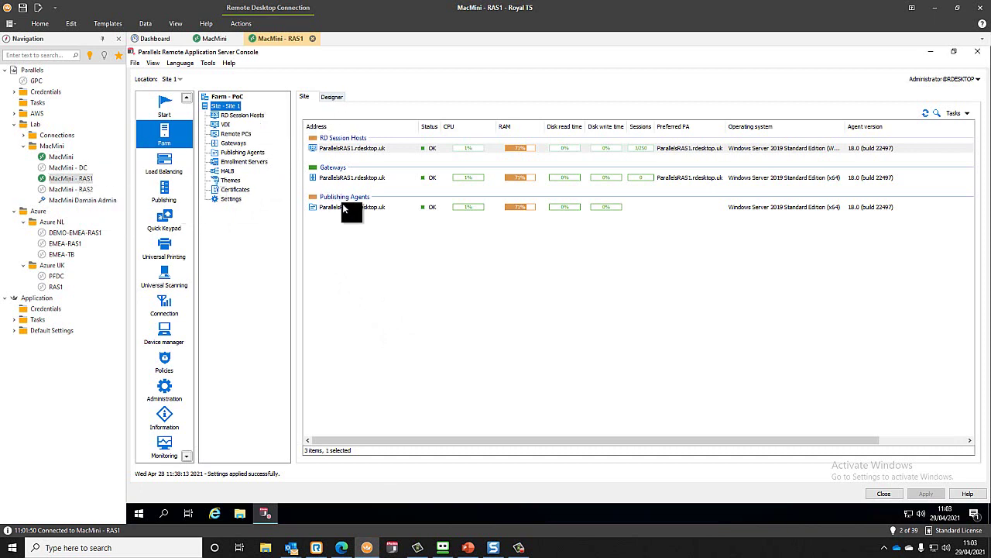
{"action": "left_click", "coordinate": [235, 153]}
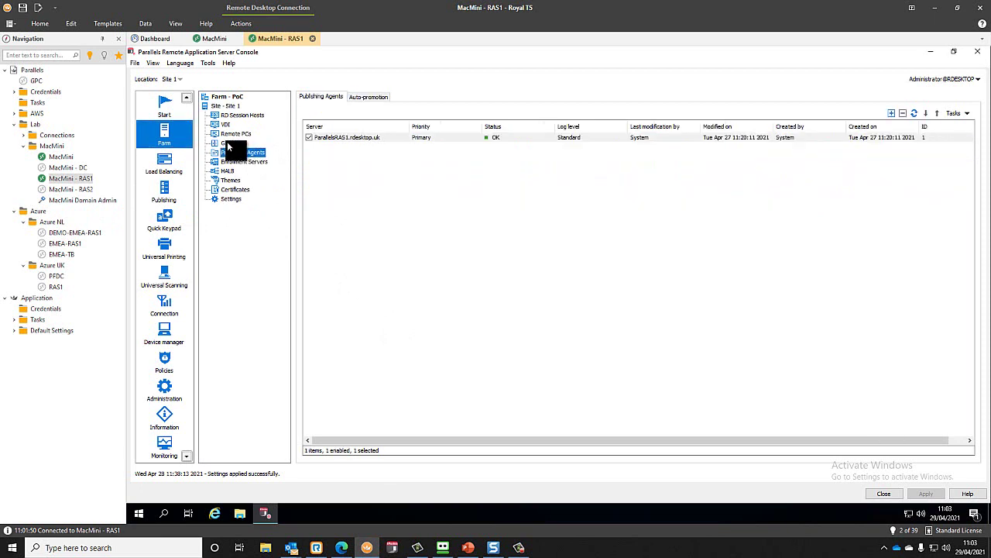
{"action": "left_click", "coordinate": [231, 144]}
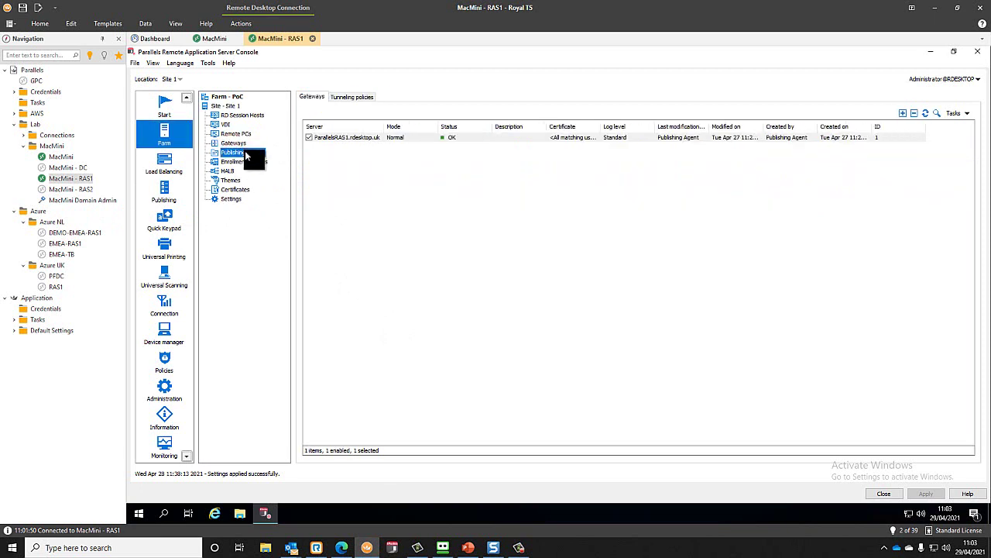
{"action": "left_click", "coordinate": [232, 143]}
{"action": "left_click", "coordinate": [241, 115]}
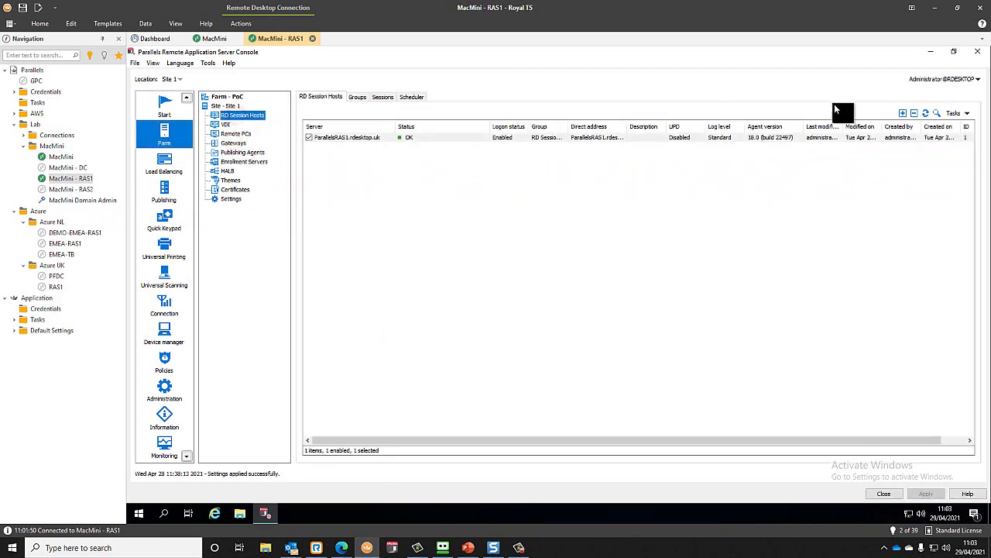
{"action": "left_click", "coordinate": [246, 152]}
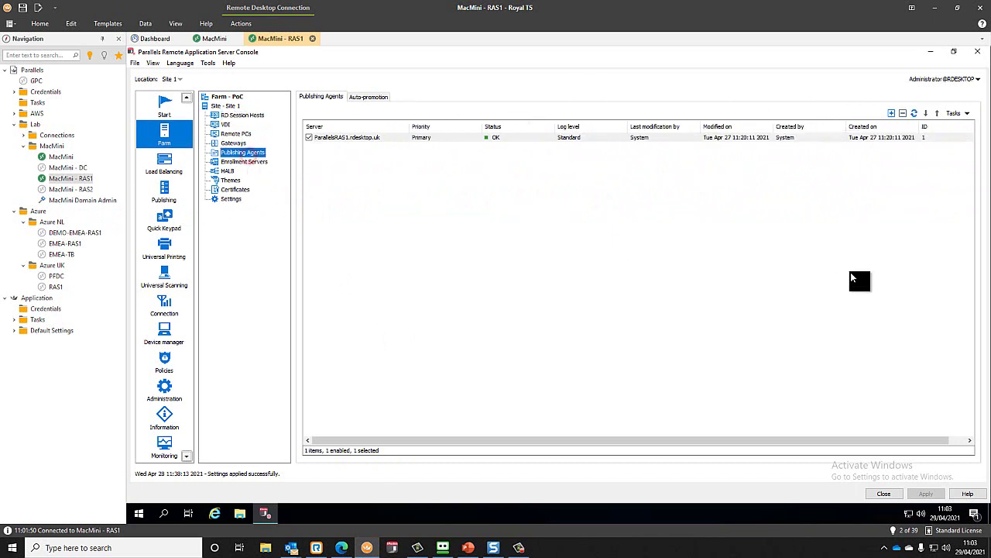
- Add publishing agent ParallelsRAS2.rdesktop.uk, resolving it to 172.16.0.31
{"action": "left_click", "coordinate": [891, 113]}
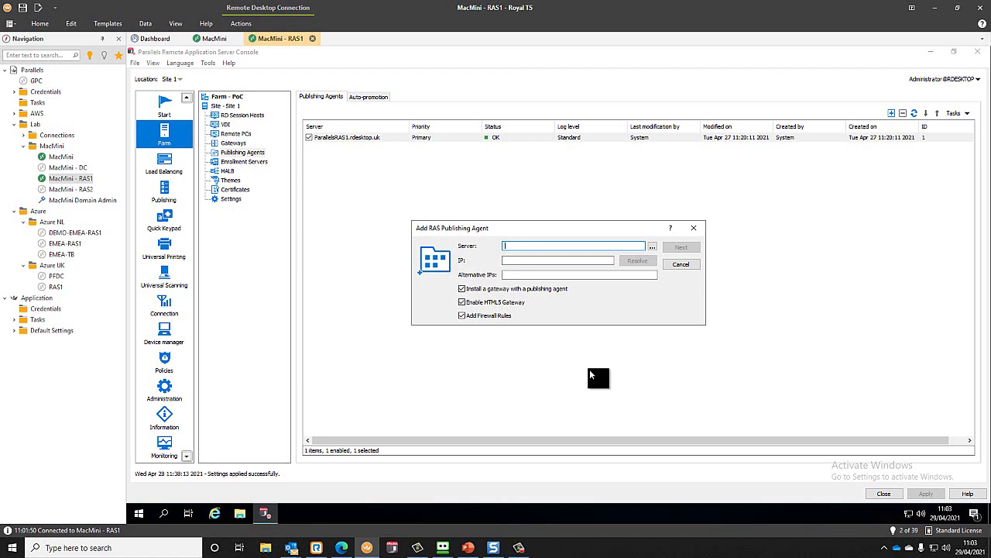
{"action": "type", "text": "Parallels"}
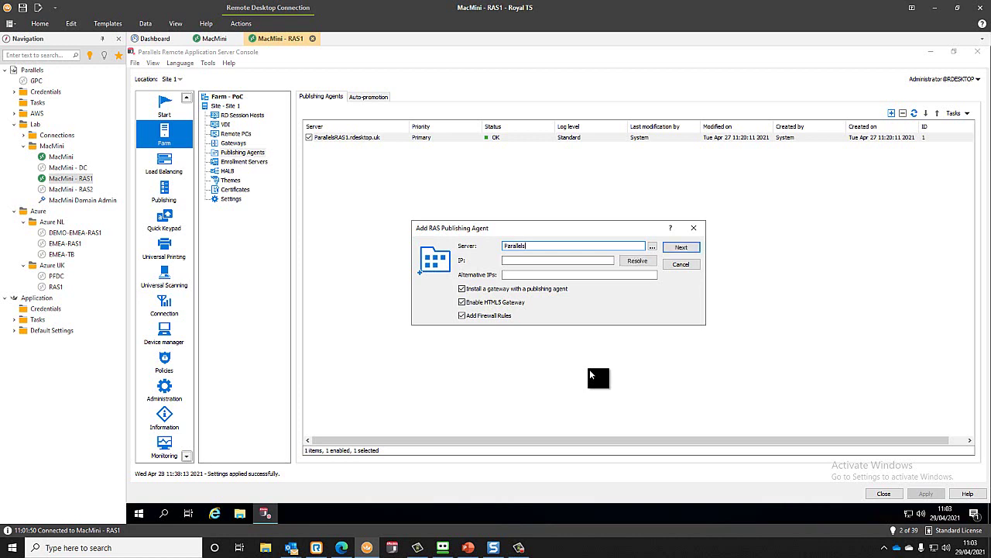
{"action": "type", "text": "RAS2.rdesktop.uk"}
{"action": "left_click", "coordinate": [637, 261]}
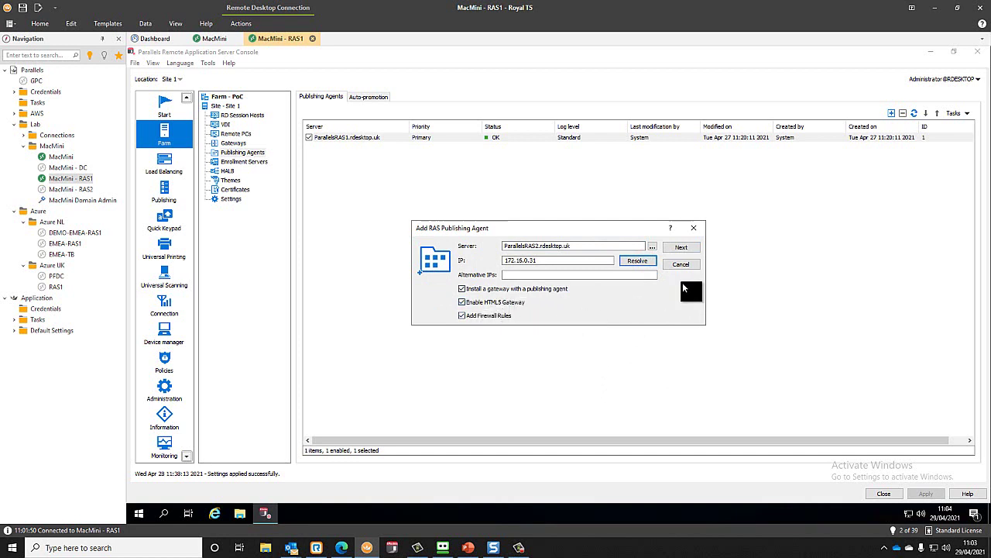
{"action": "left_click", "coordinate": [682, 246]}
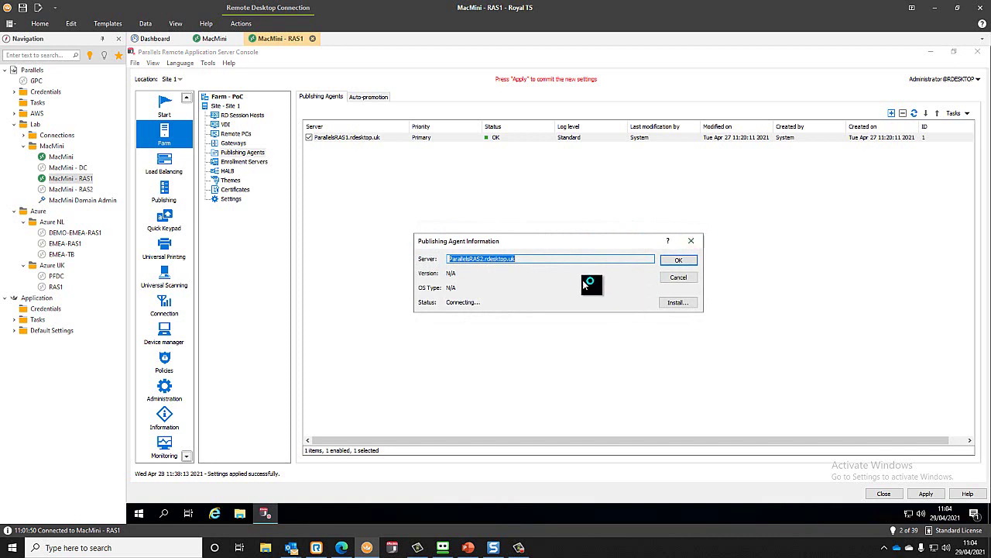
- Install the agent on ParallelsRAS2.rdesktop.uk with administrator credentials and confirm adding it
{"action": "left_click", "coordinate": [677, 301]}
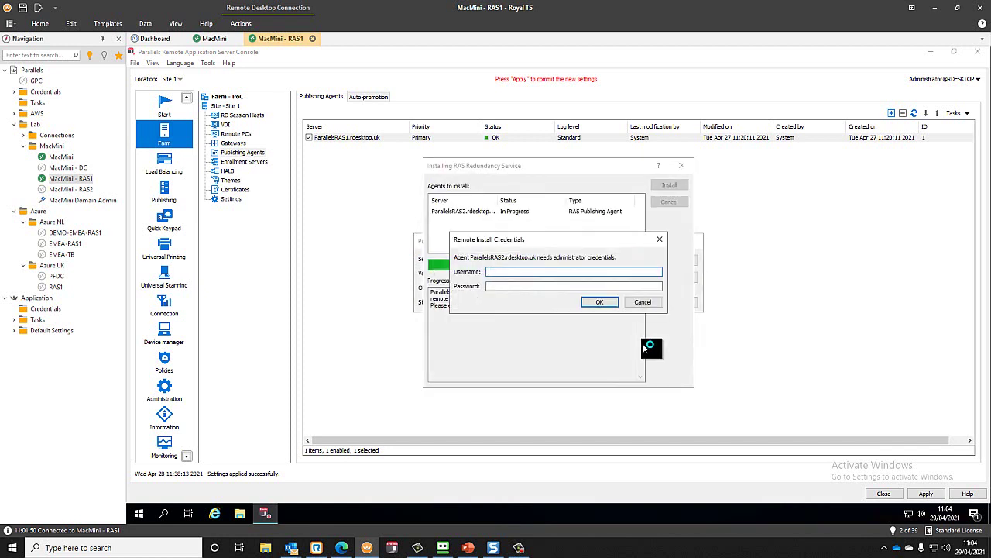
{"action": "type", "text": "paul"}
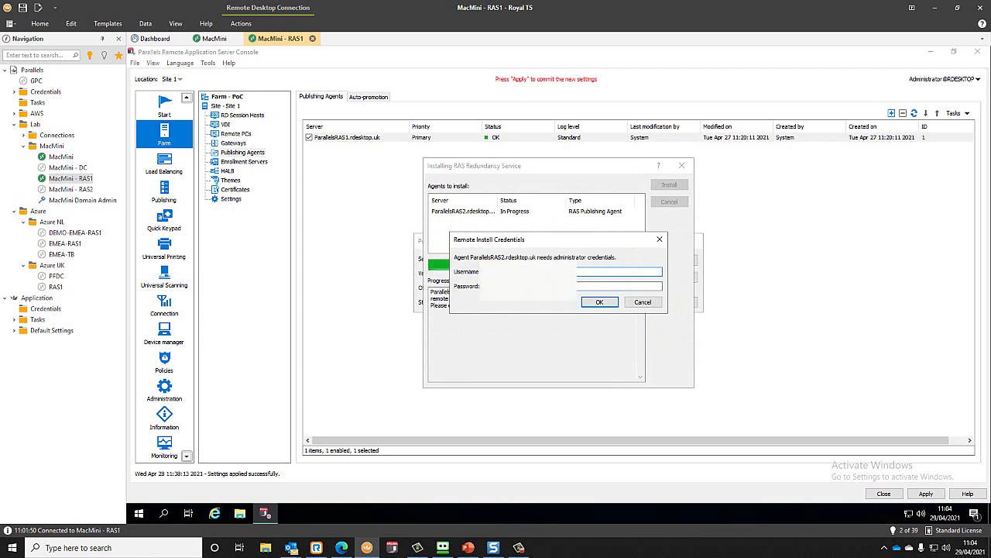
{"action": "left_click", "coordinate": [619, 285]}
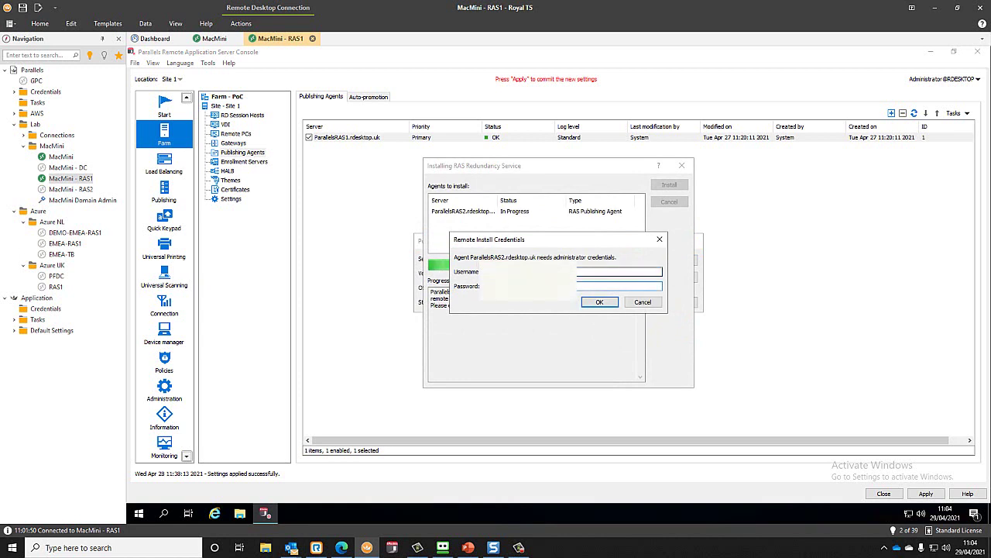
{"action": "left_click", "coordinate": [593, 302]}
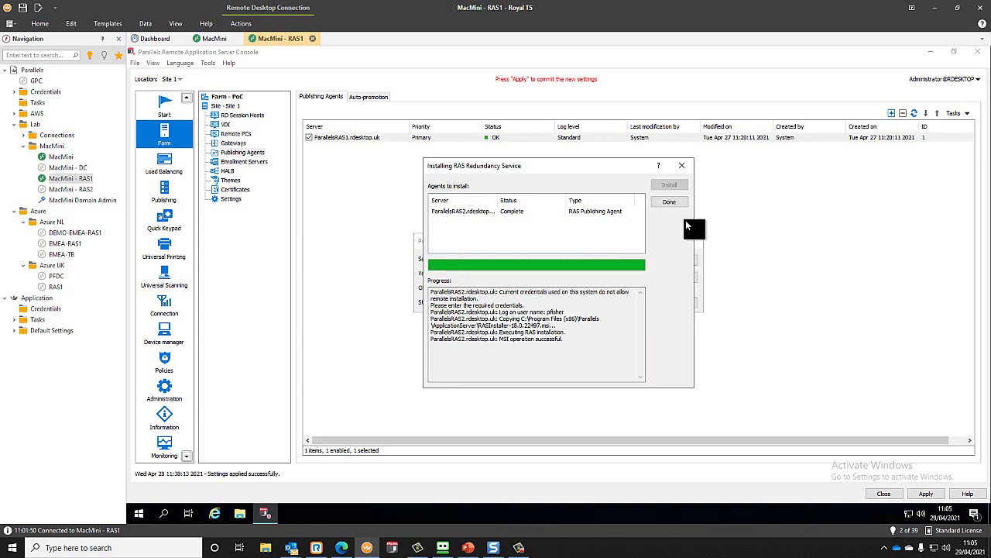
{"action": "left_click", "coordinate": [669, 203]}
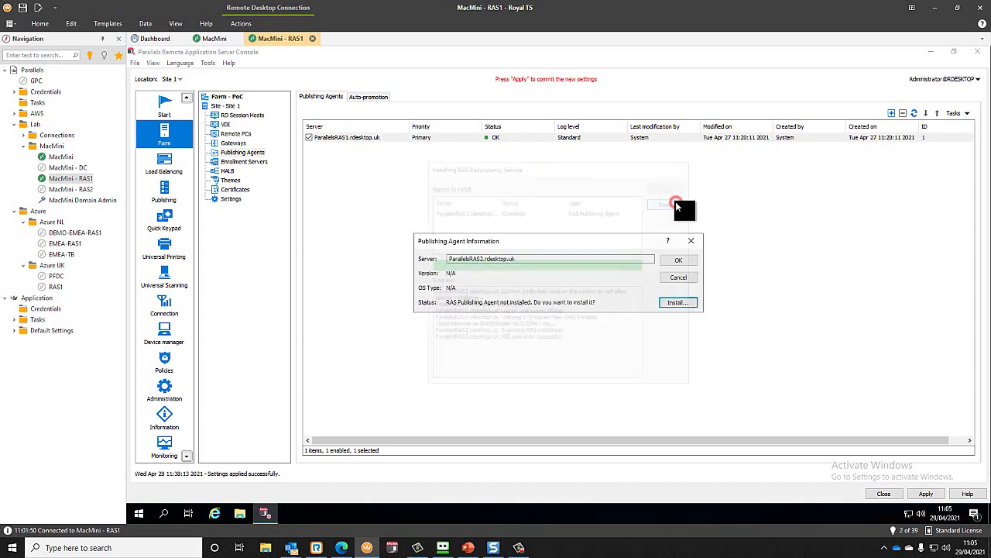
{"action": "left_click", "coordinate": [676, 258]}
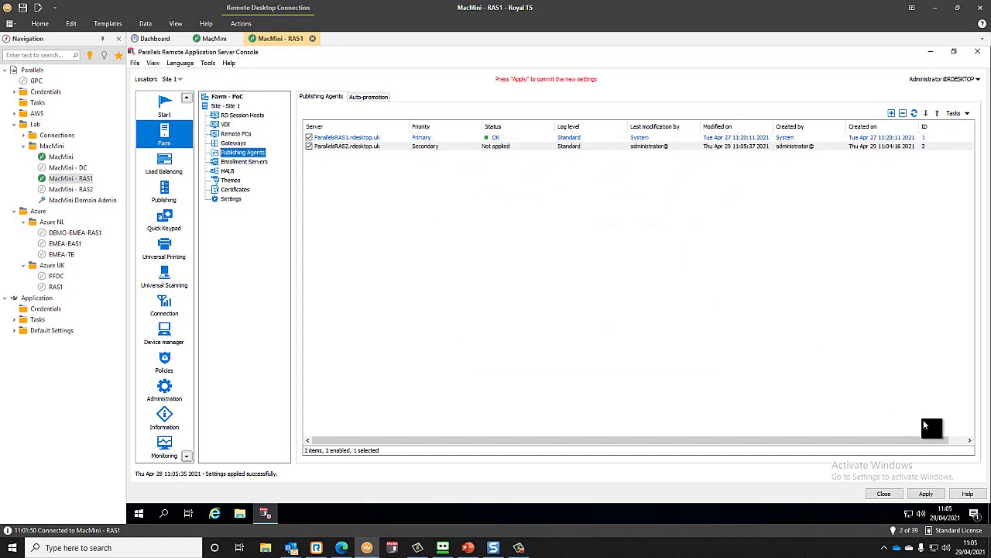
- Apply the new publishing agent settings and refresh the agents list
{"action": "left_click", "coordinate": [926, 493]}
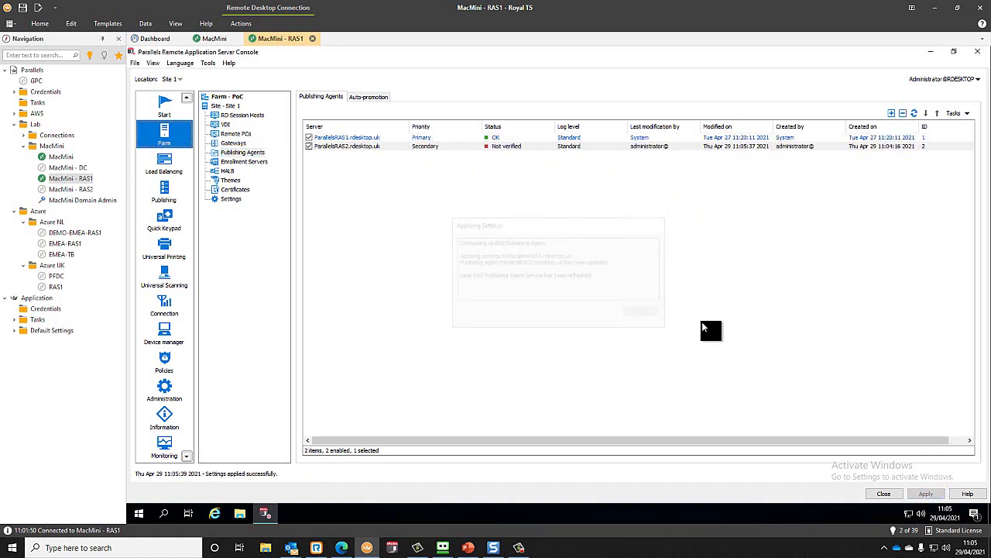
{"action": "left_click", "coordinate": [916, 113]}
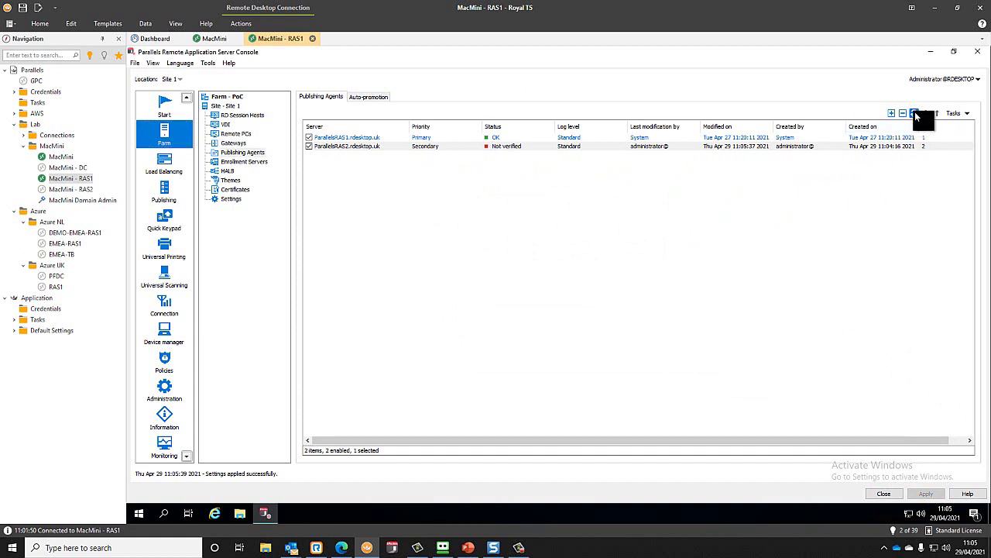
{"action": "left_click", "coordinate": [915, 112]}
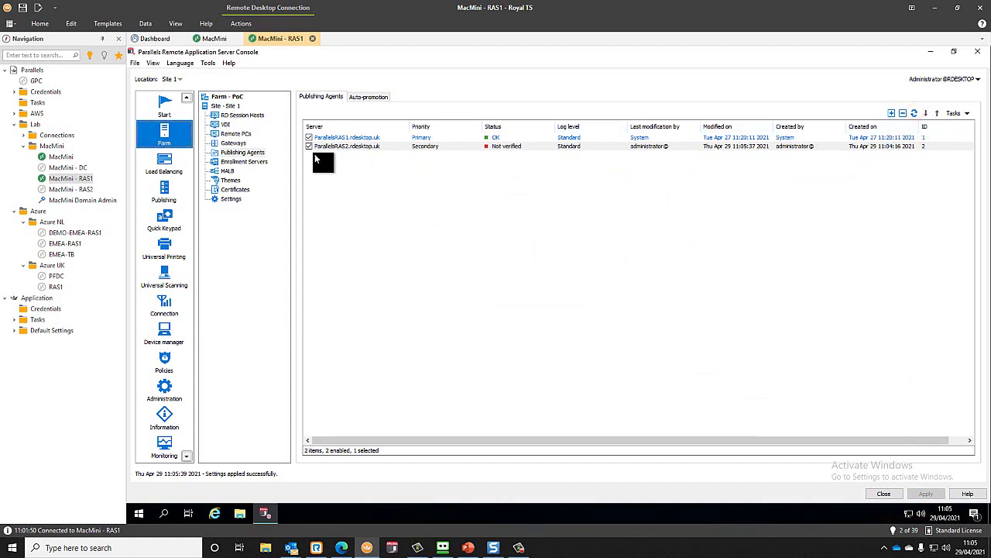
- Refresh Gateways to check the RAS2 gateway is OK, then show RD Session Hosts
{"action": "left_click", "coordinate": [237, 144]}
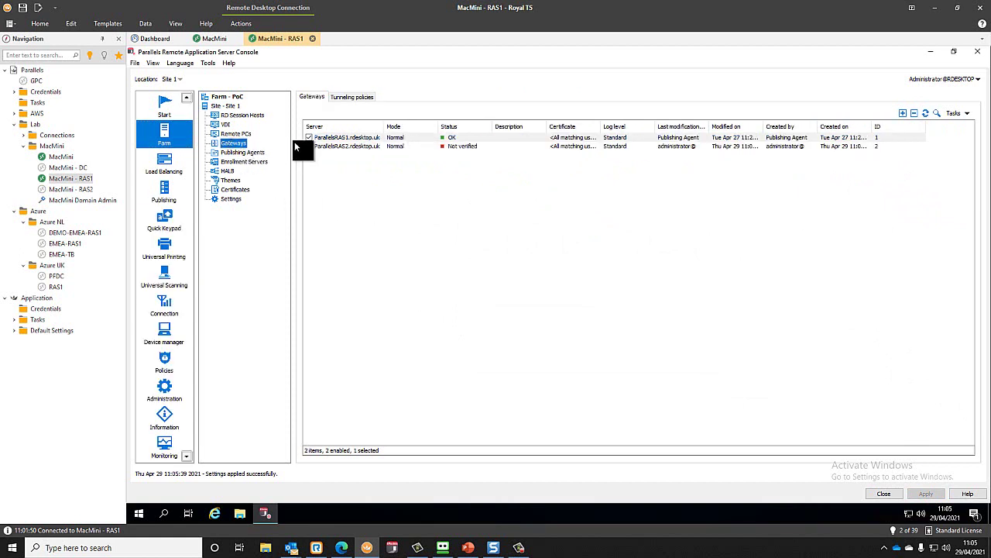
{"action": "left_click", "coordinate": [923, 112]}
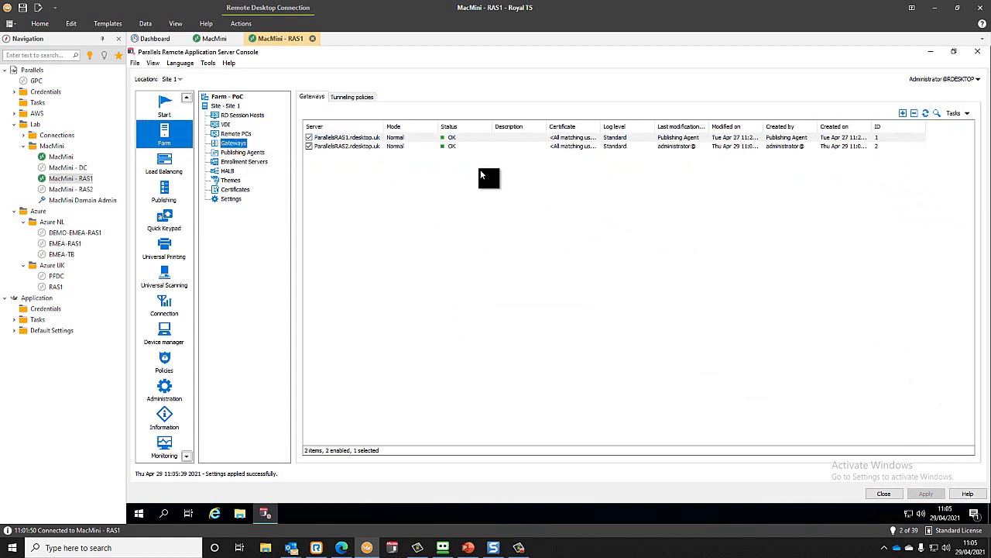
{"action": "left_click", "coordinate": [416, 147]}
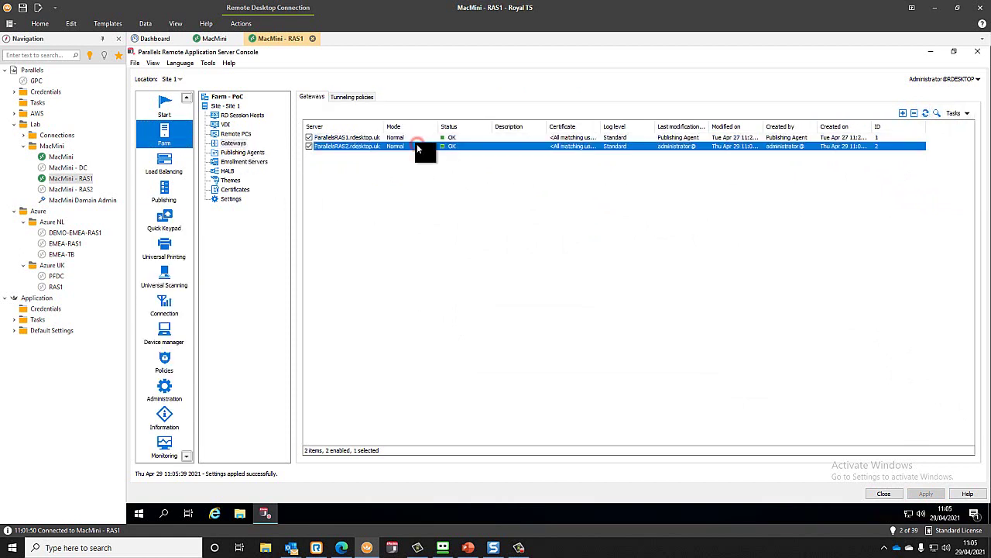
{"action": "left_click", "coordinate": [236, 152]}
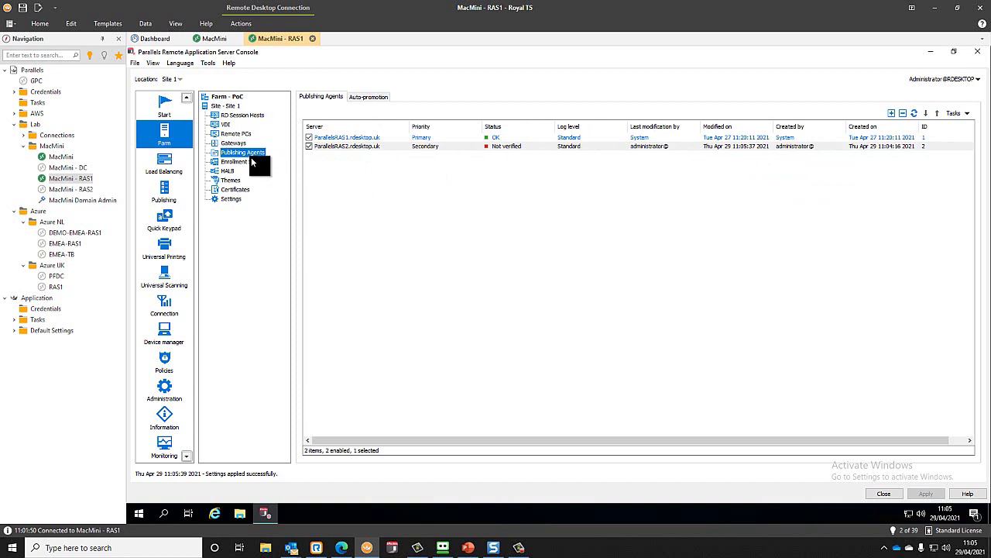
{"action": "left_click", "coordinate": [248, 115]}
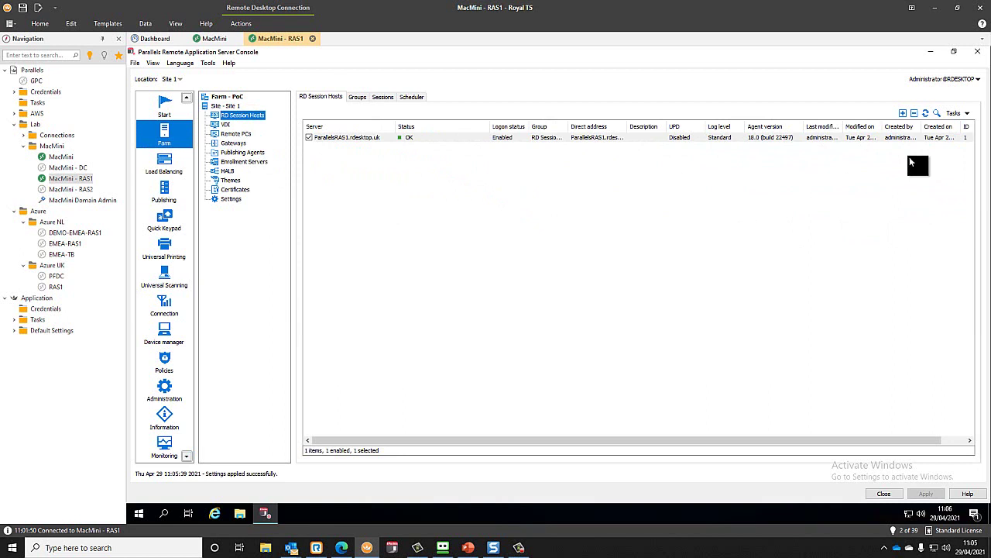
- Add ParallelsRAS2.rdesktop.uk as a new host and assign it to the RD Session Hosts group
{"action": "left_click", "coordinate": [903, 113]}
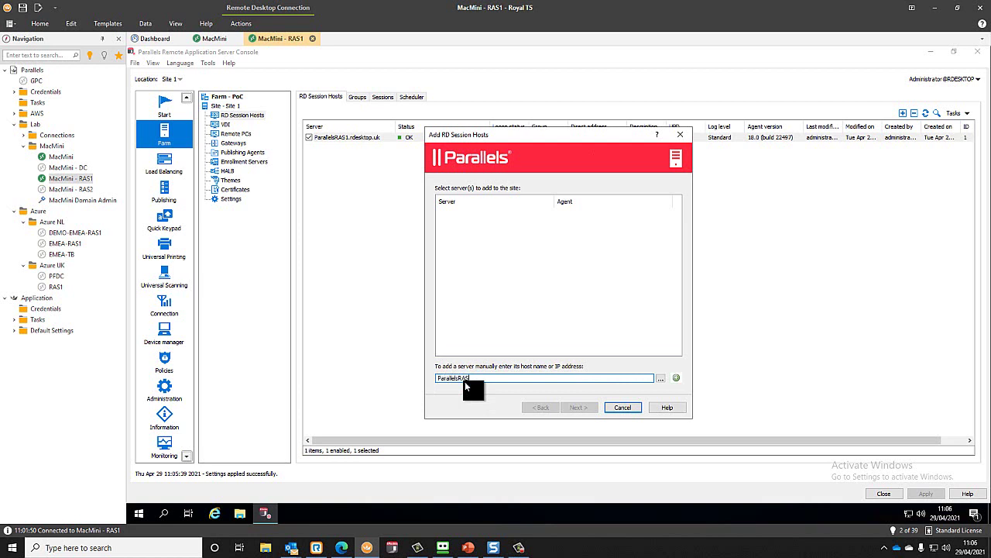
{"action": "left_click", "coordinate": [677, 378]}
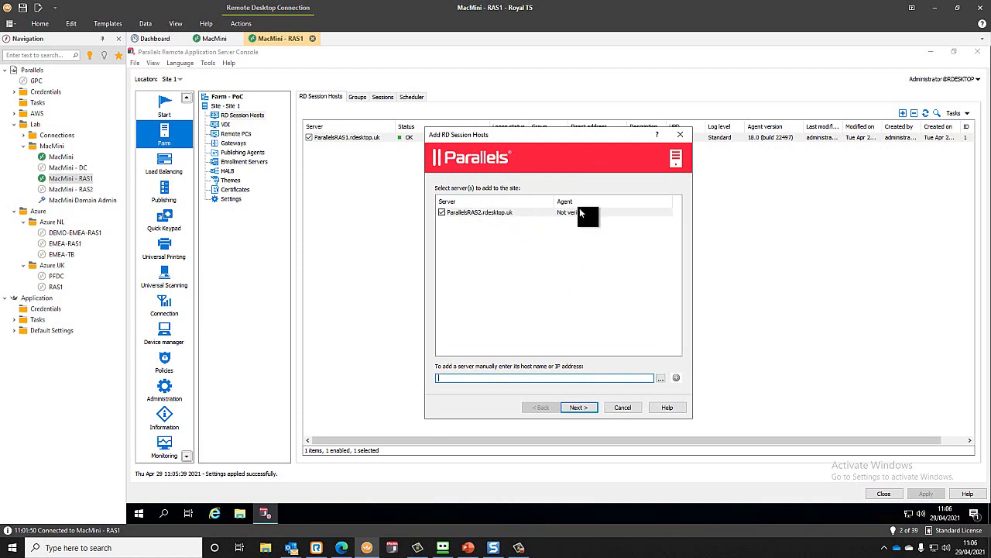
{"action": "left_click", "coordinate": [585, 409]}
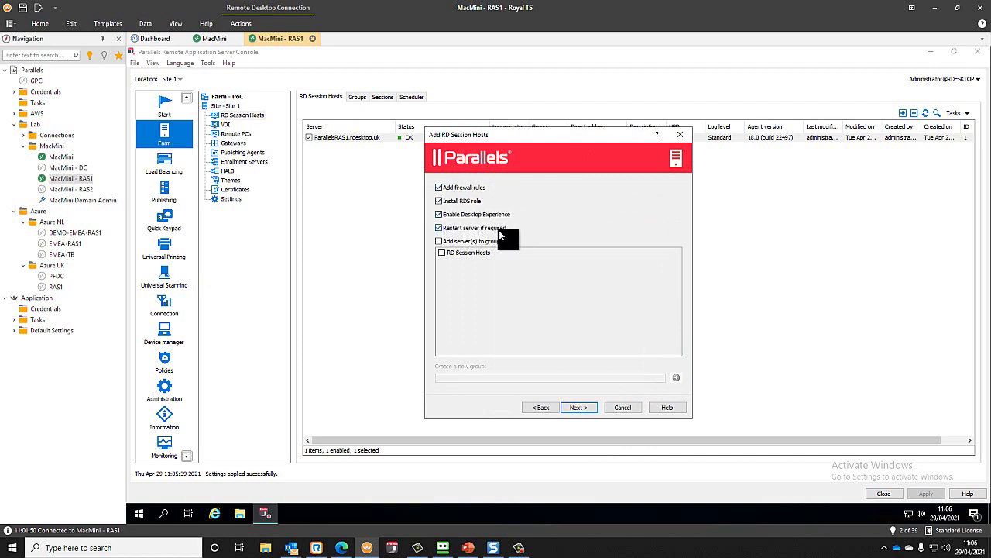
{"action": "left_click", "coordinate": [438, 241]}
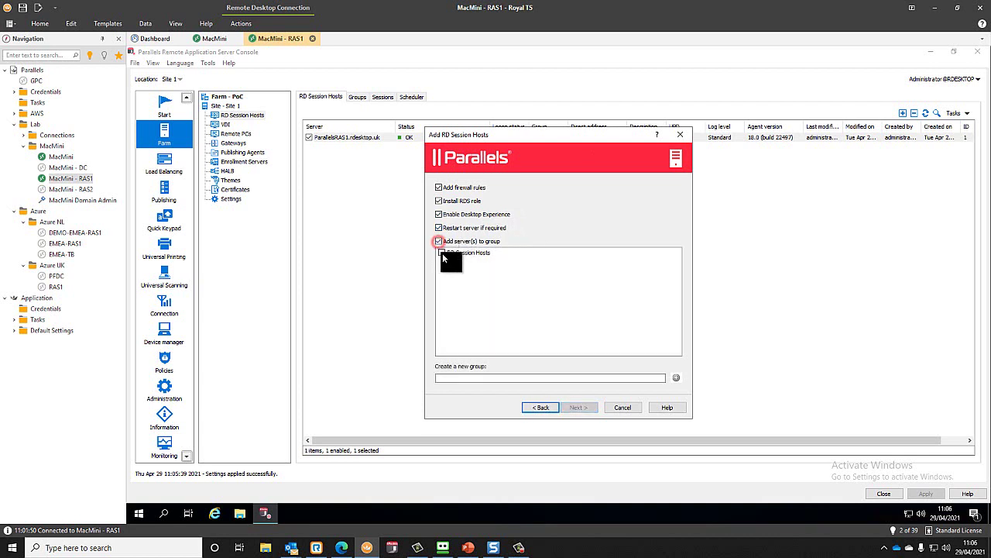
{"action": "left_click", "coordinate": [441, 252]}
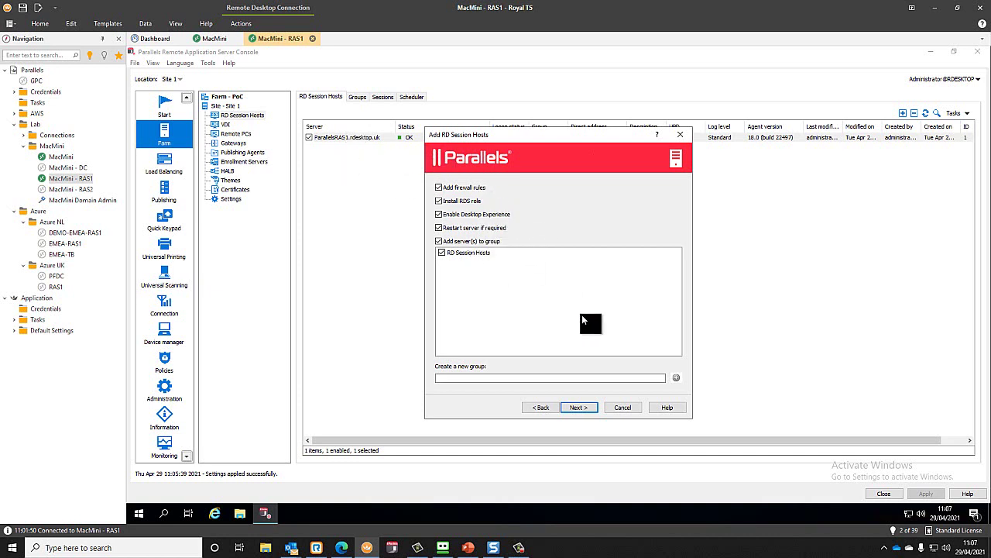
- Set manual optimization excluding Windows Components and Disk cleanup, and accept the reboot warning
{"action": "left_click", "coordinate": [580, 408]}
{"action": "left_click", "coordinate": [581, 408]}
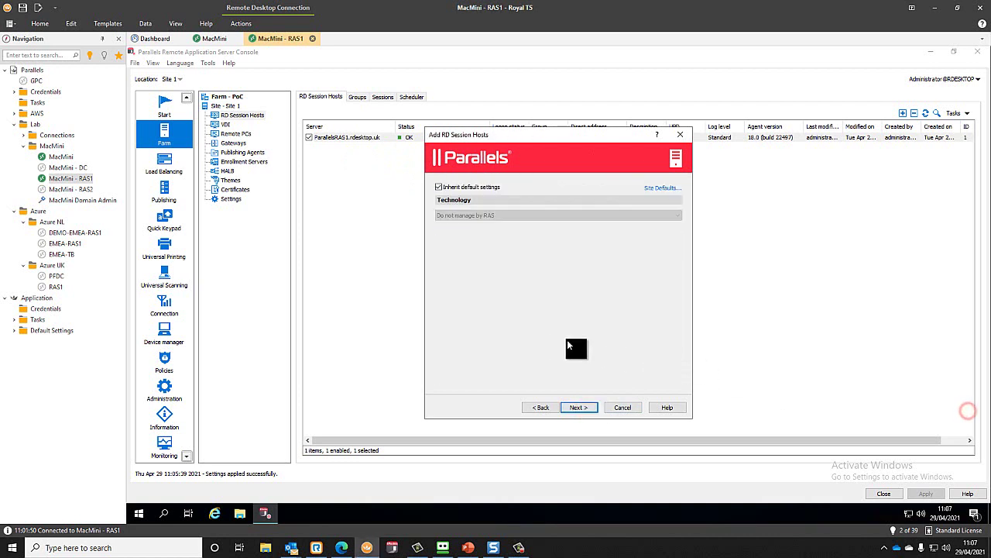
{"action": "left_click", "coordinate": [542, 407]}
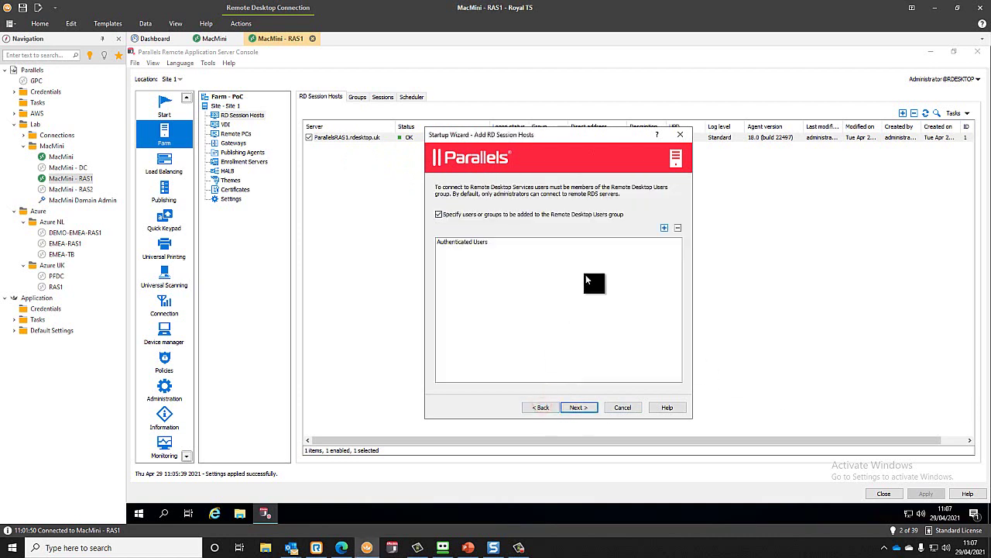
{"action": "left_click", "coordinate": [581, 407]}
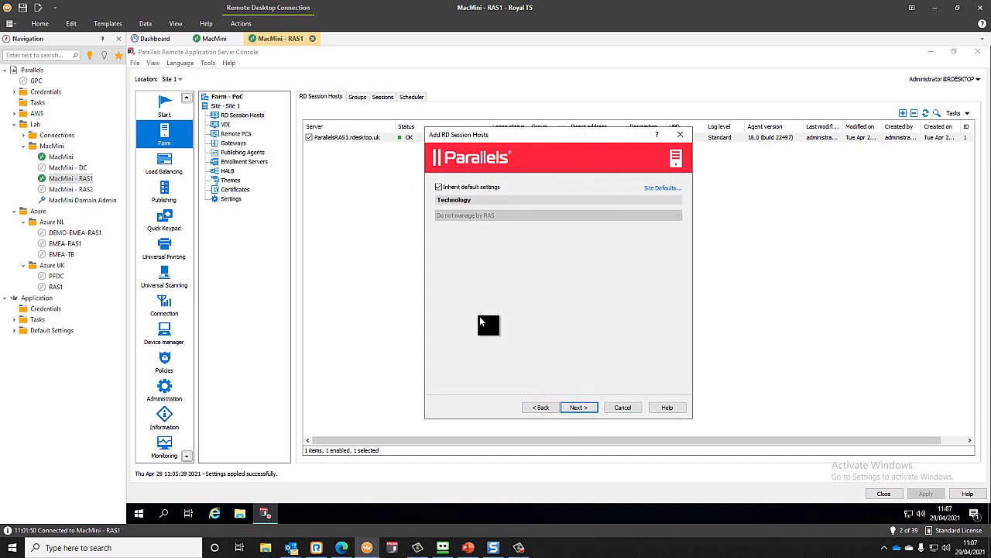
{"action": "left_click", "coordinate": [583, 407]}
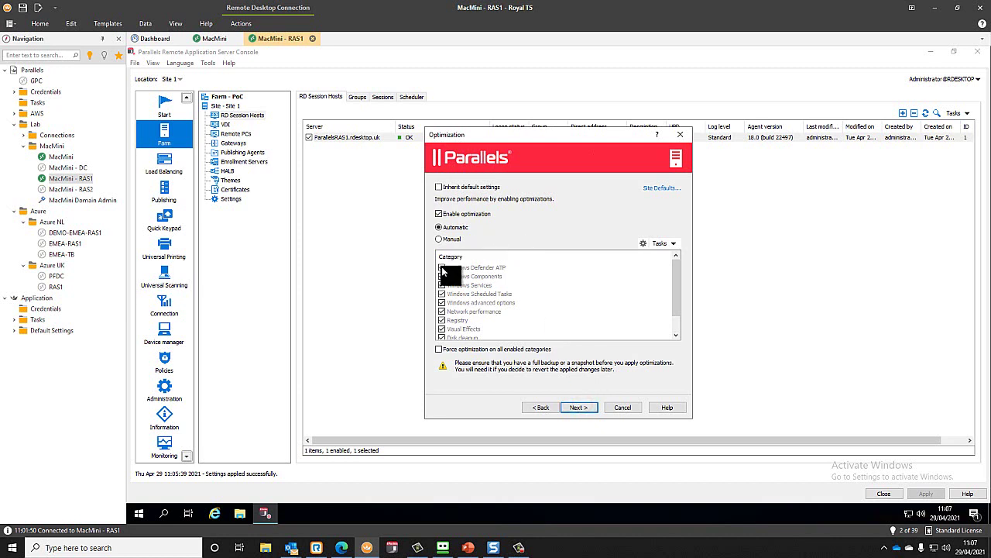
{"action": "left_click", "coordinate": [453, 239]}
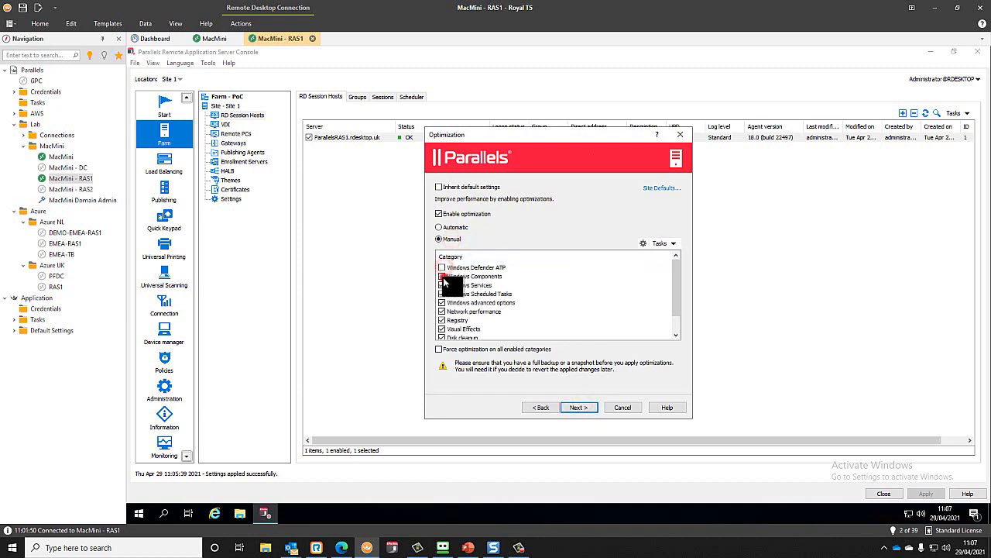
{"action": "left_click", "coordinate": [443, 277]}
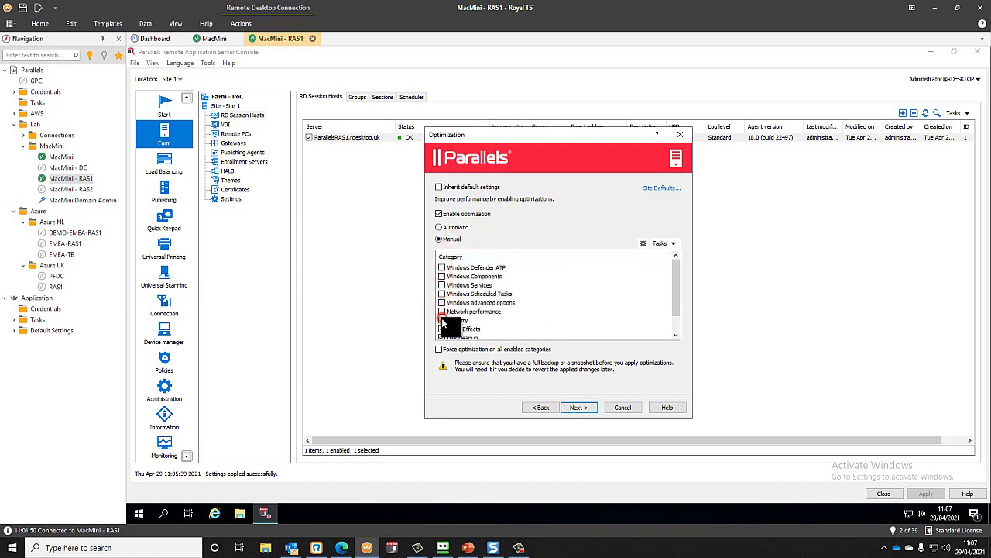
{"action": "scroll", "coordinate": [441, 317], "scroll_direction": "down", "scroll_amount": 1}
{"action": "left_click", "coordinate": [442, 321]}
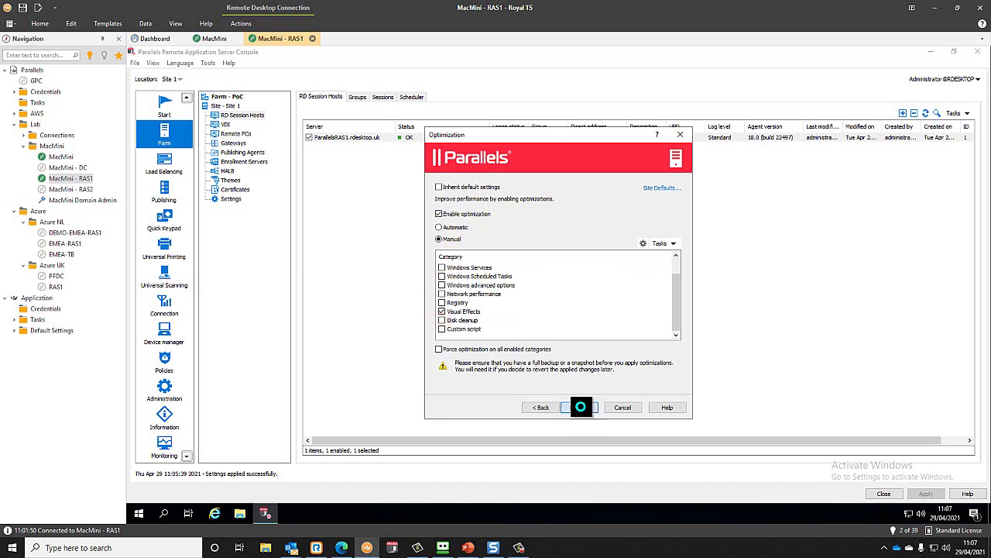
{"action": "left_click", "coordinate": [580, 407]}
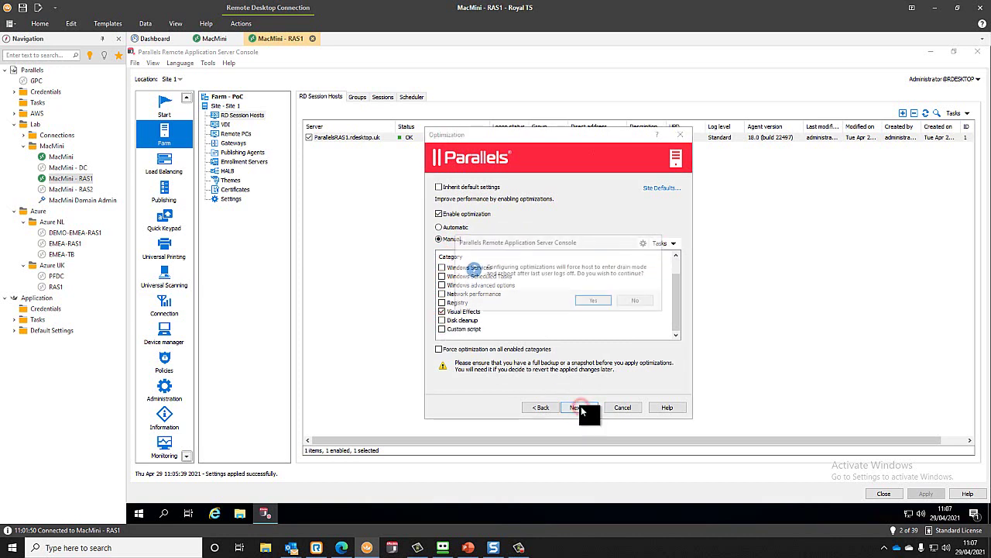
{"action": "left_click", "coordinate": [599, 300]}
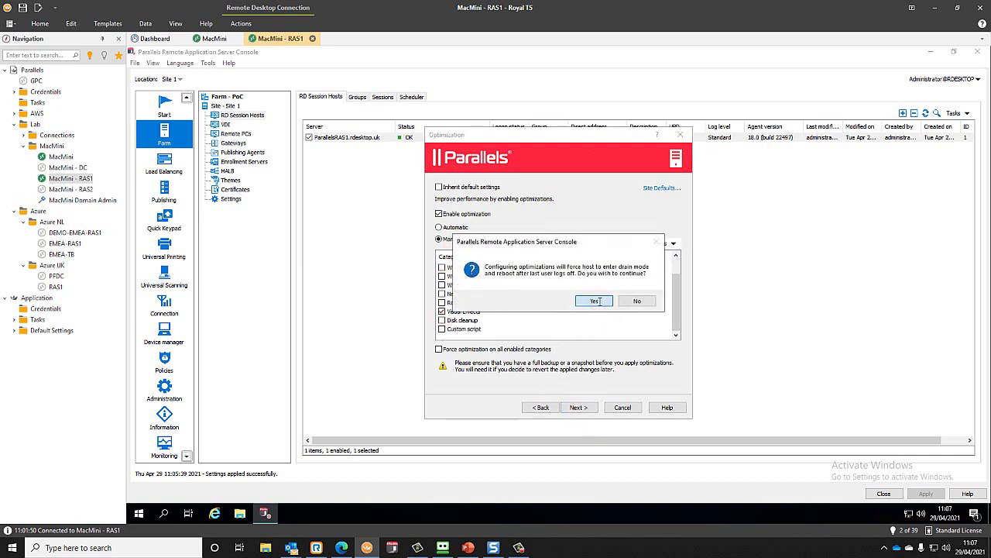
- Install the RD Session Host Agent on ParallelsRAS2.rdesktop.uk and finish the wizard once complete
{"action": "left_click", "coordinate": [587, 406]}
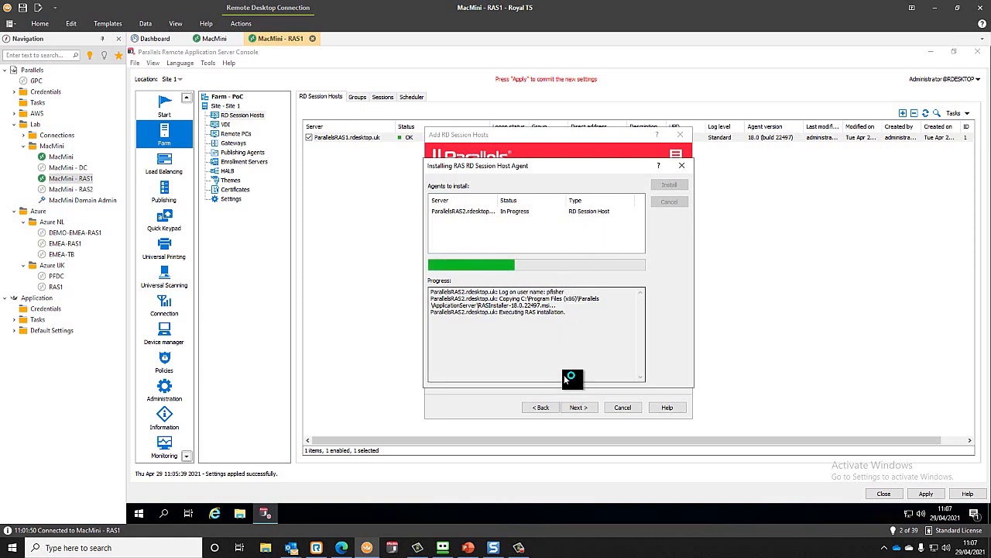
{"action": "right_click", "coordinate": [291, 547]}
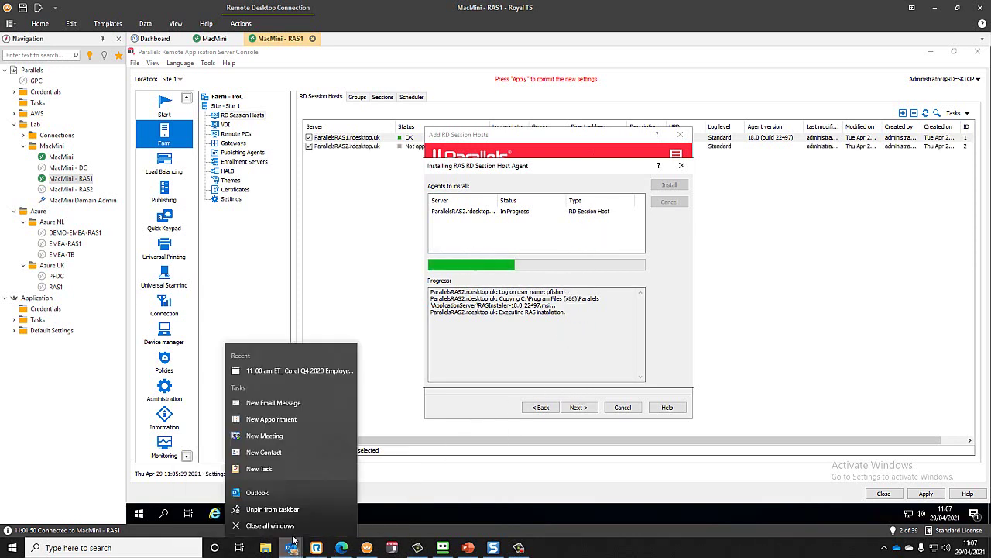
{"action": "left_click", "coordinate": [297, 526]}
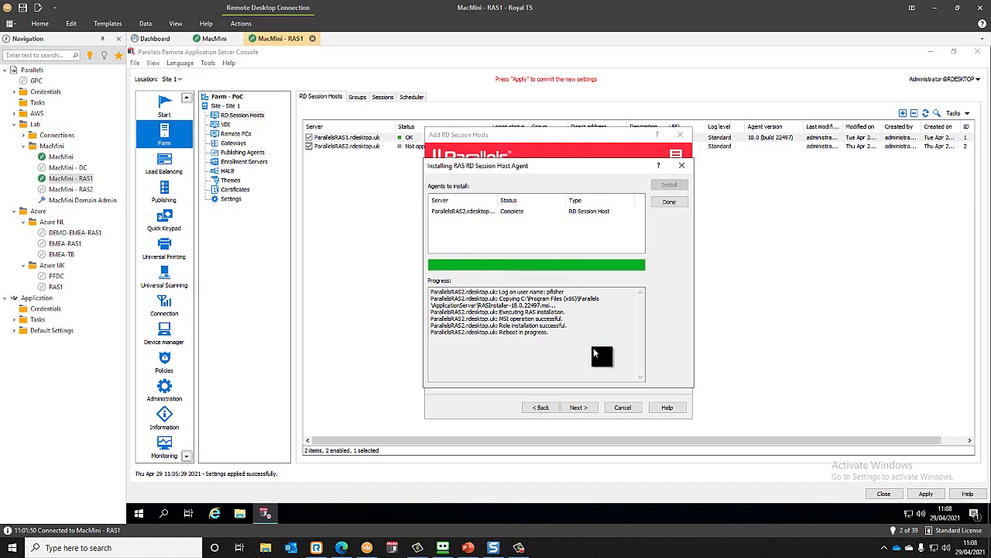
{"action": "left_click", "coordinate": [670, 202]}
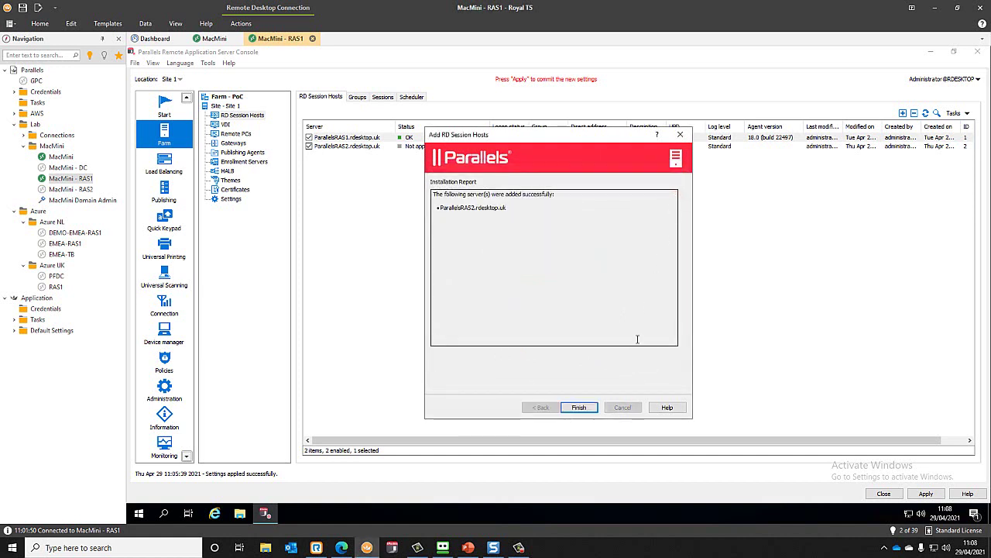
{"action": "left_click", "coordinate": [580, 406]}
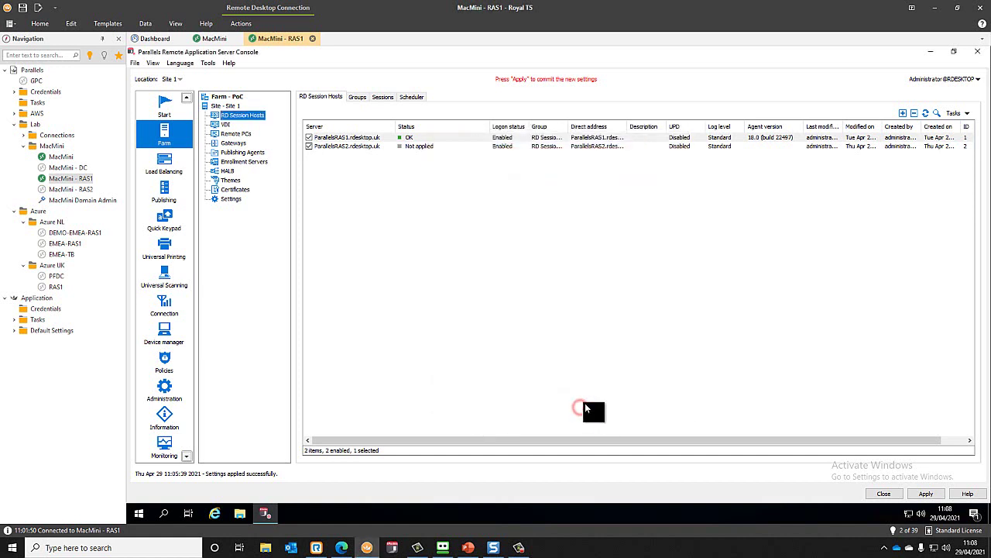
- Apply settings and refresh RD Session Hosts until ParallelsRAS2.rdesktop.uk reports OK
{"action": "left_click", "coordinate": [929, 496]}
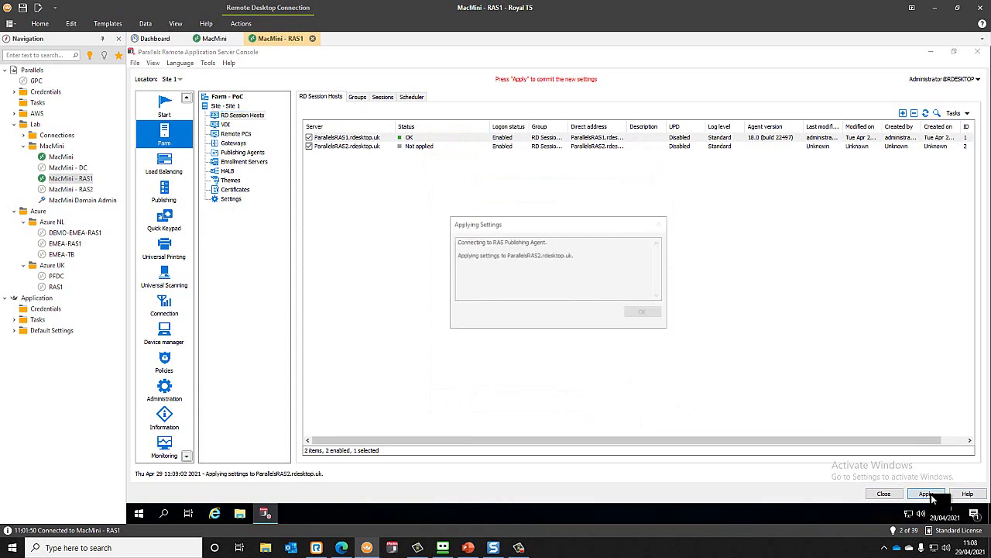
{"action": "left_click", "coordinate": [925, 113]}
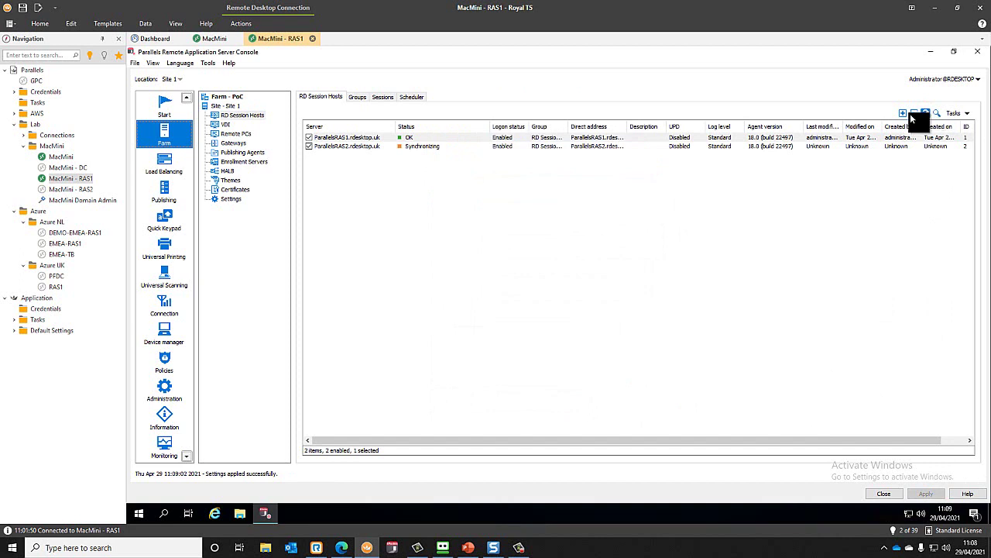
{"action": "left_click", "coordinate": [240, 152]}
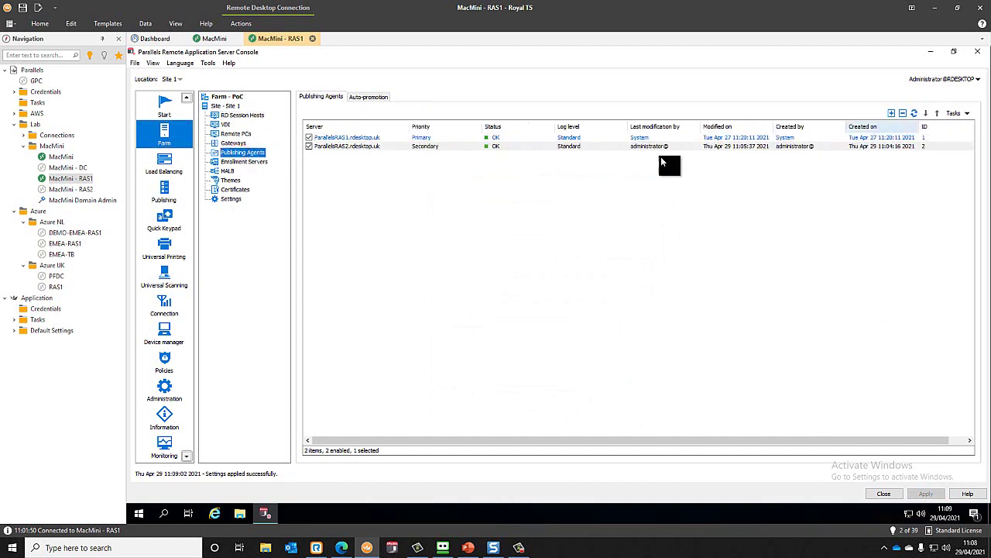
{"action": "left_click", "coordinate": [231, 116]}
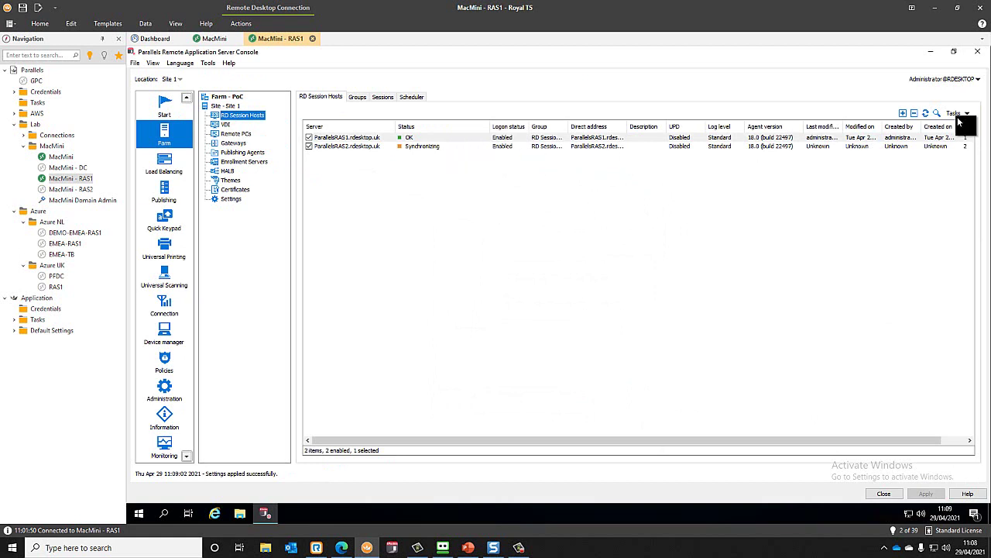
{"action": "left_click", "coordinate": [924, 111]}
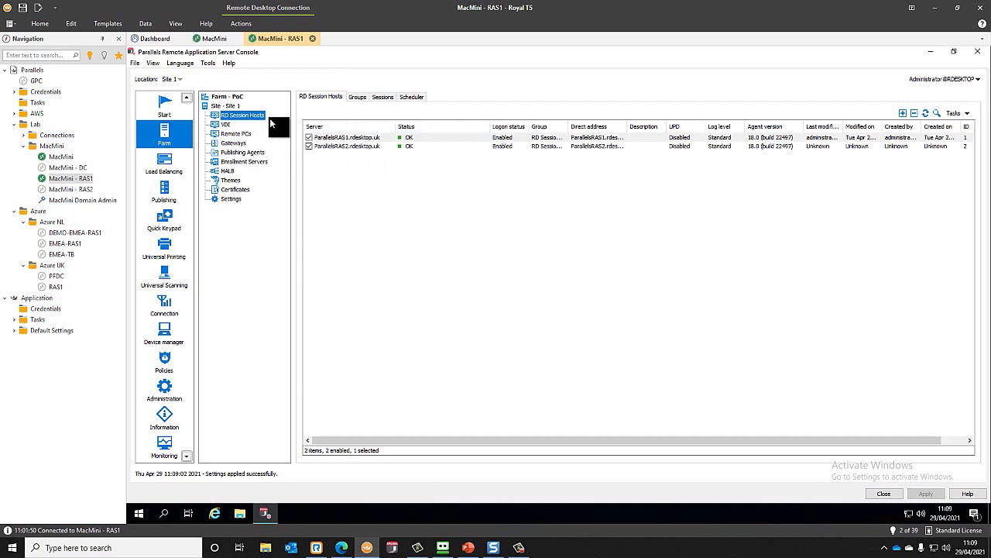
{"action": "left_click", "coordinate": [224, 104]}
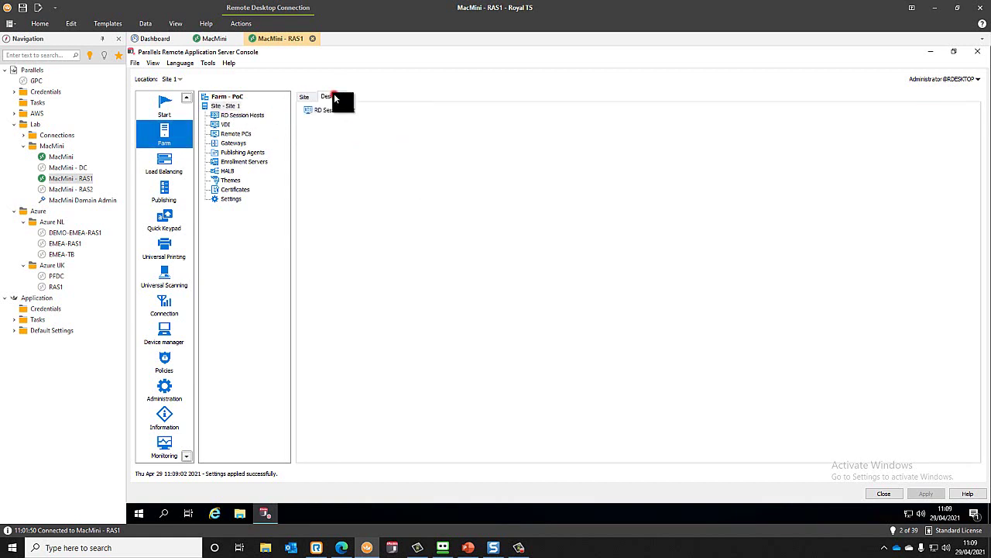
- Open the Designer tab to view the Site 1 farm diagram
{"action": "left_click", "coordinate": [332, 95]}
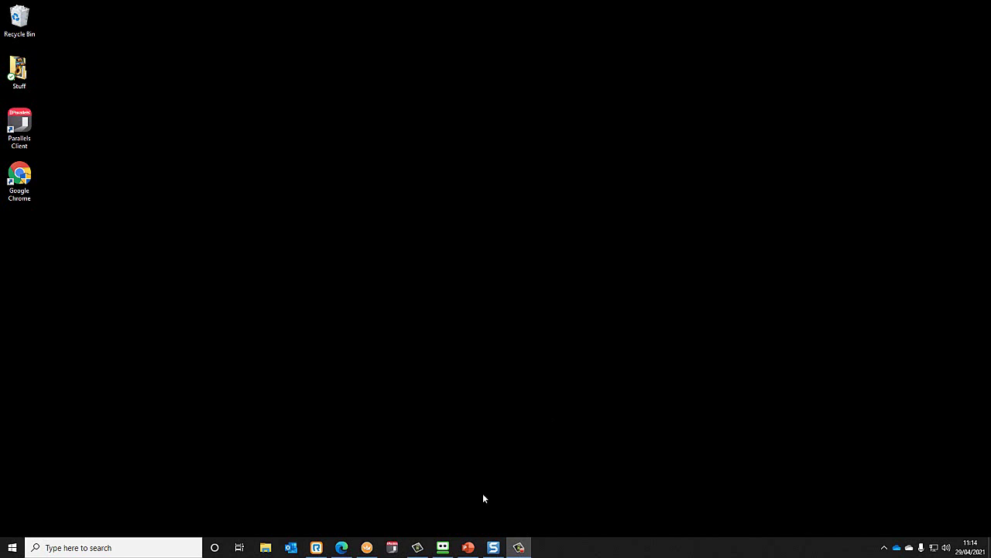
- Switch to the MacMini - RAS1 session and show the Parallels RAS Version 18 downloads page in Edge
{"action": "left_click", "coordinate": [366, 548]}
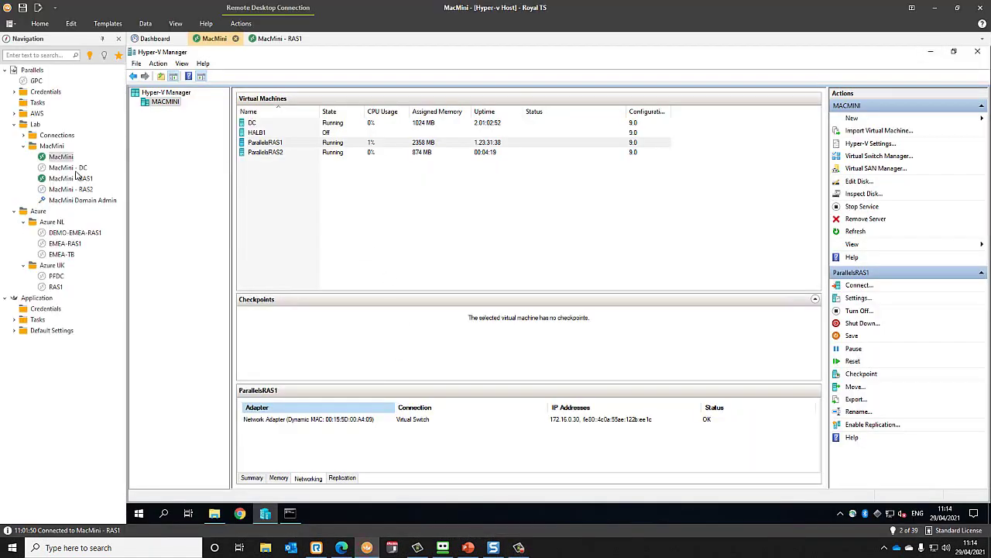
{"action": "left_click", "coordinate": [76, 177]}
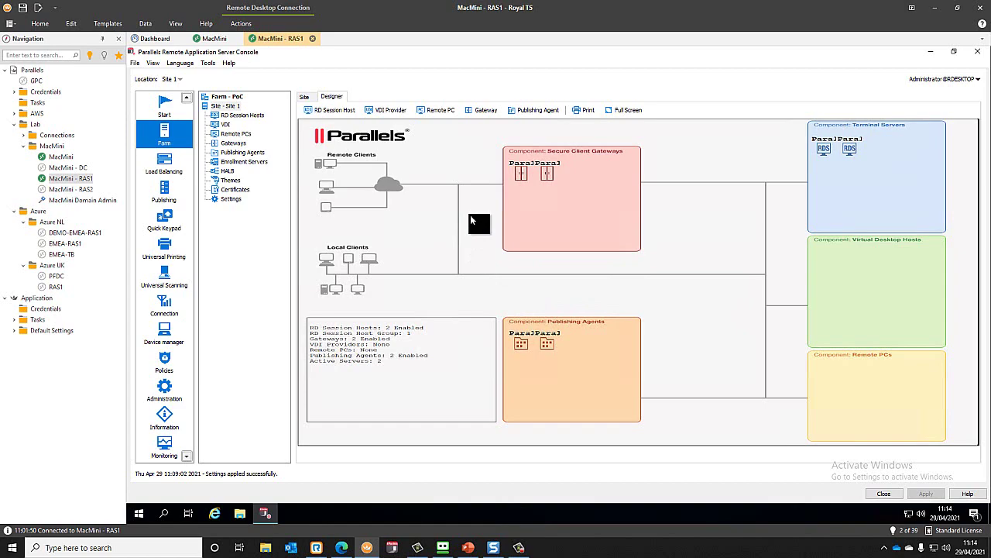
{"action": "left_click", "coordinate": [342, 547]}
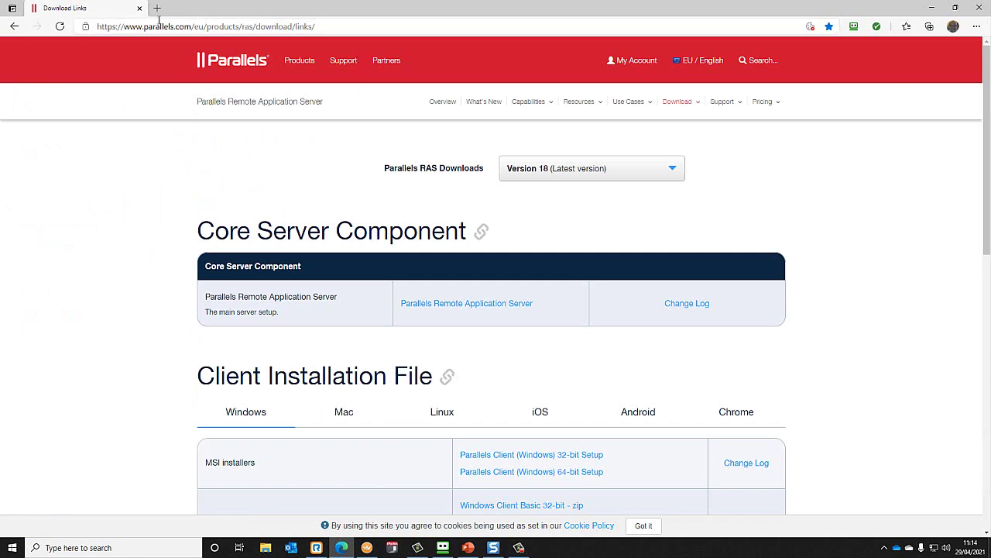
- Scroll to the HALB Appliance VHD under Optional Server Components, then minimize the browser
{"action": "scroll", "coordinate": [292, 162], "scroll_direction": "down", "scroll_amount": 1}
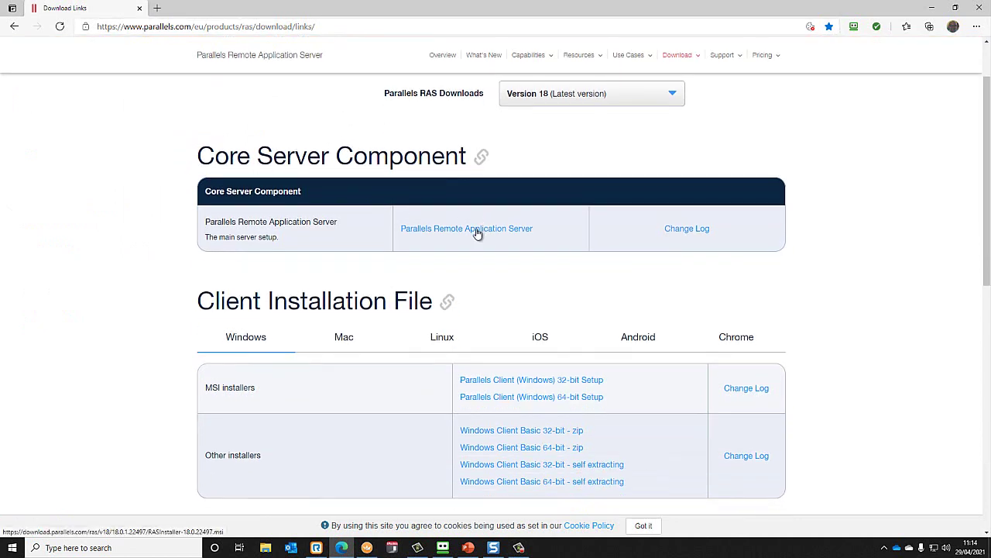
{"action": "scroll", "coordinate": [477, 234], "scroll_direction": "down", "scroll_amount": 1}
{"action": "scroll", "coordinate": [458, 301], "scroll_direction": "down", "scroll_amount": 4}
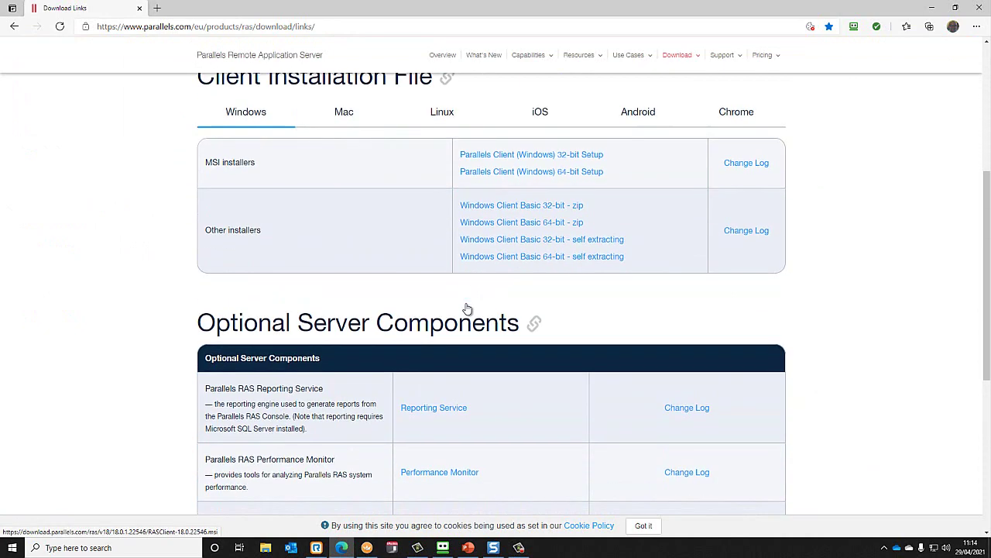
{"action": "scroll", "coordinate": [463, 305], "scroll_direction": "down", "scroll_amount": 1}
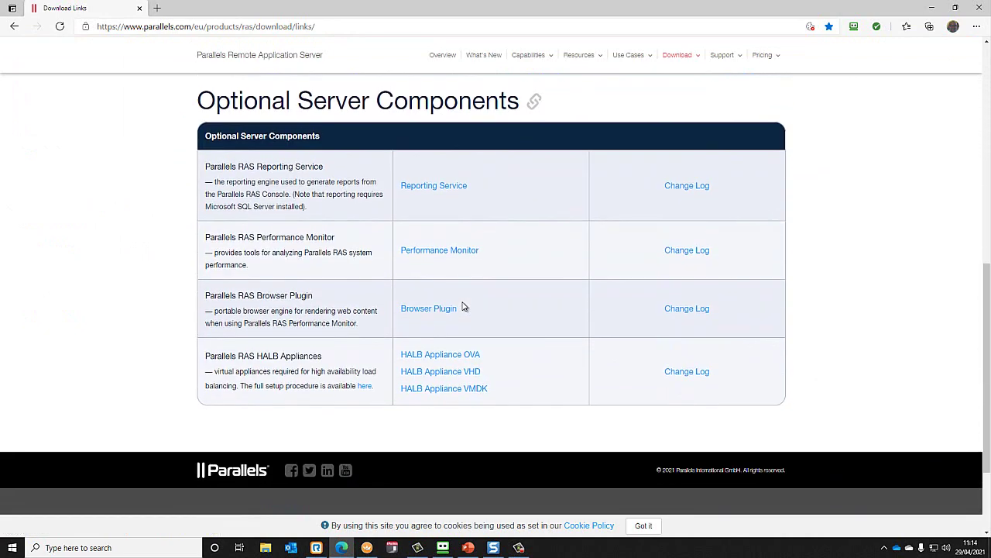
{"action": "scroll", "coordinate": [463, 307], "scroll_direction": "up", "scroll_amount": 1}
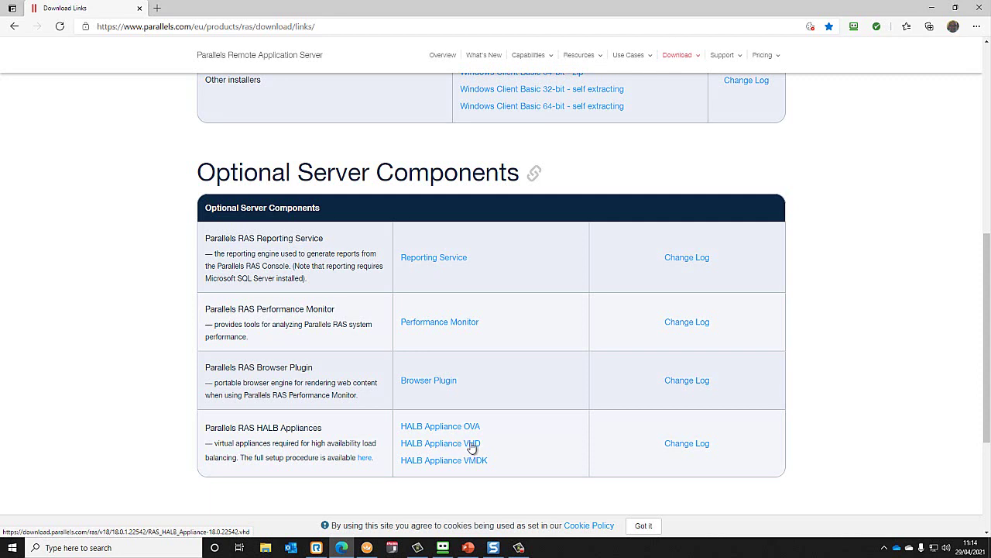
{"action": "left_click", "coordinate": [932, 7]}
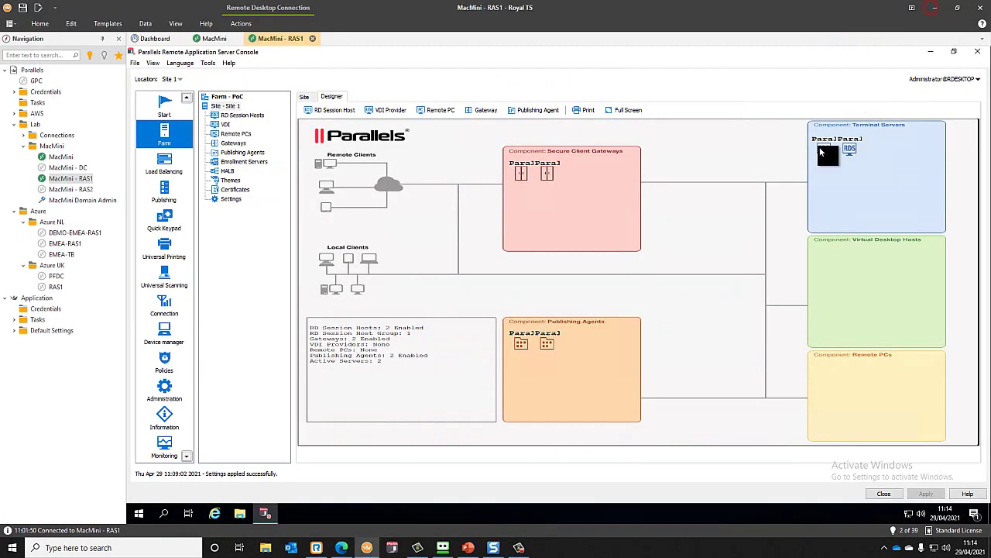
- Select the HALB1 VM in MacMini's Hyper-V Manager and bring up the Install\RAS HALBs folder
{"action": "left_click", "coordinate": [61, 158]}
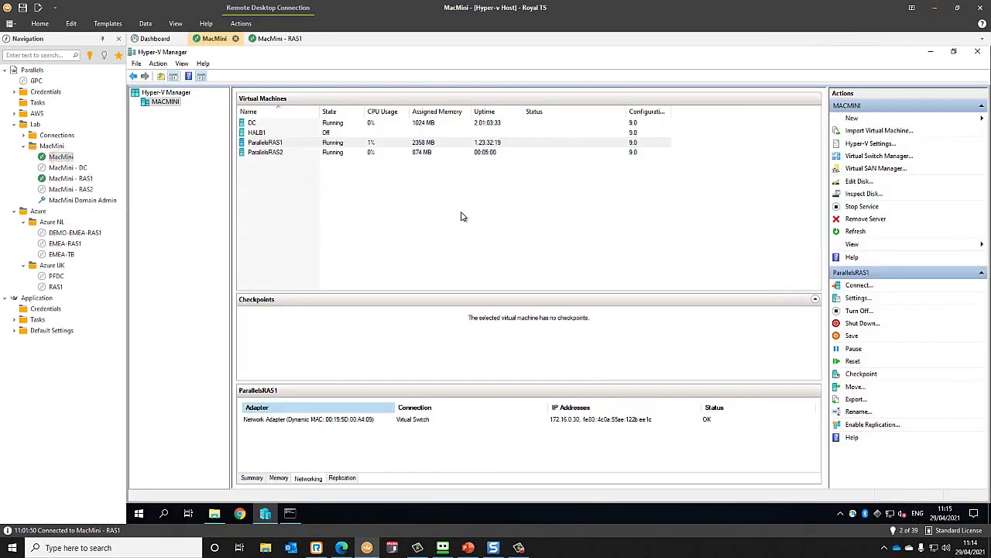
{"action": "left_click", "coordinate": [262, 134]}
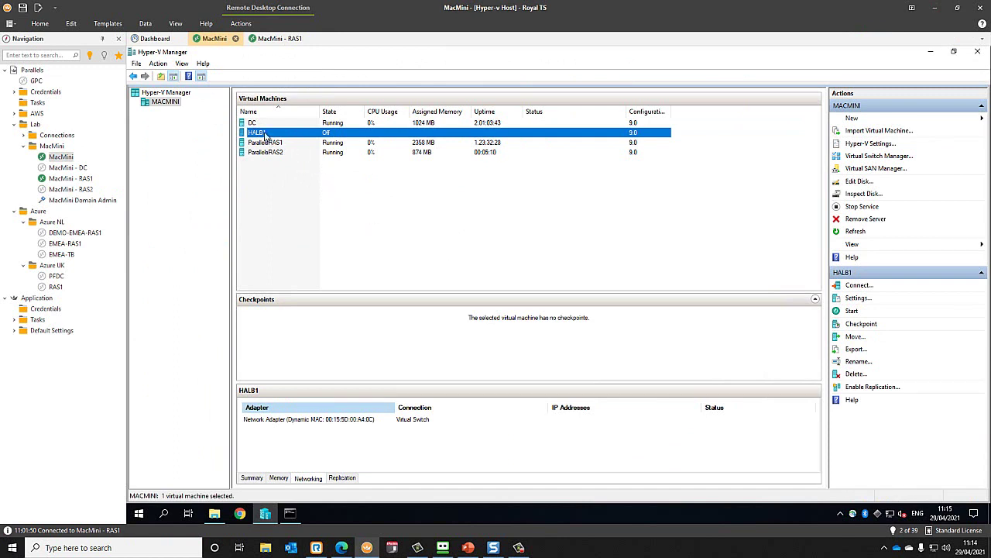
{"action": "left_click", "coordinate": [214, 513]}
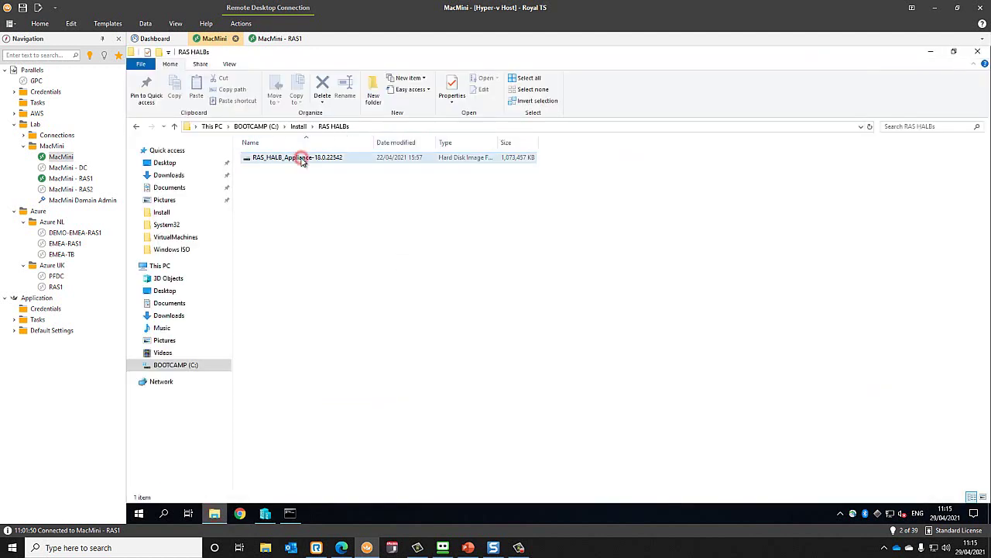
- Copy RAS_HALB_Appliance-18.0.22542 into VirtualMachines\HALB1 and close File Explorer
{"action": "left_click", "coordinate": [307, 159]}
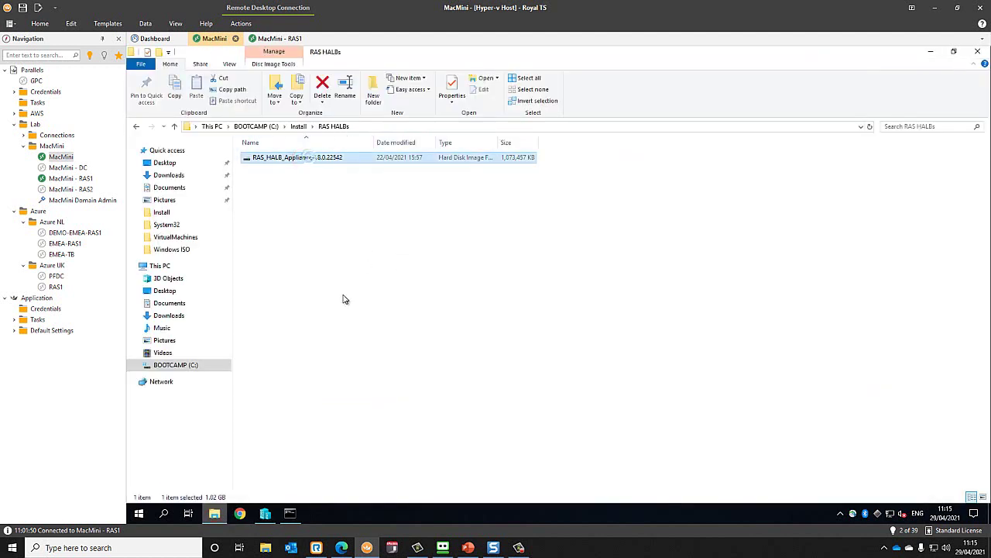
{"action": "right_click", "coordinate": [309, 160]}
{"action": "left_click", "coordinate": [227, 264]}
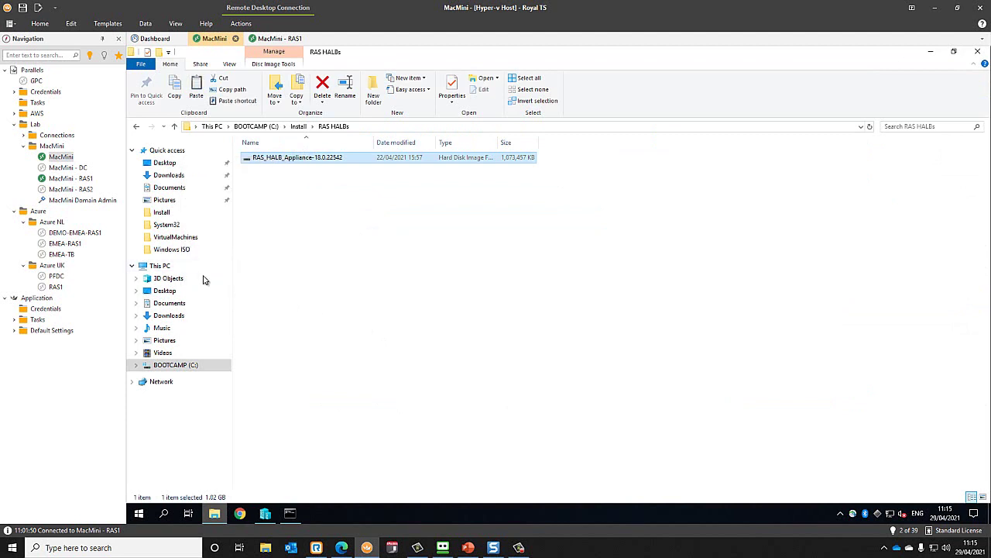
{"action": "left_click", "coordinate": [181, 238]}
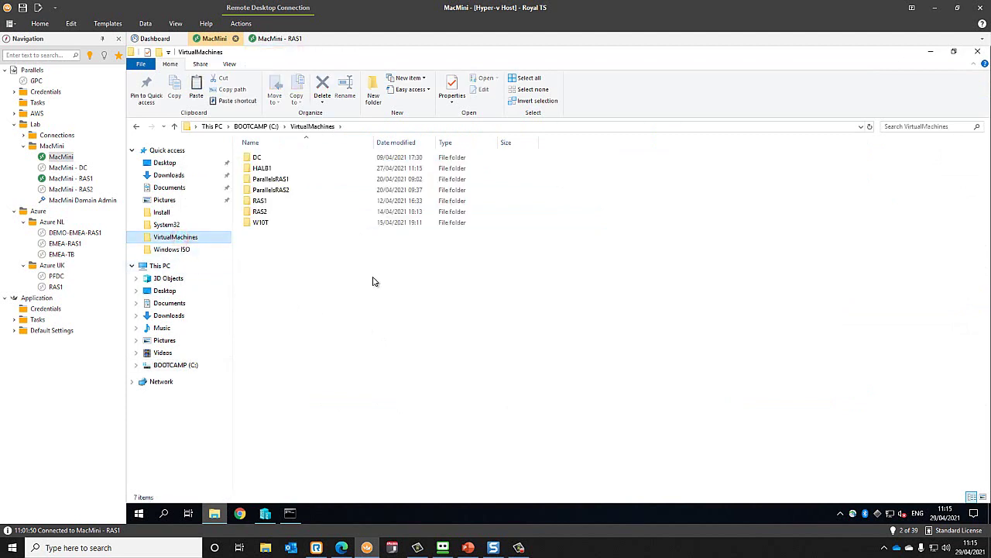
{"action": "left_click", "coordinate": [277, 169]}
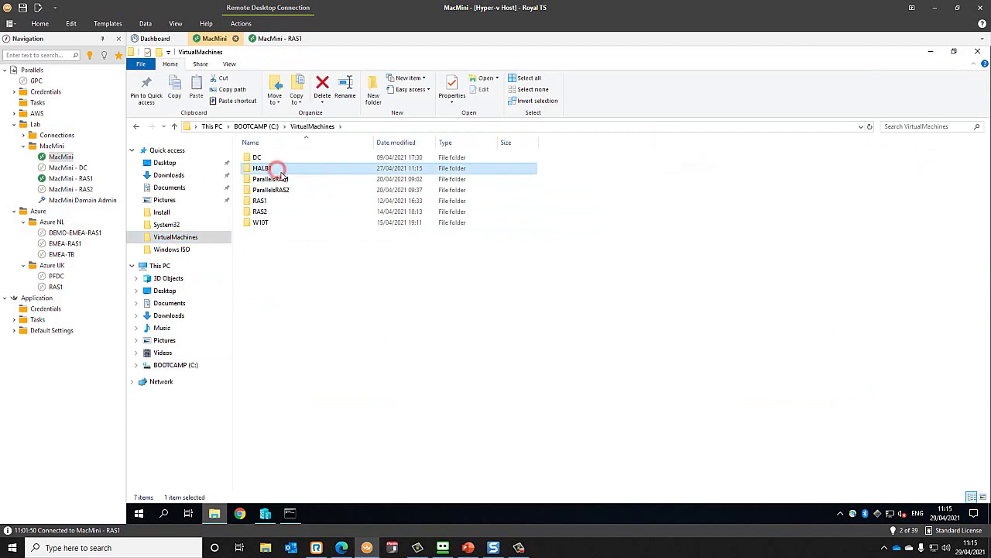
{"action": "double_click", "coordinate": [279, 170]}
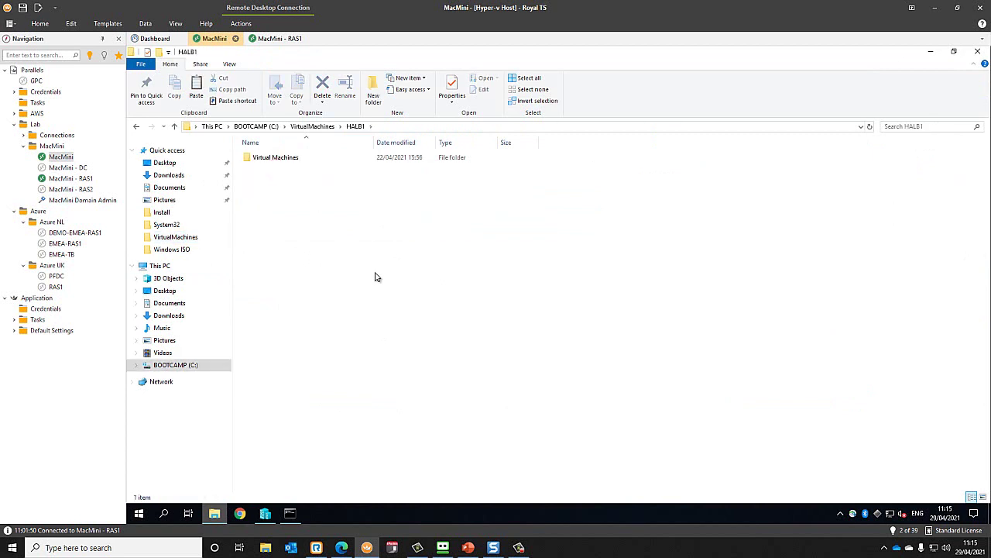
{"action": "right_click", "coordinate": [272, 204]}
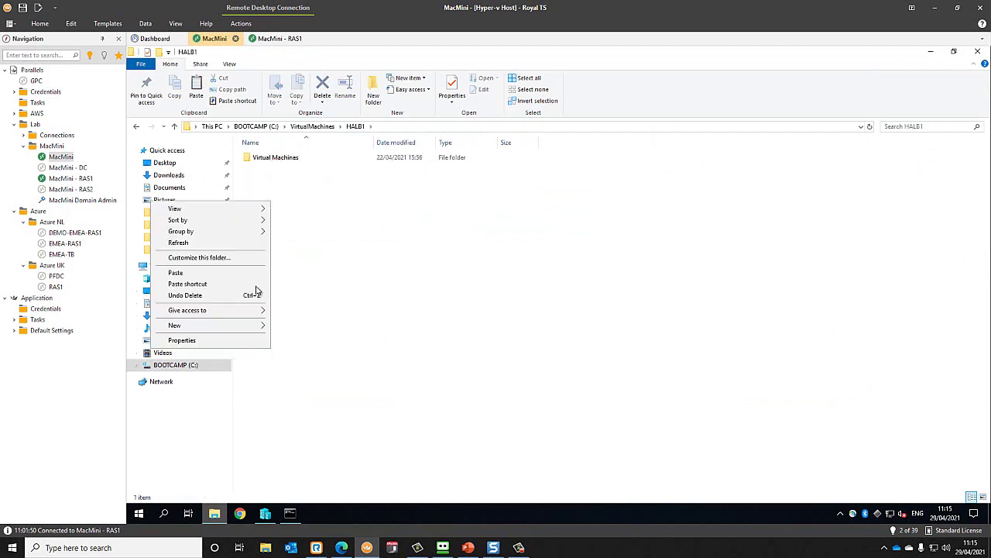
{"action": "left_click", "coordinate": [237, 273]}
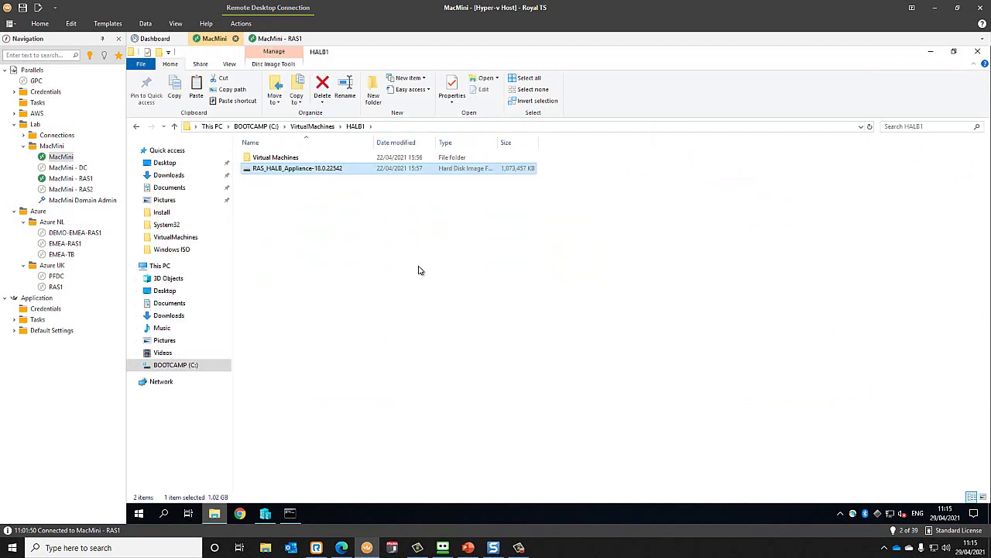
{"action": "left_click", "coordinate": [934, 51]}
- Add a hard drive on HALB1's IDE Controller 0 using HALB1\RAS_HALB_Appliance-18.0.22542.vhd
{"action": "right_click", "coordinate": [269, 136]}
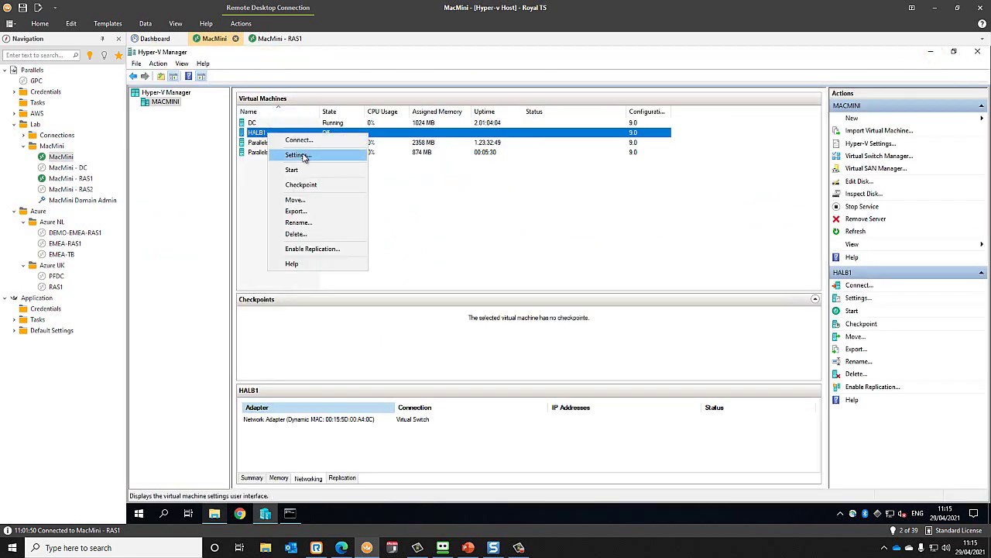
{"action": "left_click", "coordinate": [306, 153]}
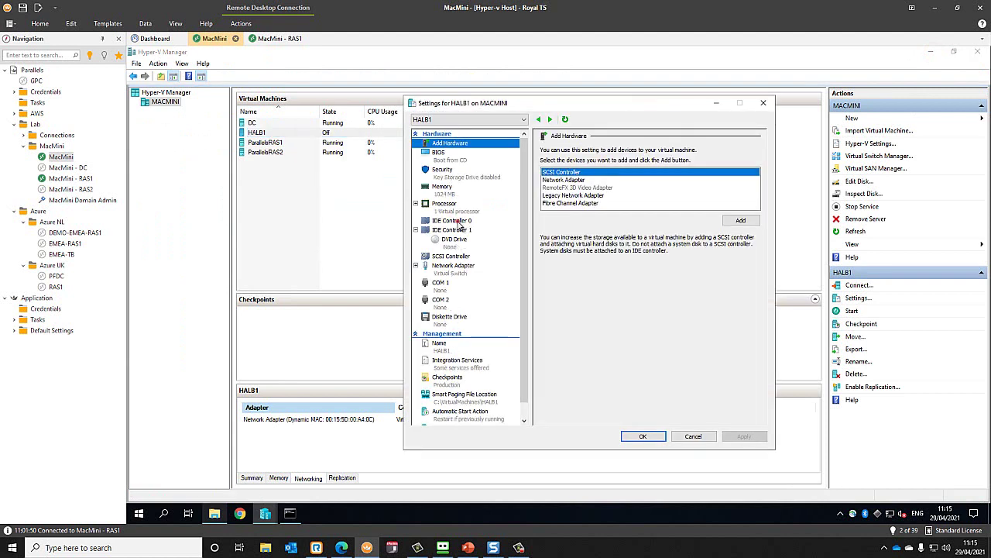
{"action": "left_click", "coordinate": [457, 221]}
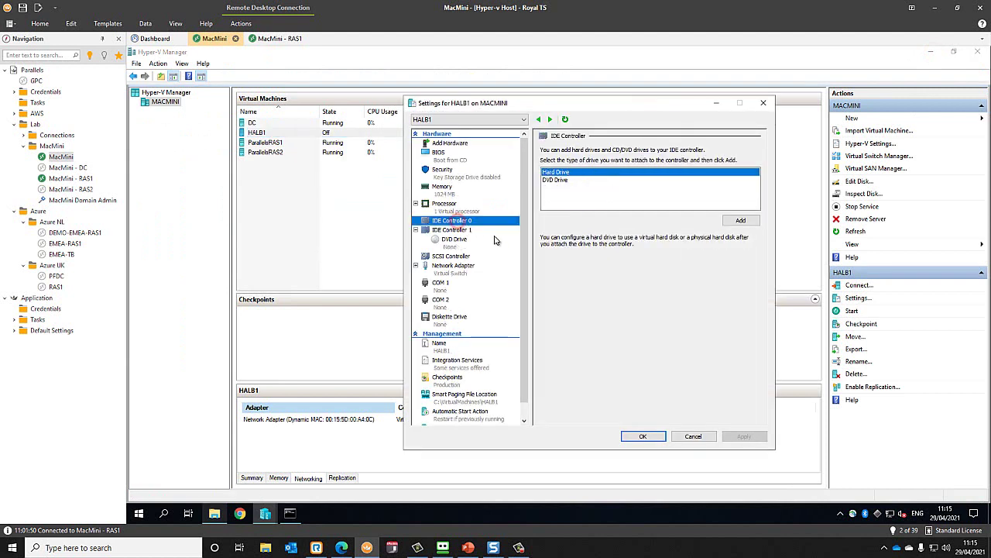
{"action": "left_click", "coordinate": [742, 221]}
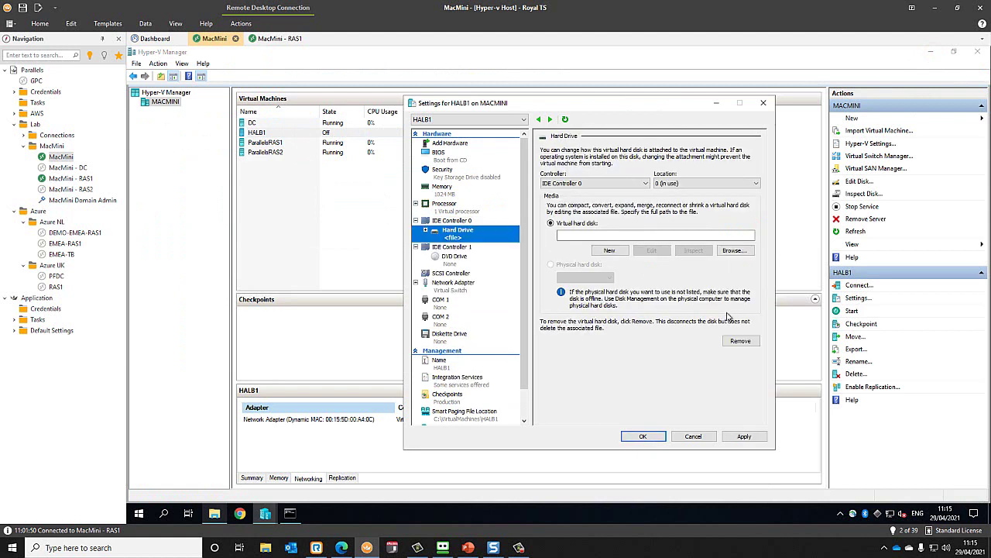
{"action": "left_click", "coordinate": [734, 251]}
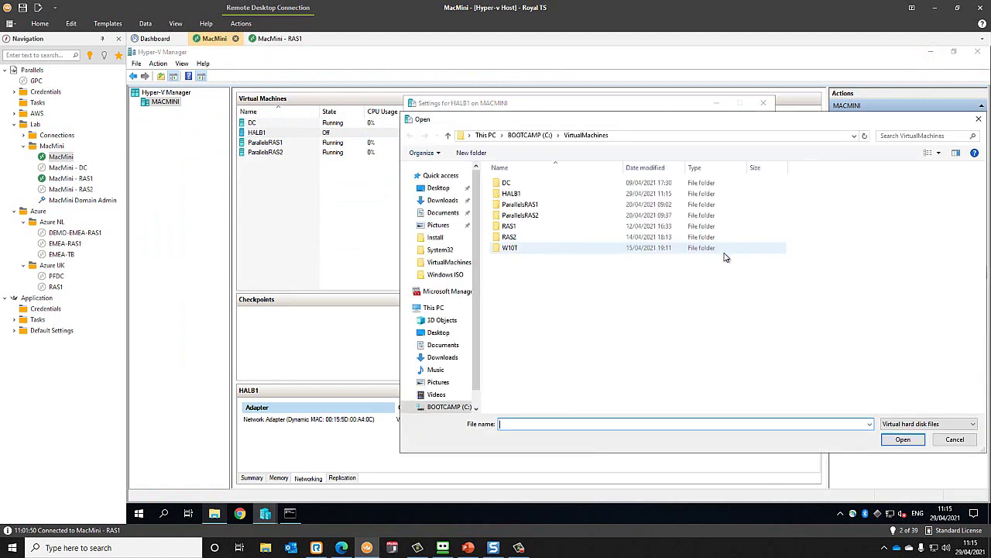
{"action": "double_click", "coordinate": [517, 196]}
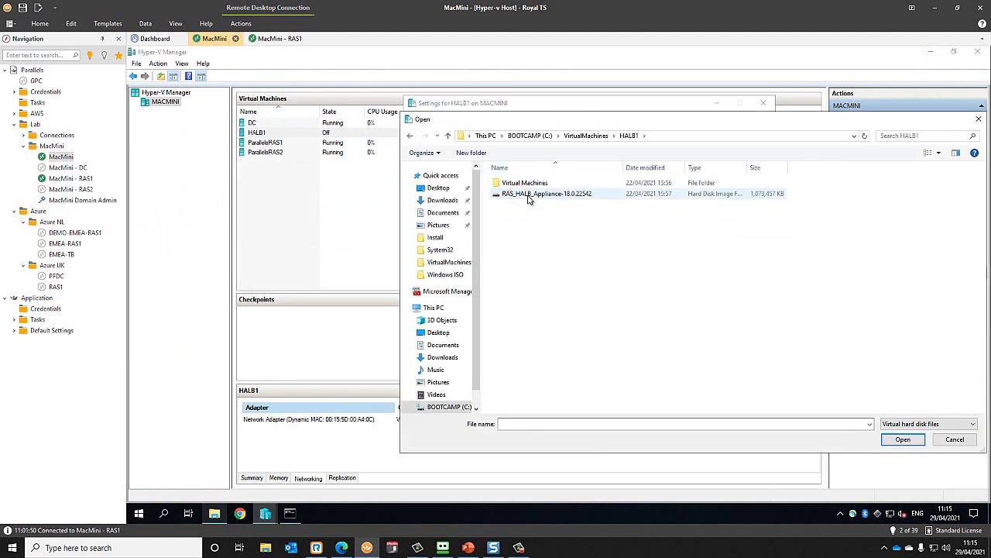
{"action": "double_click", "coordinate": [545, 195]}
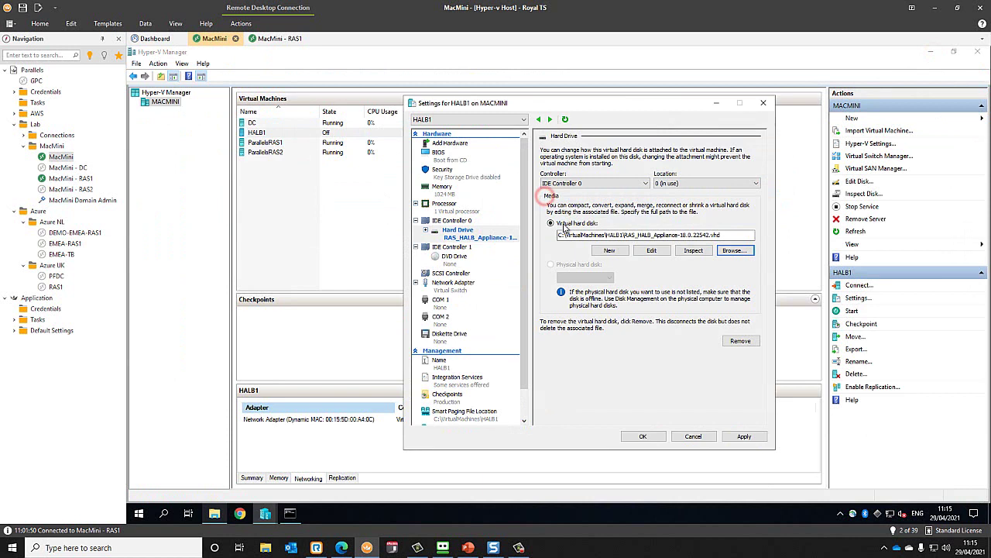
{"action": "left_click", "coordinate": [642, 435]}
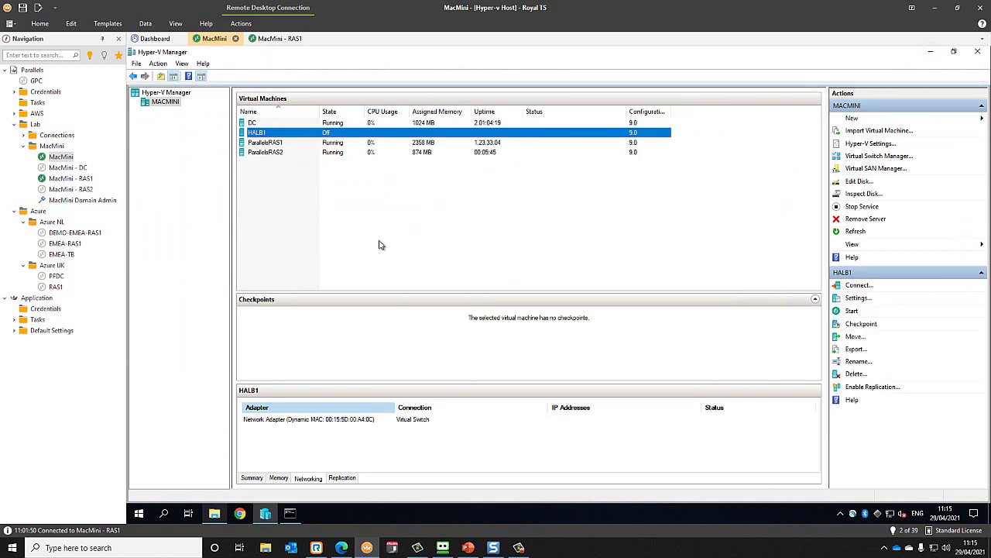
- Start a new VM named HALB2 in a custom location, keeping Generation 1 and 1024 MB memory
{"action": "left_click", "coordinate": [852, 118]}
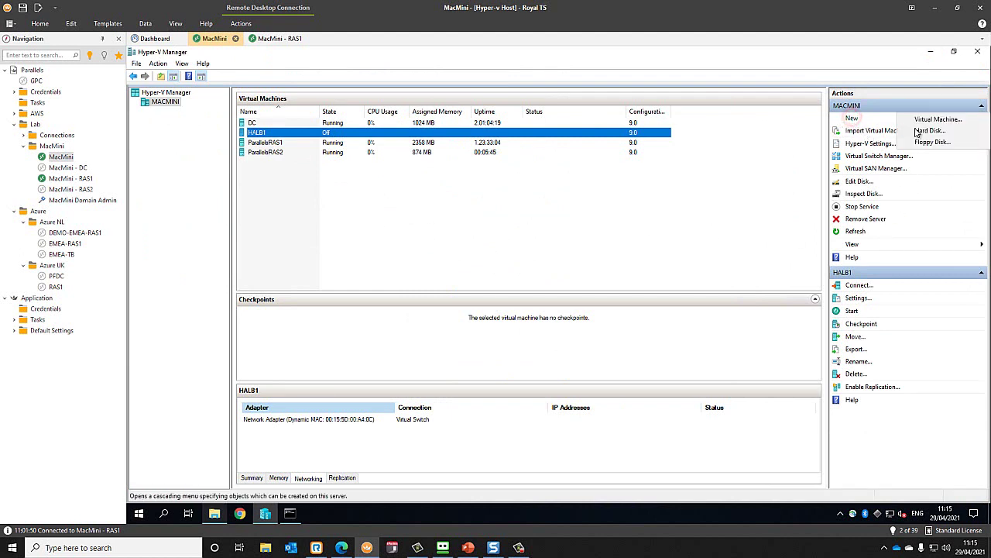
{"action": "left_click", "coordinate": [945, 120]}
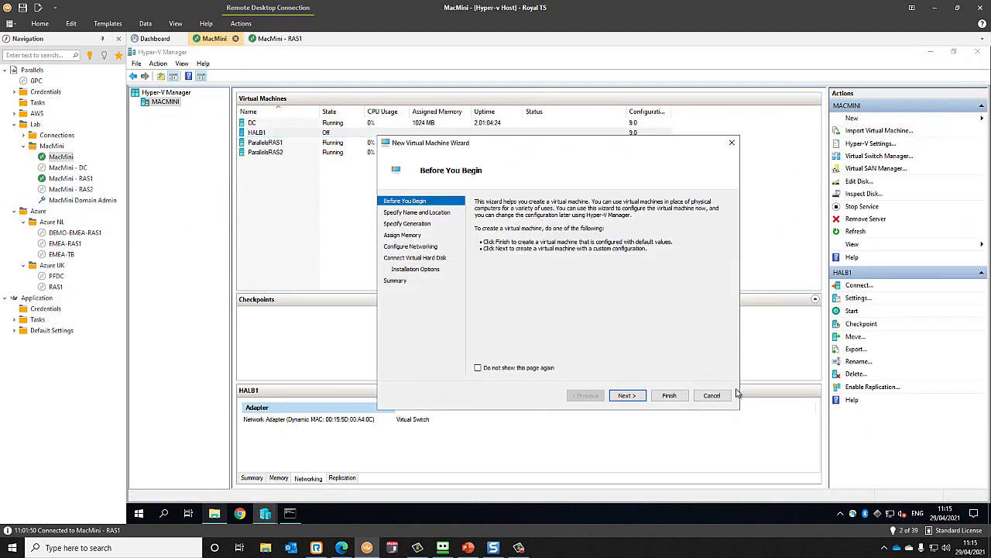
{"action": "left_click", "coordinate": [626, 396]}
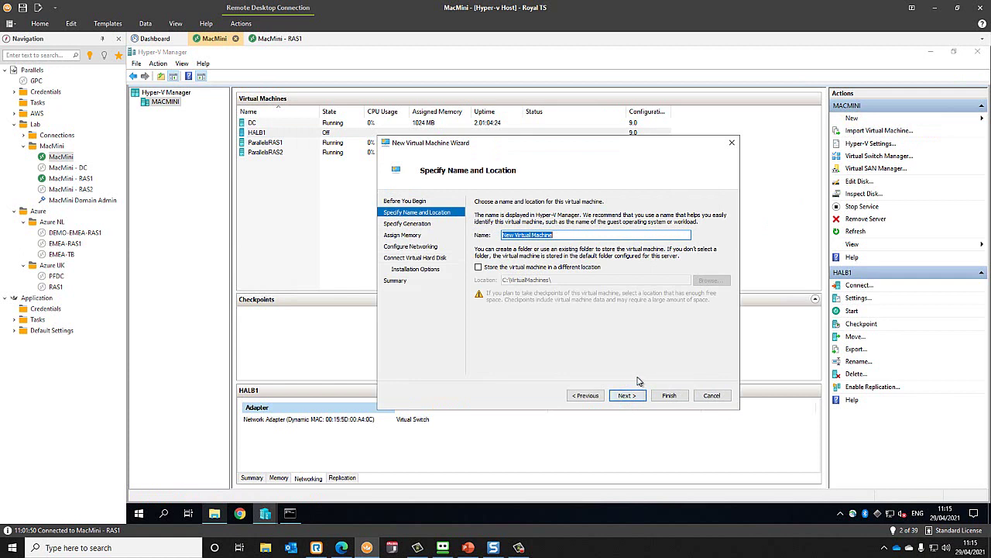
{"action": "type", "text": "HALB2"}
{"action": "left_click", "coordinate": [524, 267]}
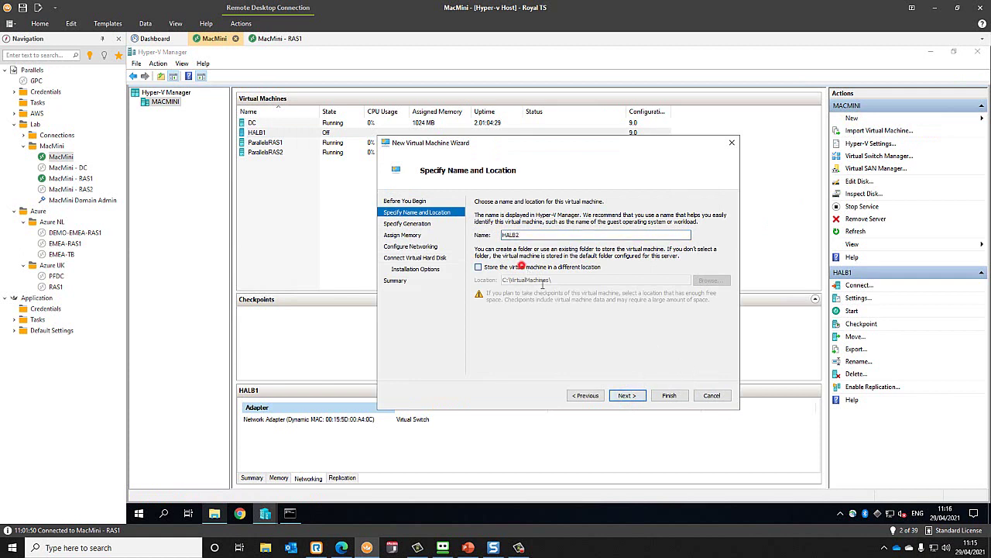
{"action": "left_click", "coordinate": [629, 396]}
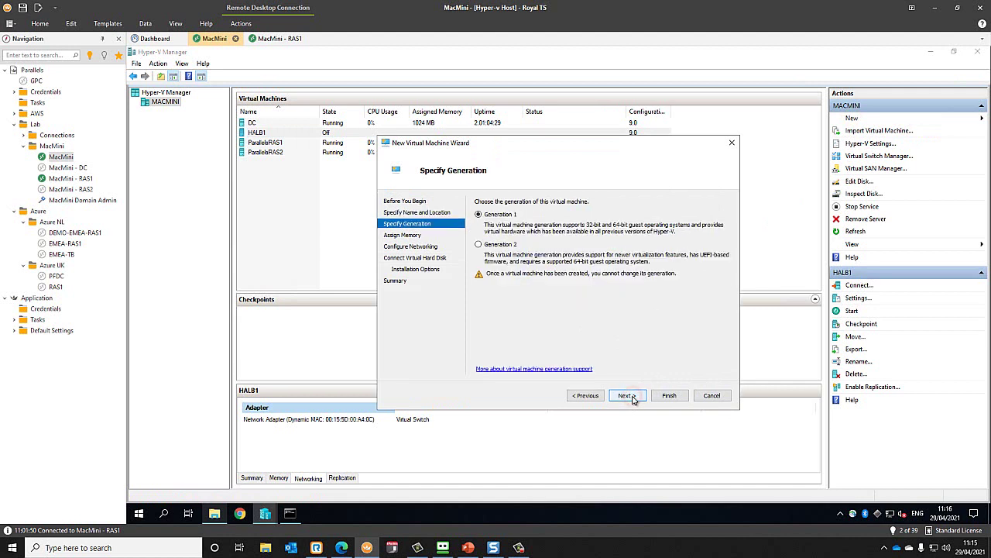
{"action": "left_click", "coordinate": [629, 396]}
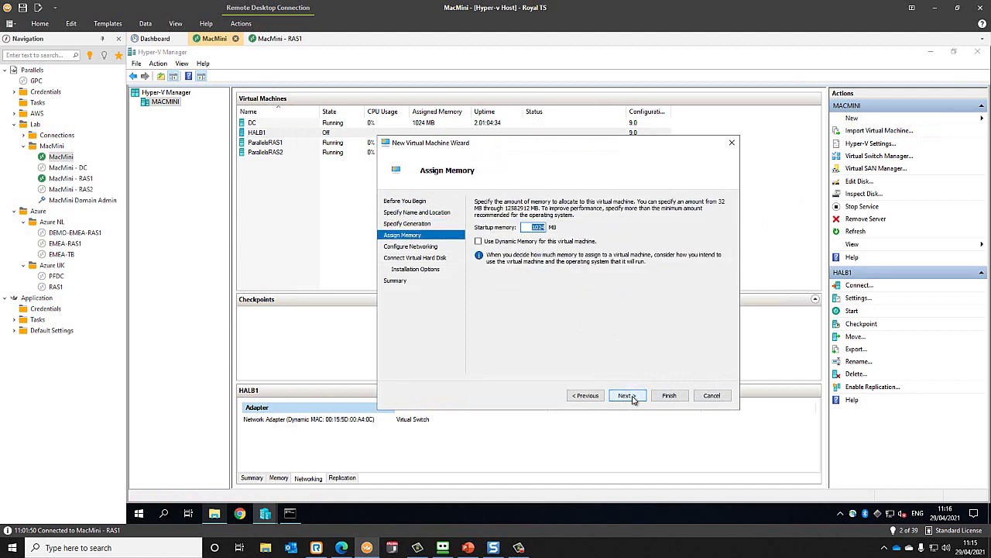
{"action": "left_click", "coordinate": [629, 396]}
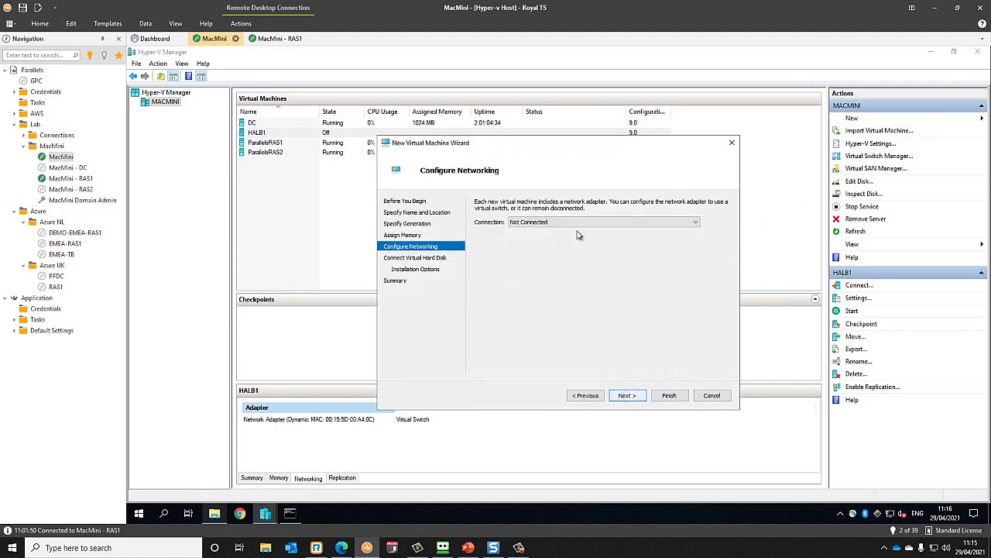
- Connect HALB2 to the Virtual Switch, choose to attach a hard disk later, and finish
{"action": "left_click", "coordinate": [566, 222]}
{"action": "left_click", "coordinate": [554, 238]}
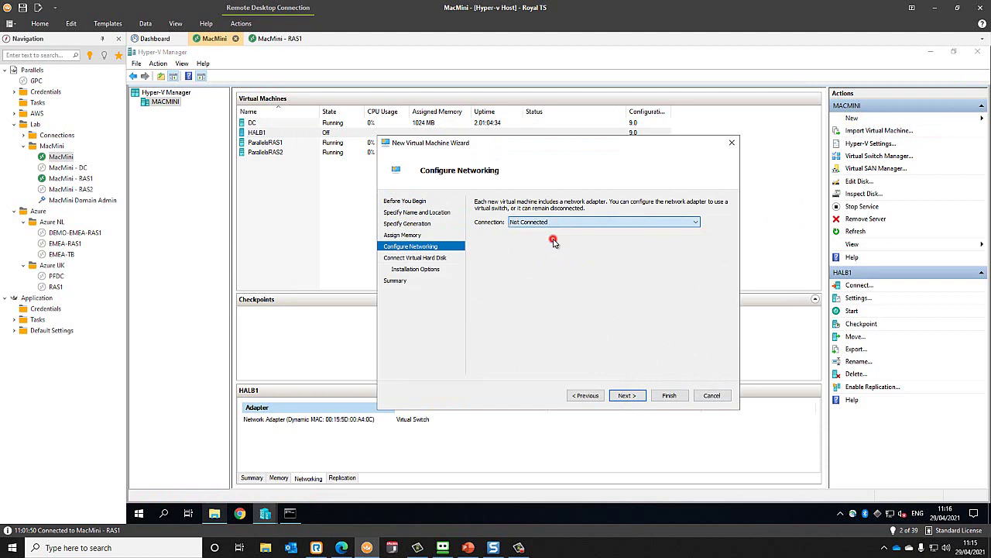
{"action": "left_click", "coordinate": [631, 398]}
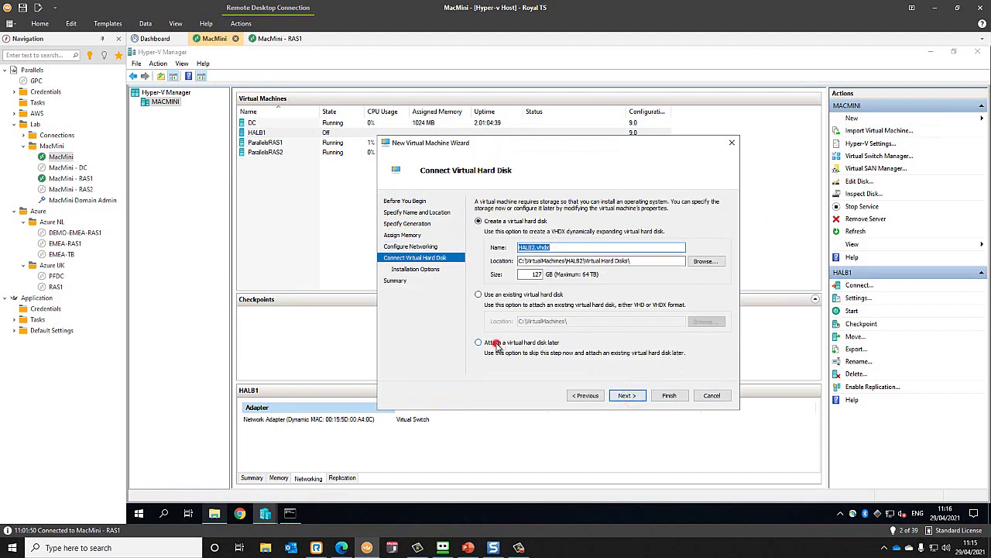
{"action": "left_click", "coordinate": [496, 345]}
{"action": "left_click", "coordinate": [634, 397]}
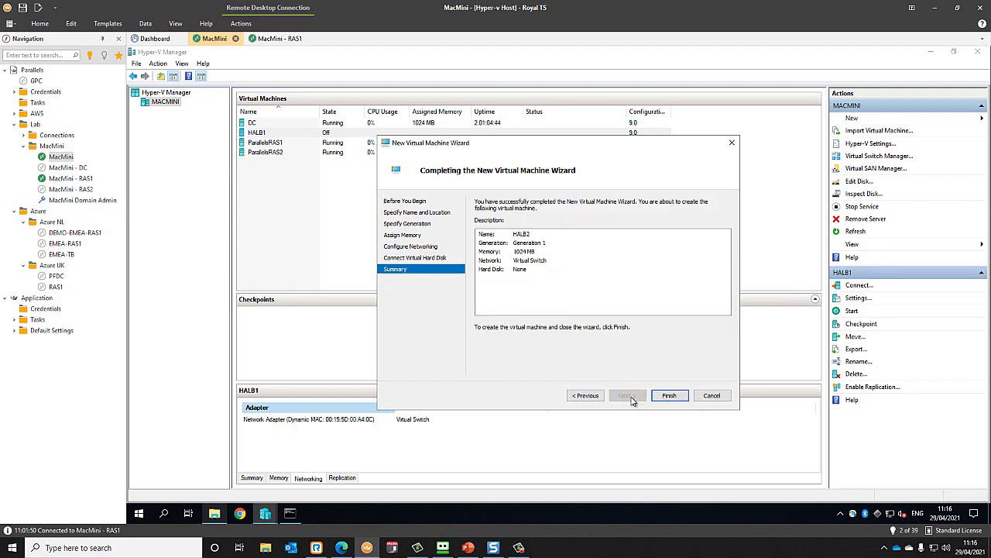
{"action": "left_click", "coordinate": [674, 397]}
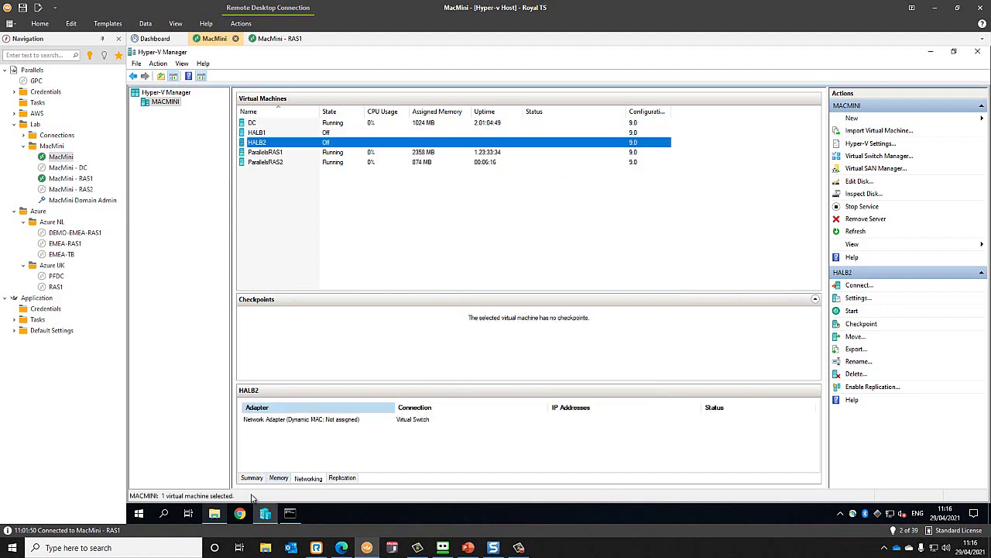
- Copy the RAS_HALB_Appliance-18.0.22542 VHD from Install\RAS HALBs into VirtualMachines\HALB2, then hide Explorer
{"action": "left_click", "coordinate": [215, 512]}
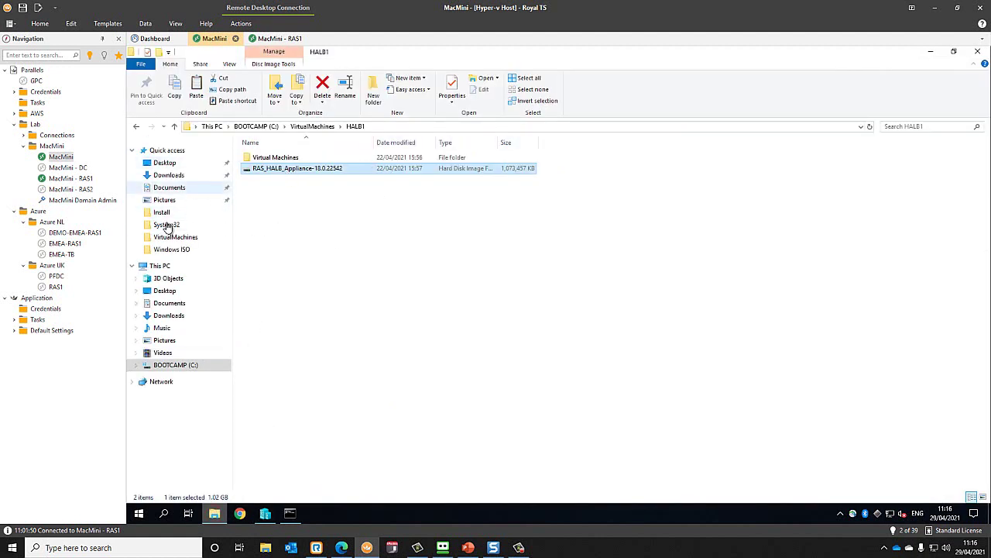
{"action": "left_click", "coordinate": [137, 128]}
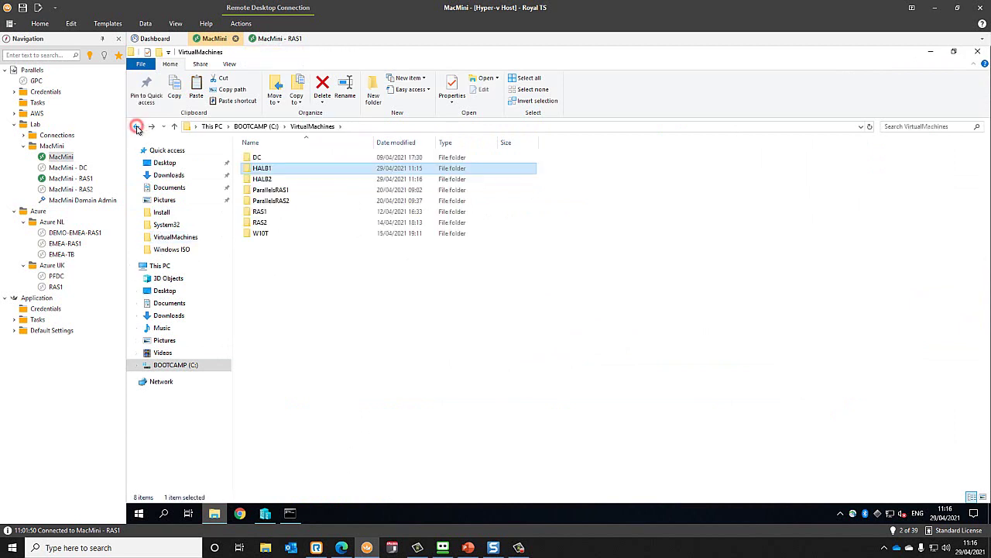
{"action": "left_click", "coordinate": [137, 128]}
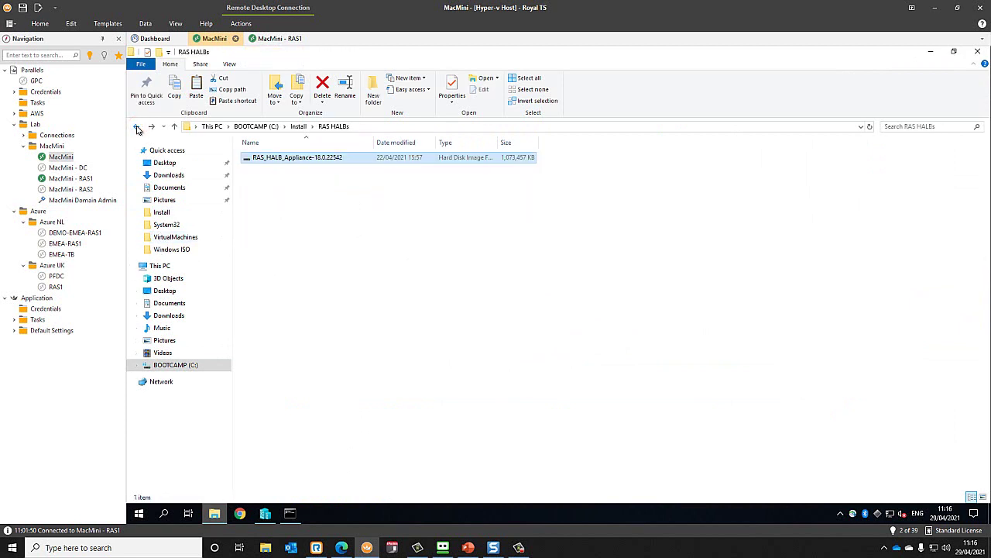
{"action": "right_click", "coordinate": [297, 161]}
{"action": "left_click", "coordinate": [221, 264]}
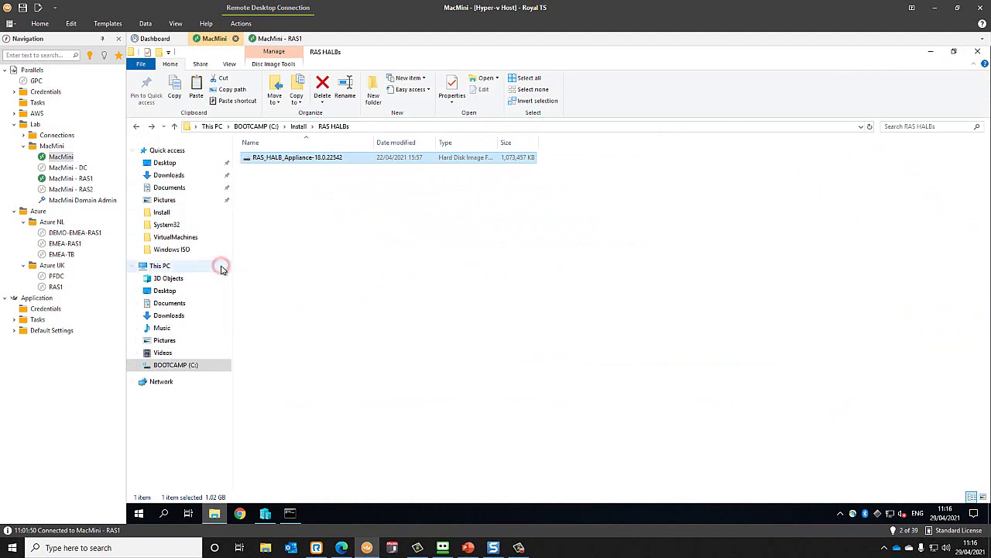
{"action": "left_click", "coordinate": [178, 237]}
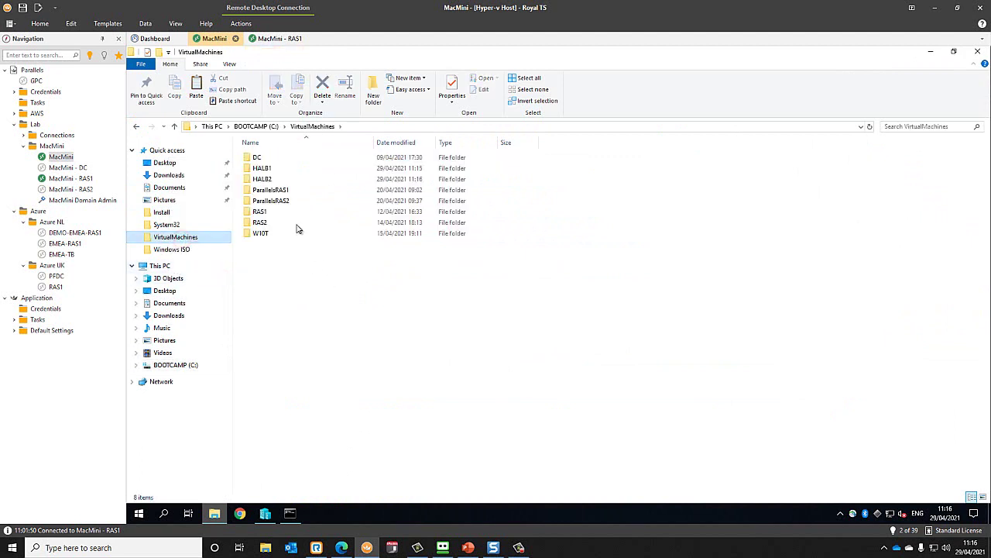
{"action": "double_click", "coordinate": [263, 179]}
{"action": "right_click", "coordinate": [271, 194]}
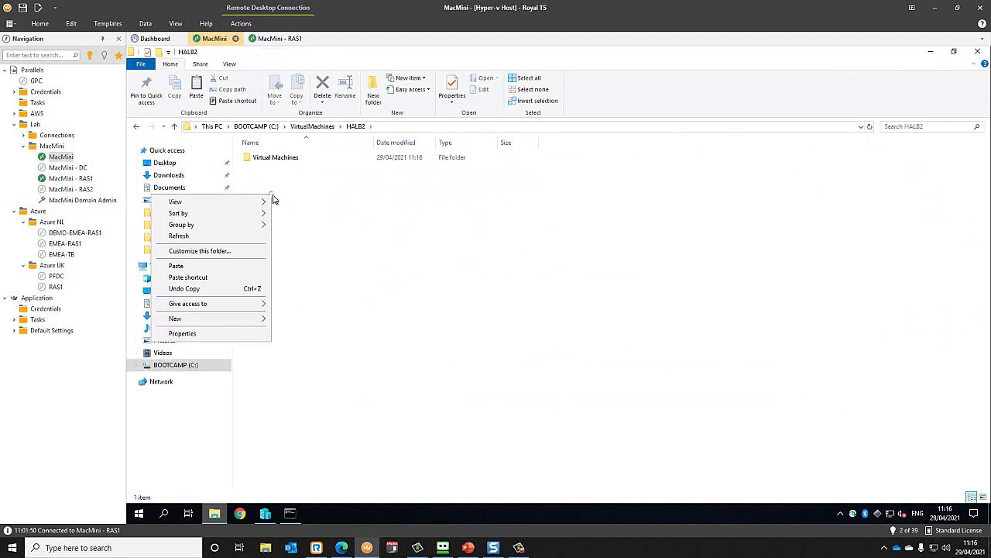
{"action": "left_click", "coordinate": [210, 266]}
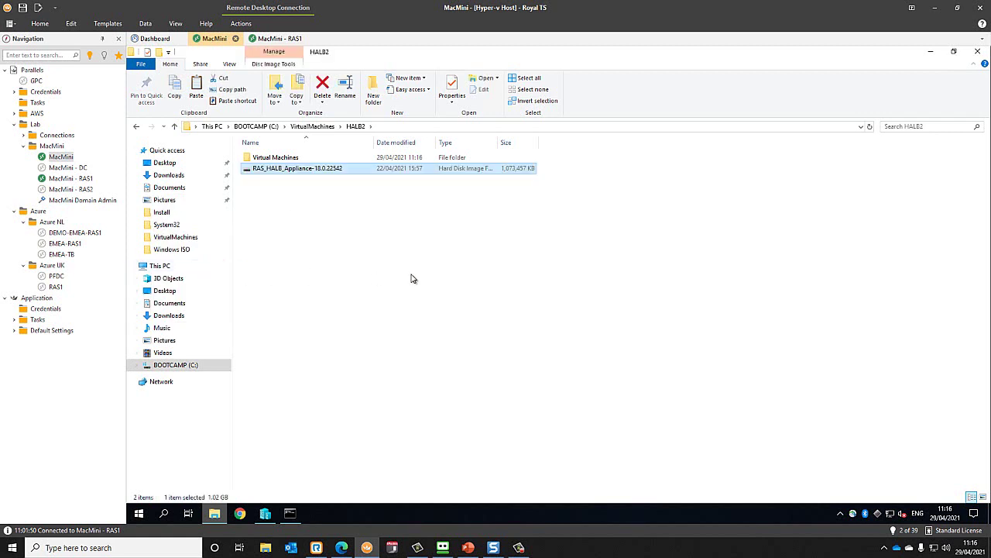
{"action": "left_click", "coordinate": [930, 51]}
- Add HALB2\RAS_HALB_Appliance-18.0.22542.vhd as a hard drive on HALB2's IDE Controller 0
{"action": "right_click", "coordinate": [312, 147]}
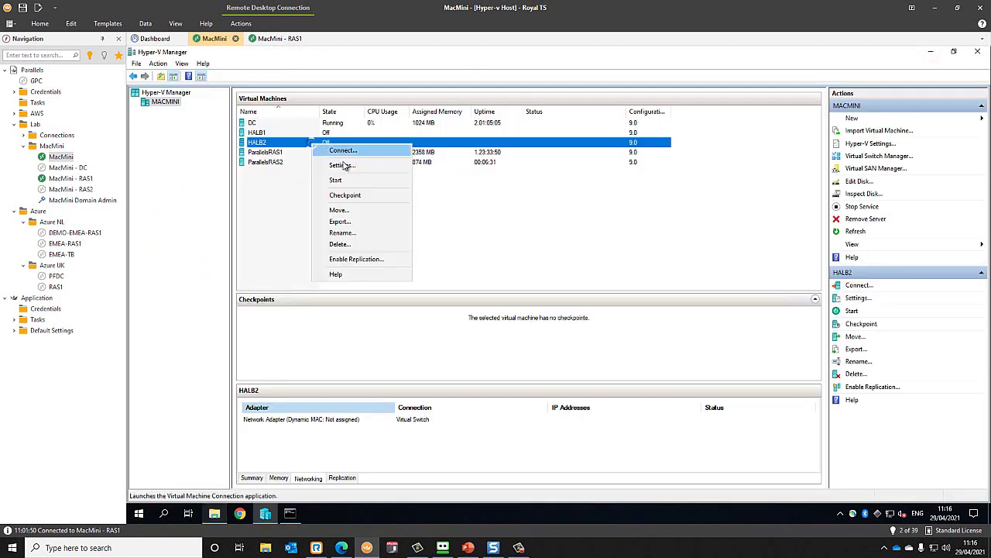
{"action": "left_click", "coordinate": [343, 162]}
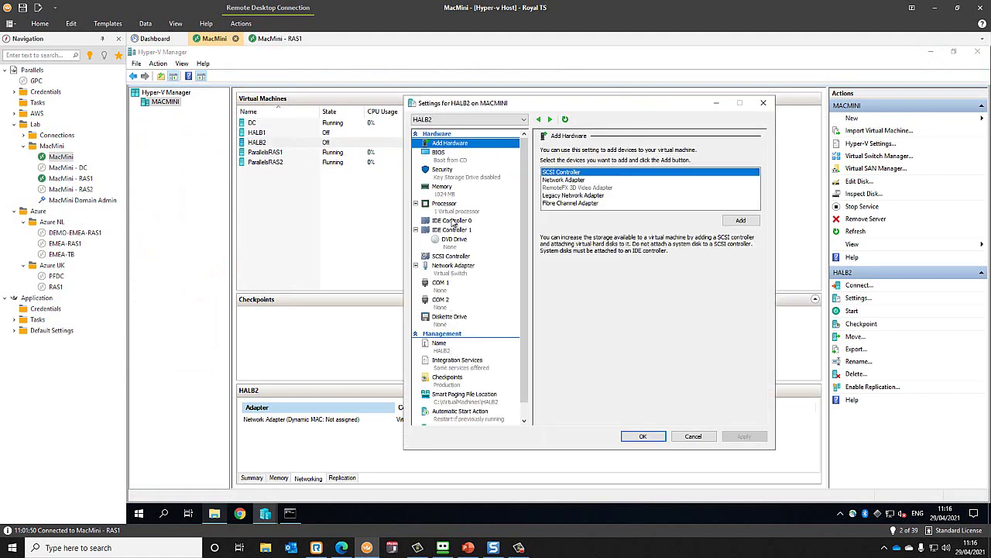
{"action": "left_click", "coordinate": [454, 222]}
{"action": "left_click", "coordinate": [743, 222]}
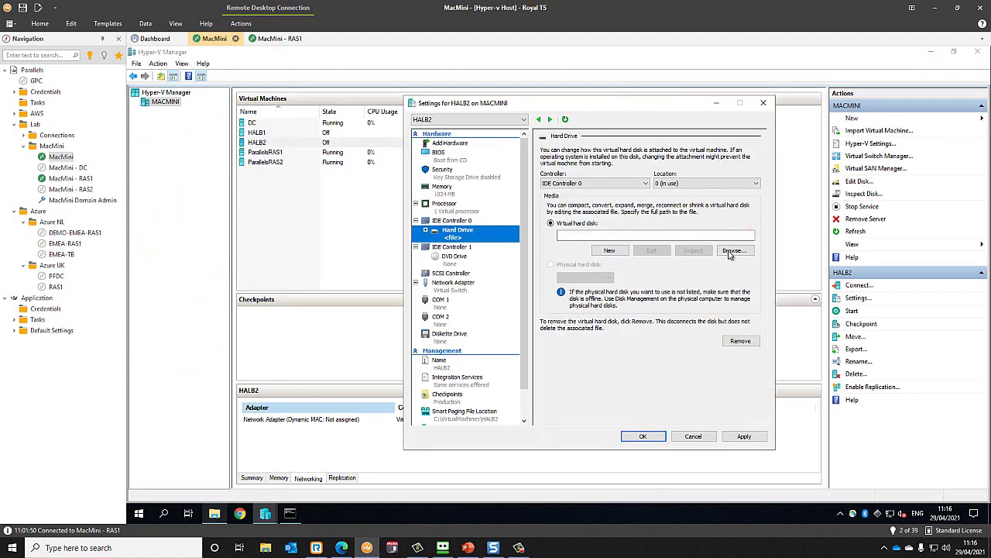
{"action": "left_click", "coordinate": [732, 251]}
{"action": "left_click", "coordinate": [534, 206]}
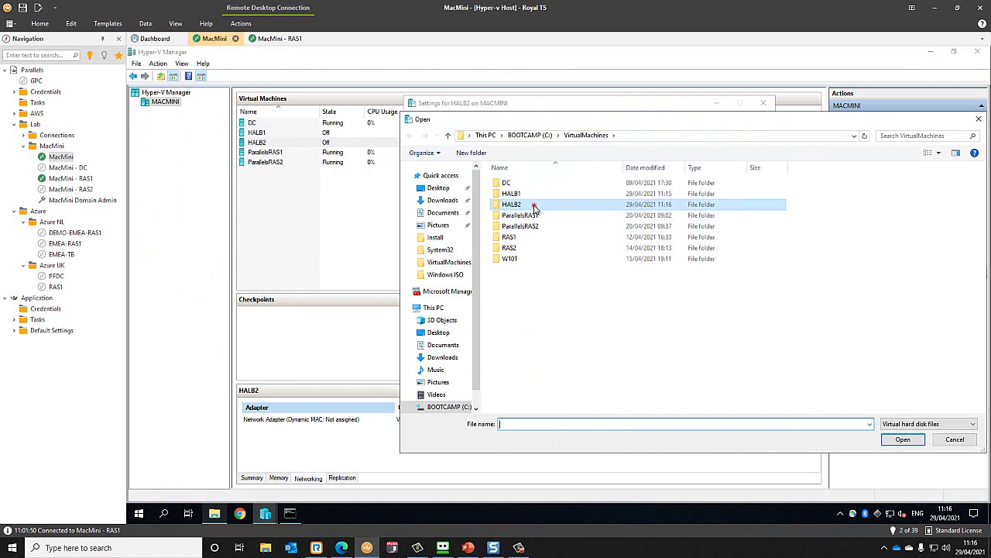
{"action": "double_click", "coordinate": [534, 206]}
{"action": "double_click", "coordinate": [533, 194]}
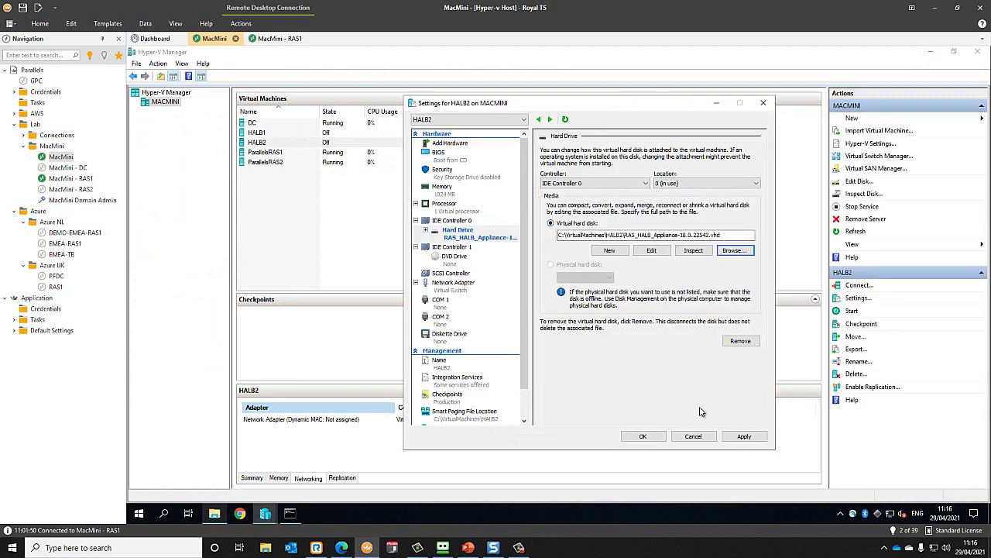
{"action": "left_click", "coordinate": [642, 436]}
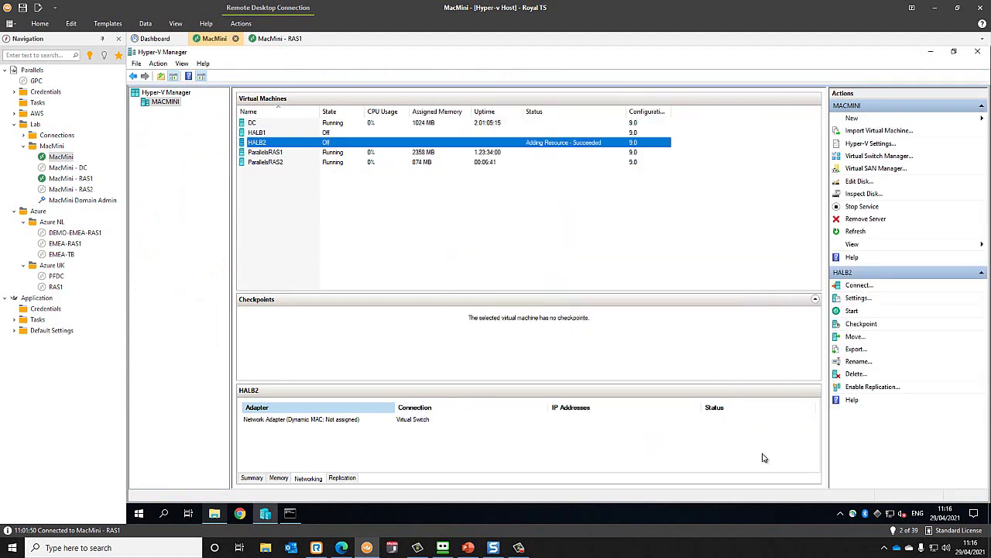
- Start HALB1 and open its Virtual Machine Connection console
{"action": "left_click", "coordinate": [263, 133]}
{"action": "right_click", "coordinate": [268, 136]}
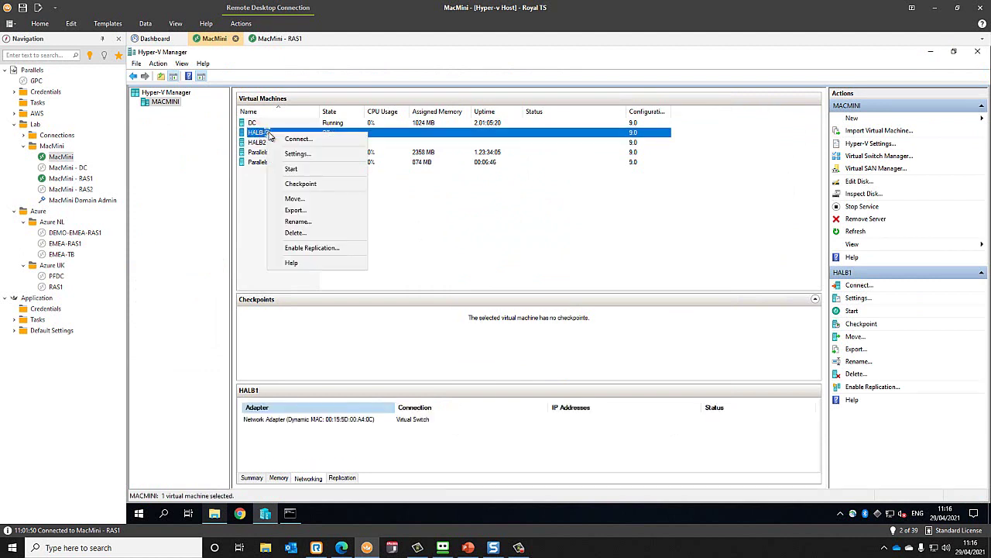
{"action": "left_click", "coordinate": [310, 167]}
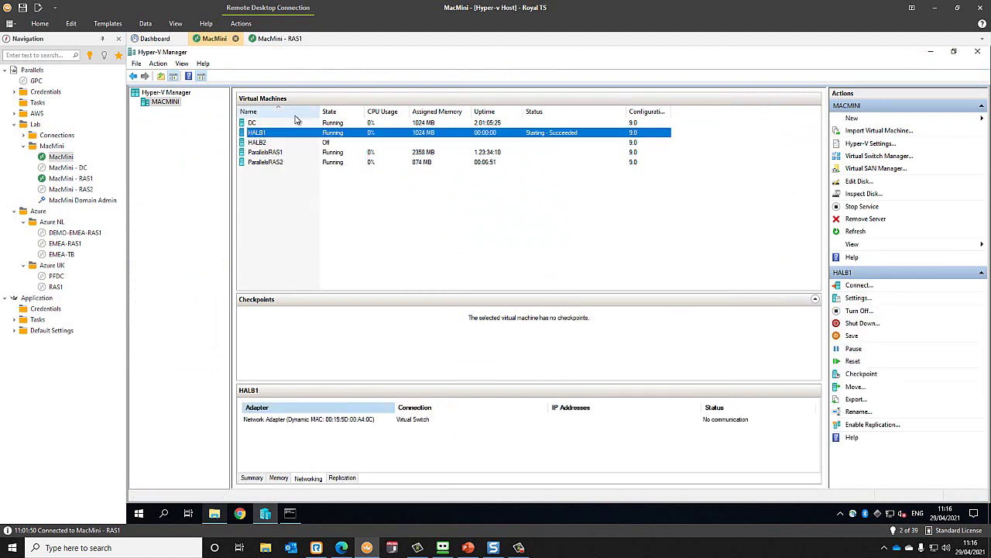
{"action": "left_click", "coordinate": [249, 477]}
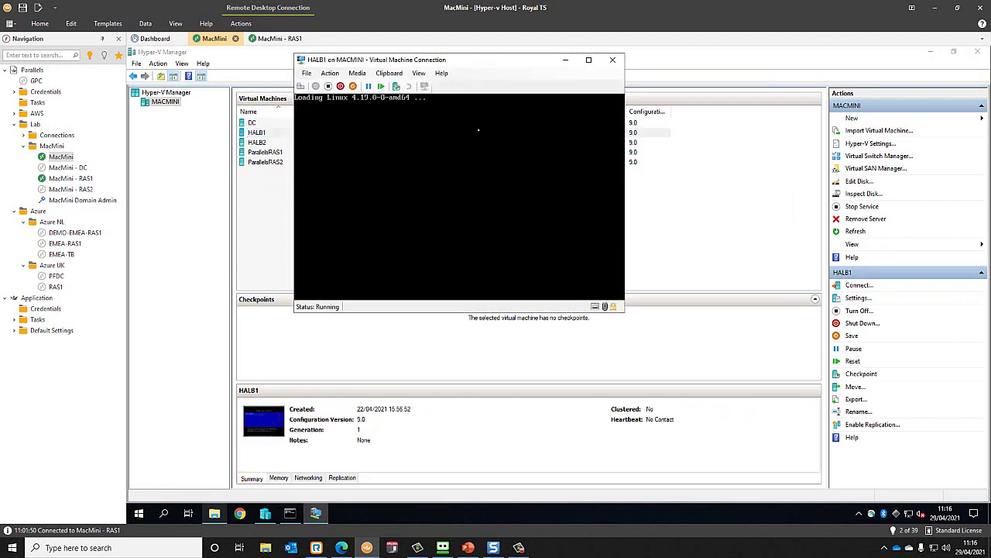
{"action": "left_click_drag", "start_coordinate": [445, 60], "coordinate": [505, 93]}
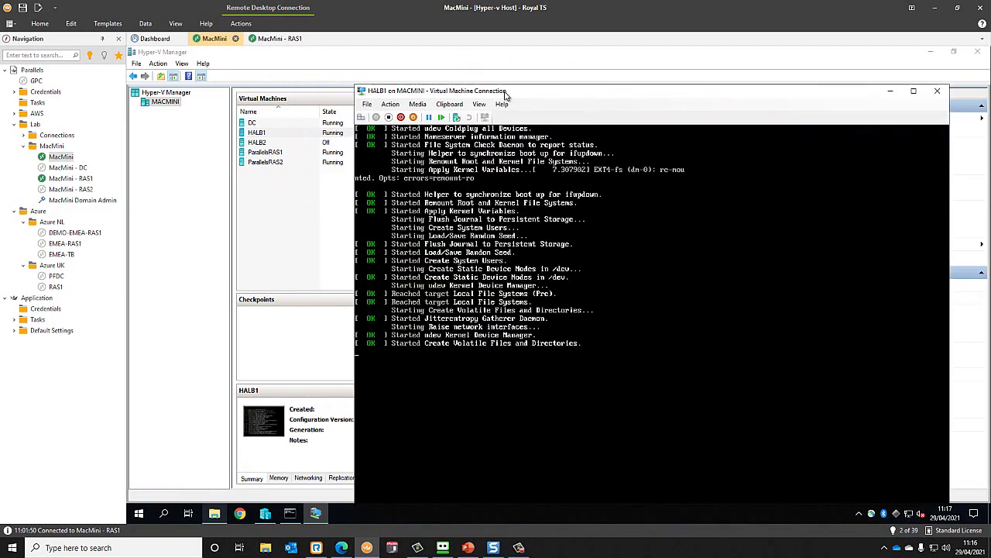
{"action": "left_click_drag", "start_coordinate": [460, 70], "coordinate": [417, 55]}
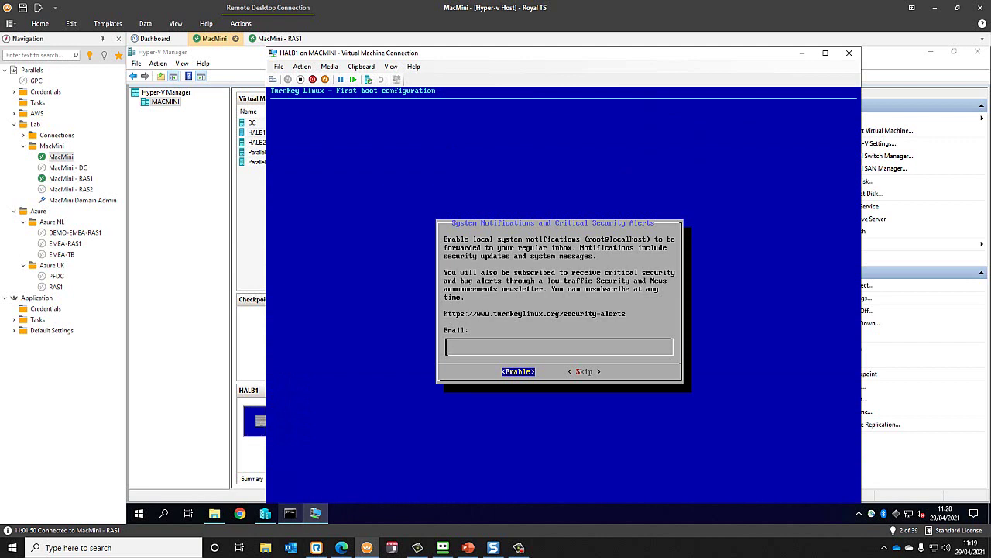
- Skip the security-alerts email sign-up to reach the HA-LB Configuration Console, then close the console
{"action": "key", "text": "Tab"}
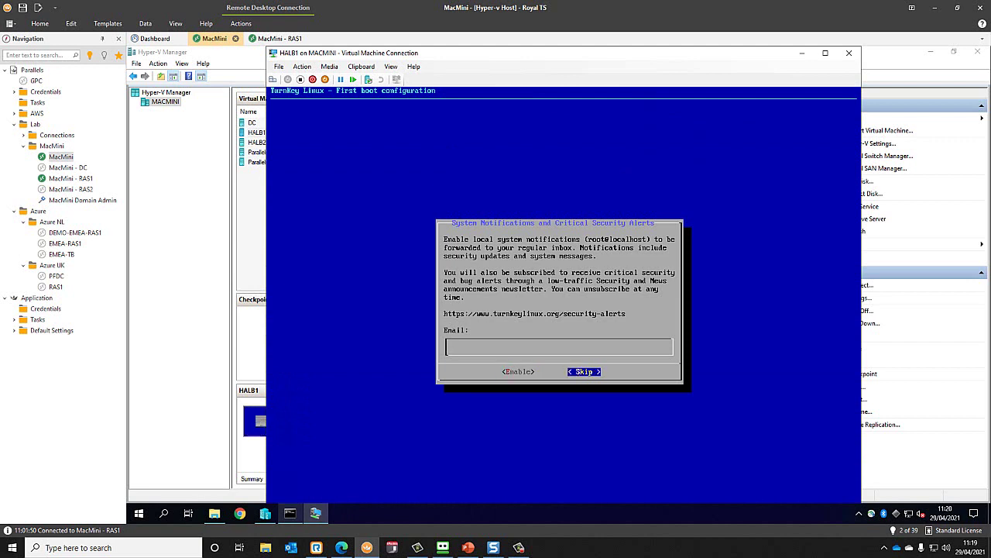
{"action": "key", "text": "Return"}
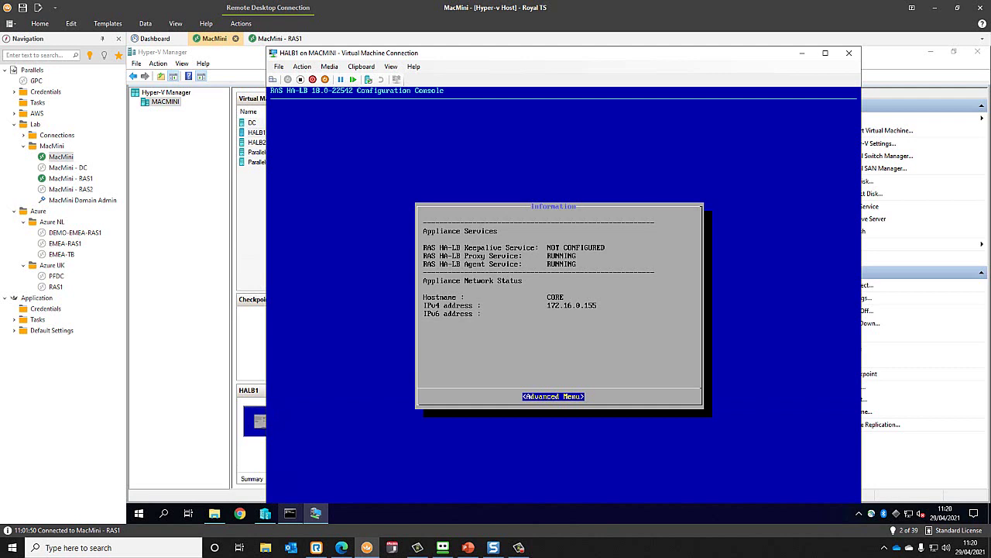
{"action": "left_click", "coordinate": [848, 53]}
- Start HALB2 and connect to its console as Debian Linux boots
{"action": "left_click", "coordinate": [267, 162]}
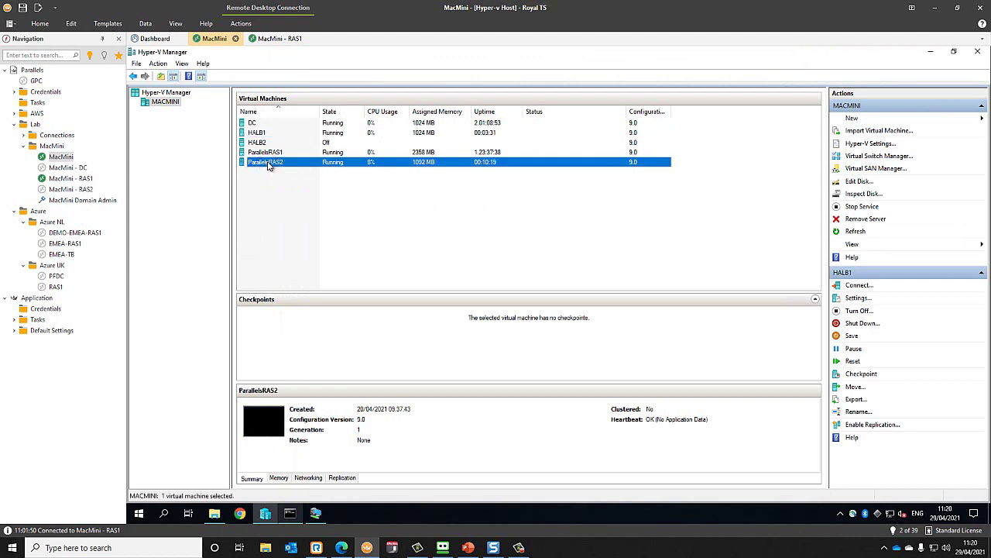
{"action": "right_click", "coordinate": [258, 143]}
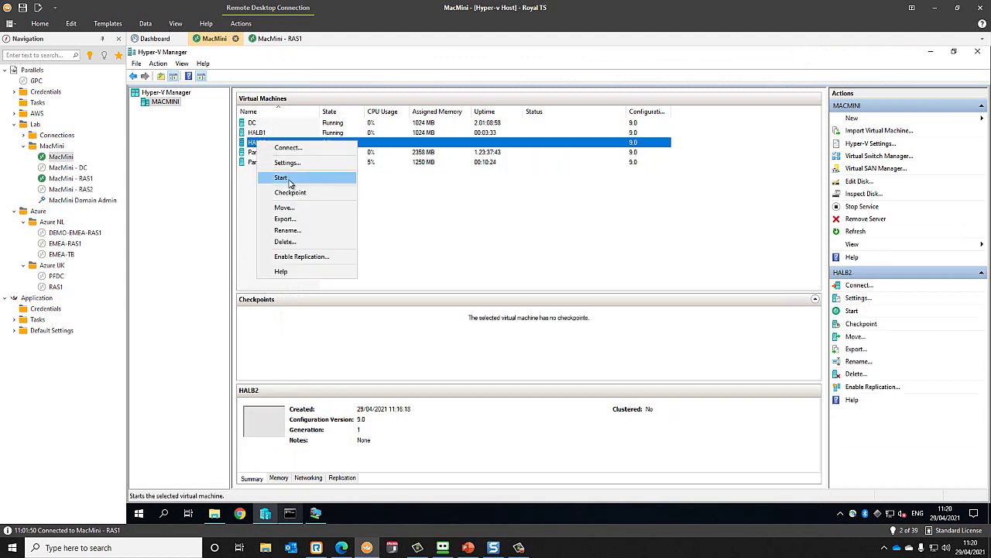
{"action": "left_click", "coordinate": [287, 181]}
{"action": "right_click", "coordinate": [276, 144]}
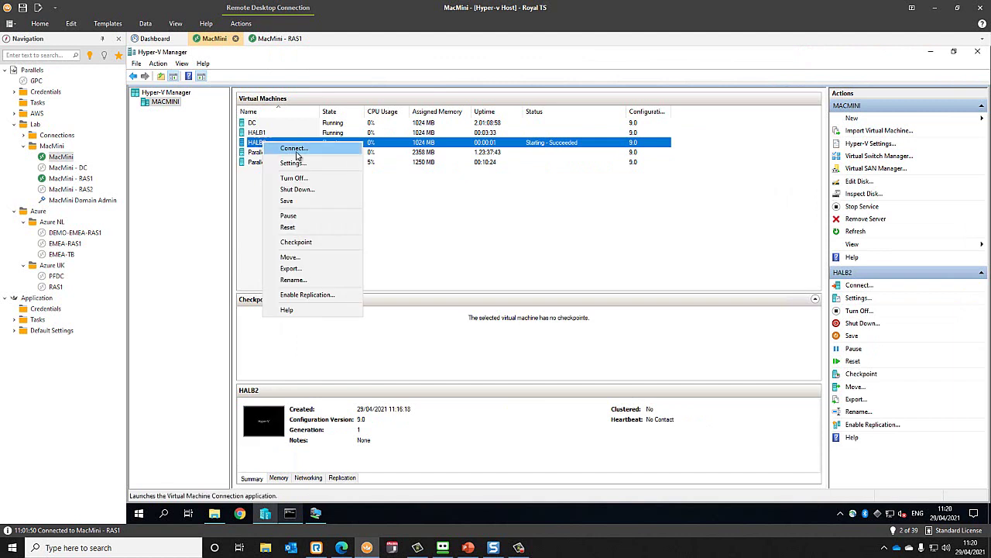
{"action": "left_click", "coordinate": [294, 149]}
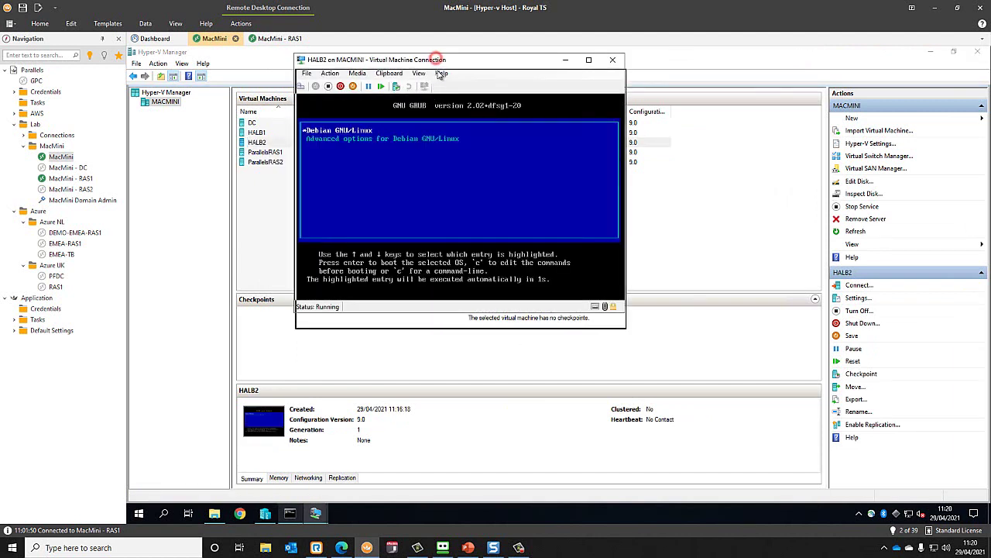
{"action": "left_click_drag", "start_coordinate": [440, 54], "coordinate": [434, 60]}
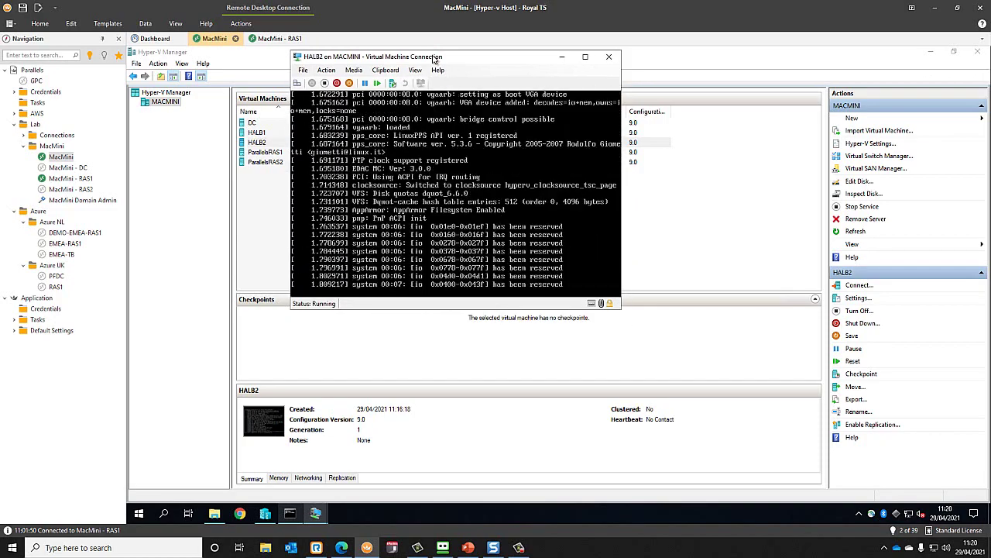
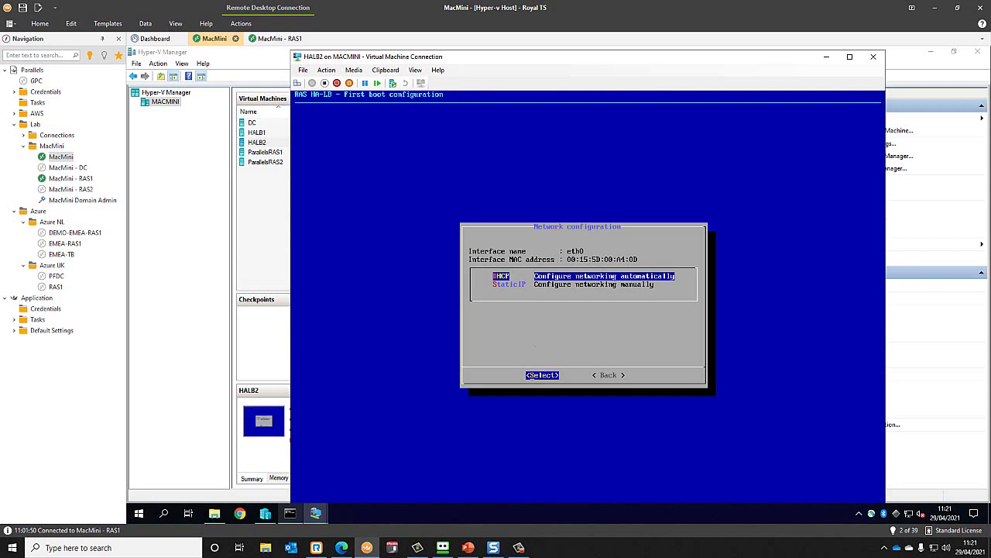
- Finish HALB2's first boot with DHCP networking, skip email alerts, and put its console away
{"action": "key", "text": "Return"}
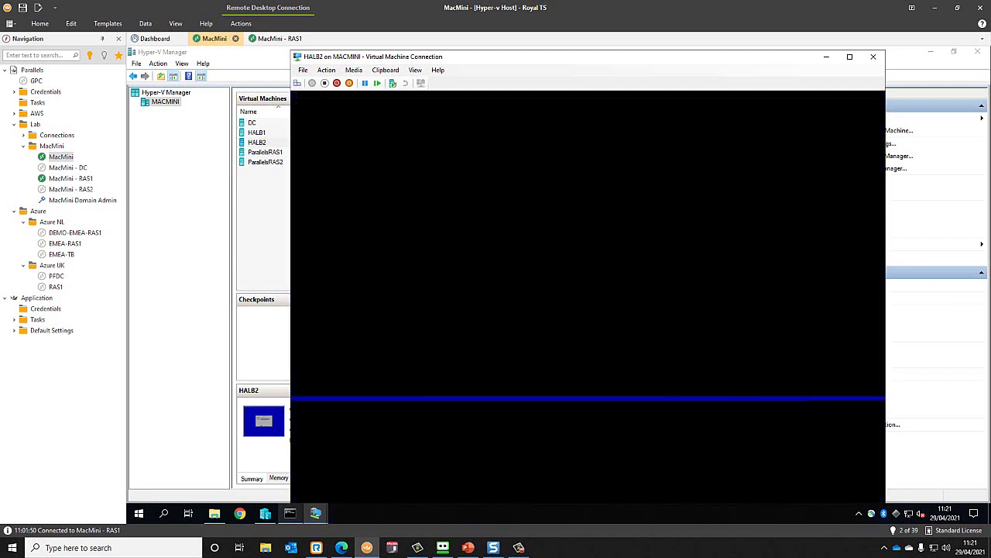
{"action": "key", "text": "Return"}
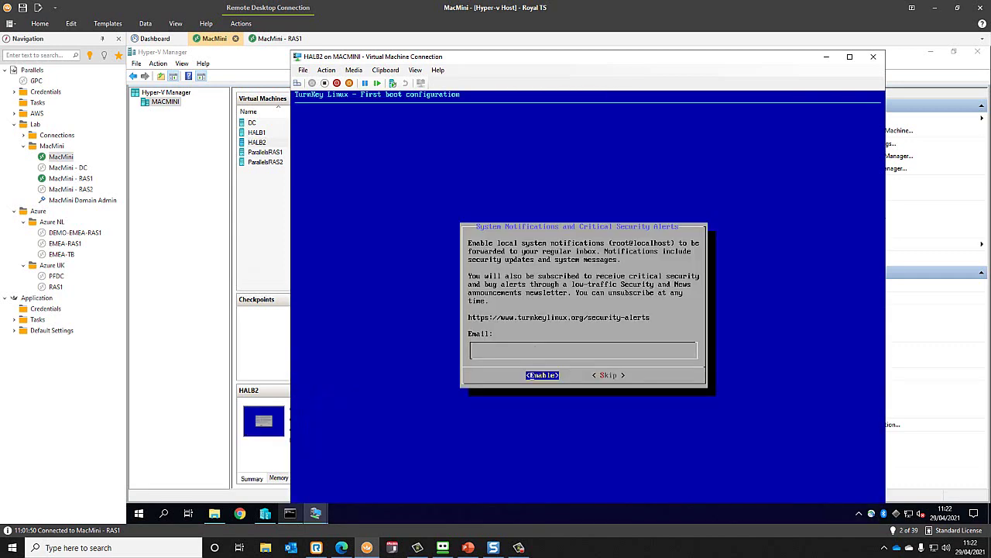
{"action": "key", "text": "Tab"}
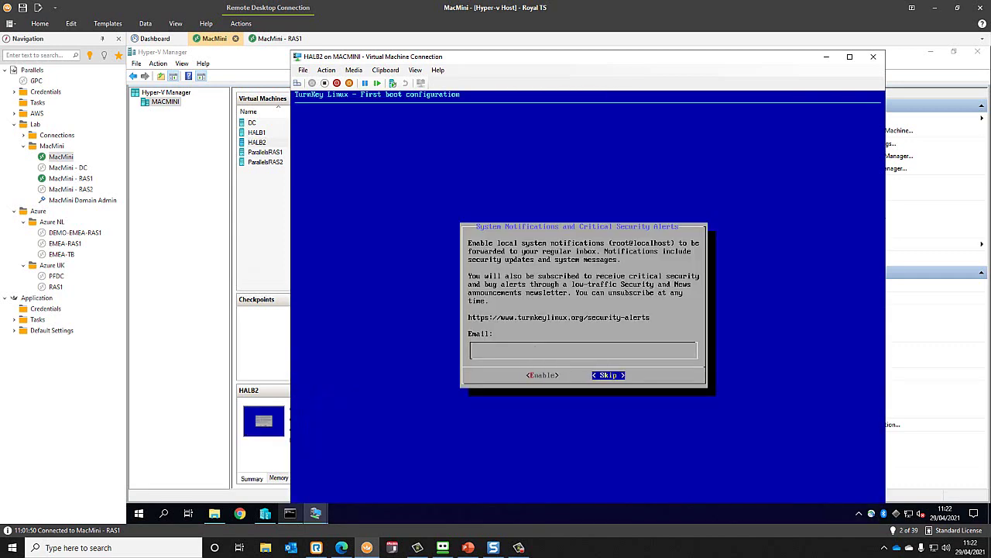
{"action": "key", "text": "Return"}
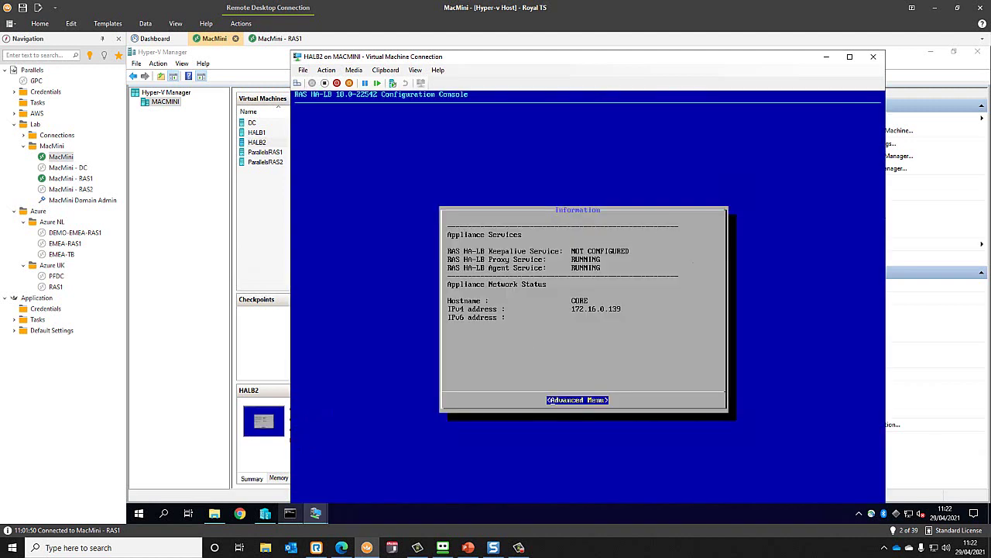
{"action": "left_click", "coordinate": [835, 56]}
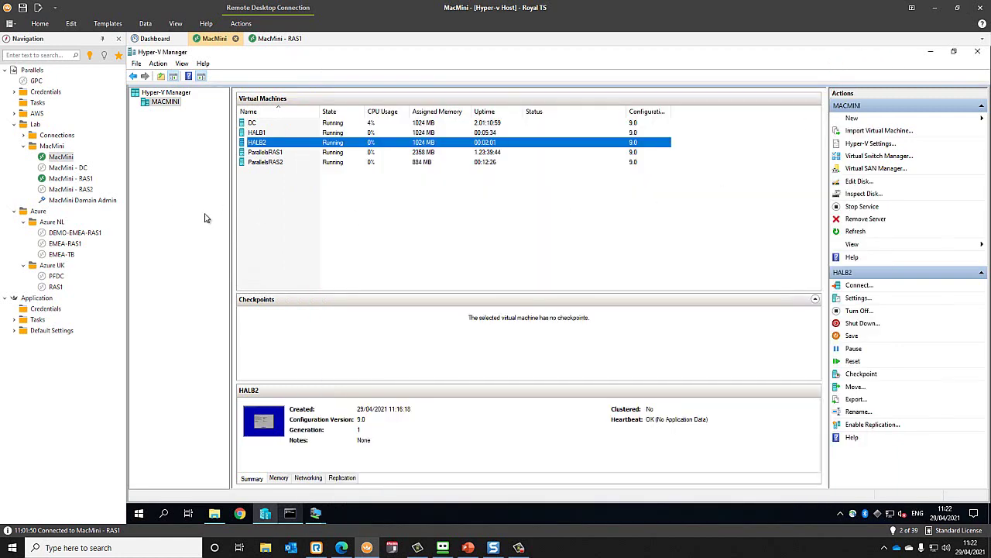
- On the RAS1 session, start adding a new virtual server under Farm > HALB
{"action": "left_click", "coordinate": [78, 178]}
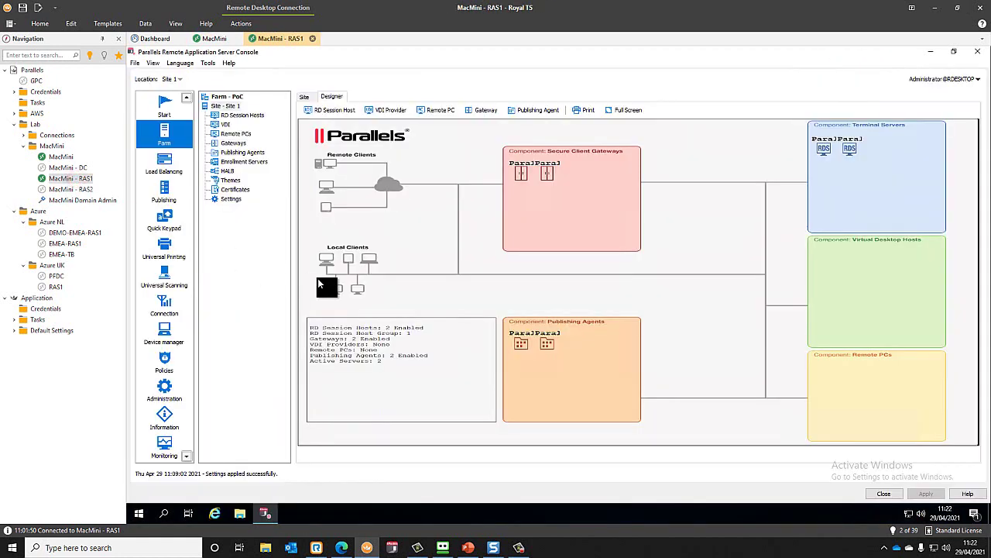
{"action": "left_click", "coordinate": [231, 171]}
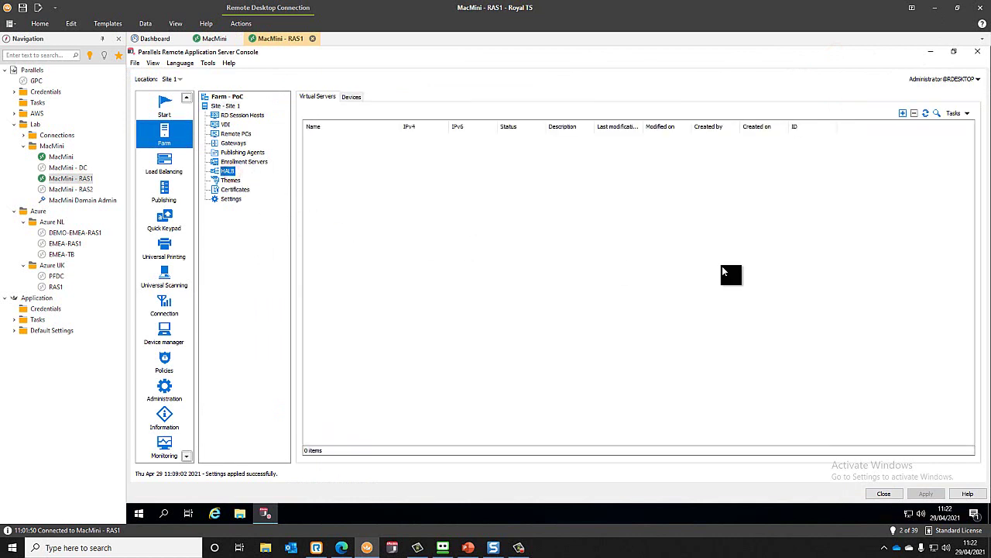
{"action": "left_click", "coordinate": [903, 113]}
- Name it Load Balancer with virtual IP 172.16.0.35 and subnet mask 255.255.255.0
{"action": "left_click", "coordinate": [497, 212]}
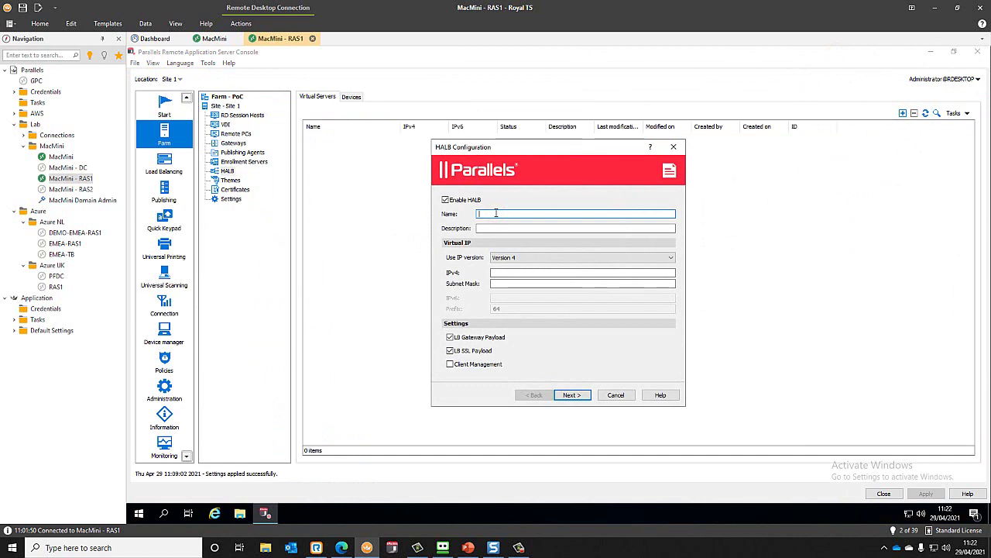
{"action": "type", "text": "Load Balacner"}
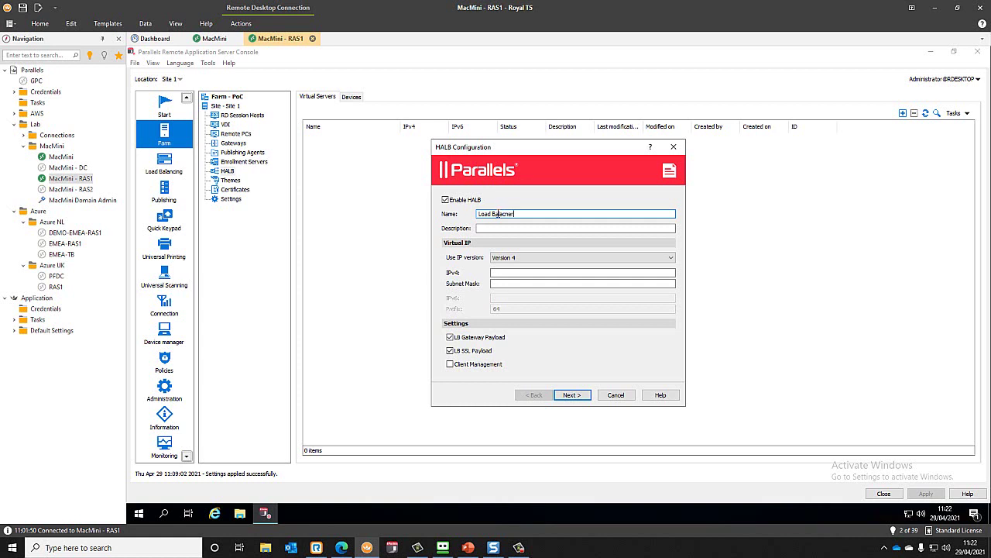
{"action": "key", "text": "Tab"}
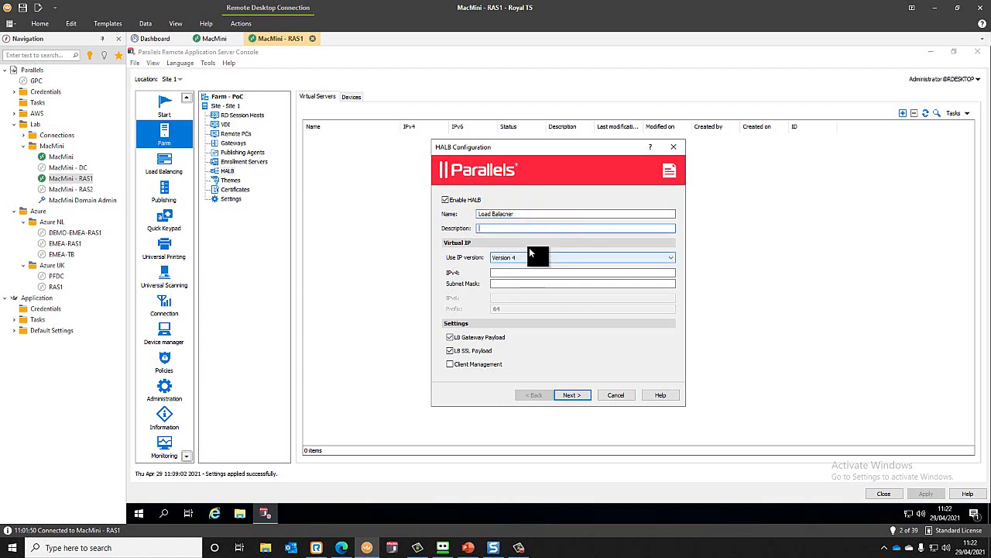
{"action": "left_click", "coordinate": [512, 273]}
{"action": "type", "text": "17"}
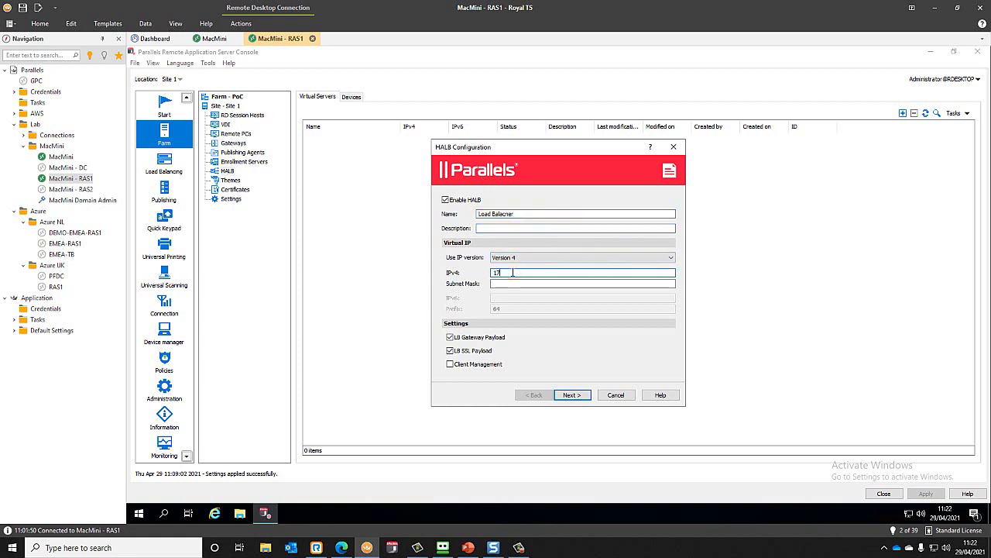
{"action": "type", "text": "2.16.0.35"}
{"action": "left_click", "coordinate": [532, 283]}
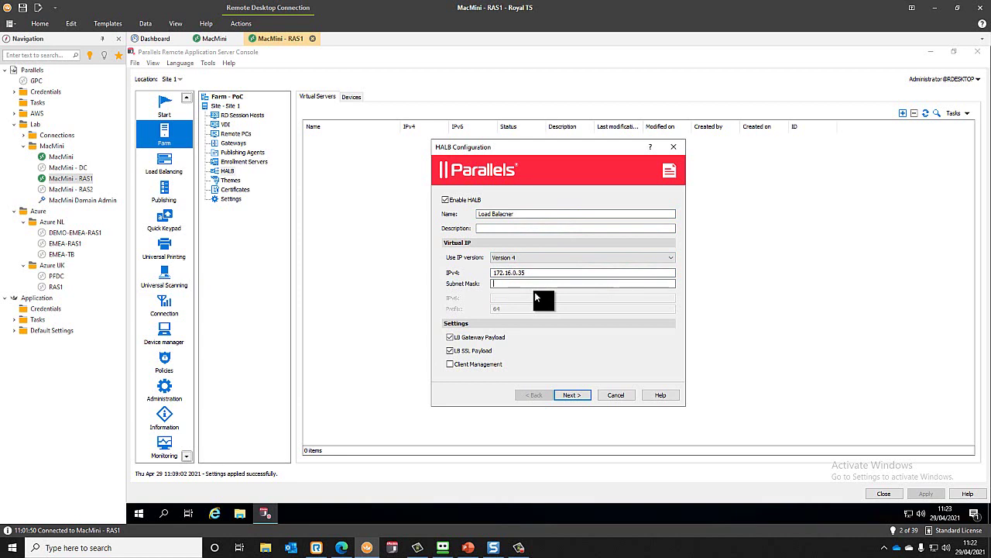
{"action": "type", "text": "255.255.255.0"}
{"action": "left_click", "coordinate": [573, 395]}
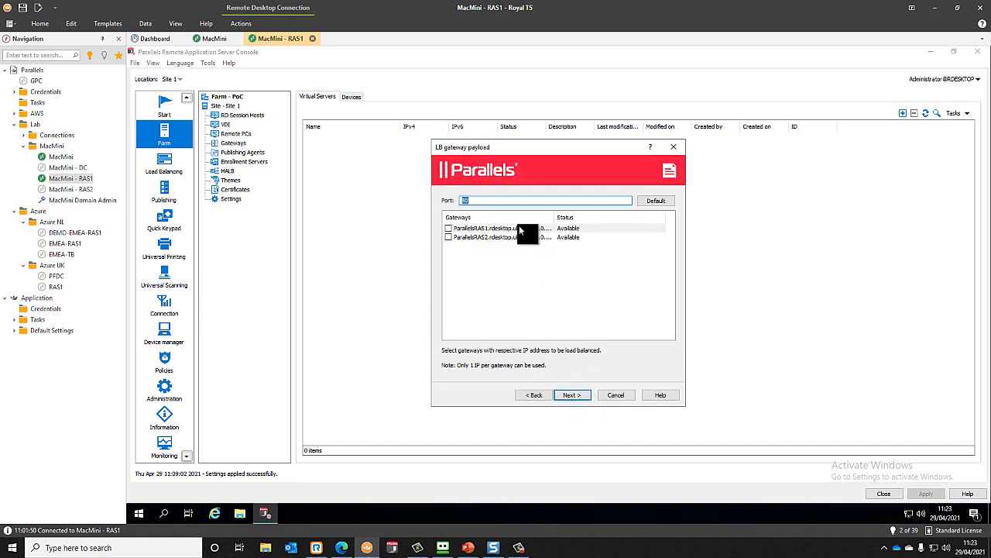
- Tick both gateways for port 80 and SSL port 443 balancing, keeping Passthrough mode
{"action": "left_click_drag", "start_coordinate": [554, 216], "coordinate": [597, 216]}
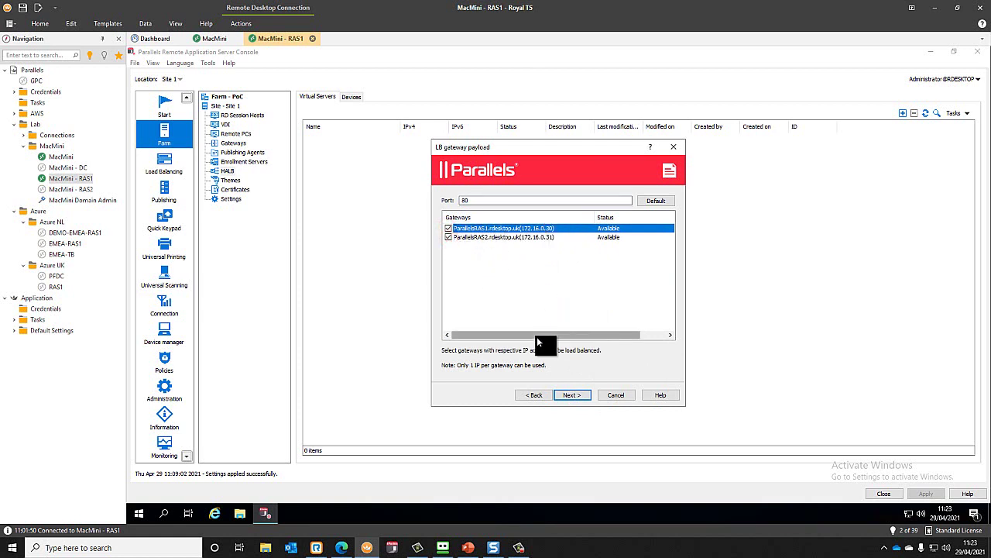
{"action": "left_click", "coordinate": [577, 396]}
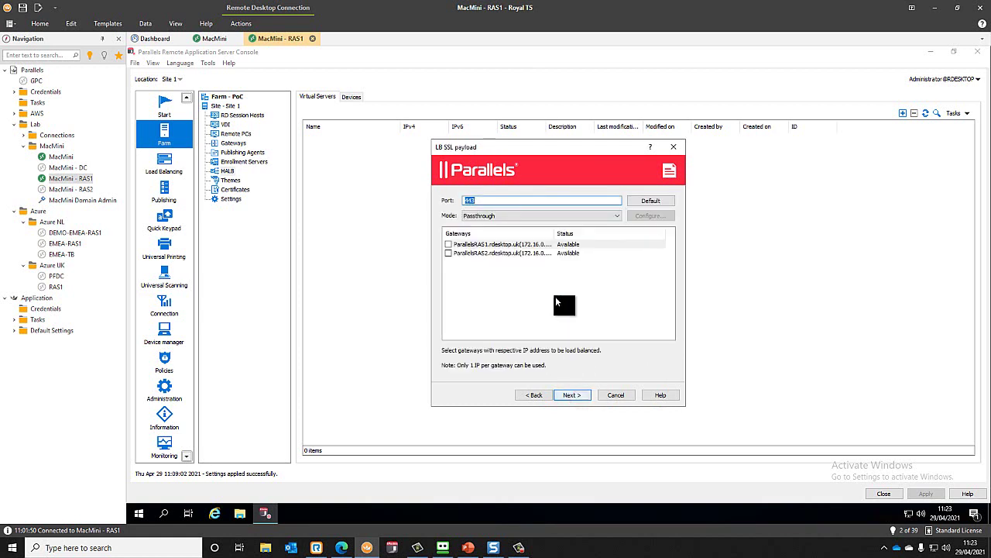
{"action": "left_click", "coordinate": [447, 253]}
{"action": "left_click", "coordinate": [573, 217]}
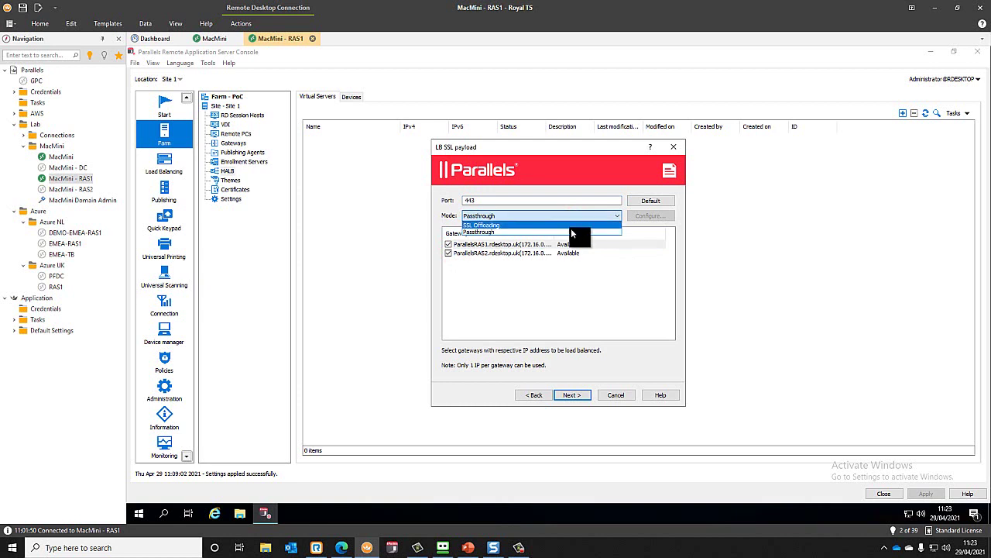
{"action": "left_click", "coordinate": [571, 230]}
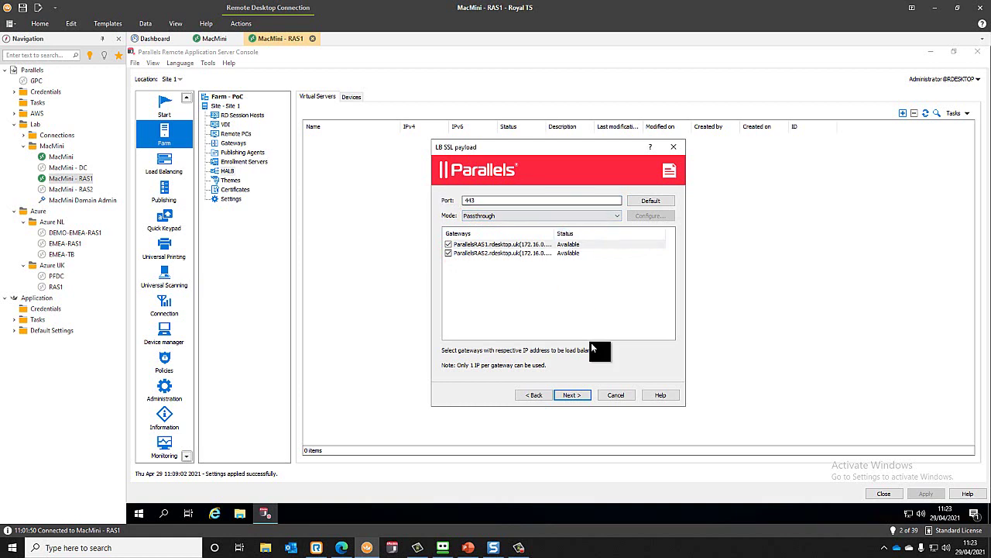
{"action": "left_click", "coordinate": [576, 395]}
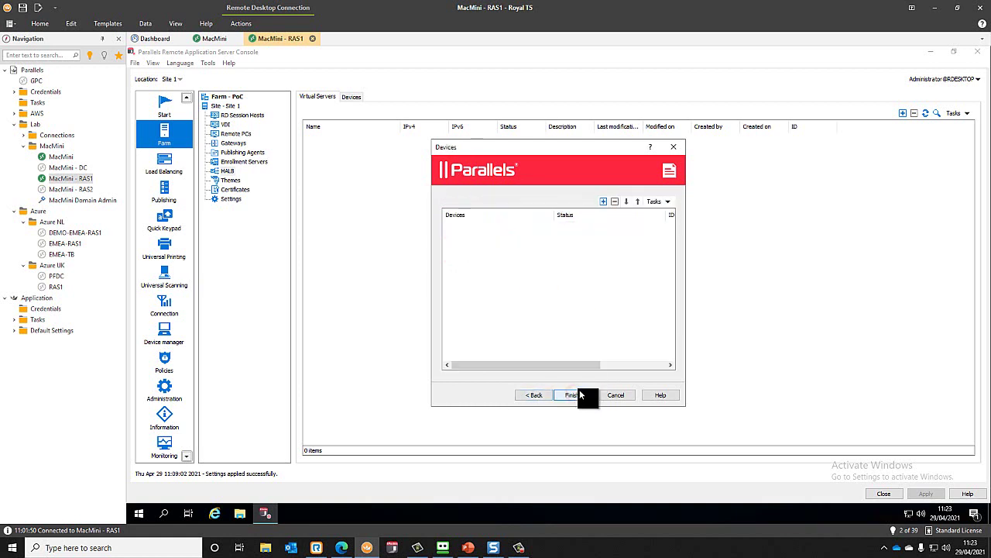
- Add appliances 172.16.0.155 and 172.16.0.139 as HALB devices and finish the wizard
{"action": "left_click", "coordinate": [603, 202]}
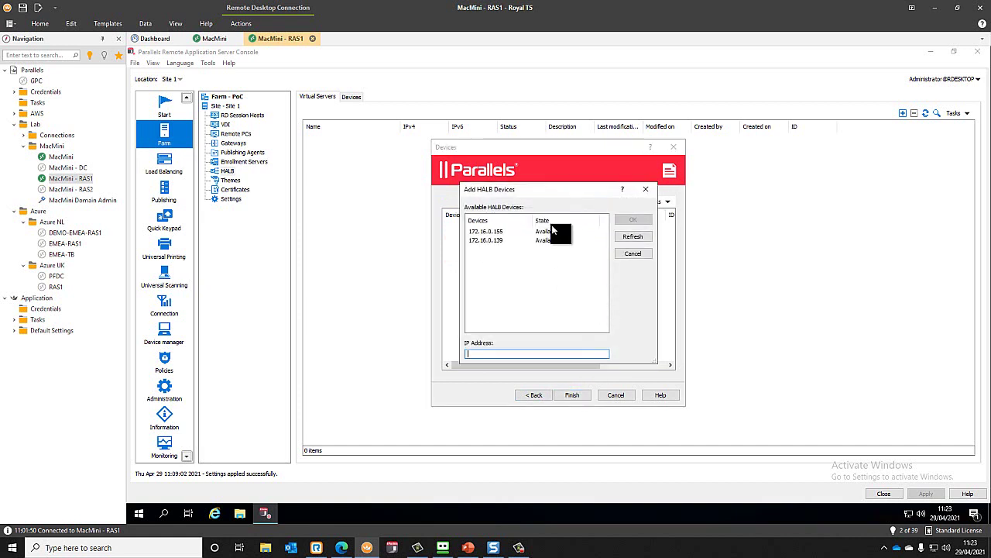
{"action": "left_click", "coordinate": [491, 231]}
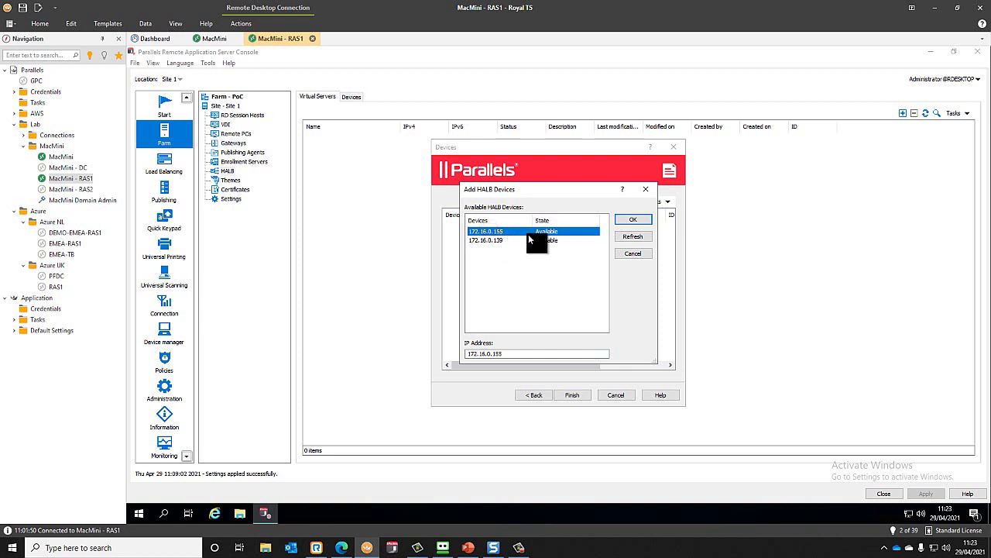
{"action": "left_click", "coordinate": [633, 222]}
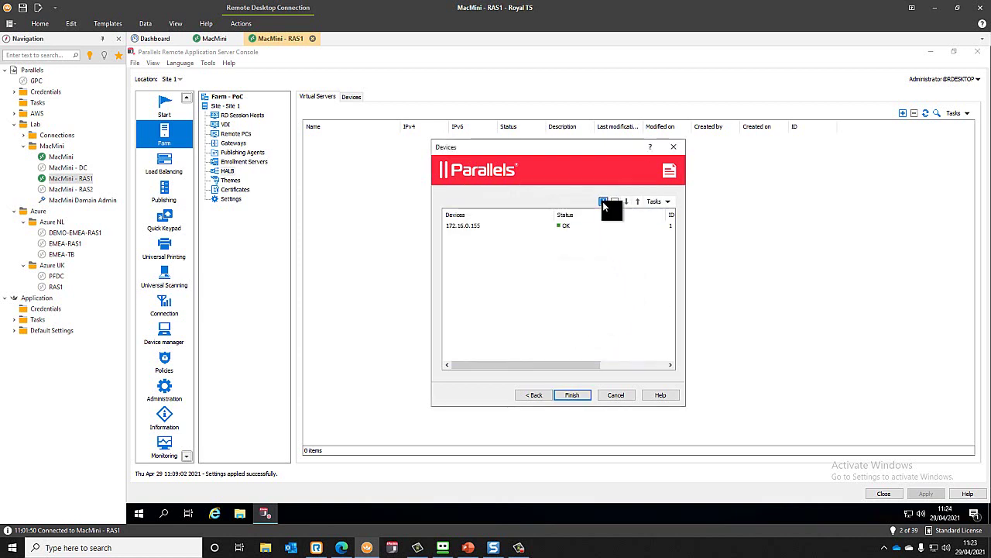
{"action": "left_click", "coordinate": [603, 201]}
{"action": "left_click", "coordinate": [494, 231]}
{"action": "left_click", "coordinate": [629, 221]}
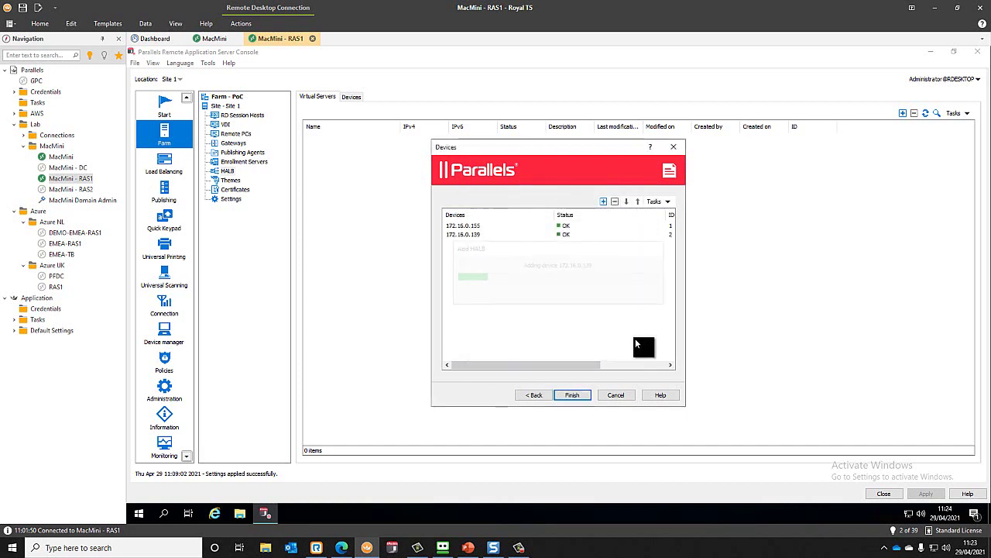
{"action": "left_click_drag", "start_coordinate": [545, 364], "coordinate": [518, 362]}
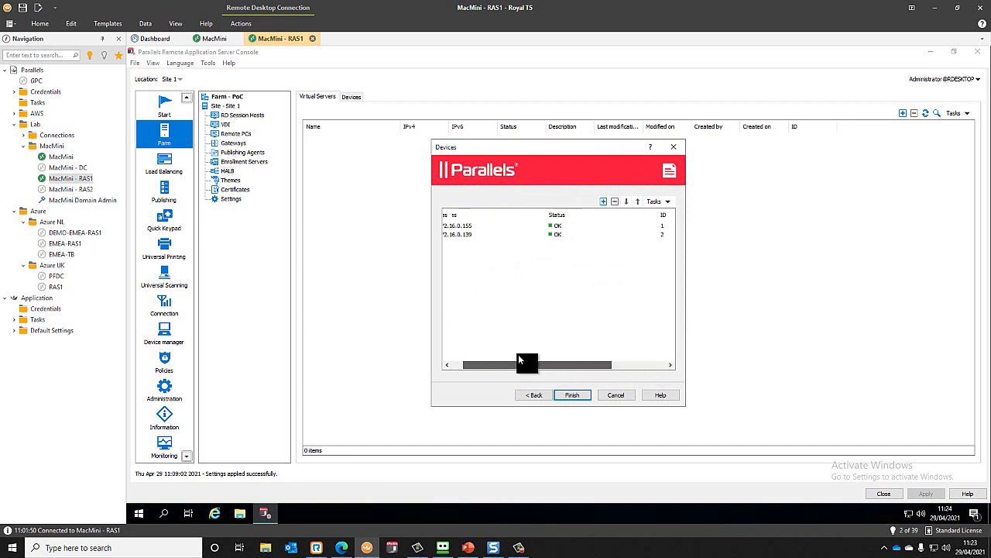
{"action": "left_click", "coordinate": [578, 395]}
- Apply the Load Balancer settings, refresh, and confirm both appliances report OK
{"action": "left_click", "coordinate": [928, 493]}
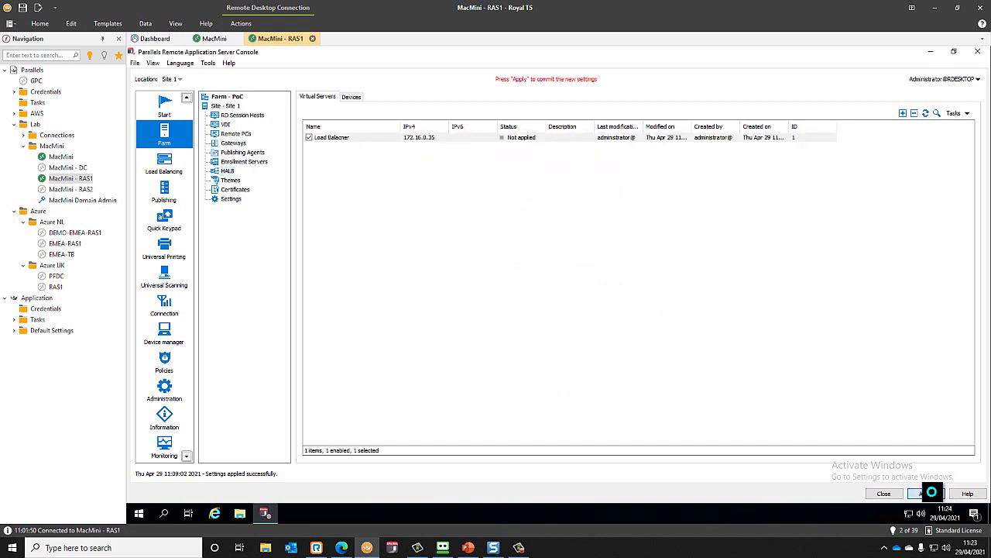
{"action": "left_click", "coordinate": [925, 114]}
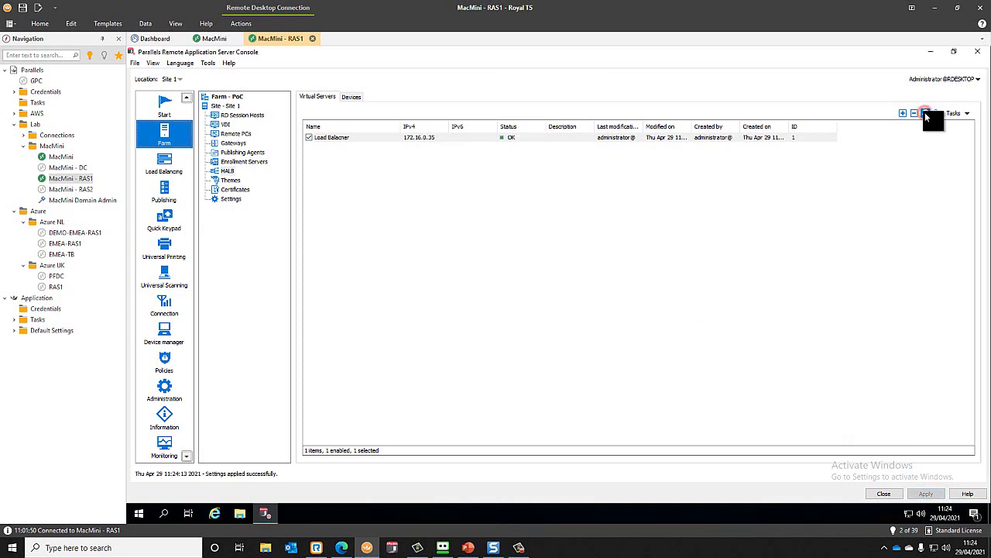
{"action": "left_click", "coordinate": [357, 95]}
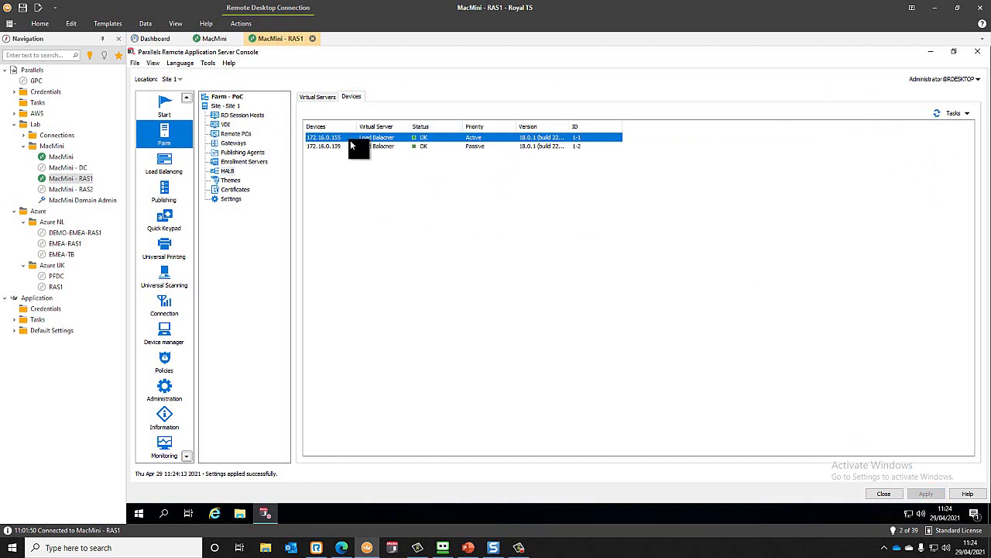
{"action": "left_click", "coordinate": [322, 96]}
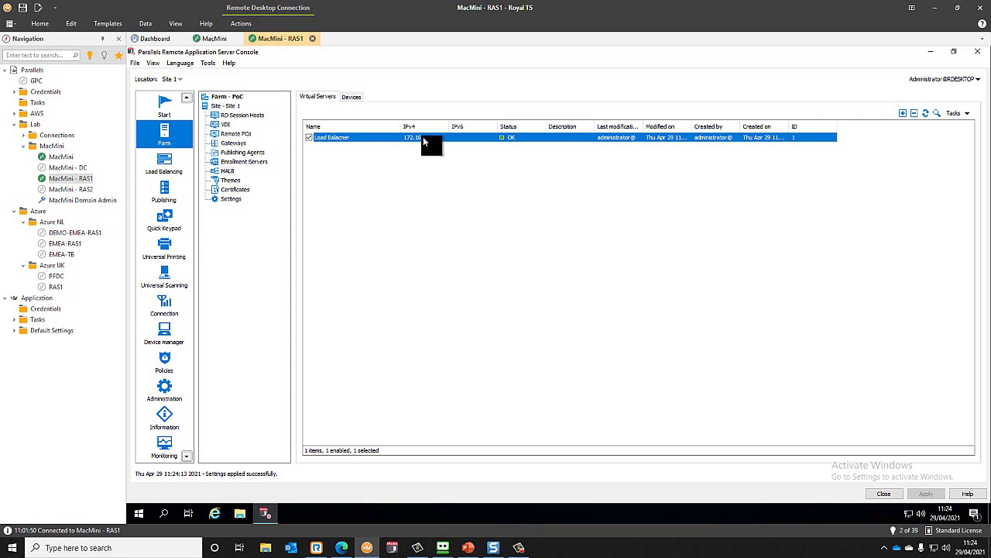
- Review the ParallelsRAS1 gateway, return to HALB, then connect to MacMini - DC
{"action": "left_click", "coordinate": [234, 143]}
{"action": "left_click", "coordinate": [411, 230]}
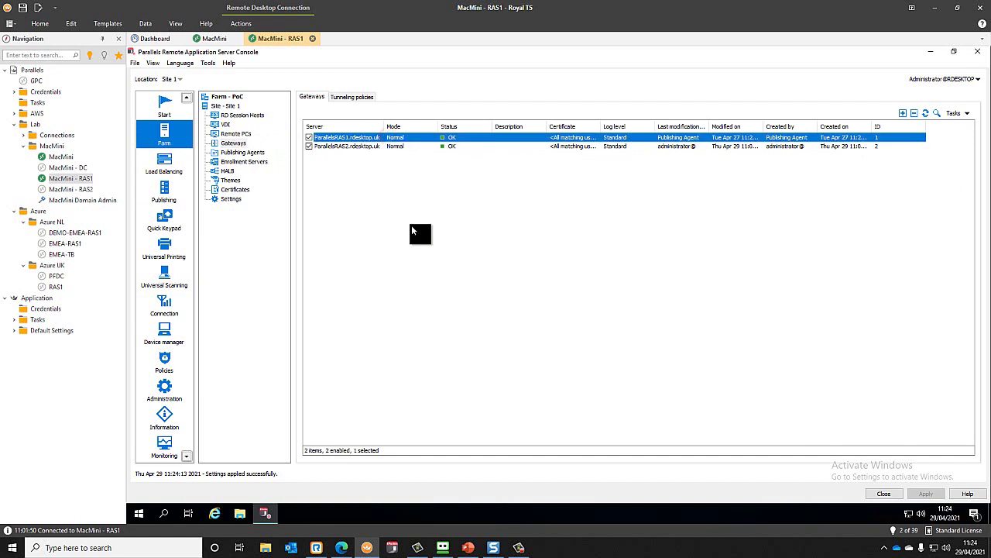
{"action": "left_click", "coordinate": [227, 170]}
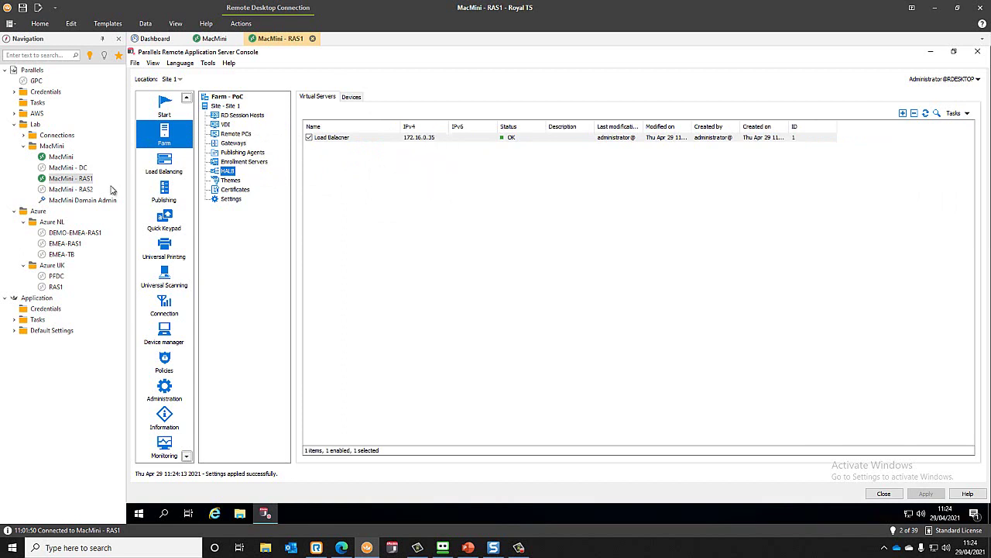
{"action": "double_click", "coordinate": [68, 167]}
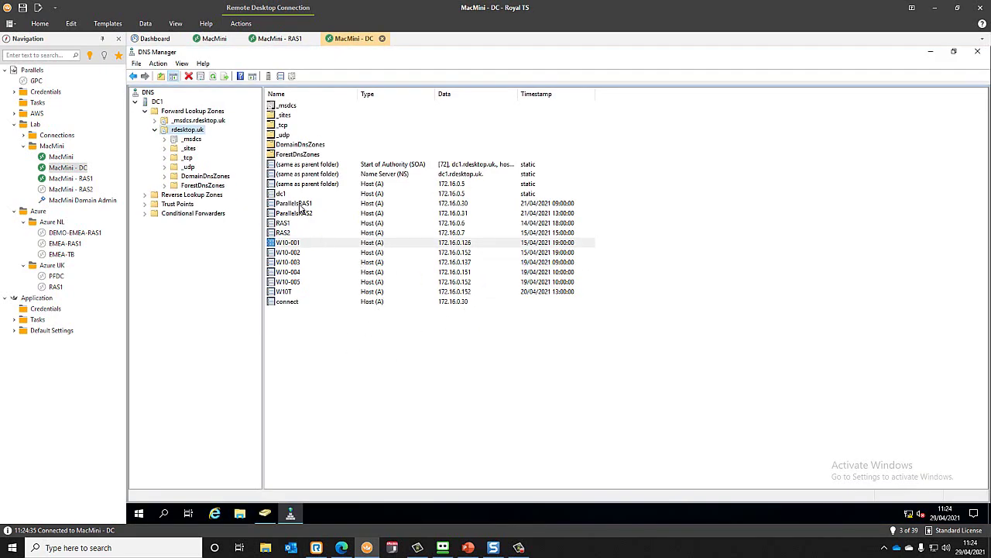
- Change the connect Host (A) record's IP from 172.16.0.30 to 172.16.0.35
{"action": "left_click", "coordinate": [294, 302]}
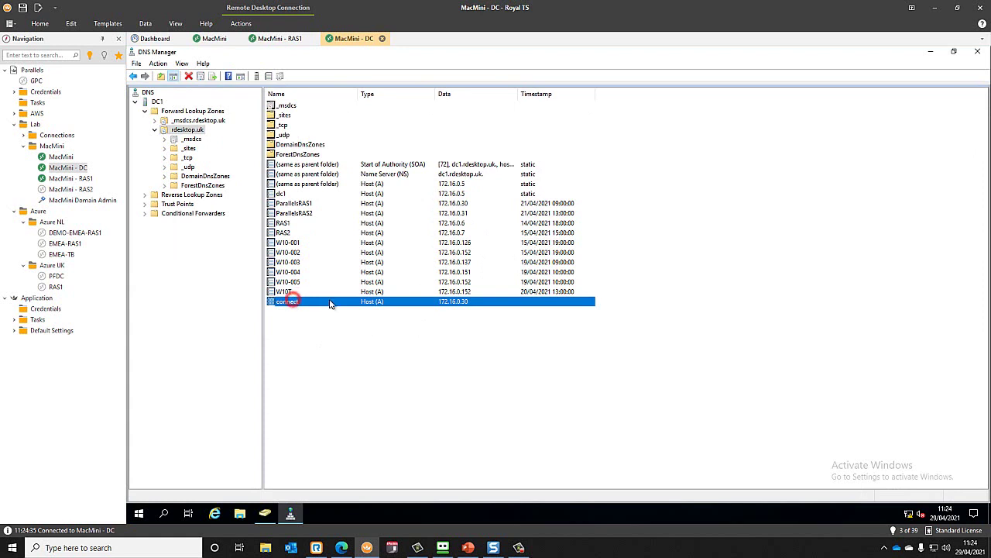
{"action": "double_click", "coordinate": [331, 301]}
{"action": "left_click", "coordinate": [507, 257]}
{"action": "key", "text": "BackSpace"}
{"action": "type", "text": "5"}
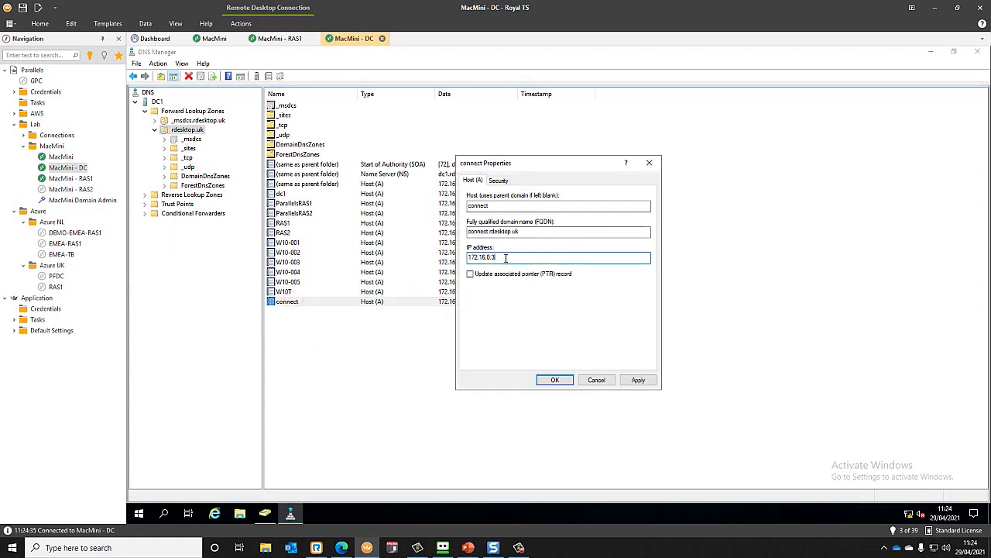
{"action": "left_click", "coordinate": [554, 379]}
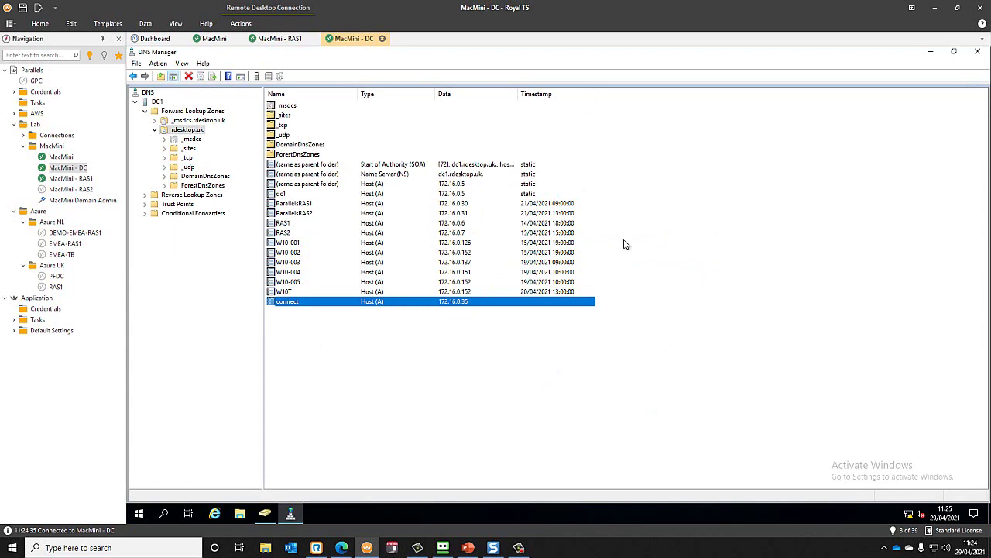
{"action": "left_click", "coordinate": [343, 548]}
{"action": "key", "text": "ctrl+t"}
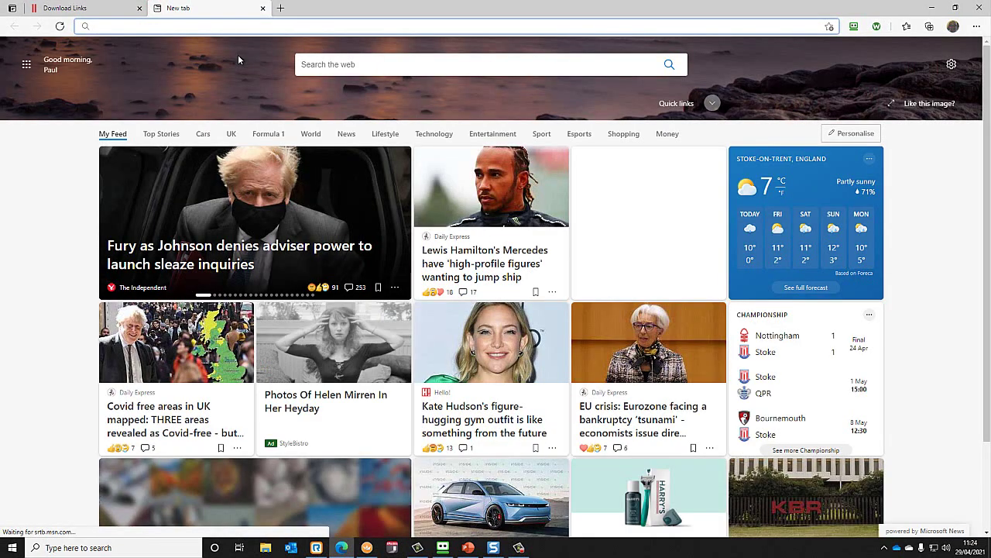
- Log into the Vigor router at 172.16.0.1 and open NAT > Port Redirection
{"action": "type", "text": "172"}
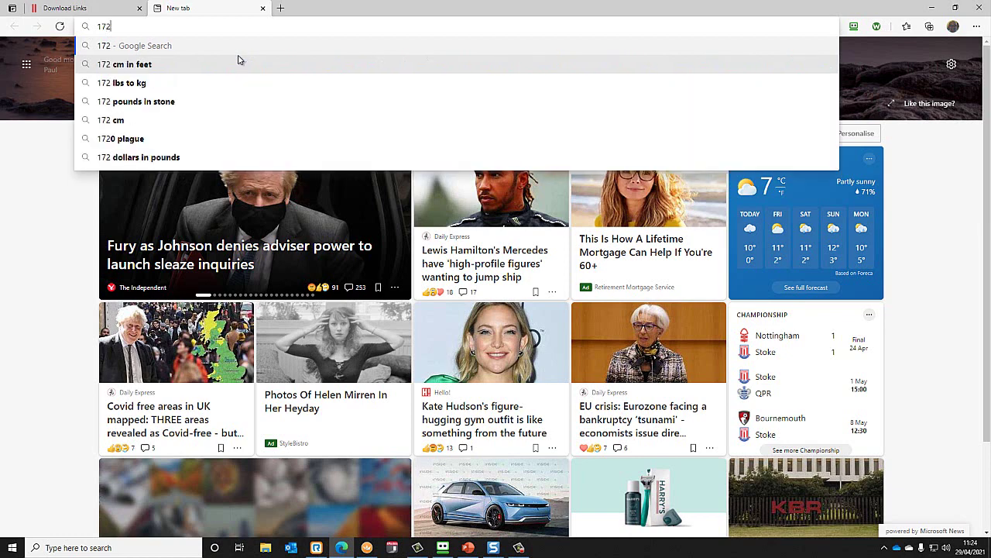
{"action": "type", "text": ".16.01"}
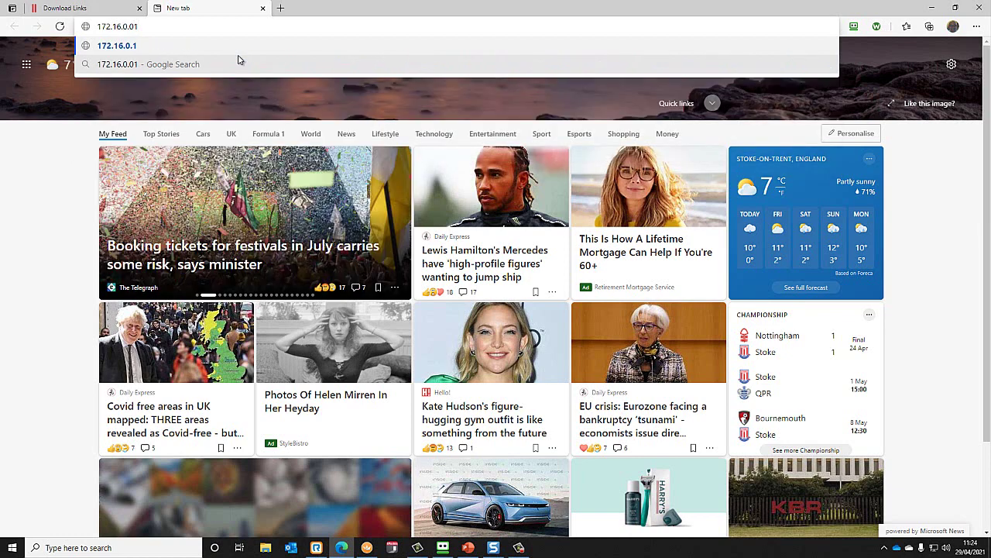
{"action": "key", "text": "BackSpace"}
{"action": "type", "text": ".1"}
{"action": "key", "text": "Return"}
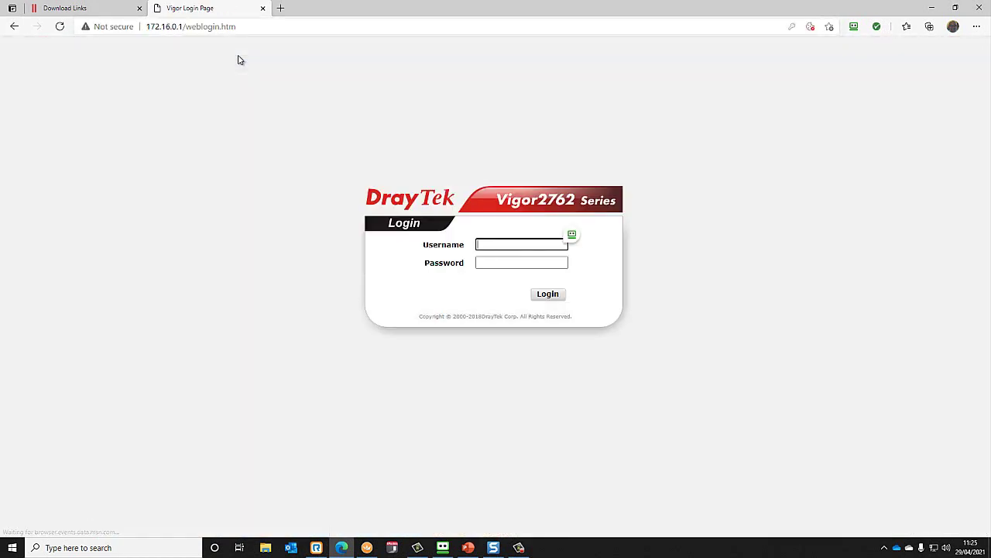
{"action": "left_click", "coordinate": [609, 238]}
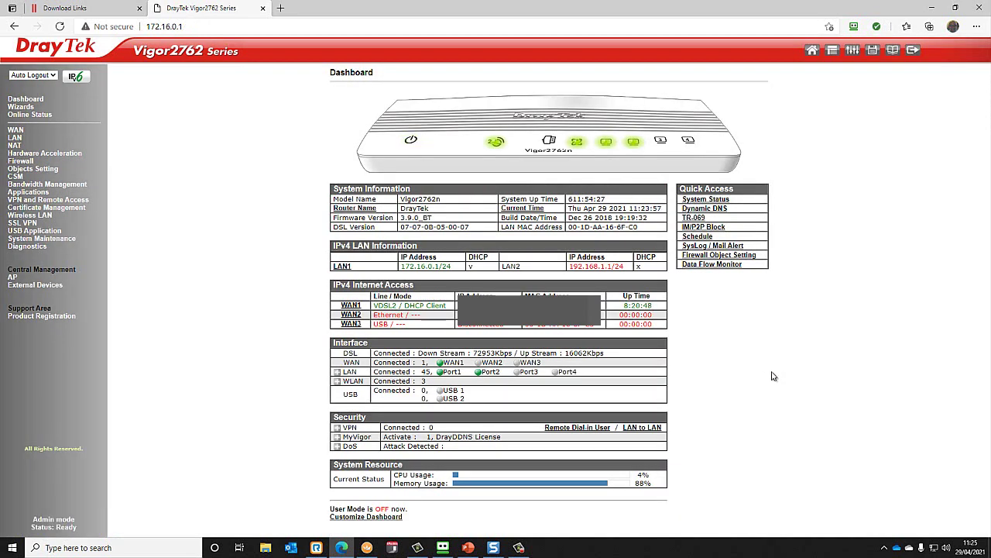
{"action": "left_click", "coordinate": [15, 146]}
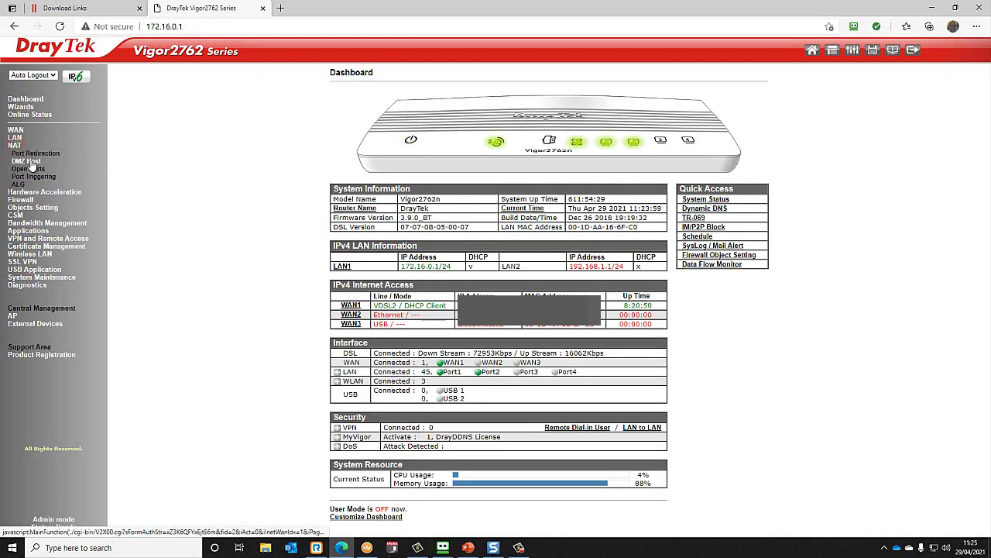
{"action": "left_click", "coordinate": [44, 154]}
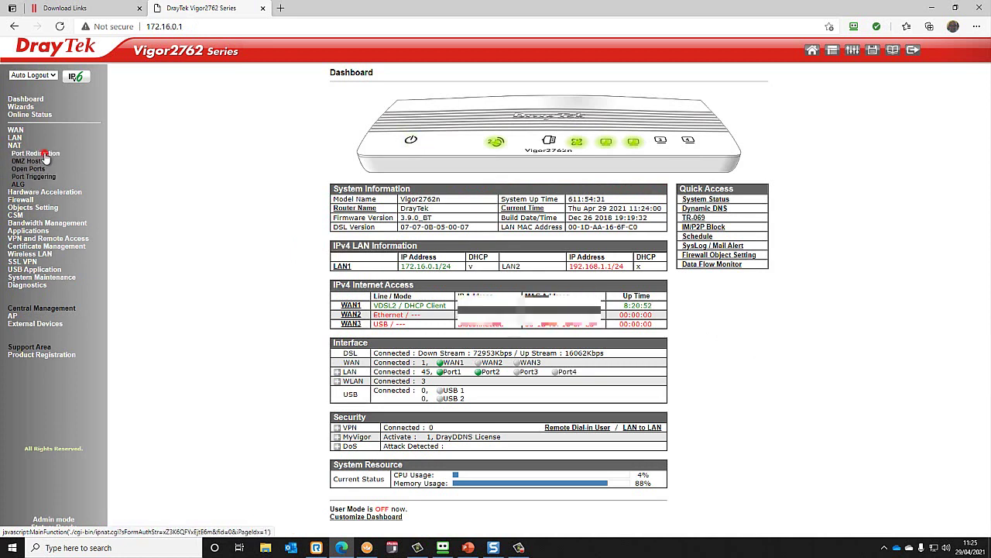
- Change rules 1 and 2 (https_tcp, https_udp) private IP to 172.16.0.35
{"action": "left_click", "coordinate": [371, 133]}
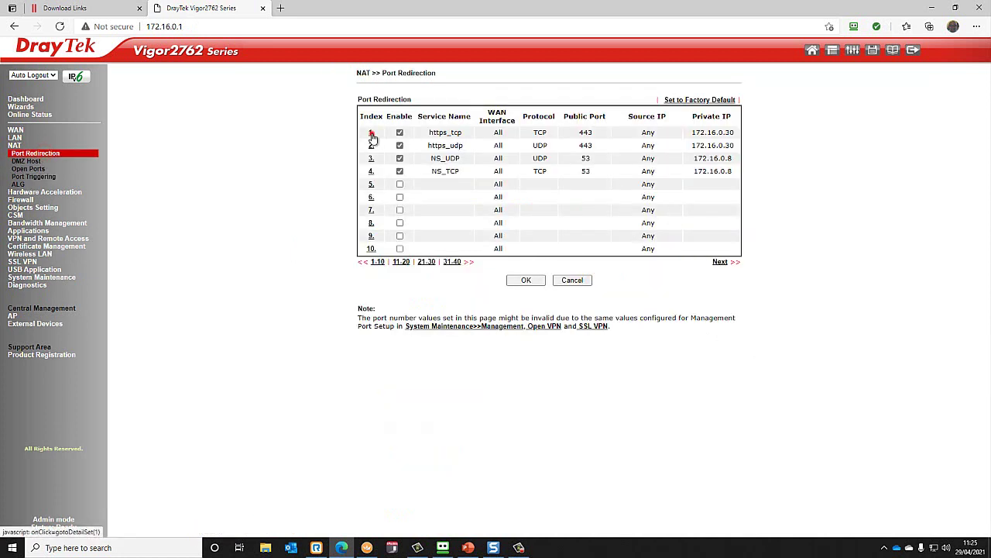
{"action": "left_click", "coordinate": [598, 196]}
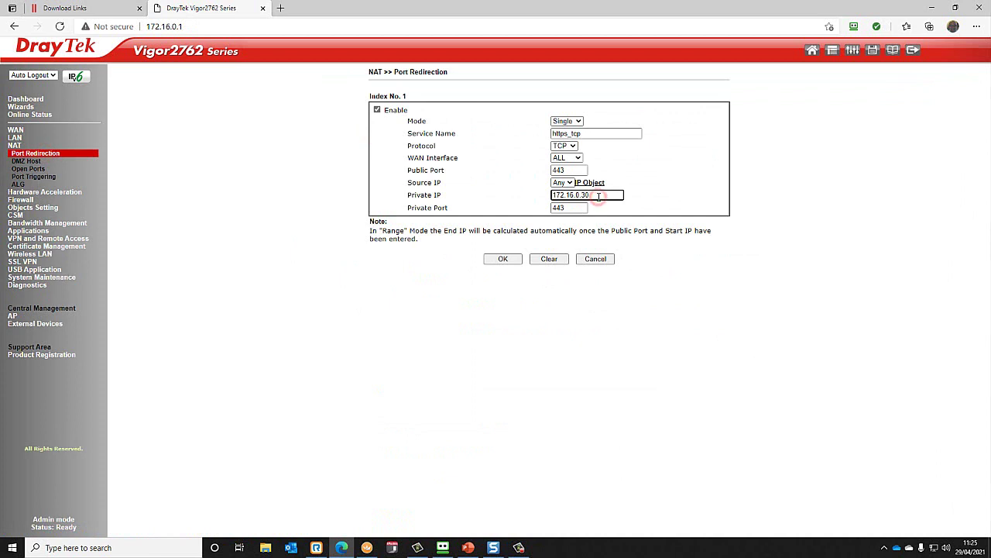
{"action": "key", "text": "BackSpace"}
{"action": "type", "text": "5"}
{"action": "left_click", "coordinate": [507, 260]}
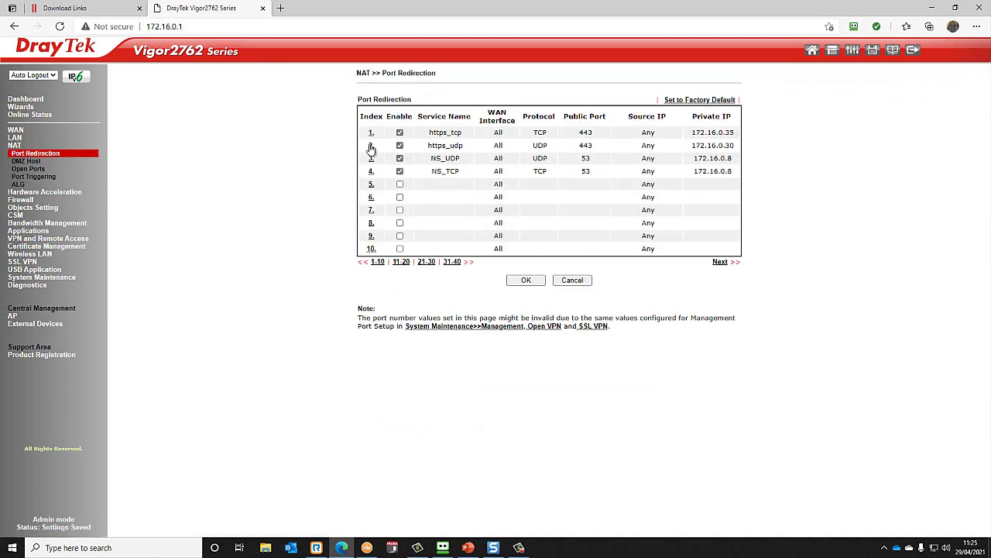
{"action": "left_click", "coordinate": [371, 146]}
{"action": "left_click", "coordinate": [598, 196]}
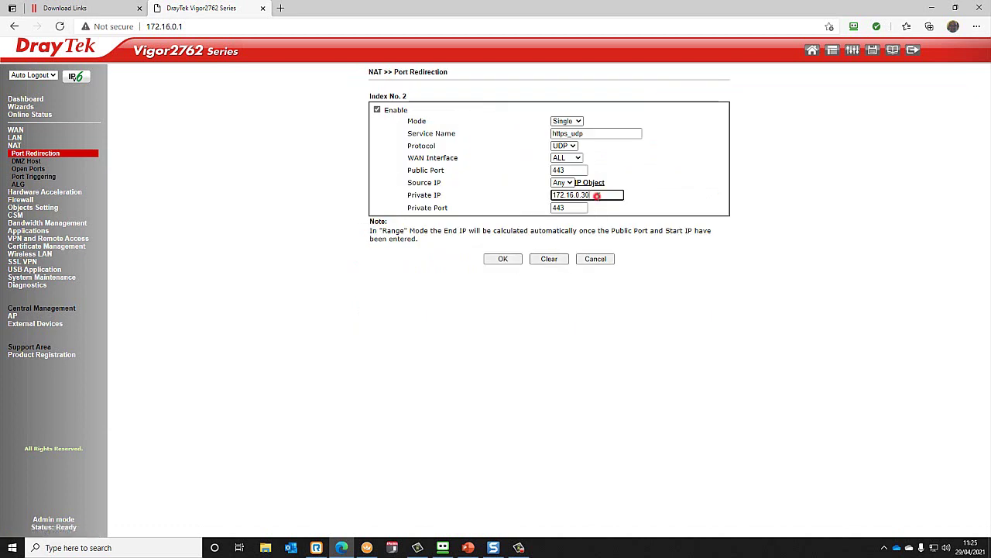
{"action": "key", "text": "BackSpace"}
{"action": "type", "text": "5"}
{"action": "left_click", "coordinate": [503, 258]}
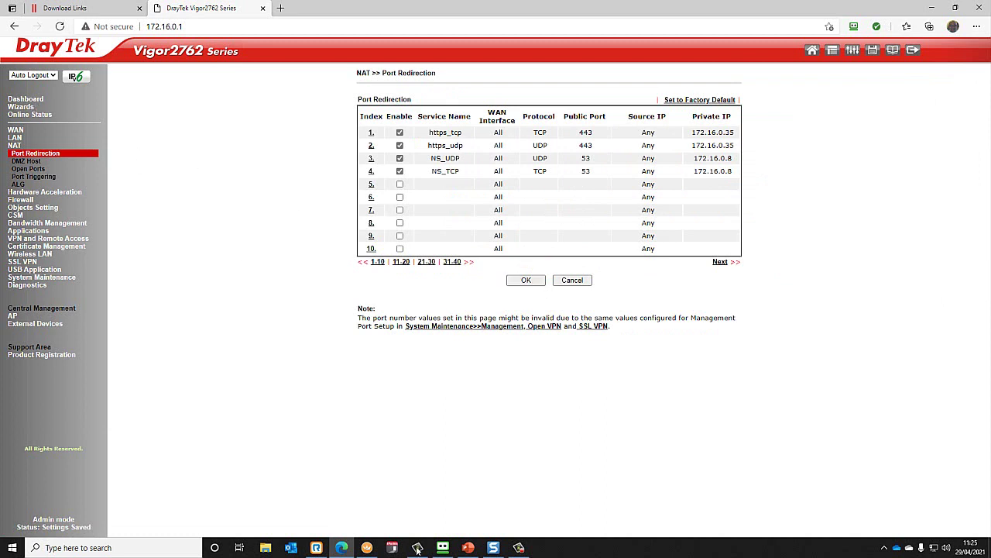
- Ping connect.rdesktop.uk twice from Command Prompt to confirm replies from 172.16.0.35
{"action": "left_click", "coordinate": [13, 551]}
{"action": "type", "text": "cmd"}
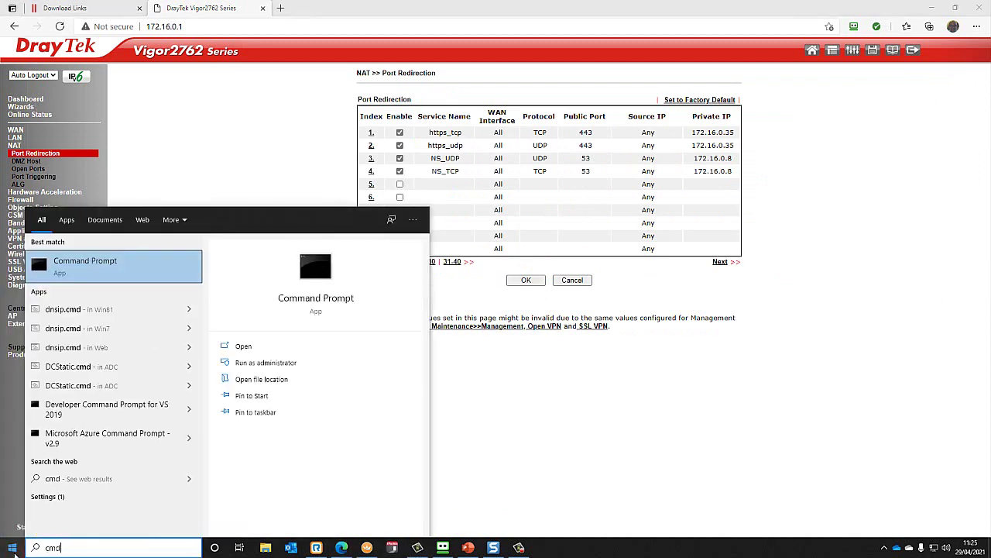
{"action": "key", "text": "Return"}
{"action": "type", "text": "ping"}
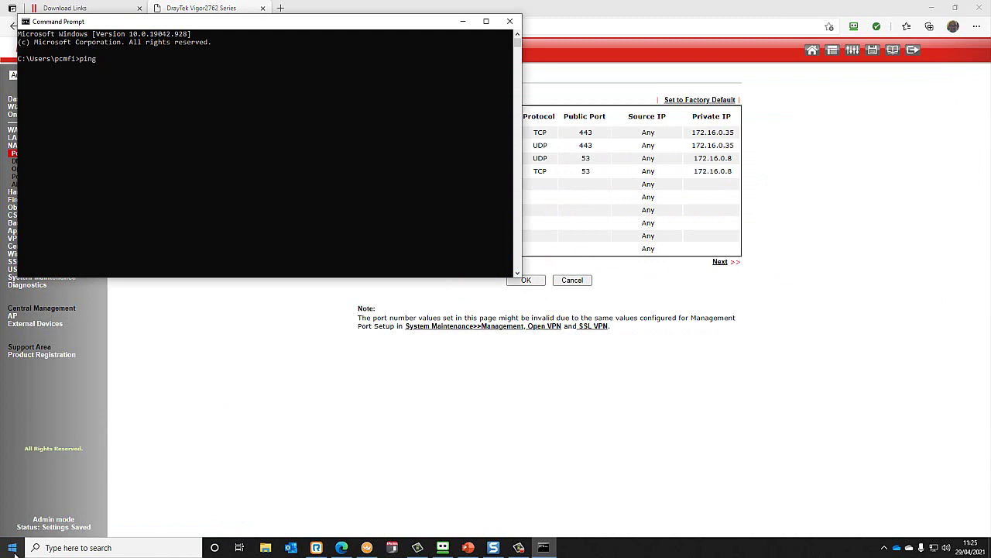
{"action": "type", "text": " connect.rdesktop.uk"}
{"action": "key", "text": "Return"}
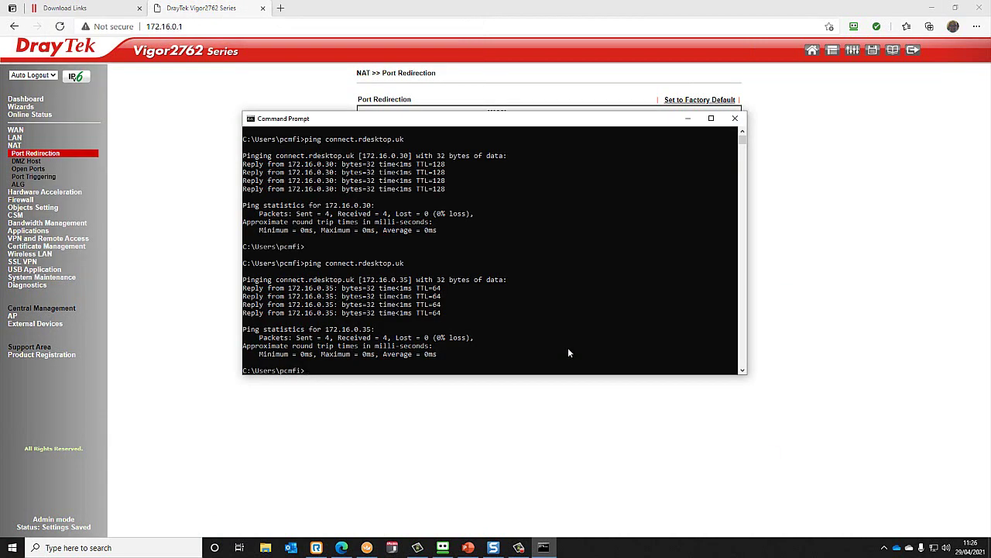
{"action": "key", "text": "Up"}
{"action": "key", "text": "Return"}
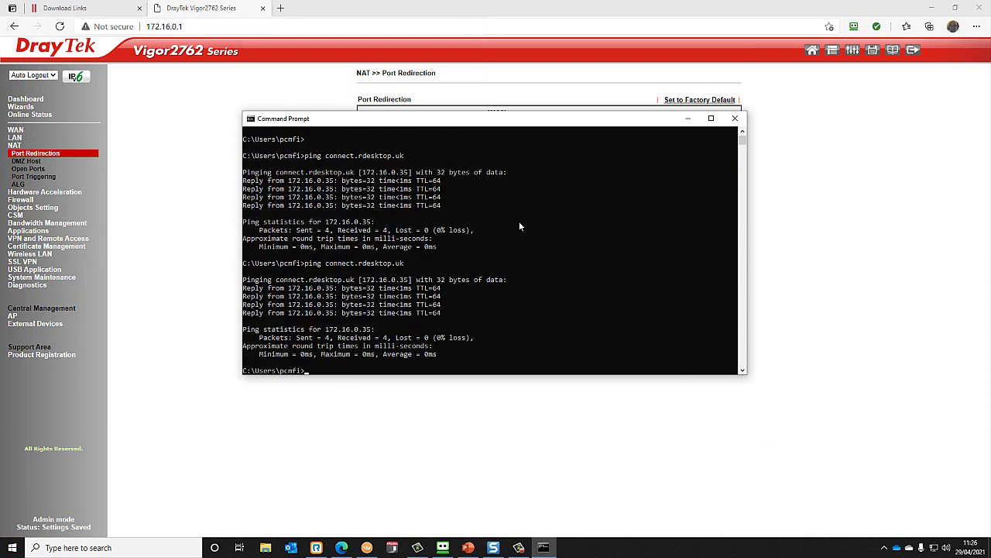
- Browse to connect.rdesktop.uk and sign in with the user's username and password
{"action": "left_click", "coordinate": [283, 7]}
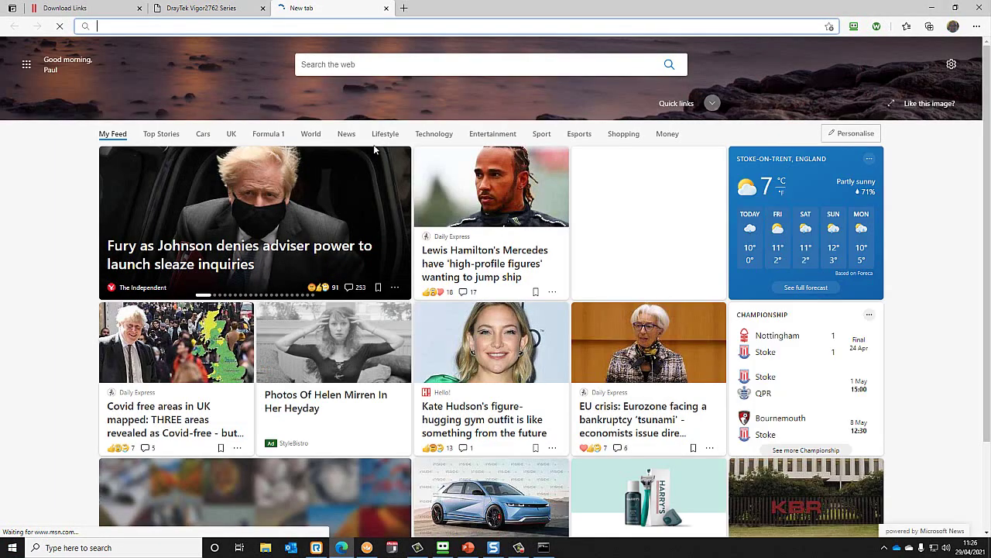
{"action": "type", "text": "connect."}
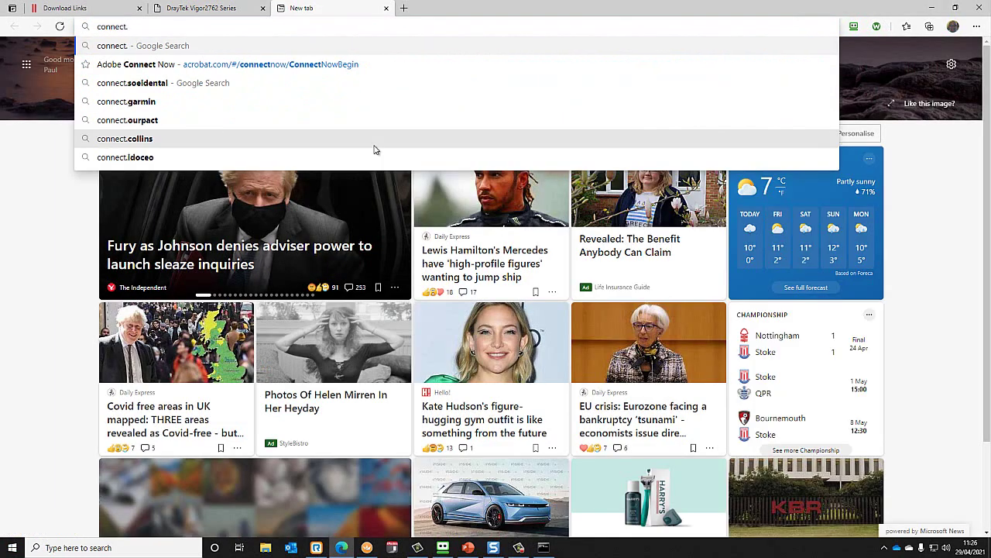
{"action": "type", "text": "rdesktop."}
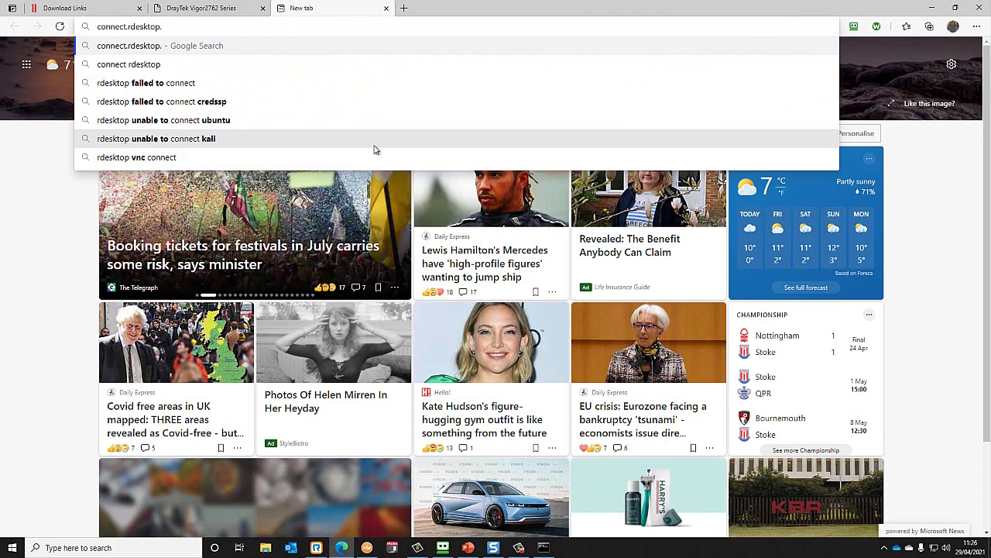
{"action": "type", "text": "uk"}
{"action": "key", "text": "Return"}
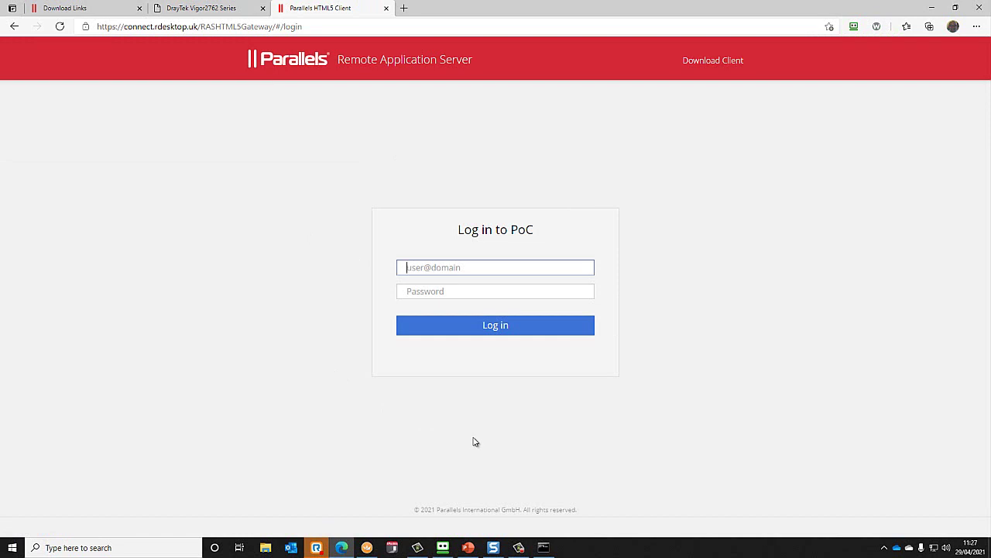
{"action": "left_click", "coordinate": [452, 267]}
{"action": "type", "text": "paul"}
{"action": "key", "text": "Tab"}
{"action": "type", "text": "****"}
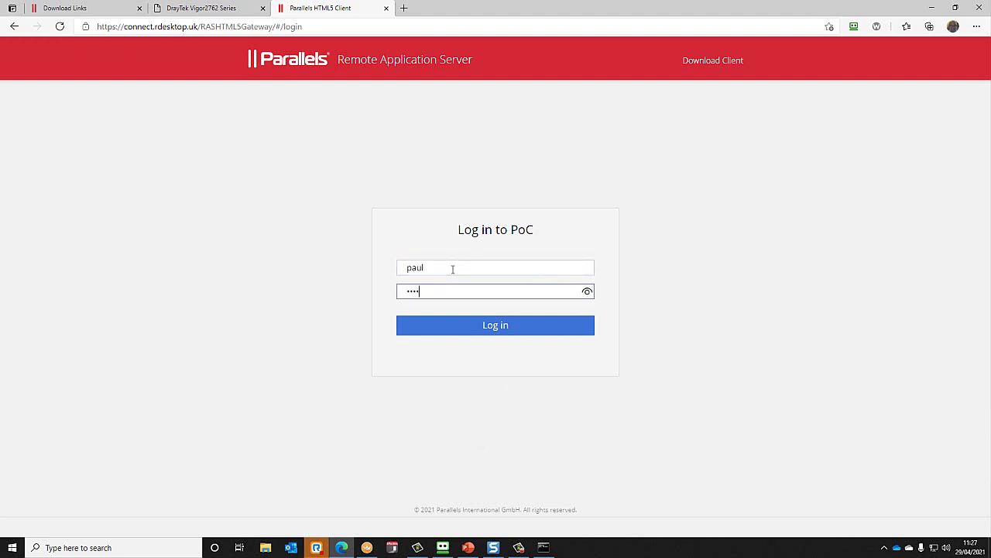
{"action": "type", "text": "******"}
{"action": "left_click", "coordinate": [503, 326]}
{"action": "left_click", "coordinate": [909, 162]}
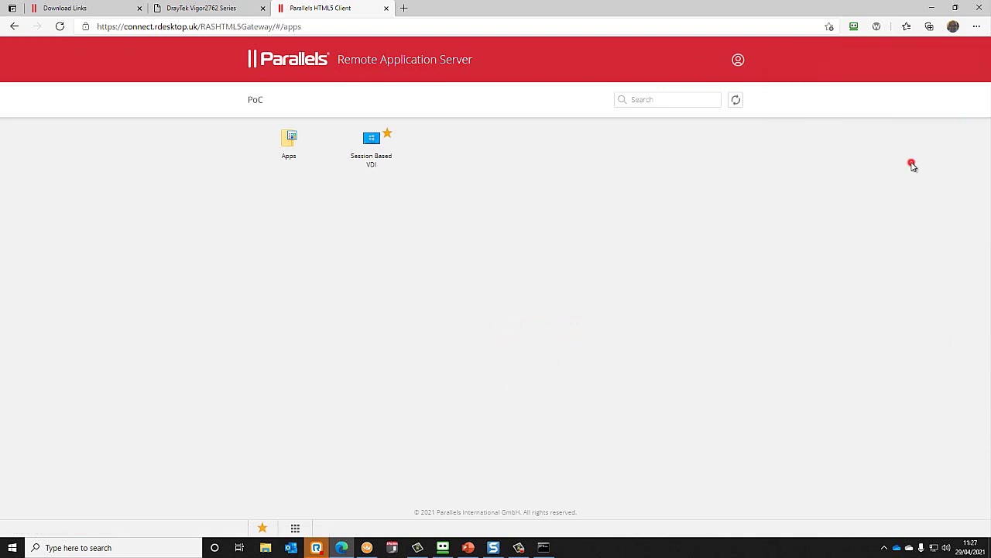
- Launch the Session Based VDI desktop with Open in HTML5 Client
{"action": "left_click", "coordinate": [288, 140]}
{"action": "left_click", "coordinate": [257, 98]}
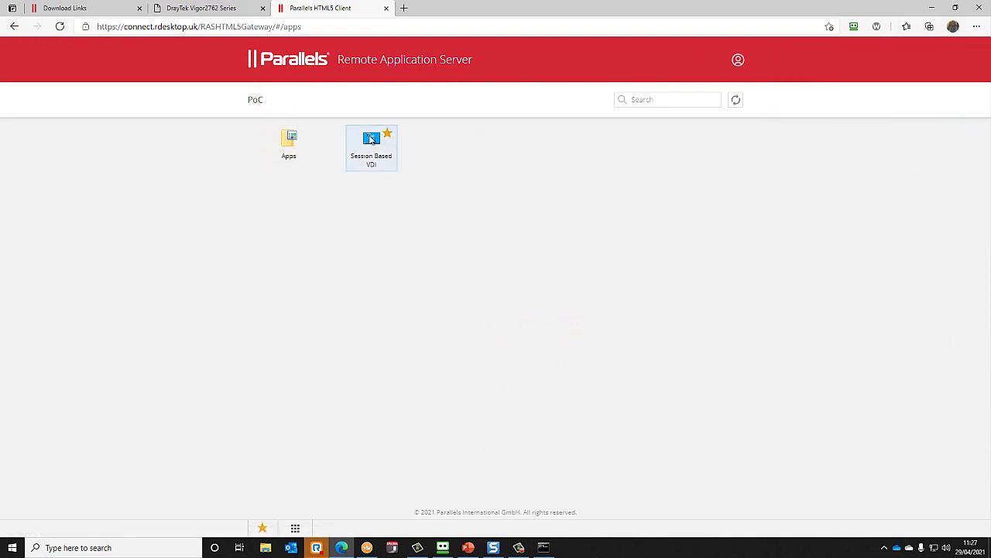
{"action": "right_click", "coordinate": [364, 137]}
{"action": "left_click", "coordinate": [440, 163]}
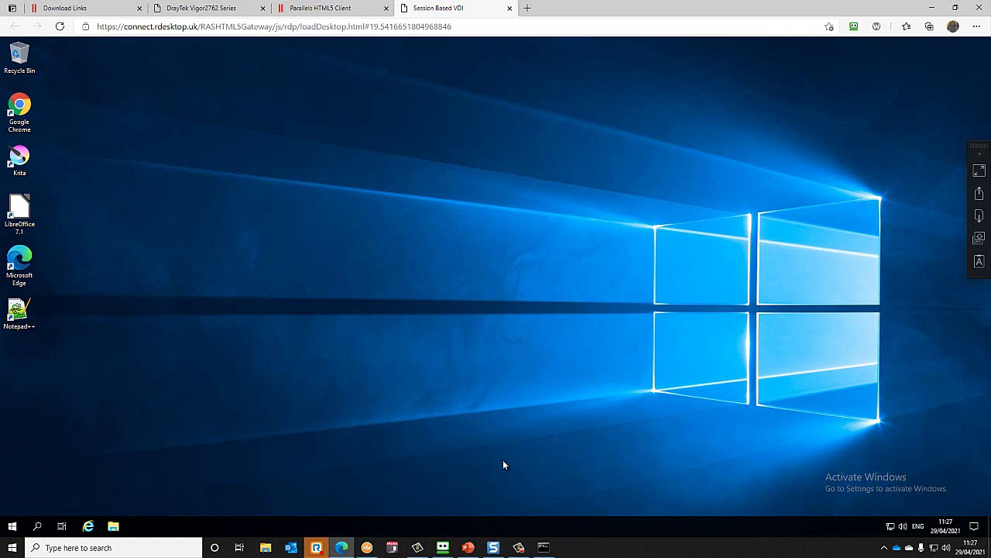
- On the MacMini - RAS1 console, show the Sessions tab under Farm > RD Session Hosts
{"action": "left_click", "coordinate": [367, 547]}
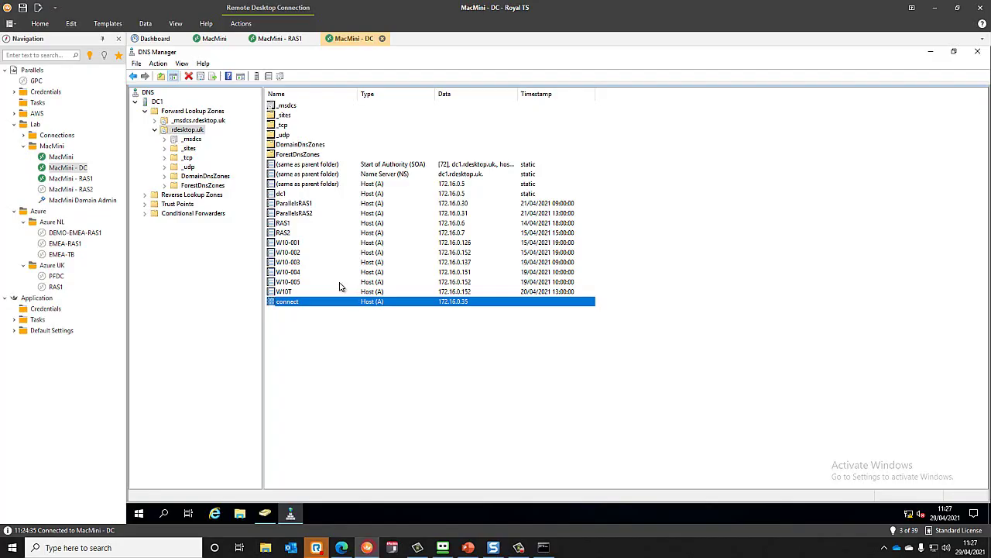
{"action": "left_click", "coordinate": [69, 178]}
{"action": "left_click", "coordinate": [249, 114]}
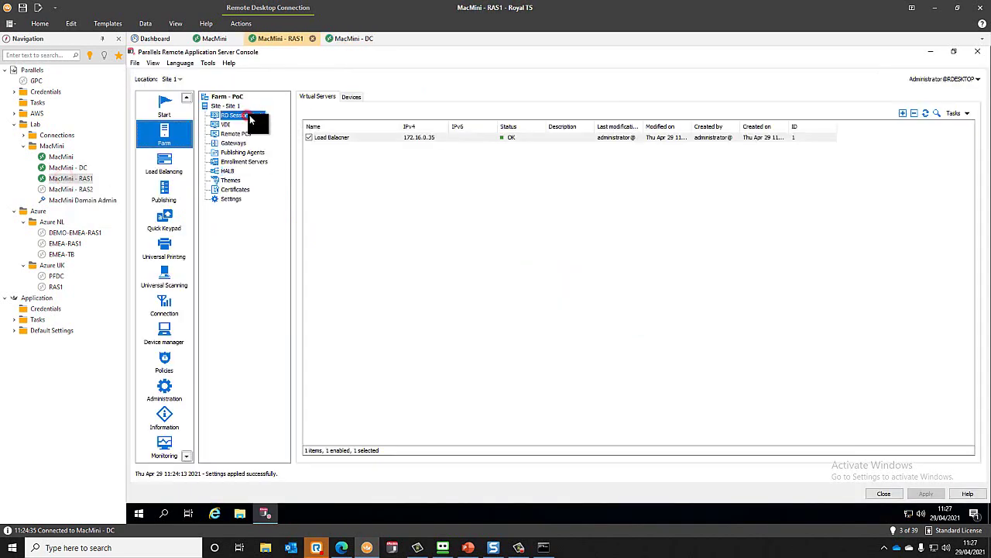
{"action": "left_click", "coordinate": [385, 96]}
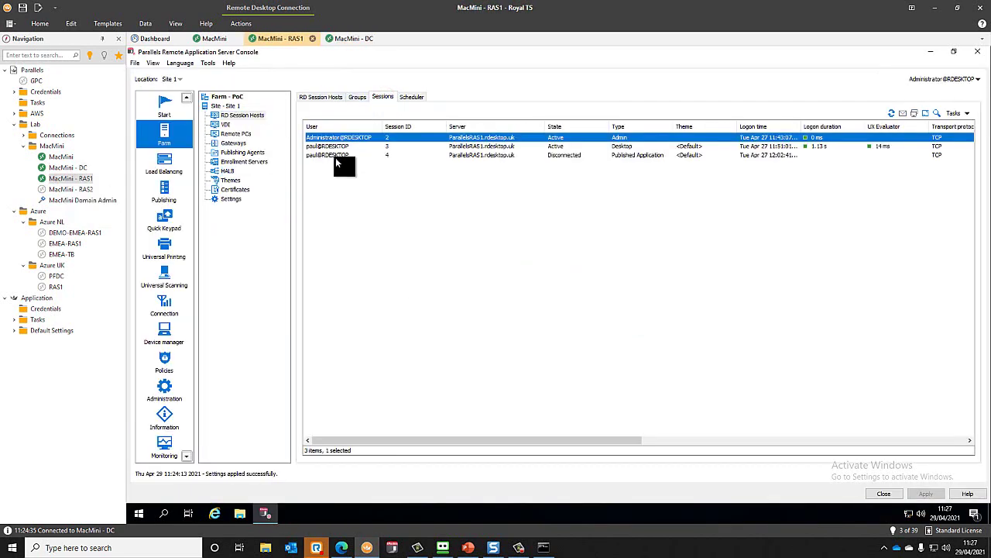
- Inspect the active desktop, disconnected and admin sessions, then return to the session hosts list
{"action": "left_click", "coordinate": [356, 150]}
{"action": "left_click", "coordinate": [350, 157]}
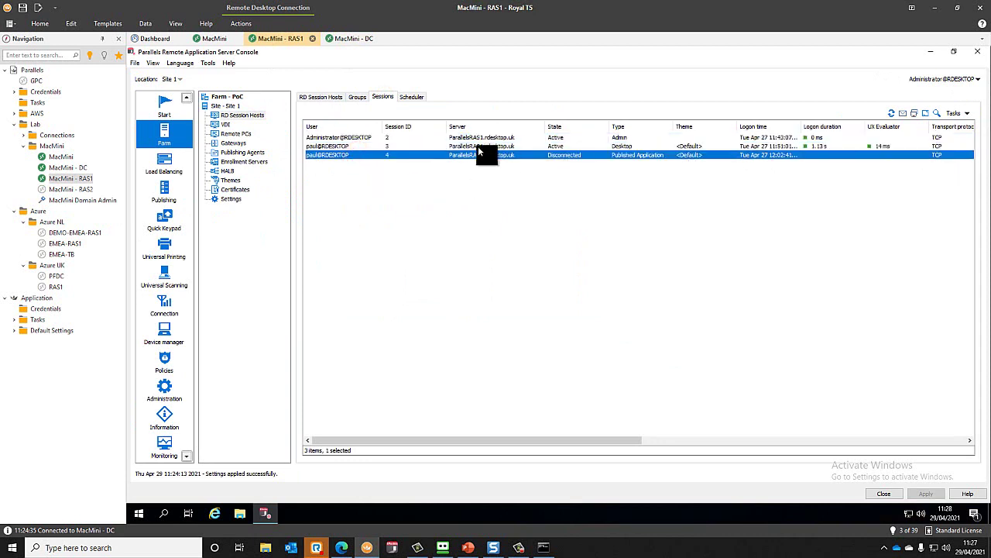
{"action": "left_click", "coordinate": [478, 147]}
{"action": "left_click", "coordinate": [481, 140]}
{"action": "left_click", "coordinate": [476, 148]}
{"action": "left_click", "coordinate": [486, 156]}
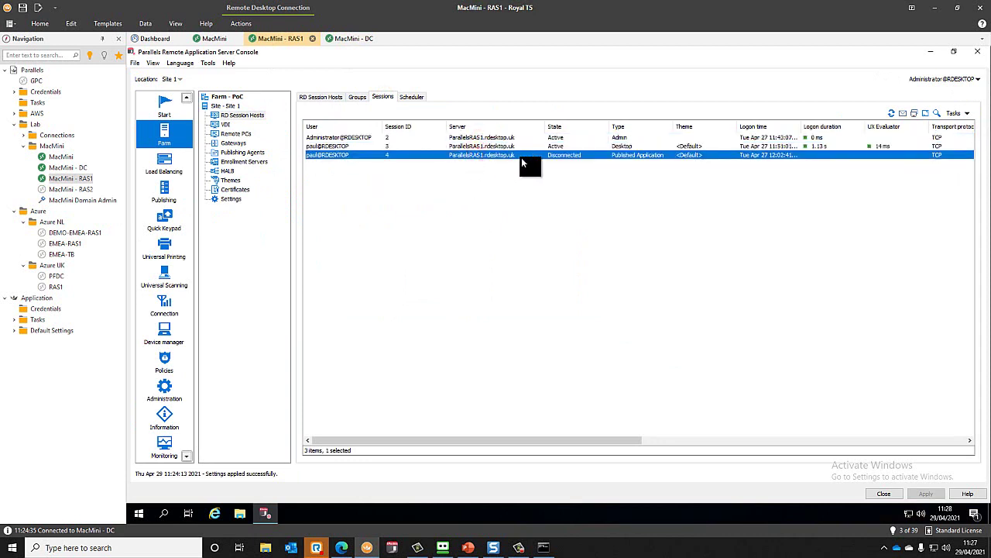
{"action": "left_click", "coordinate": [504, 148]}
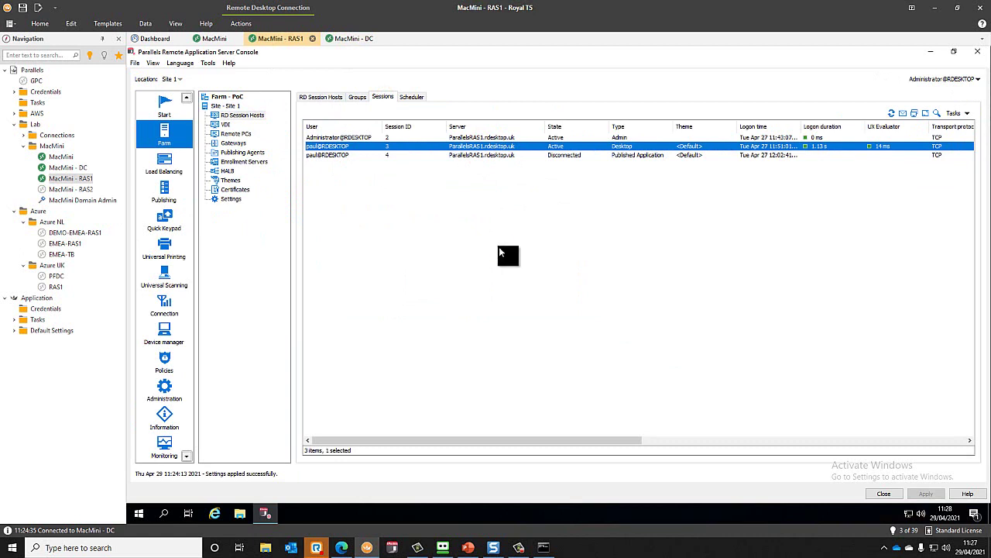
{"action": "left_click", "coordinate": [324, 96]}
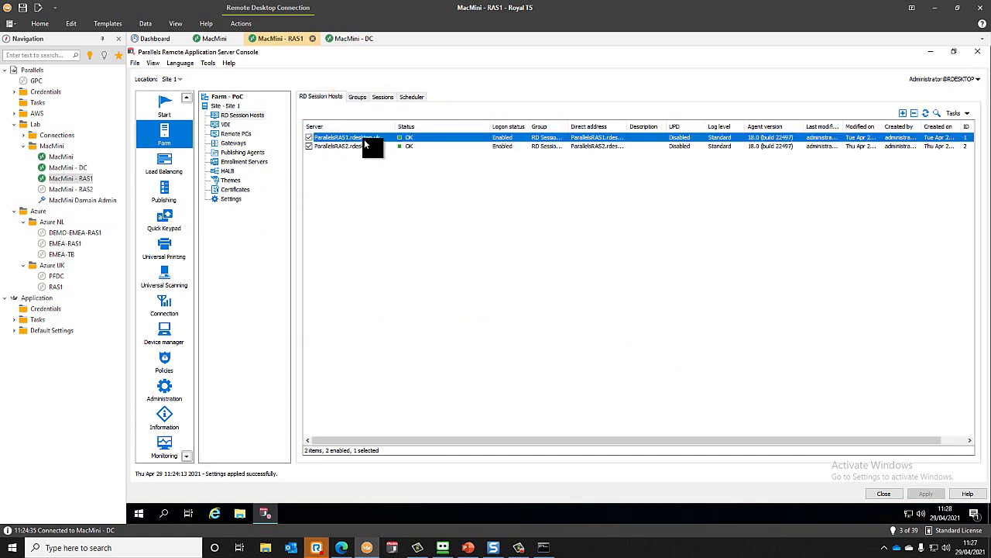
{"action": "left_click", "coordinate": [169, 191]}
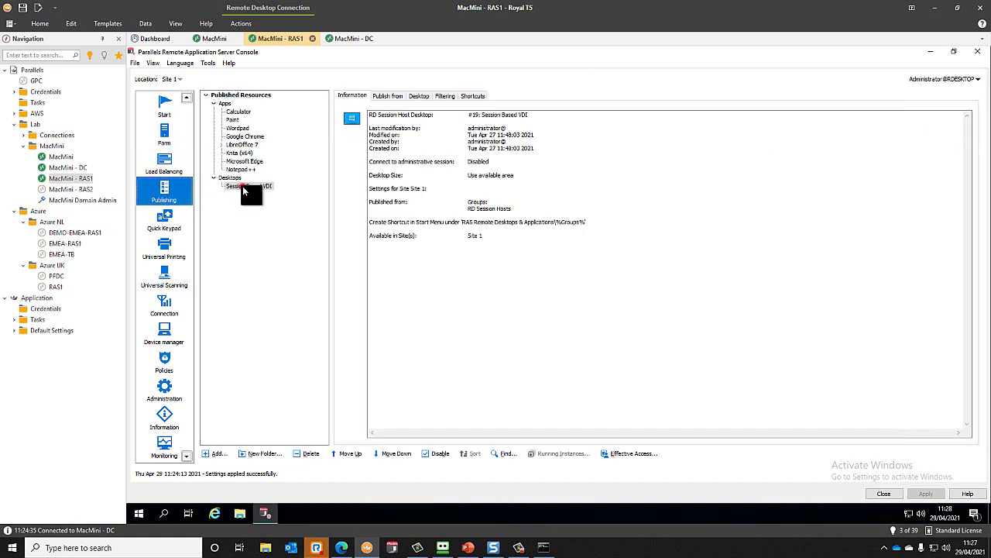
{"action": "left_click", "coordinate": [390, 94]}
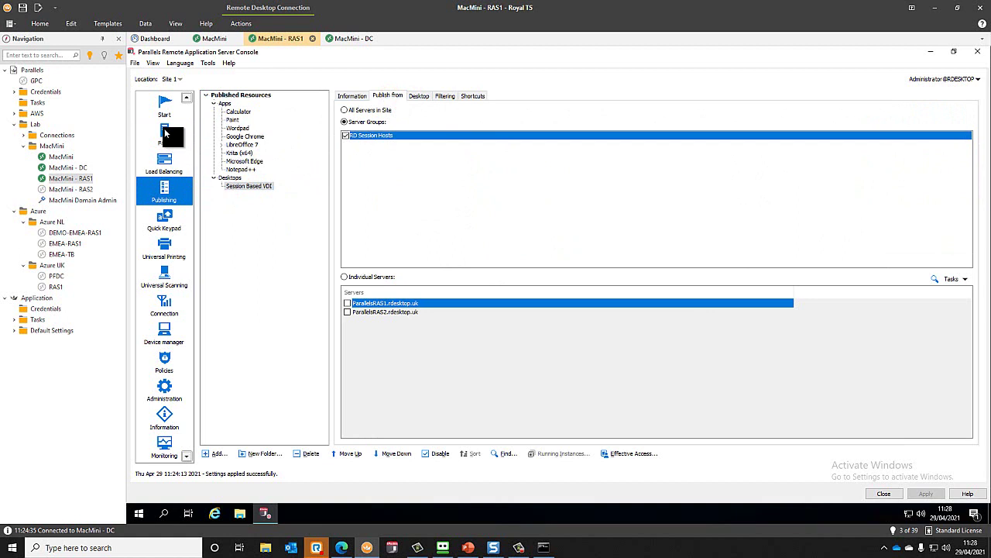
{"action": "left_click", "coordinate": [165, 161]}
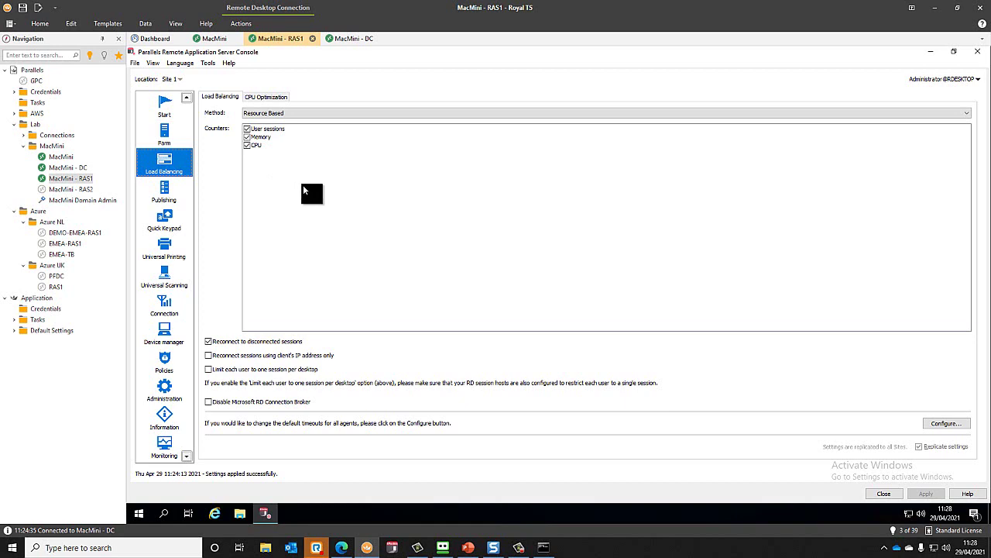
{"action": "left_click", "coordinate": [164, 135]}
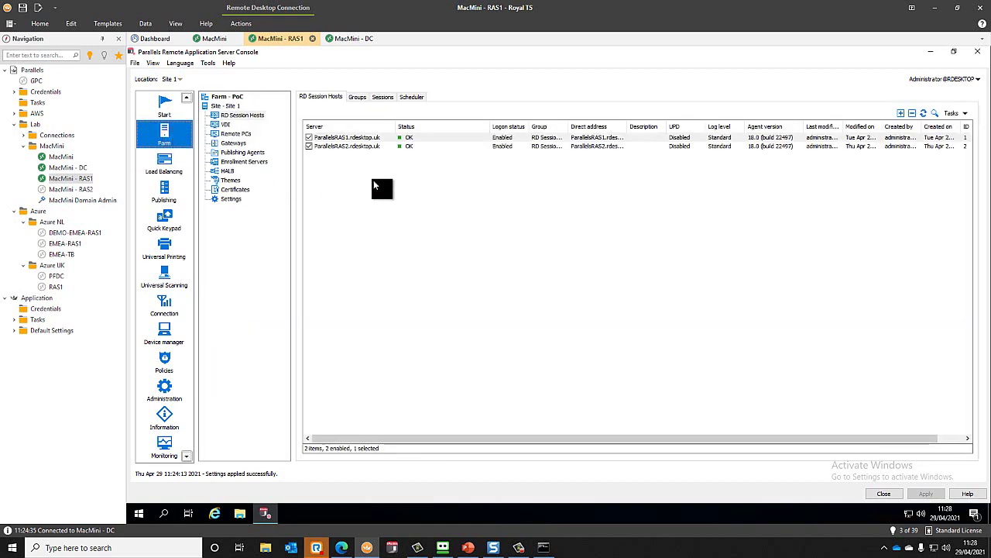